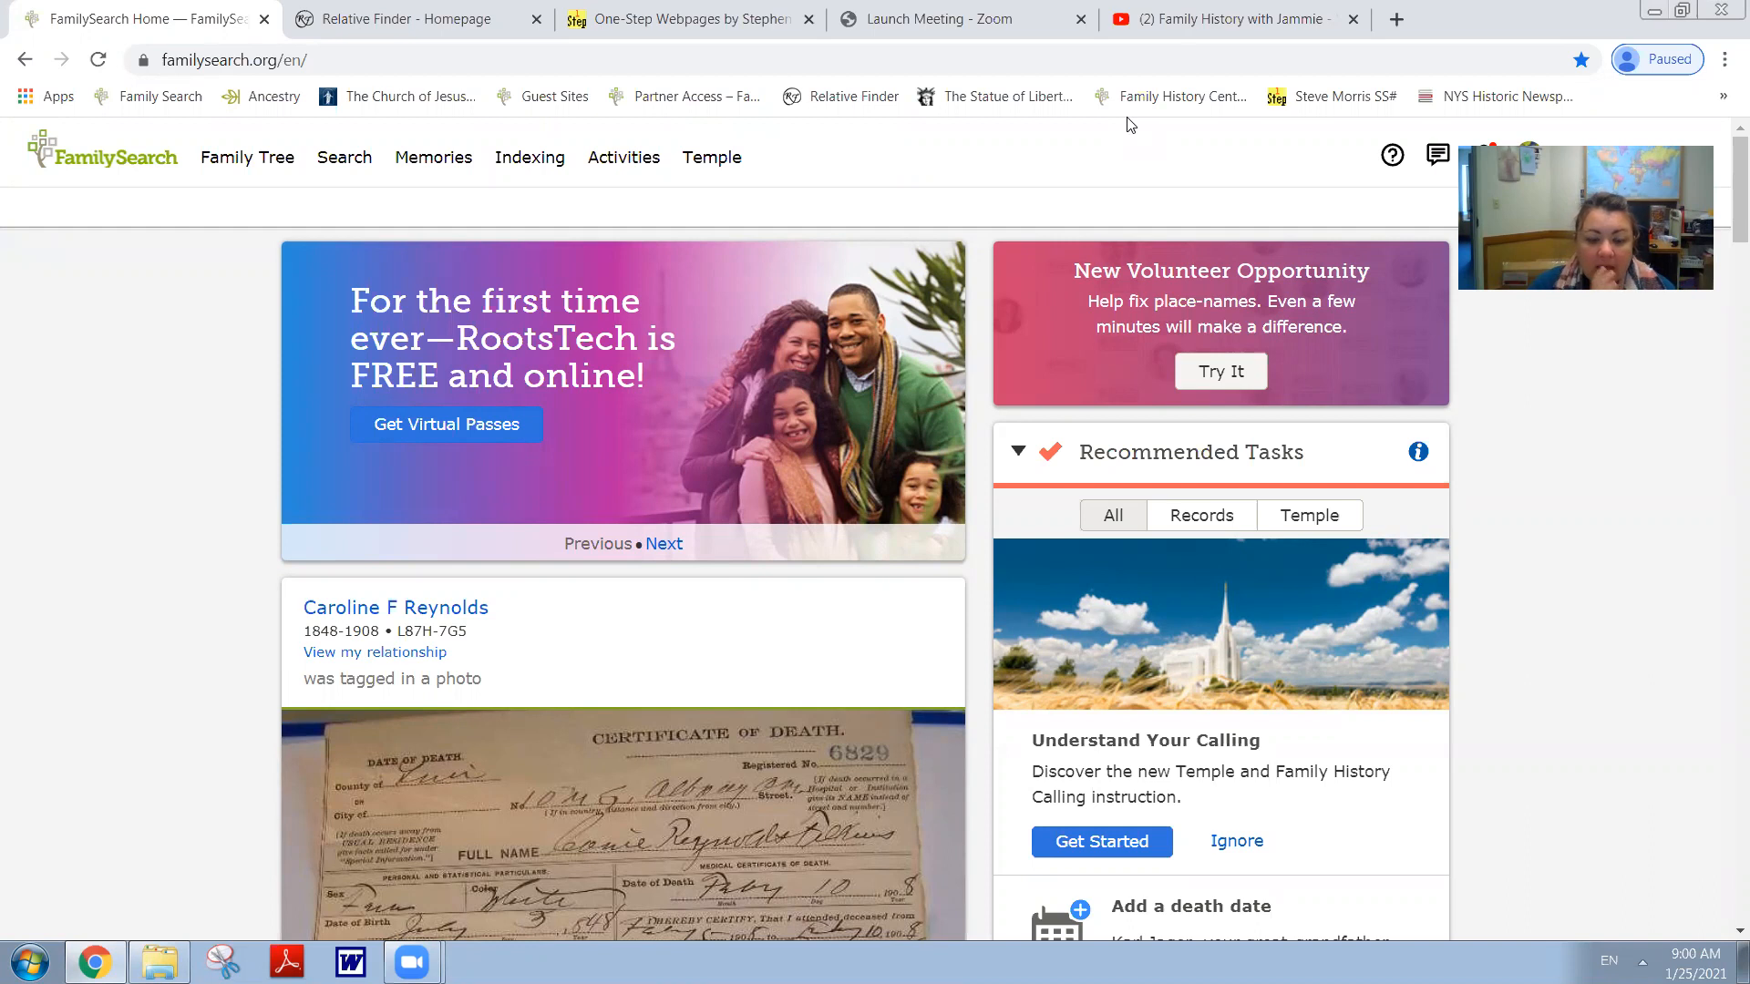
Look through the home page feed of tagged ancestor photos, recommended tasks and recently viewed people.
scroll(1015, 456, down, 5)
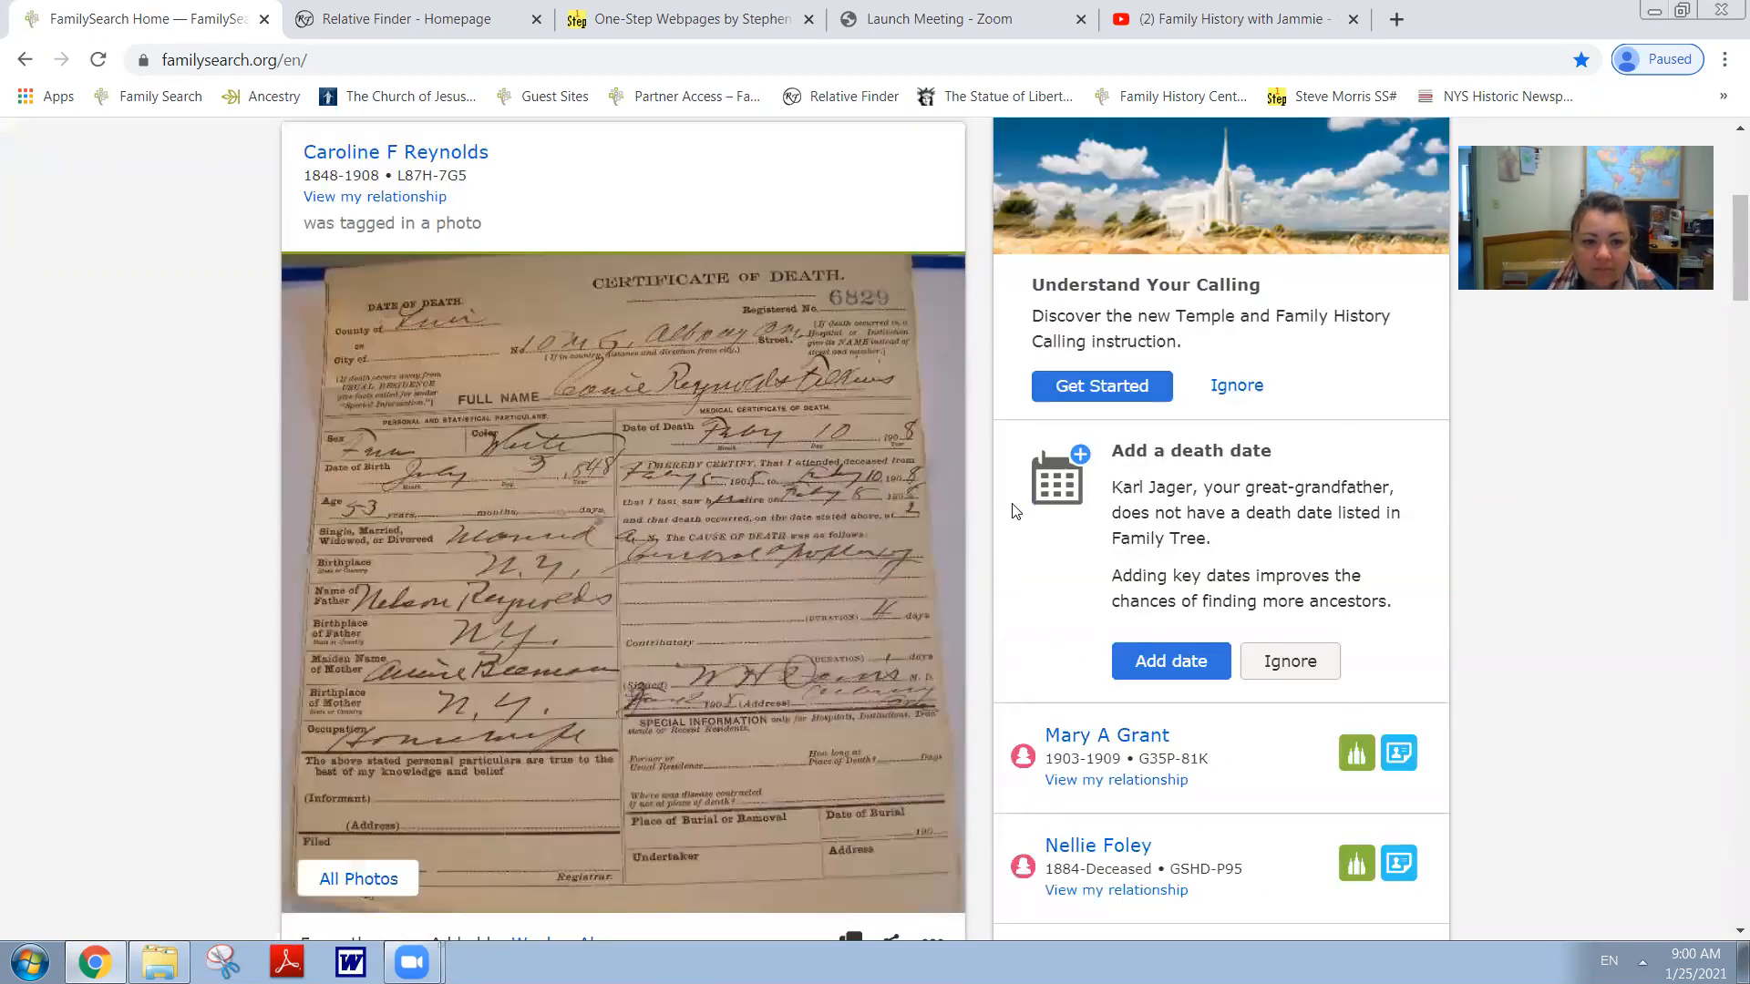
scroll(538, 894, down, 10)
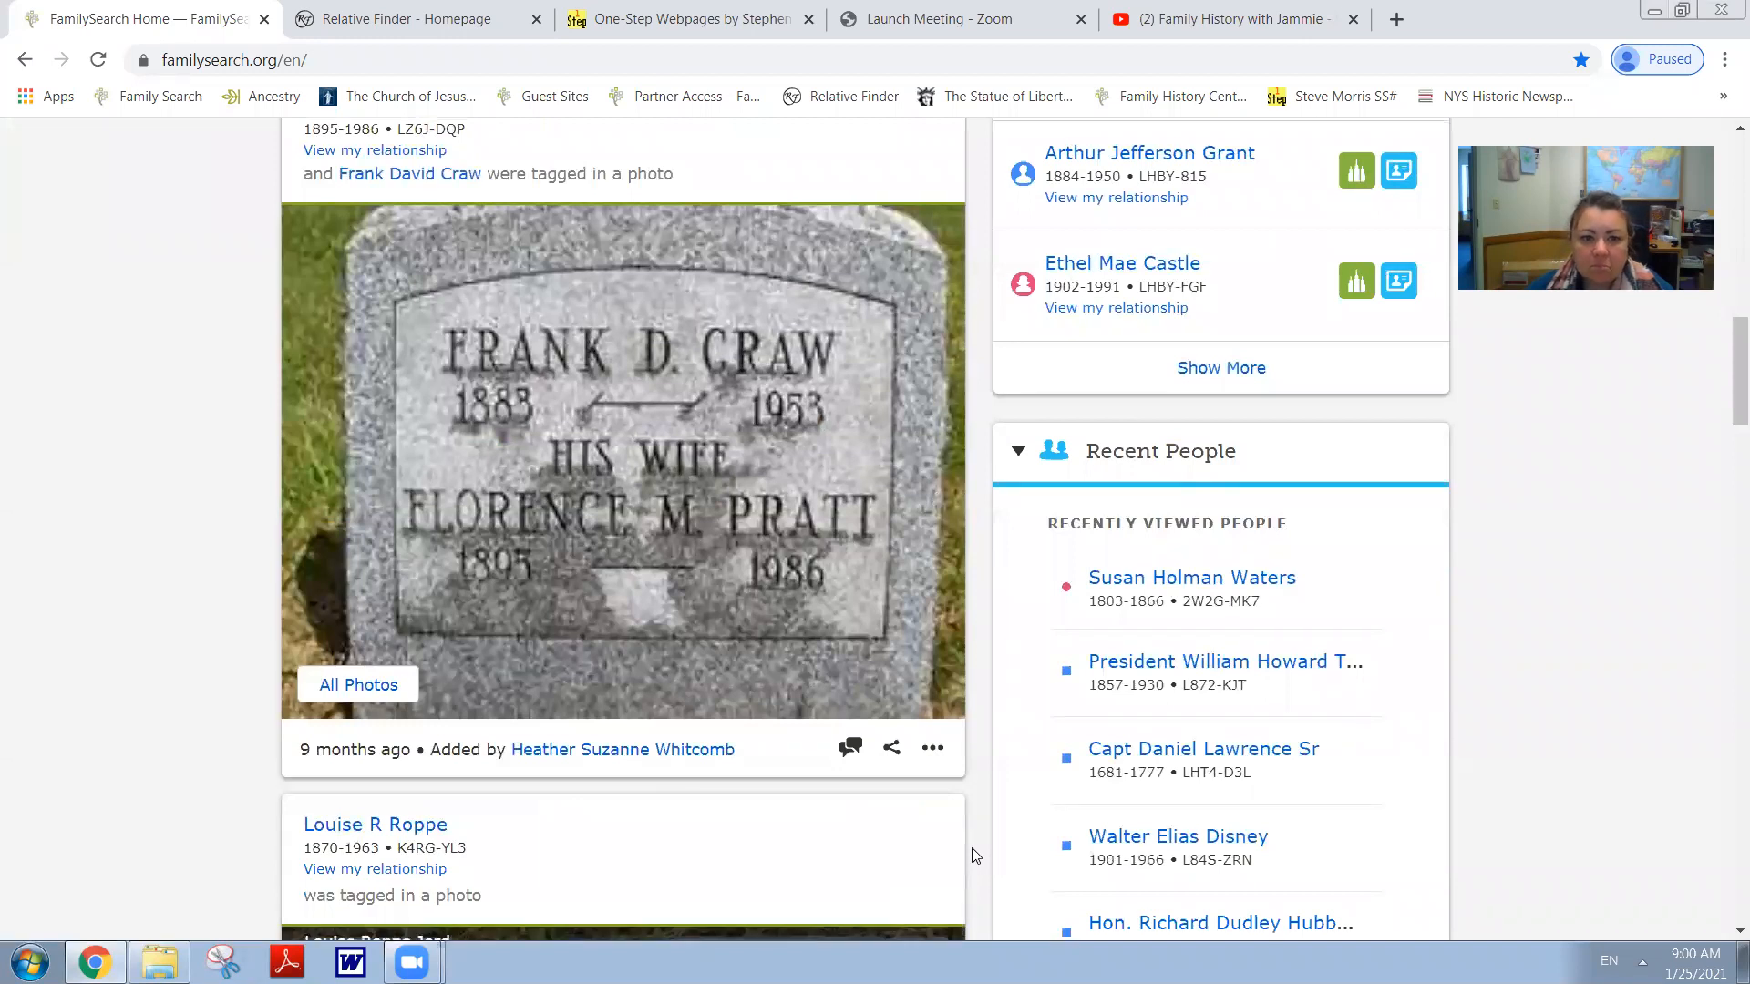
scroll(974, 855, down, 5)
scroll(971, 855, down, 15)
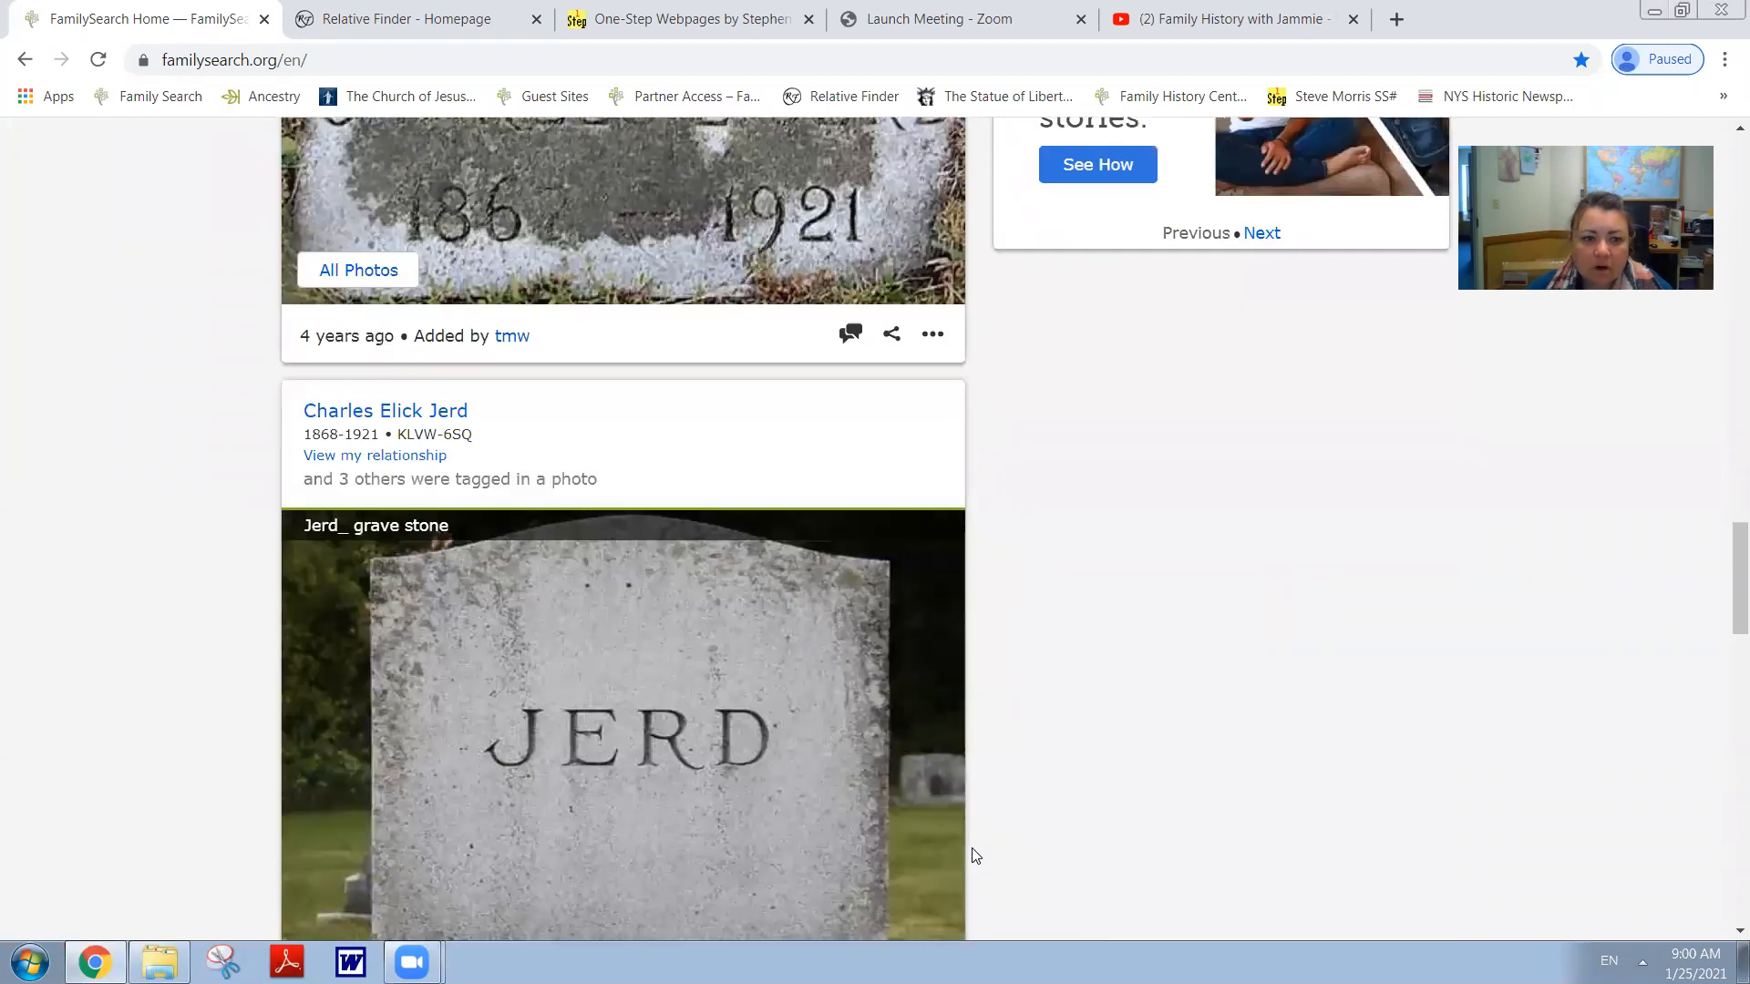
scroll(972, 852, down, 10)
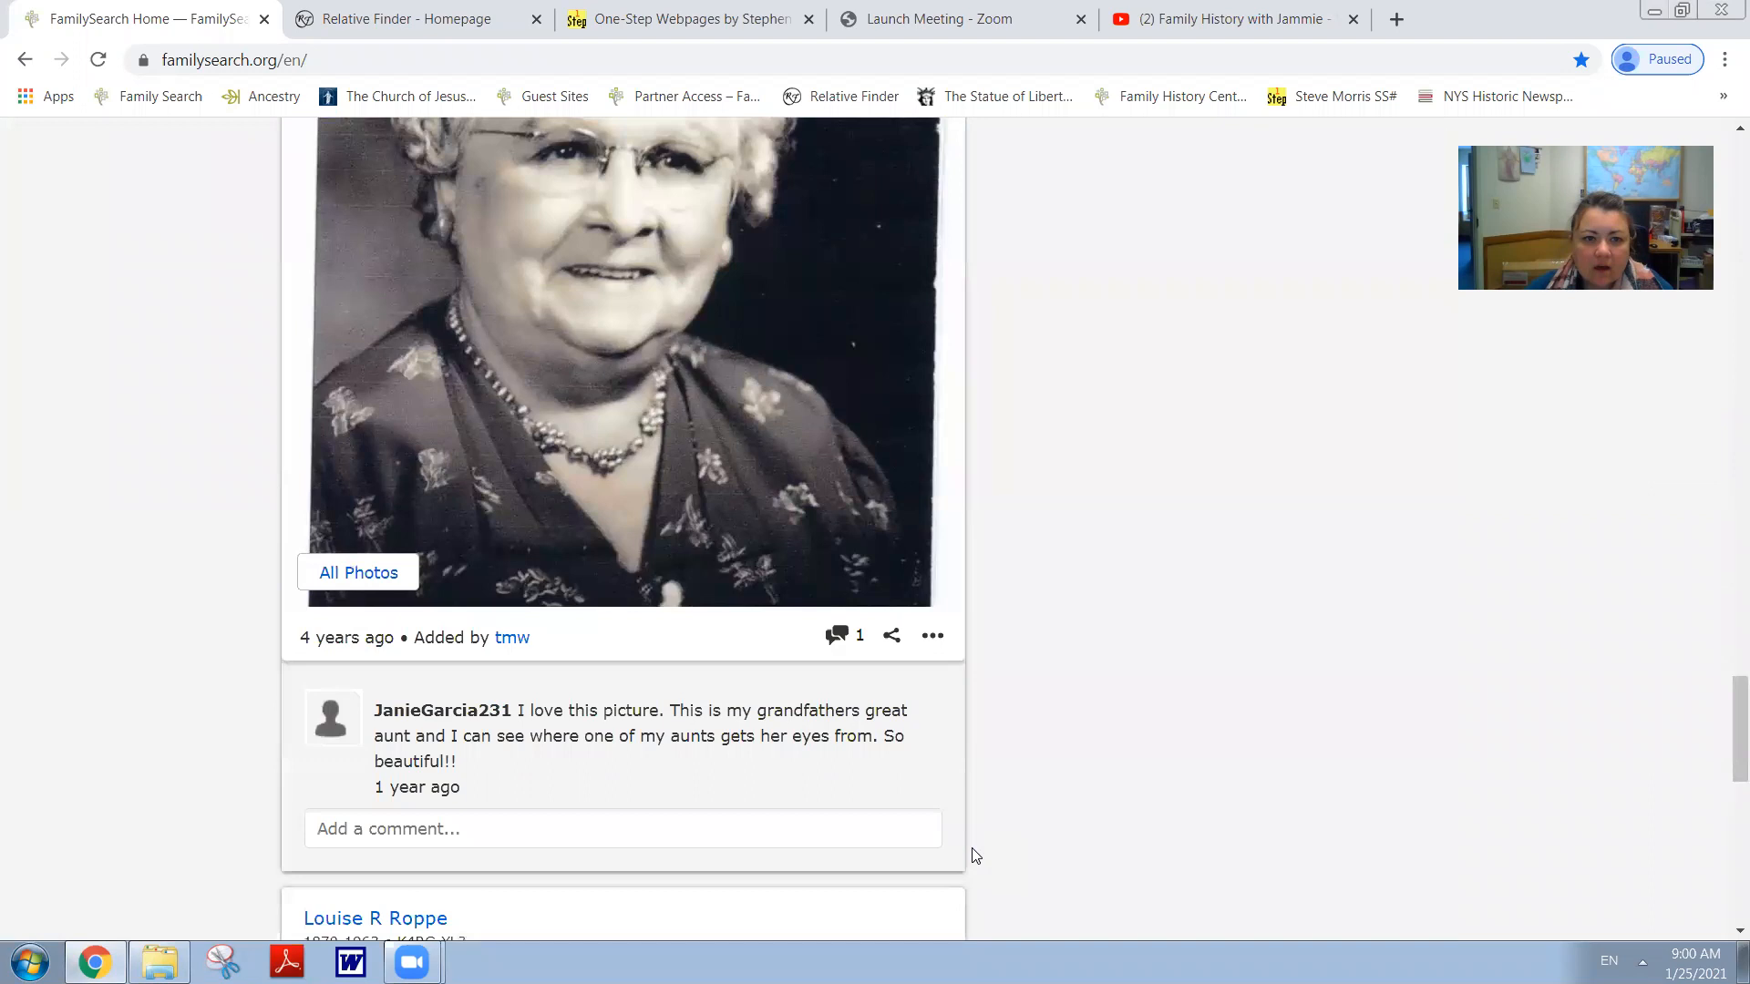
scroll(730, 276, up, 3)
scroll(988, 882, down, 8)
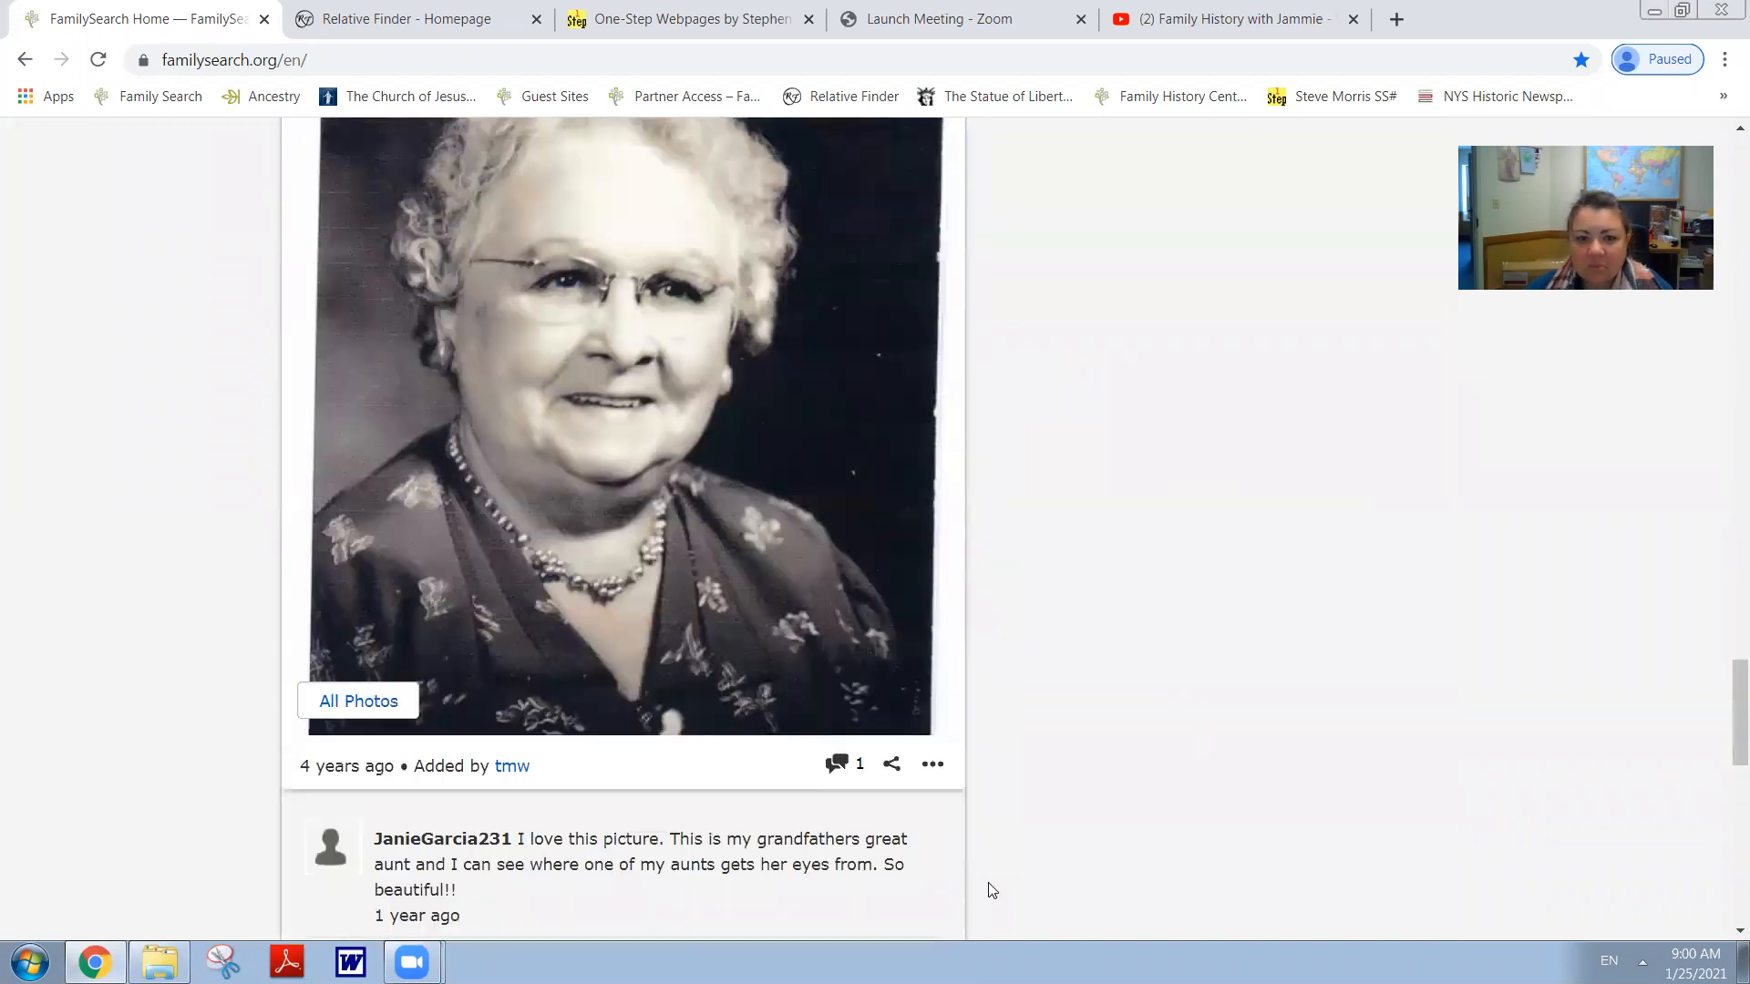
scroll(991, 880, down, 5)
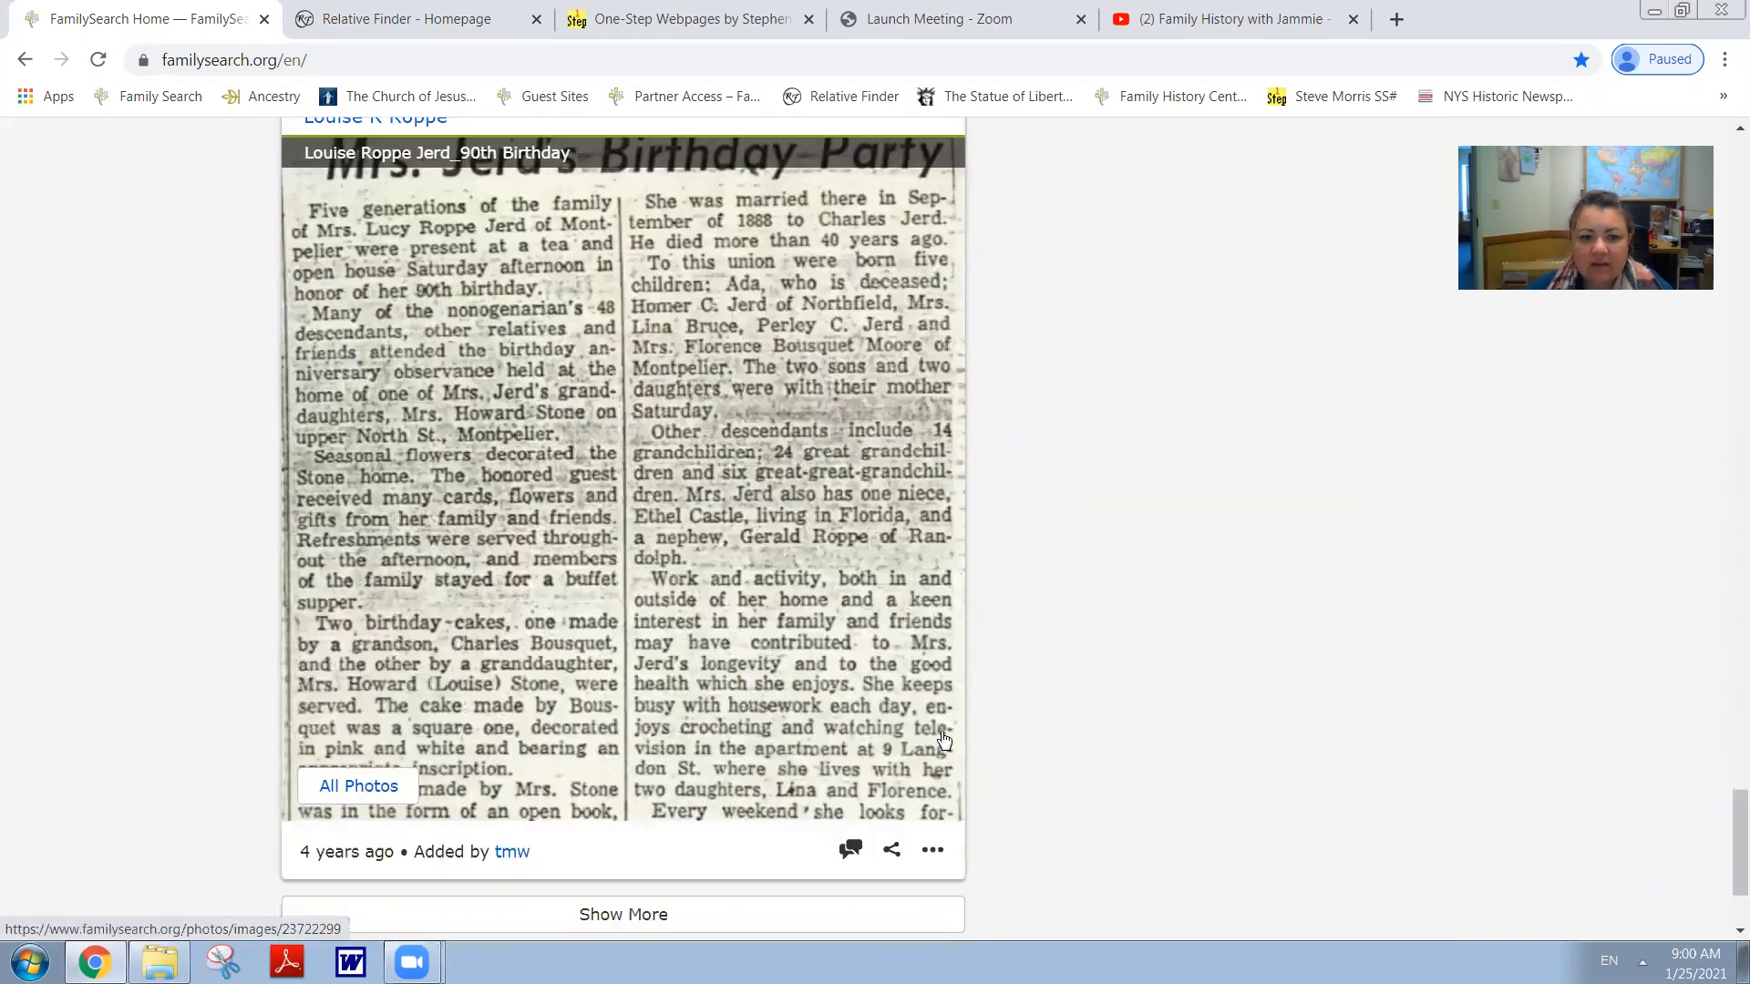
scroll(948, 726, up, 20)
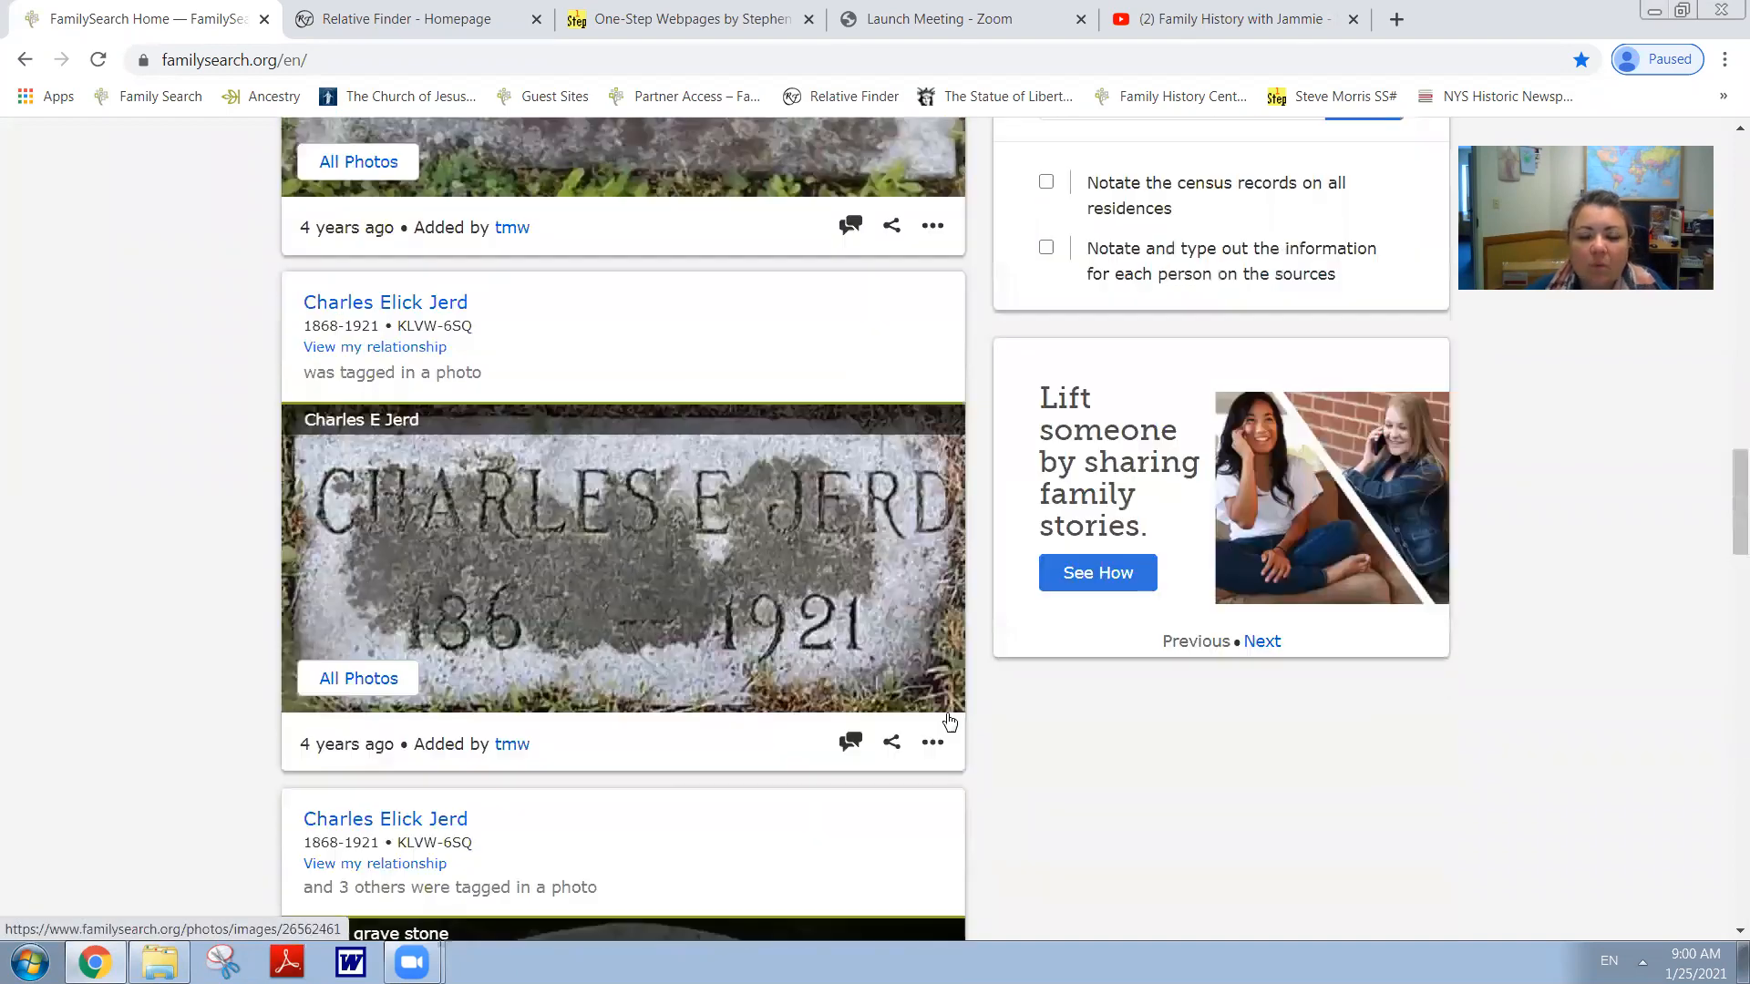
scroll(948, 726, up, 7)
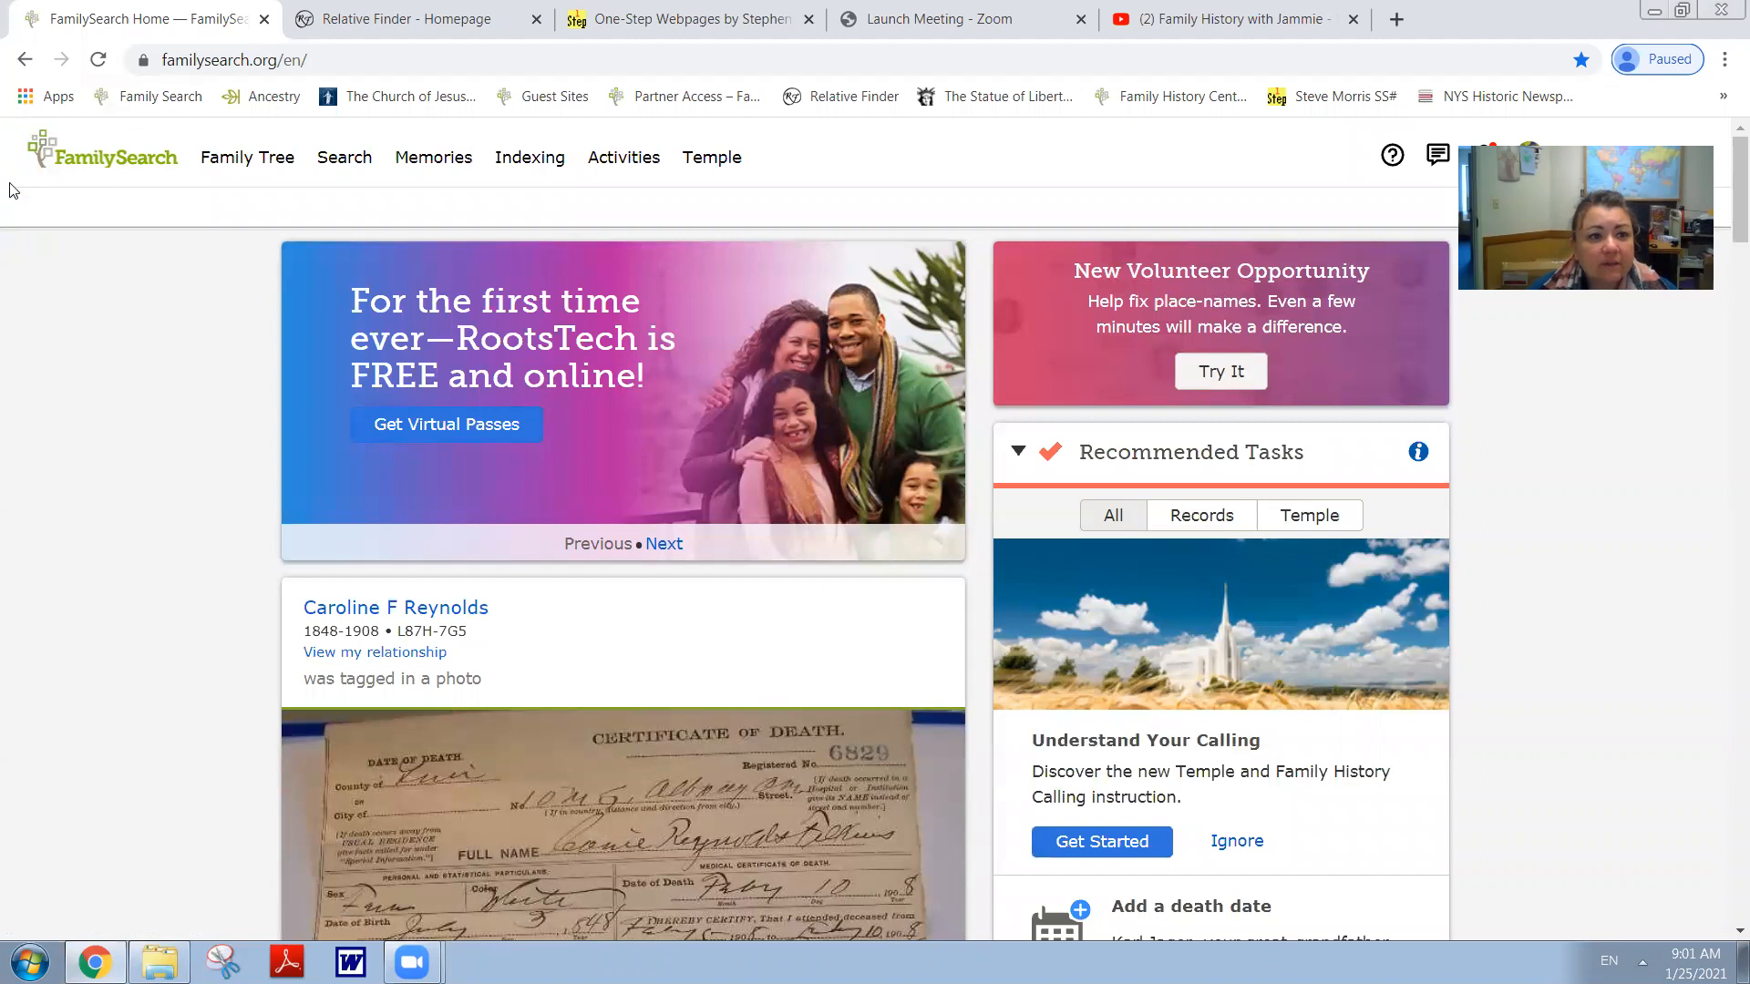
Check out an indexing batch from US, Wisconsin—Marriage Records, 1940–1972 [Part B] through Web Indexing and accept the project notice.
click(552, 162)
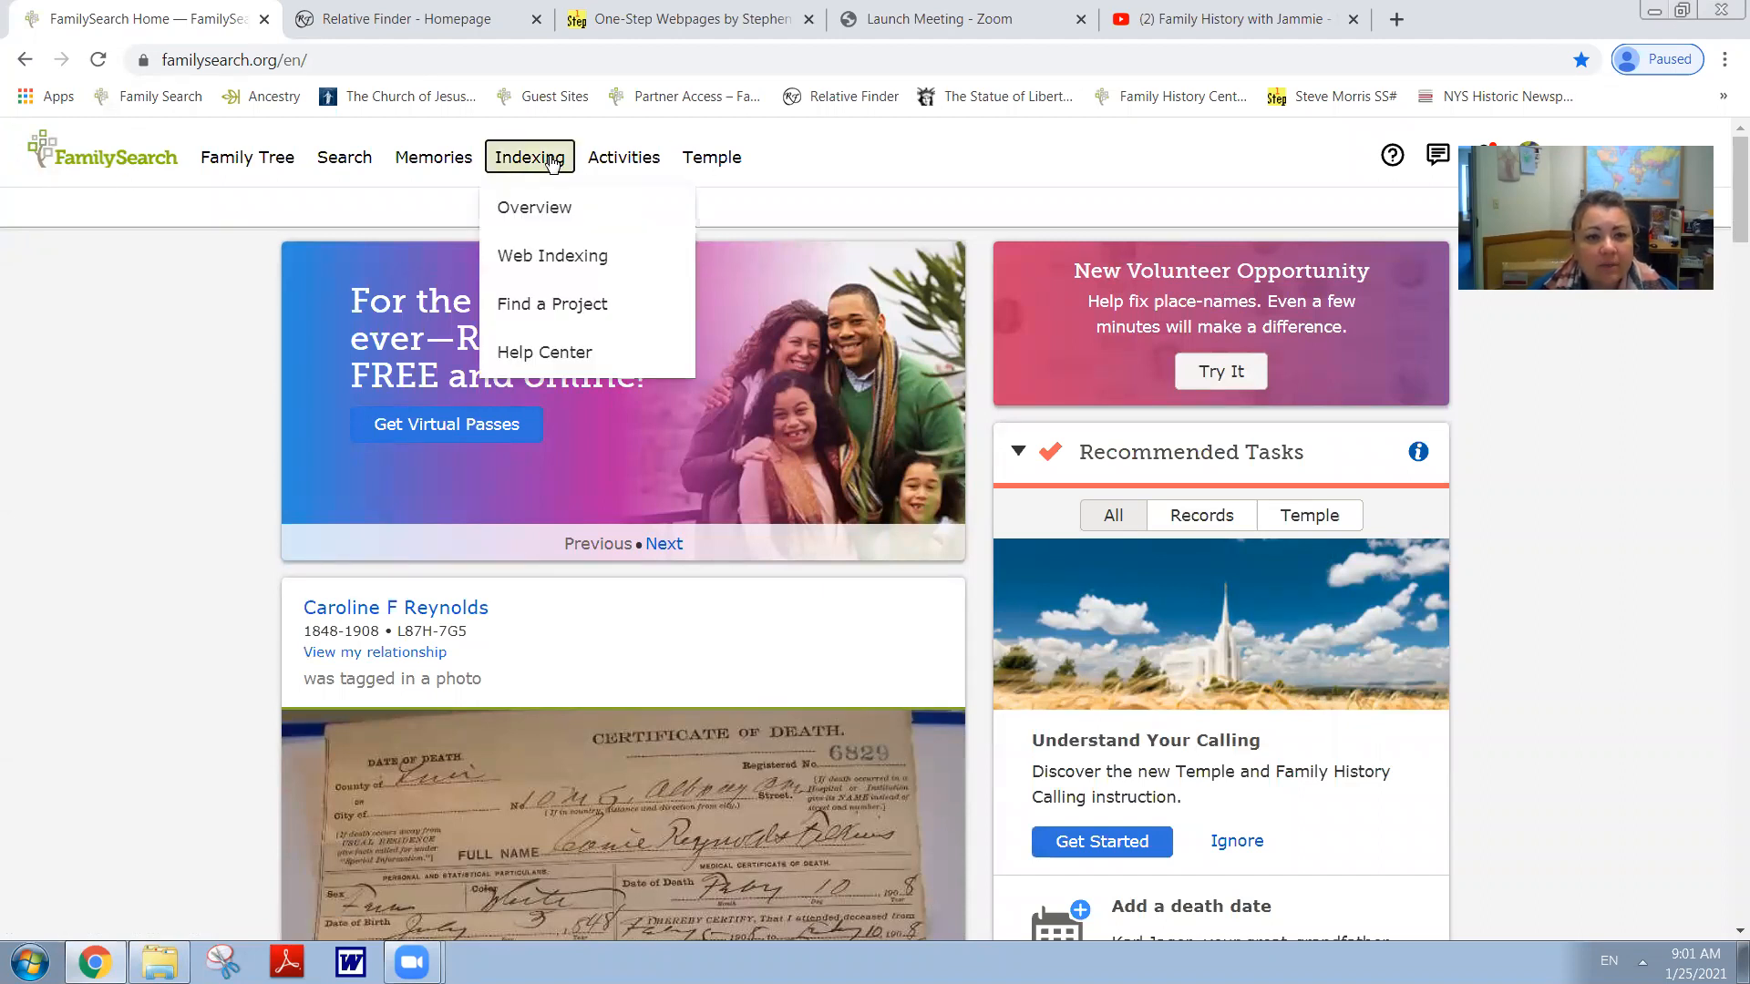
click(548, 252)
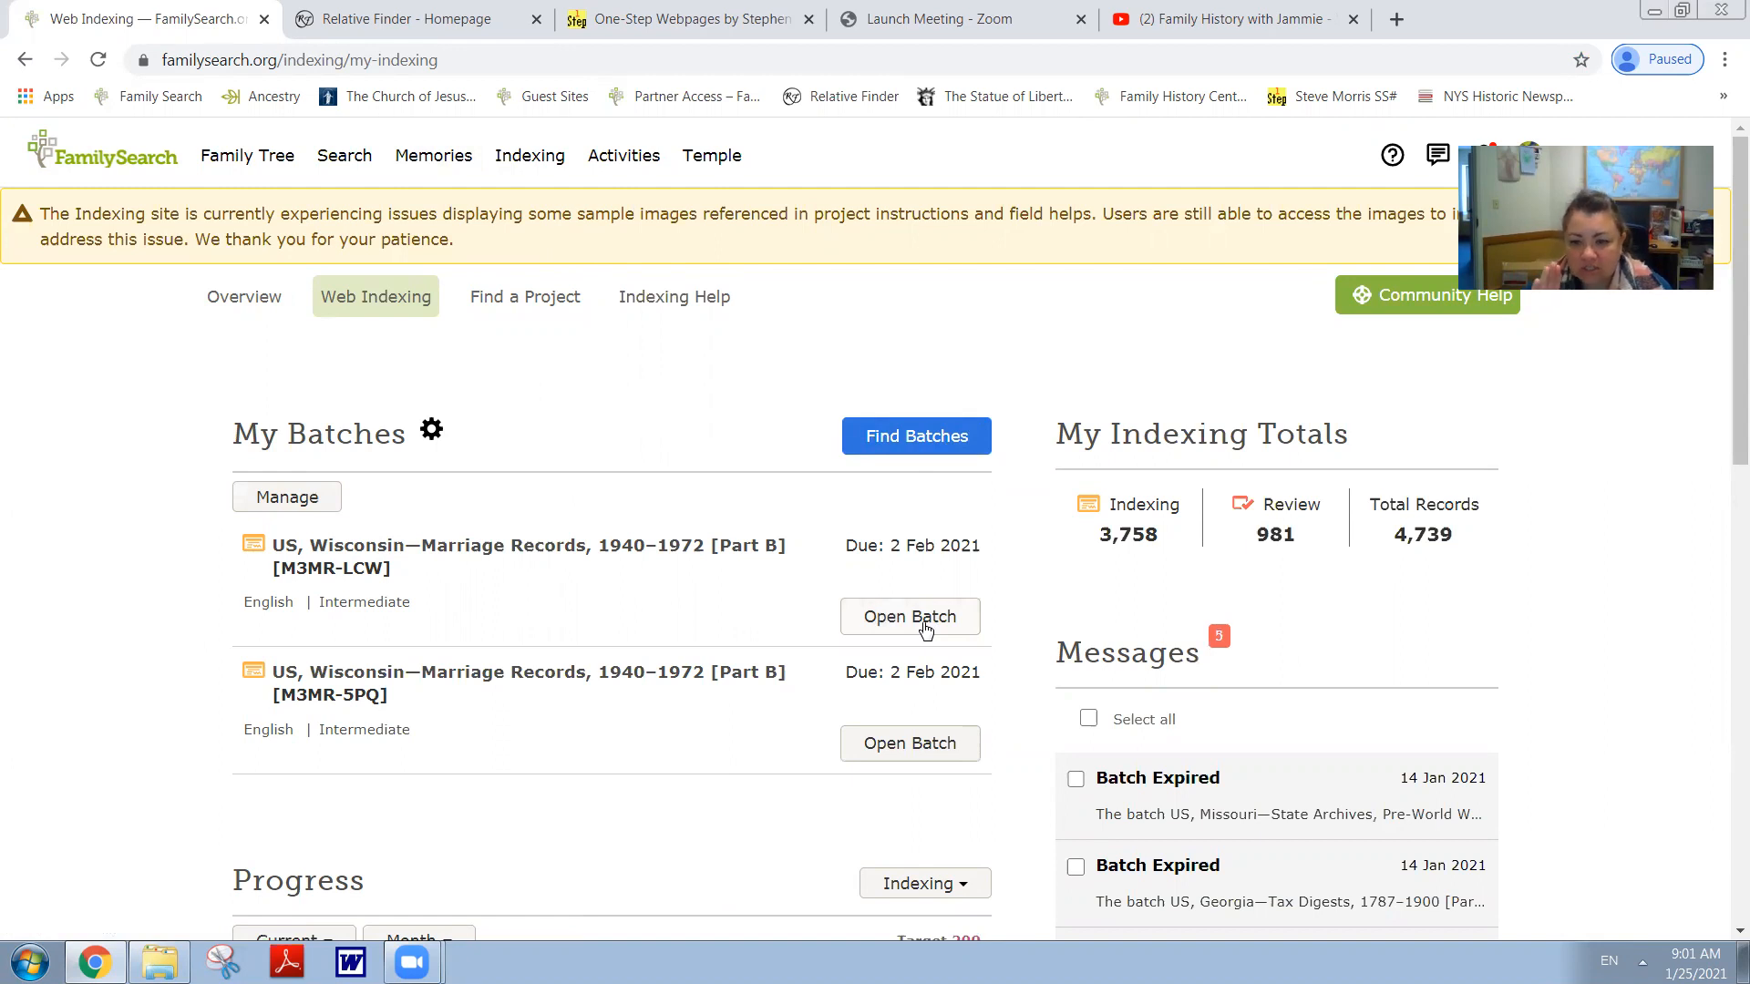
click(859, 444)
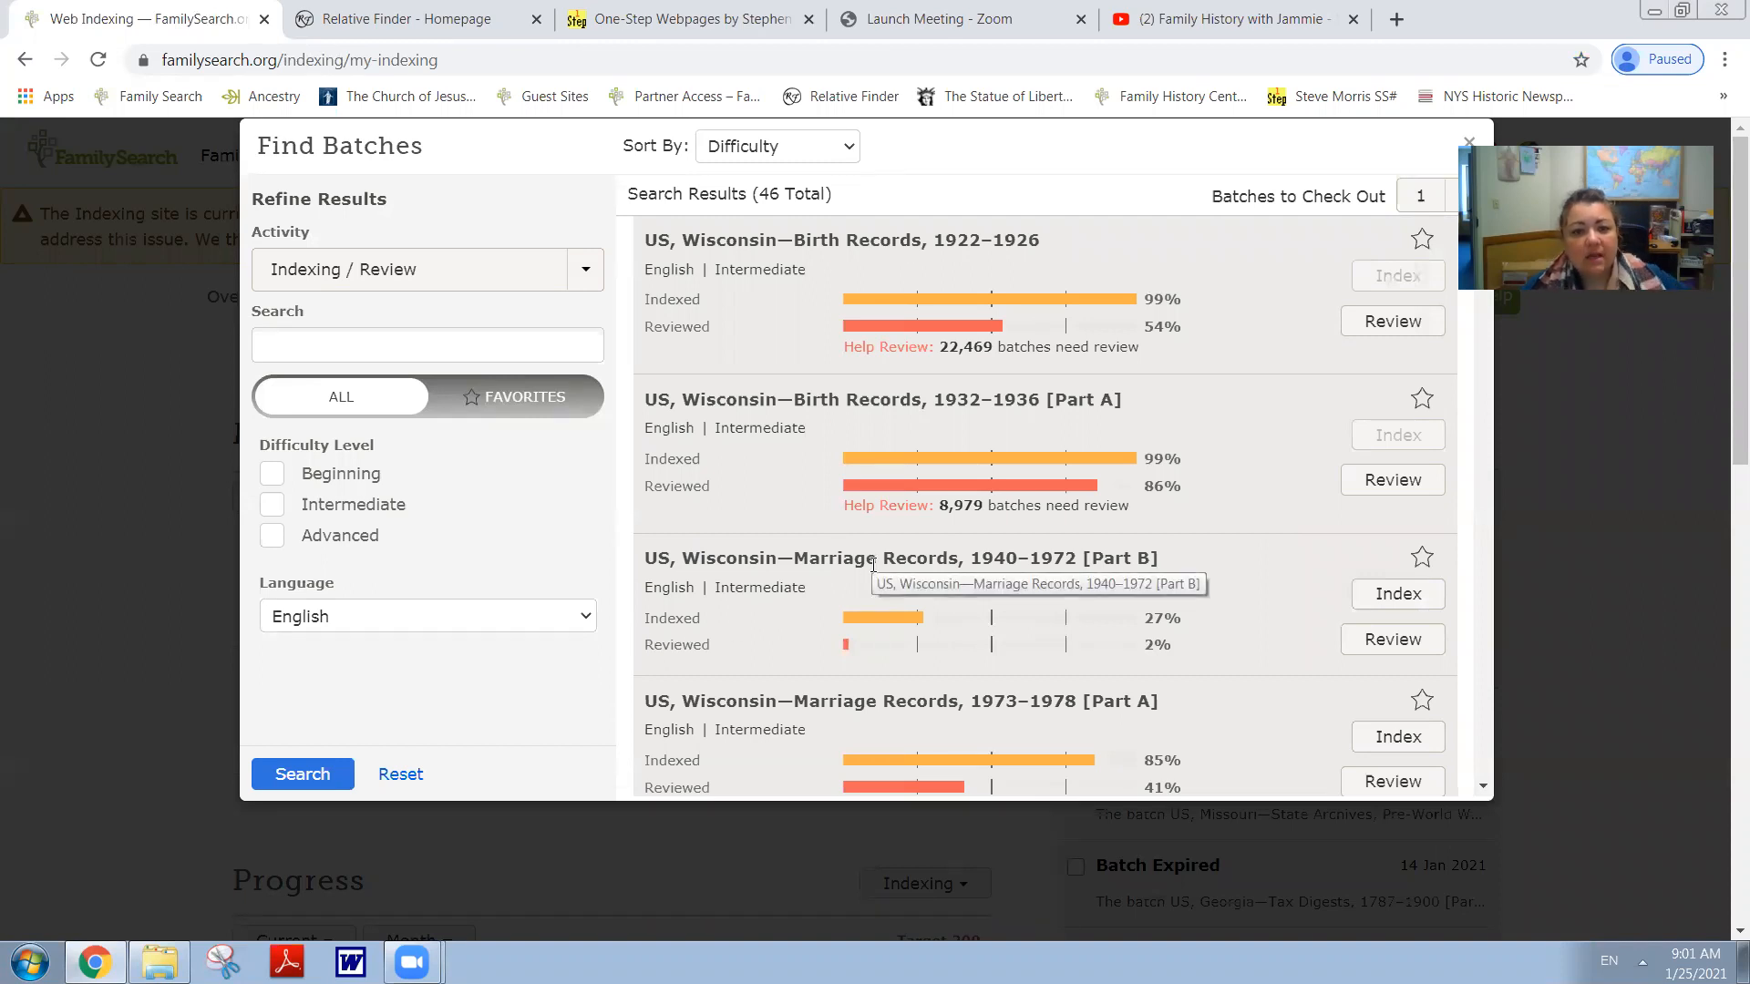
click(1411, 594)
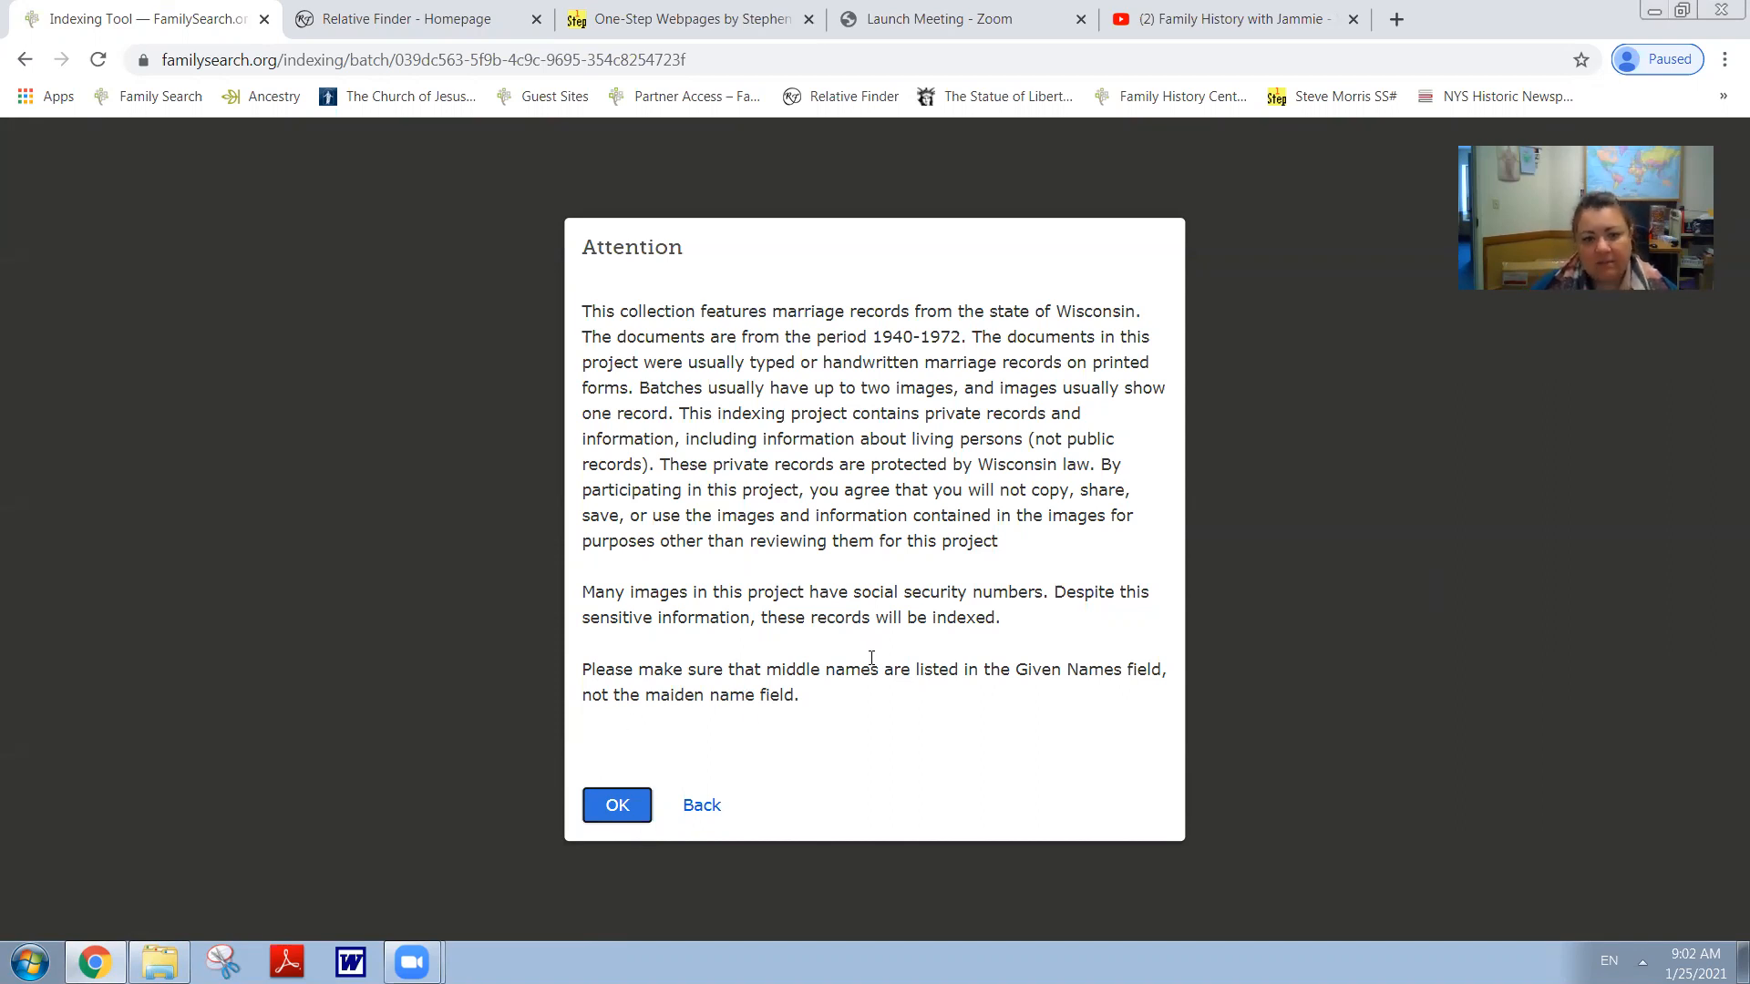
click(611, 802)
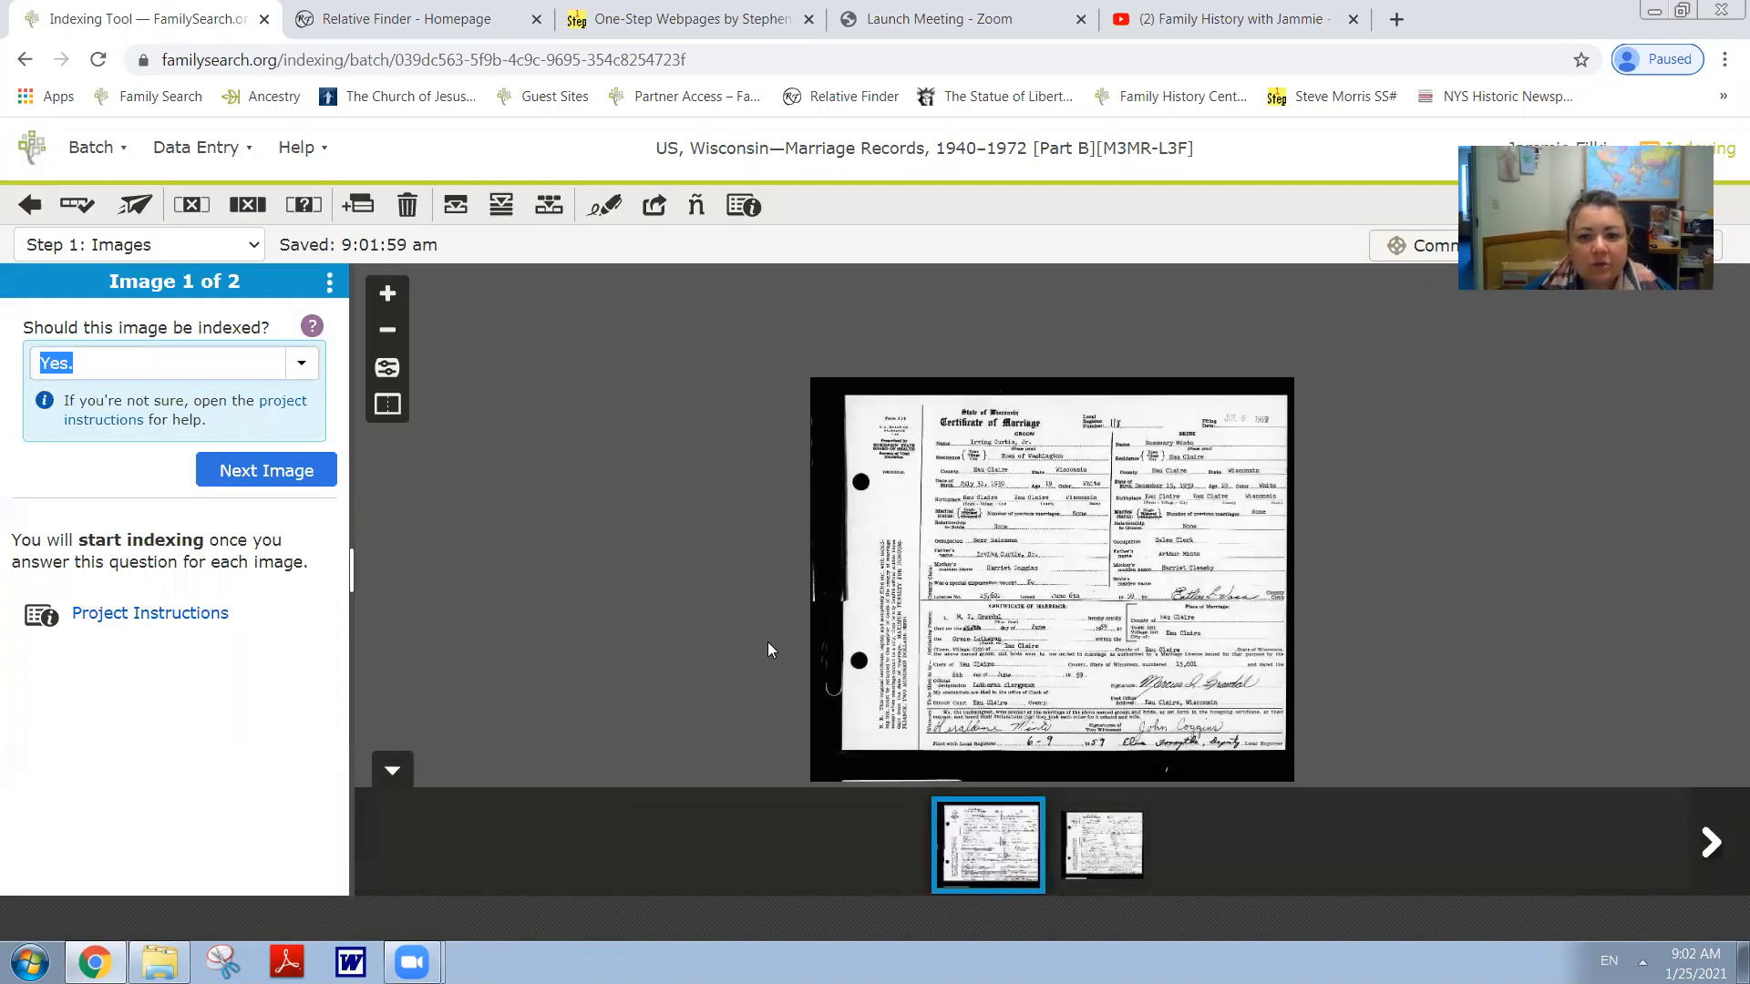
Inspect both marriage certificate images and answer Yes to indexing each one, proceeding to the Entries step.
click(387, 293)
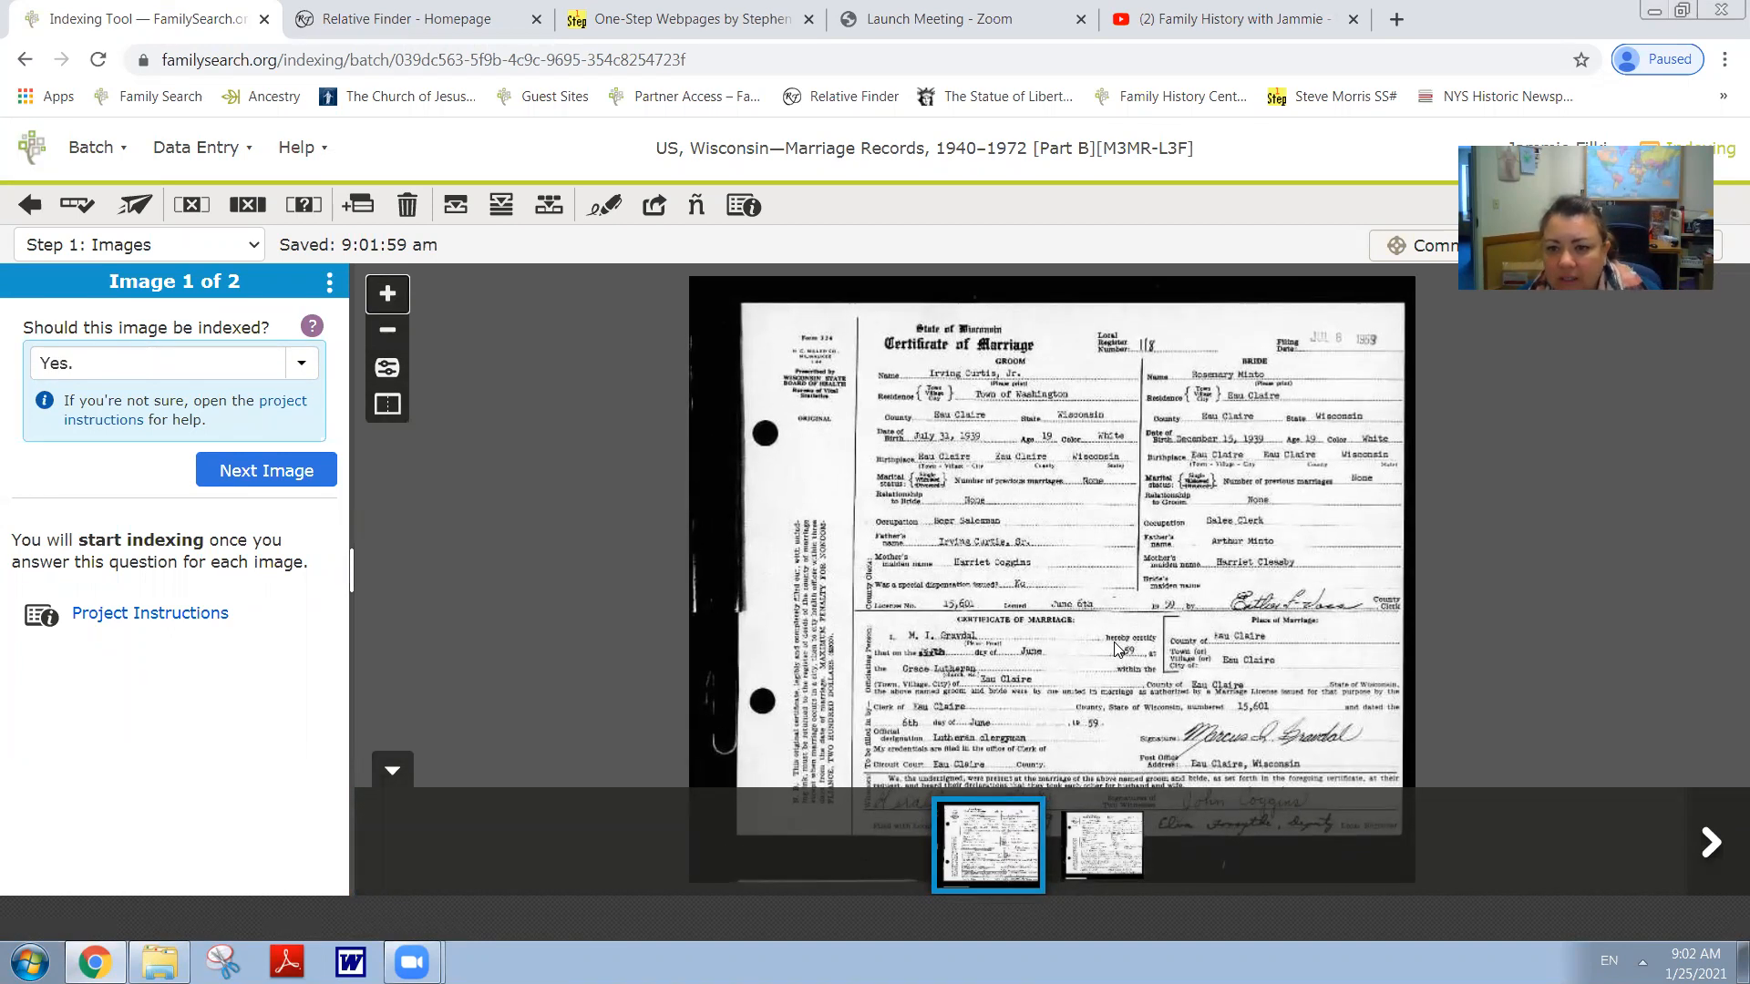
click(326, 475)
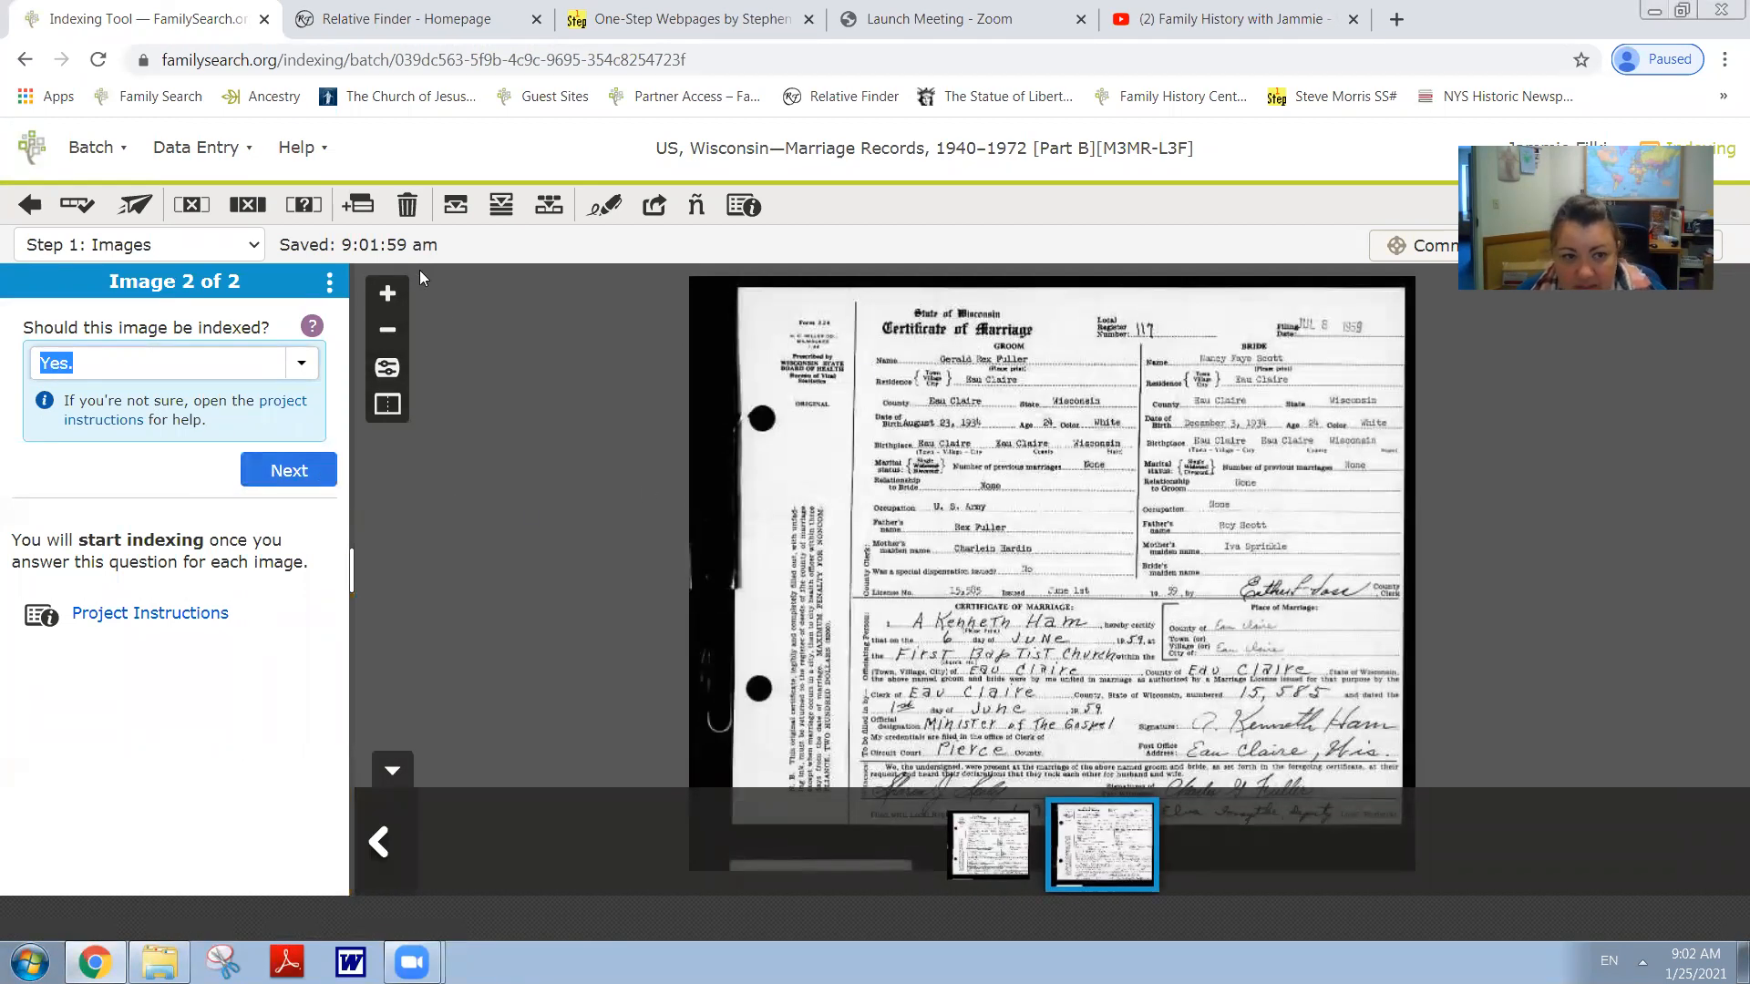
click(388, 296)
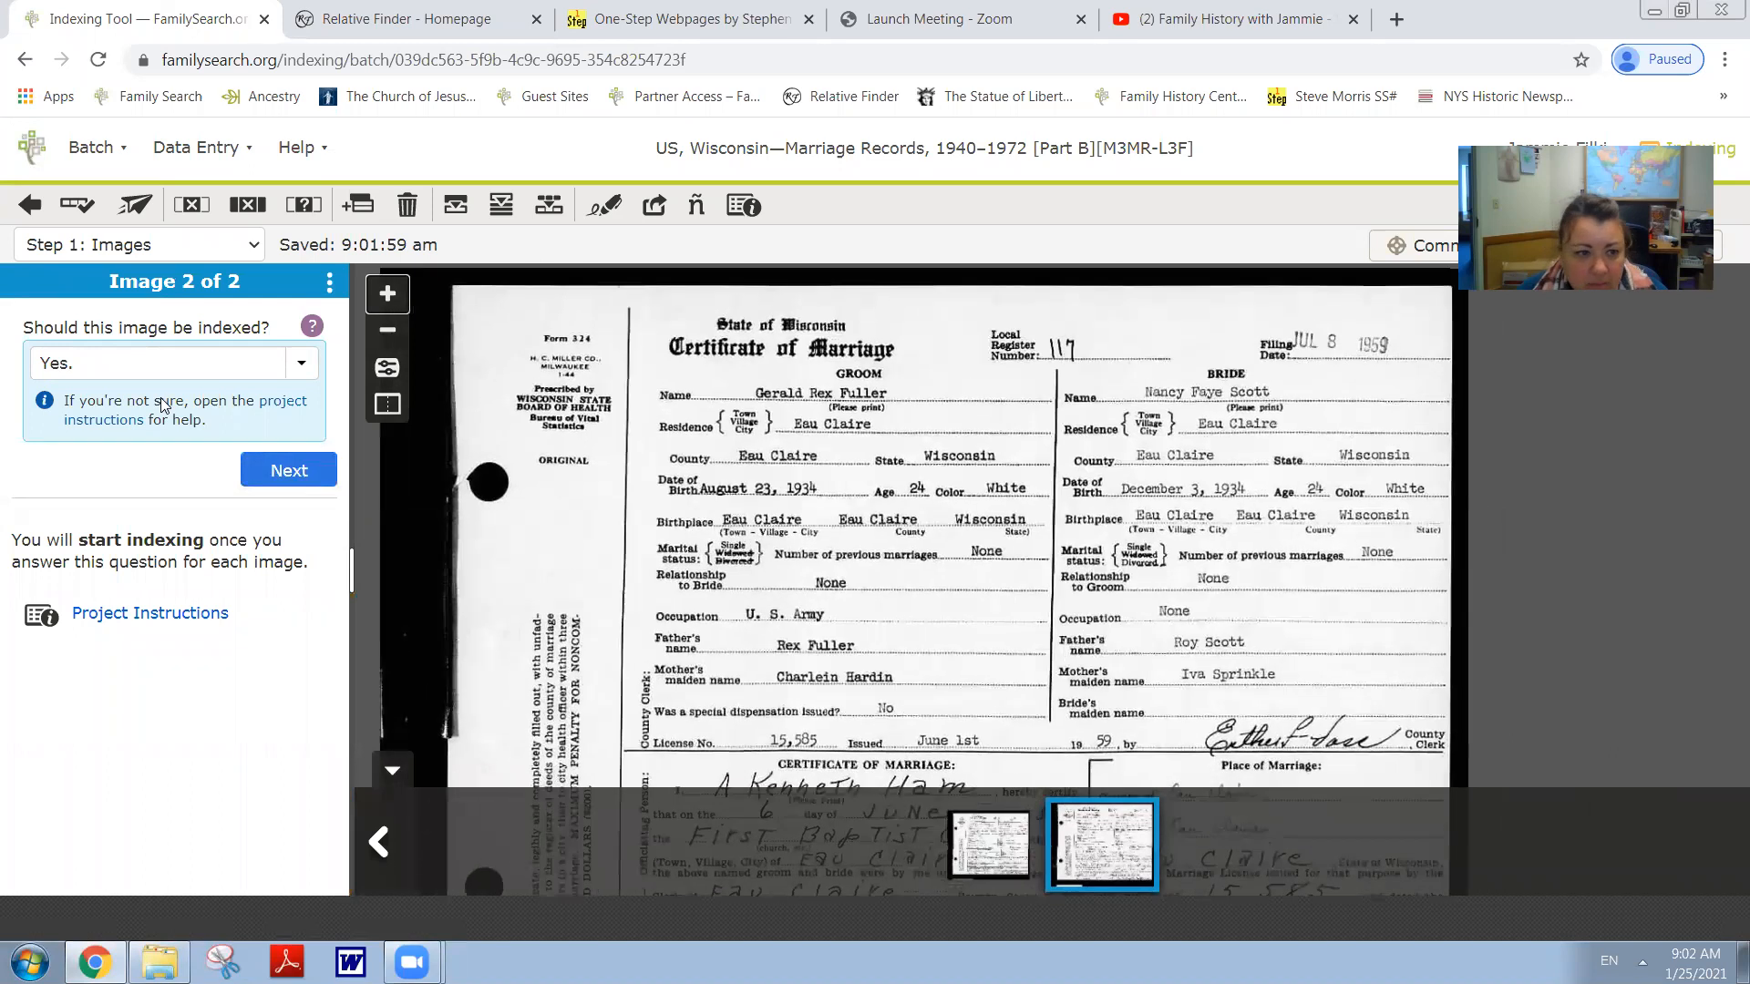
click(315, 477)
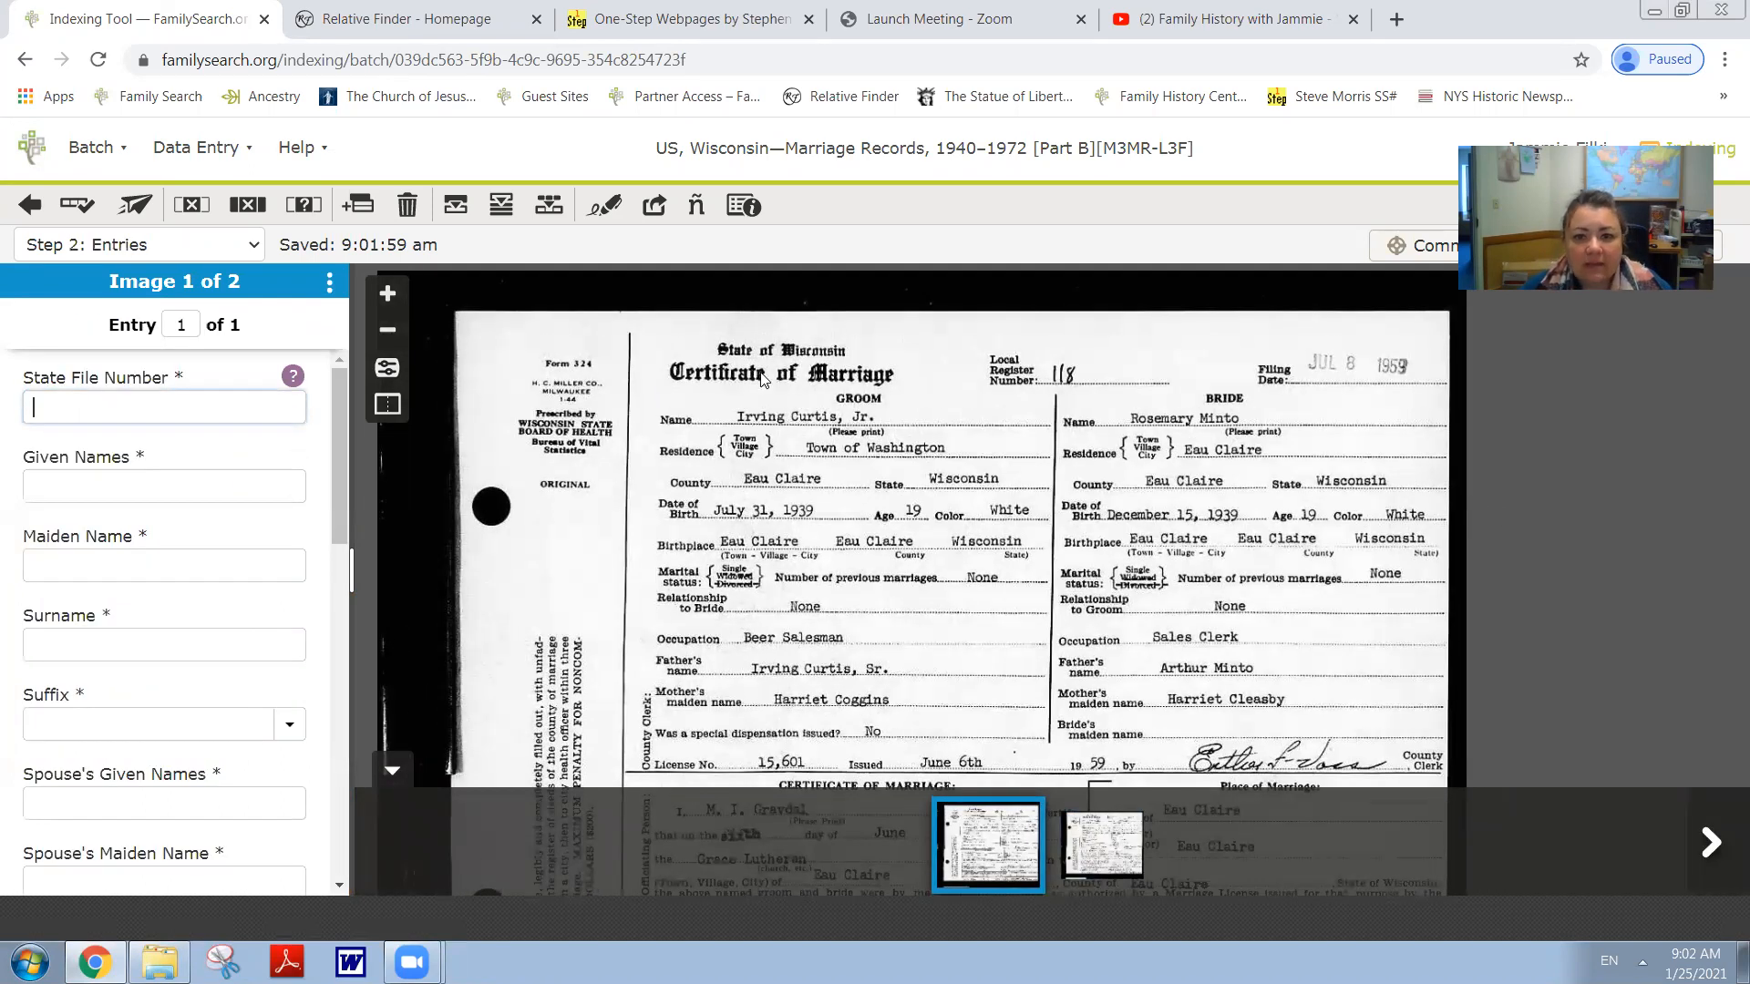
Consult the State File Number field help and enter 118 as the file number for the first certificate.
drag(890, 477, 894, 438)
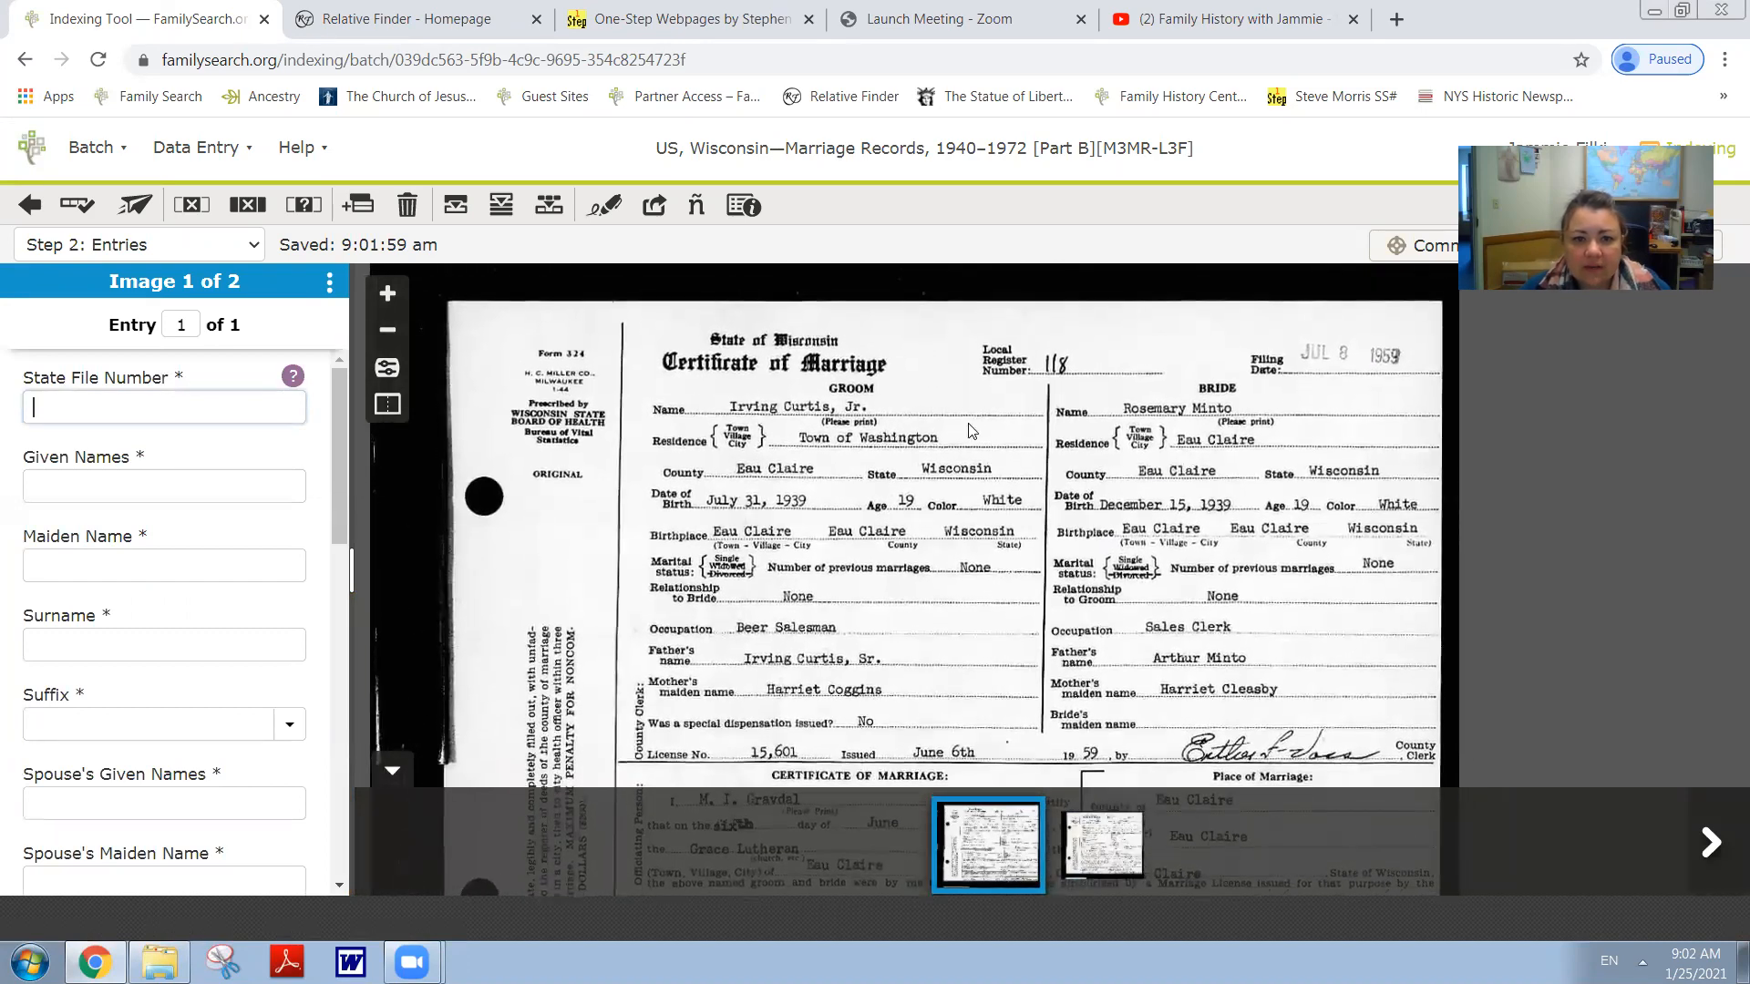
drag(1171, 707, 1141, 373)
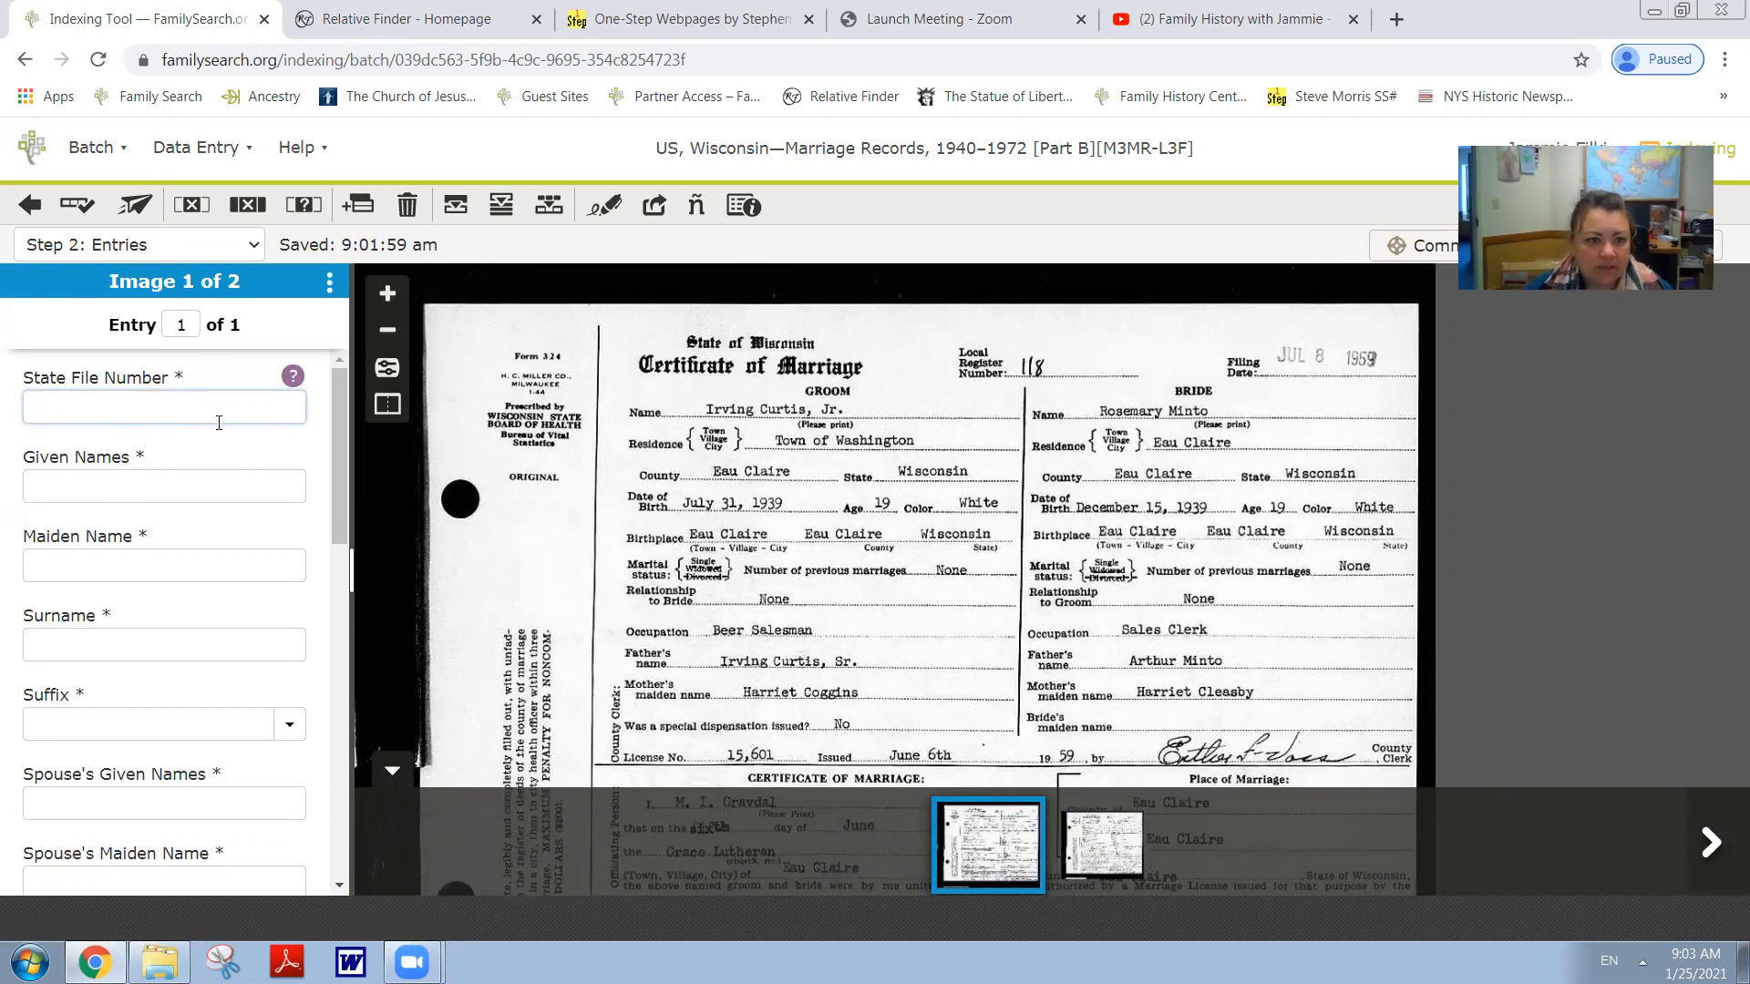
click(293, 377)
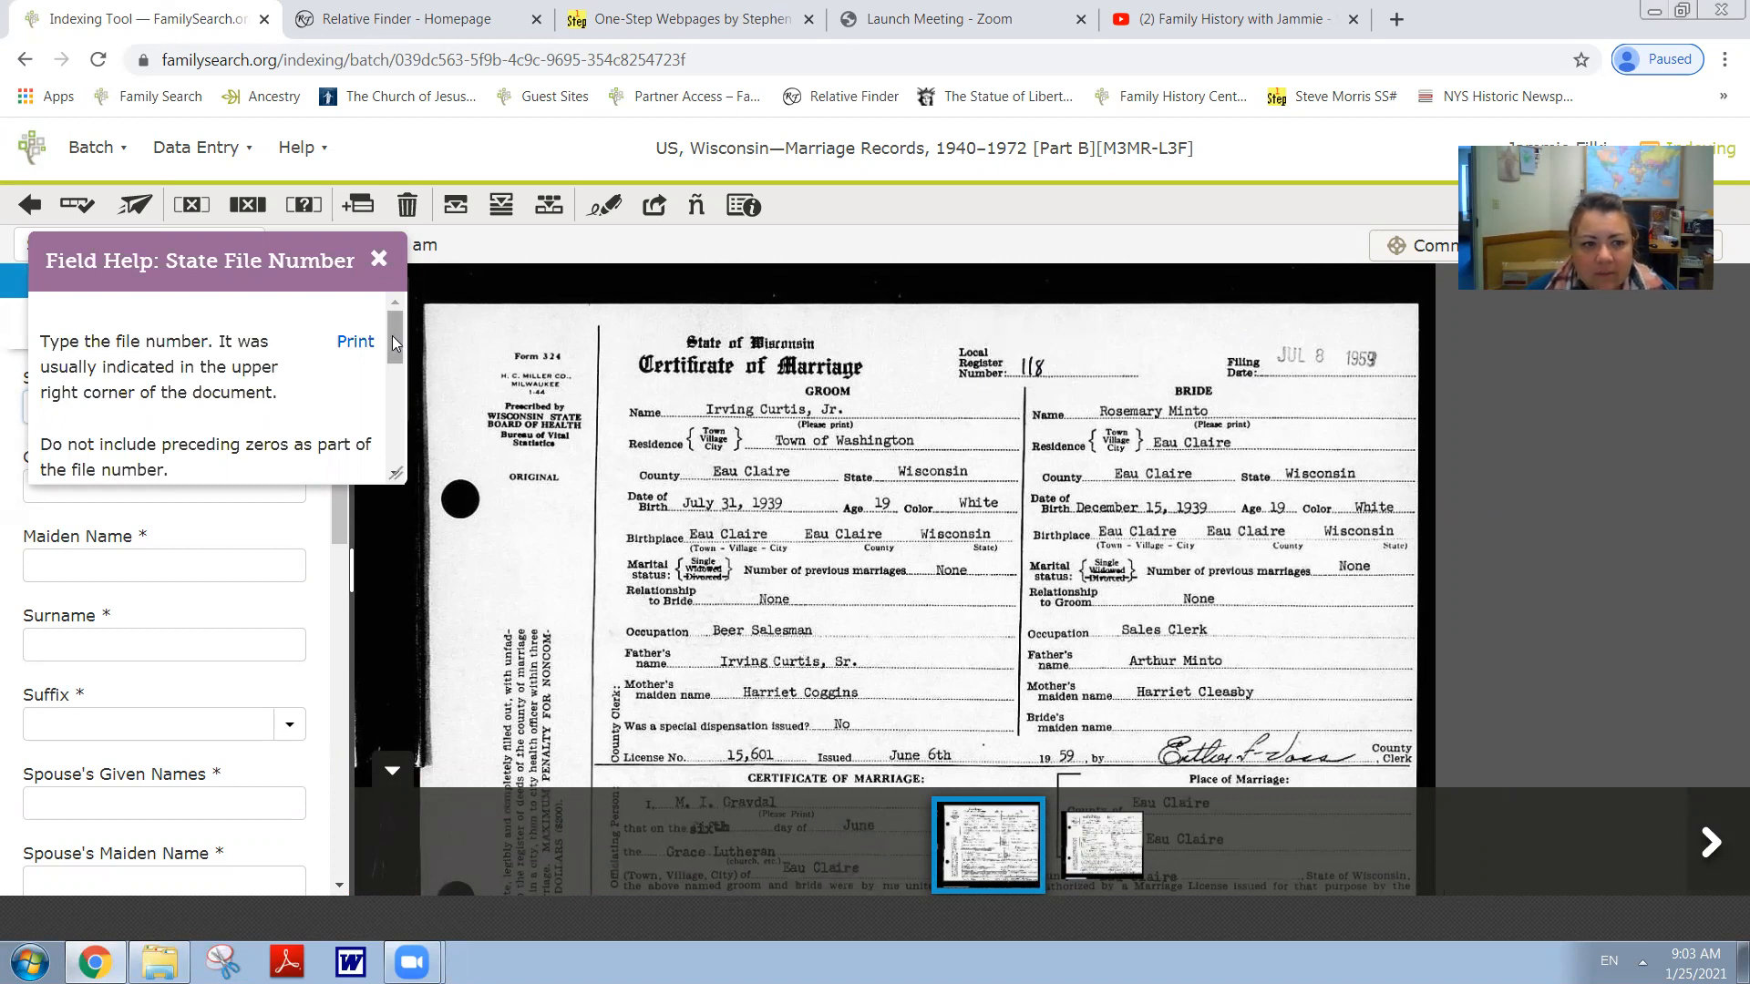
drag(395, 338, 387, 372)
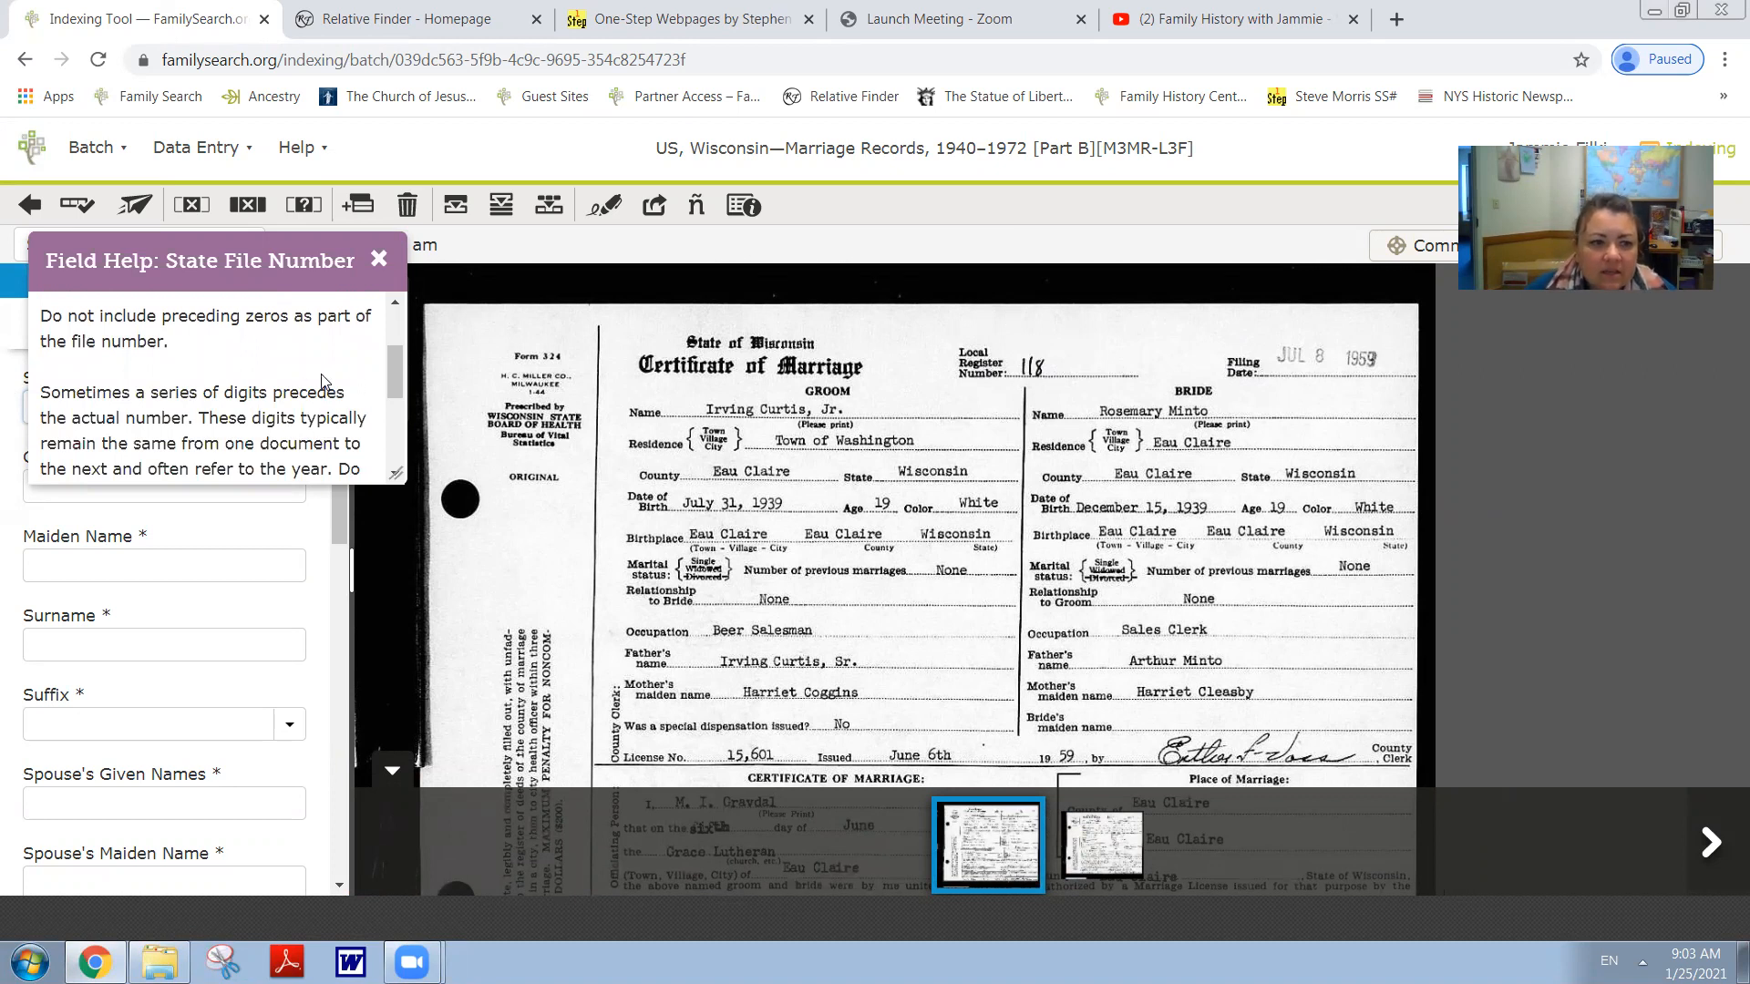
drag(390, 373, 382, 466)
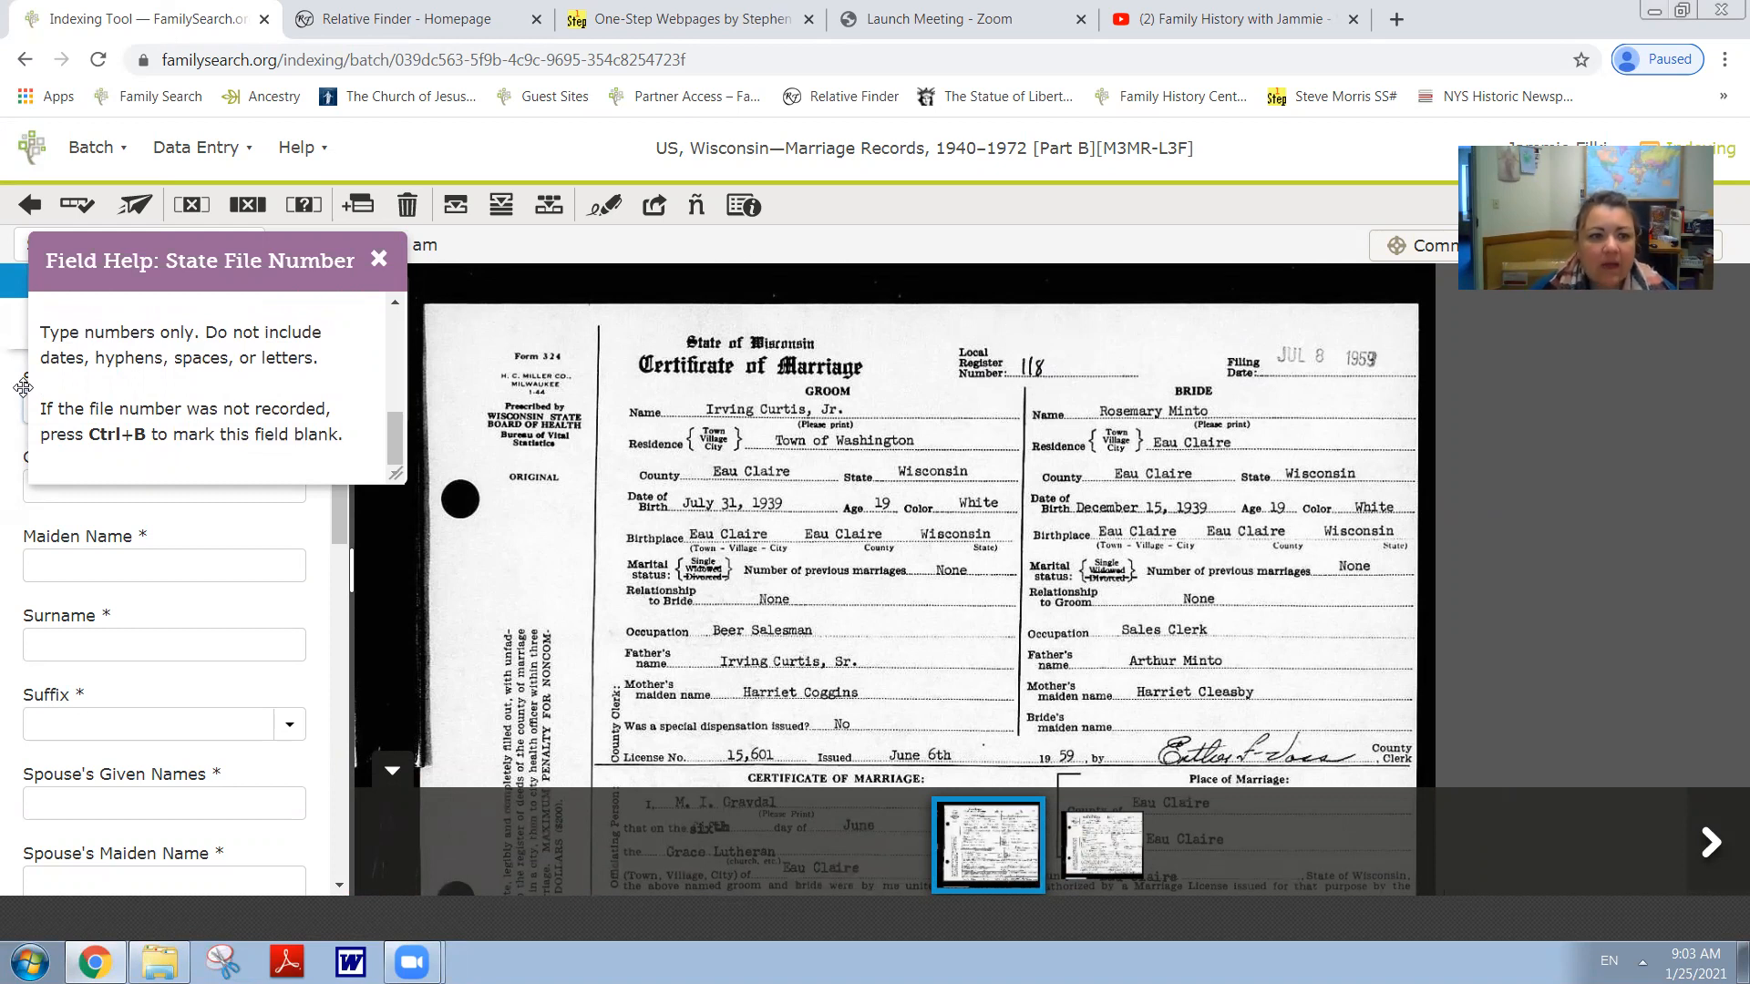
click(379, 261)
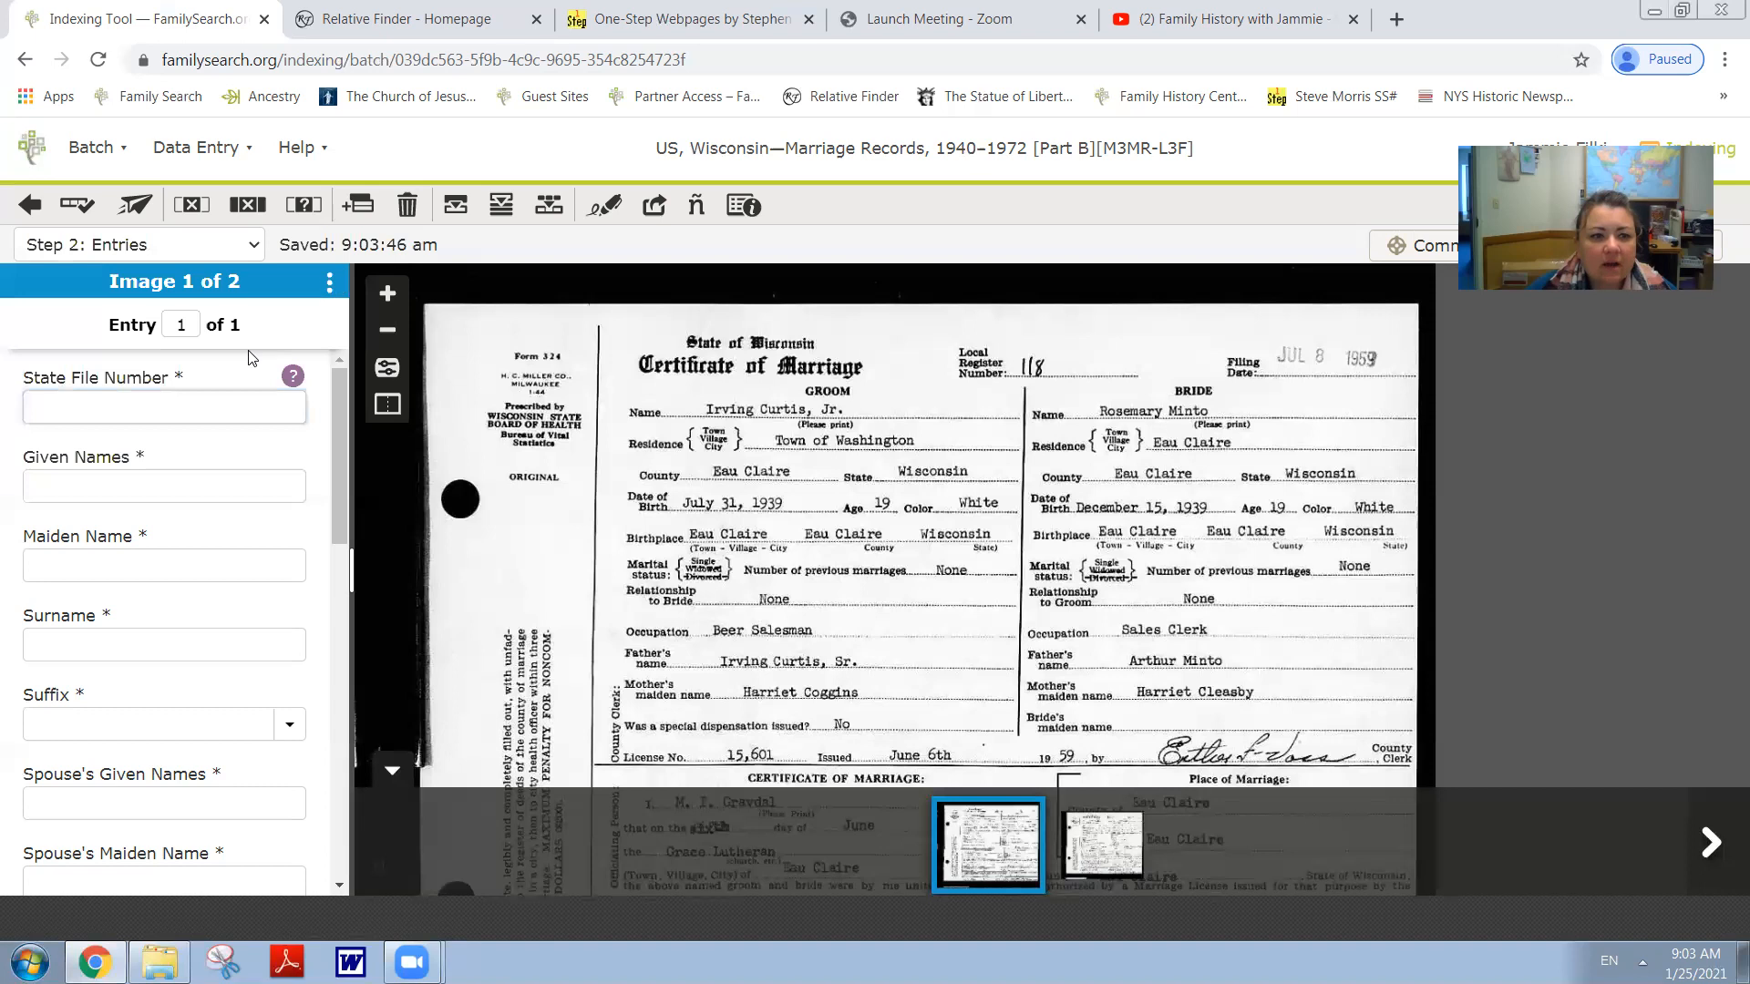
text(118)
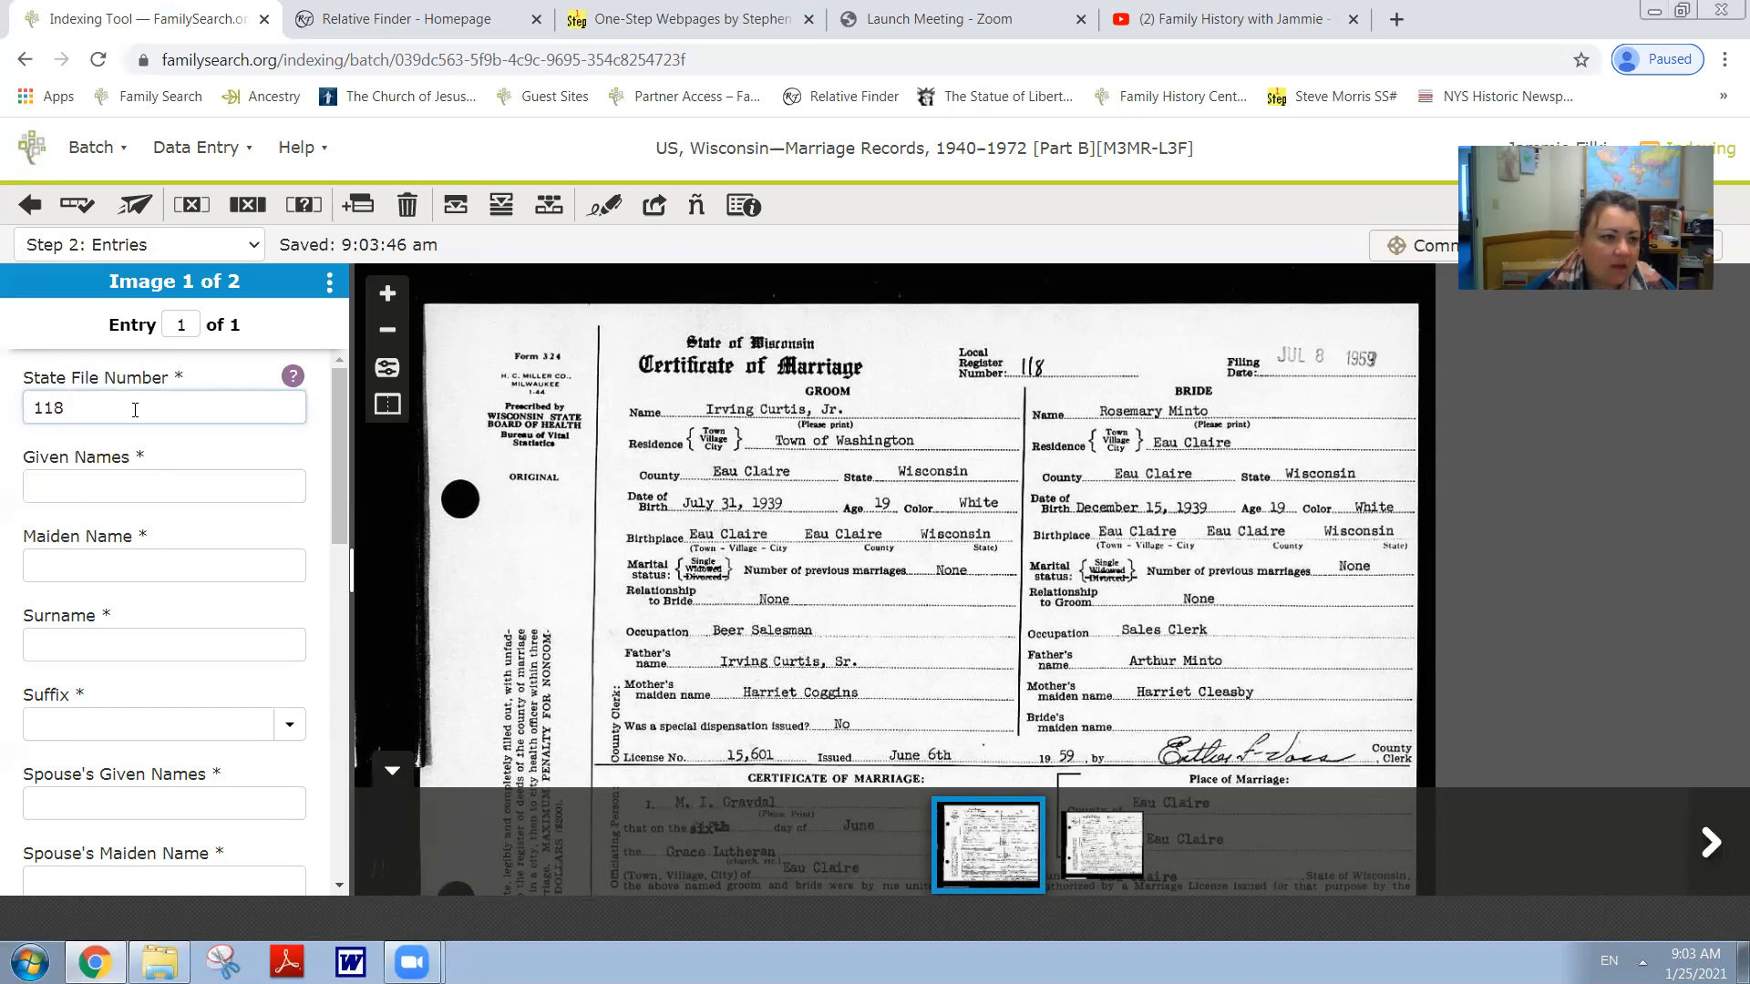
Read the field help on how to record Given Names, then close it.
click(148, 480)
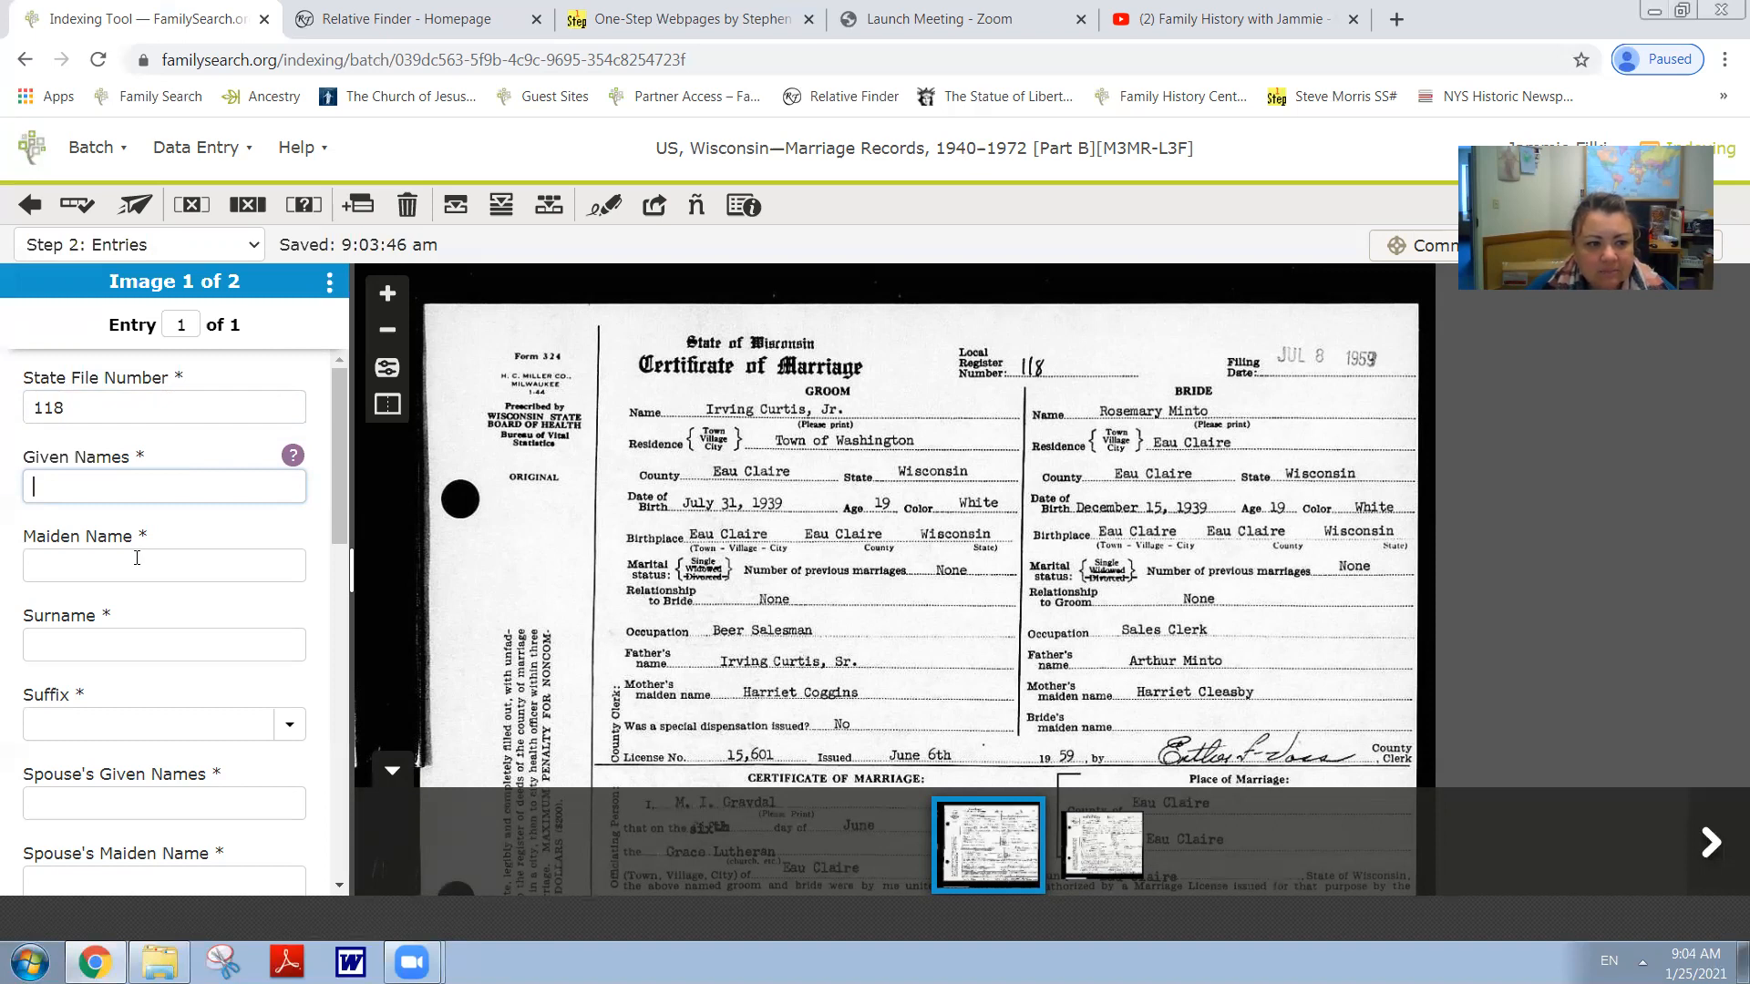
click(292, 455)
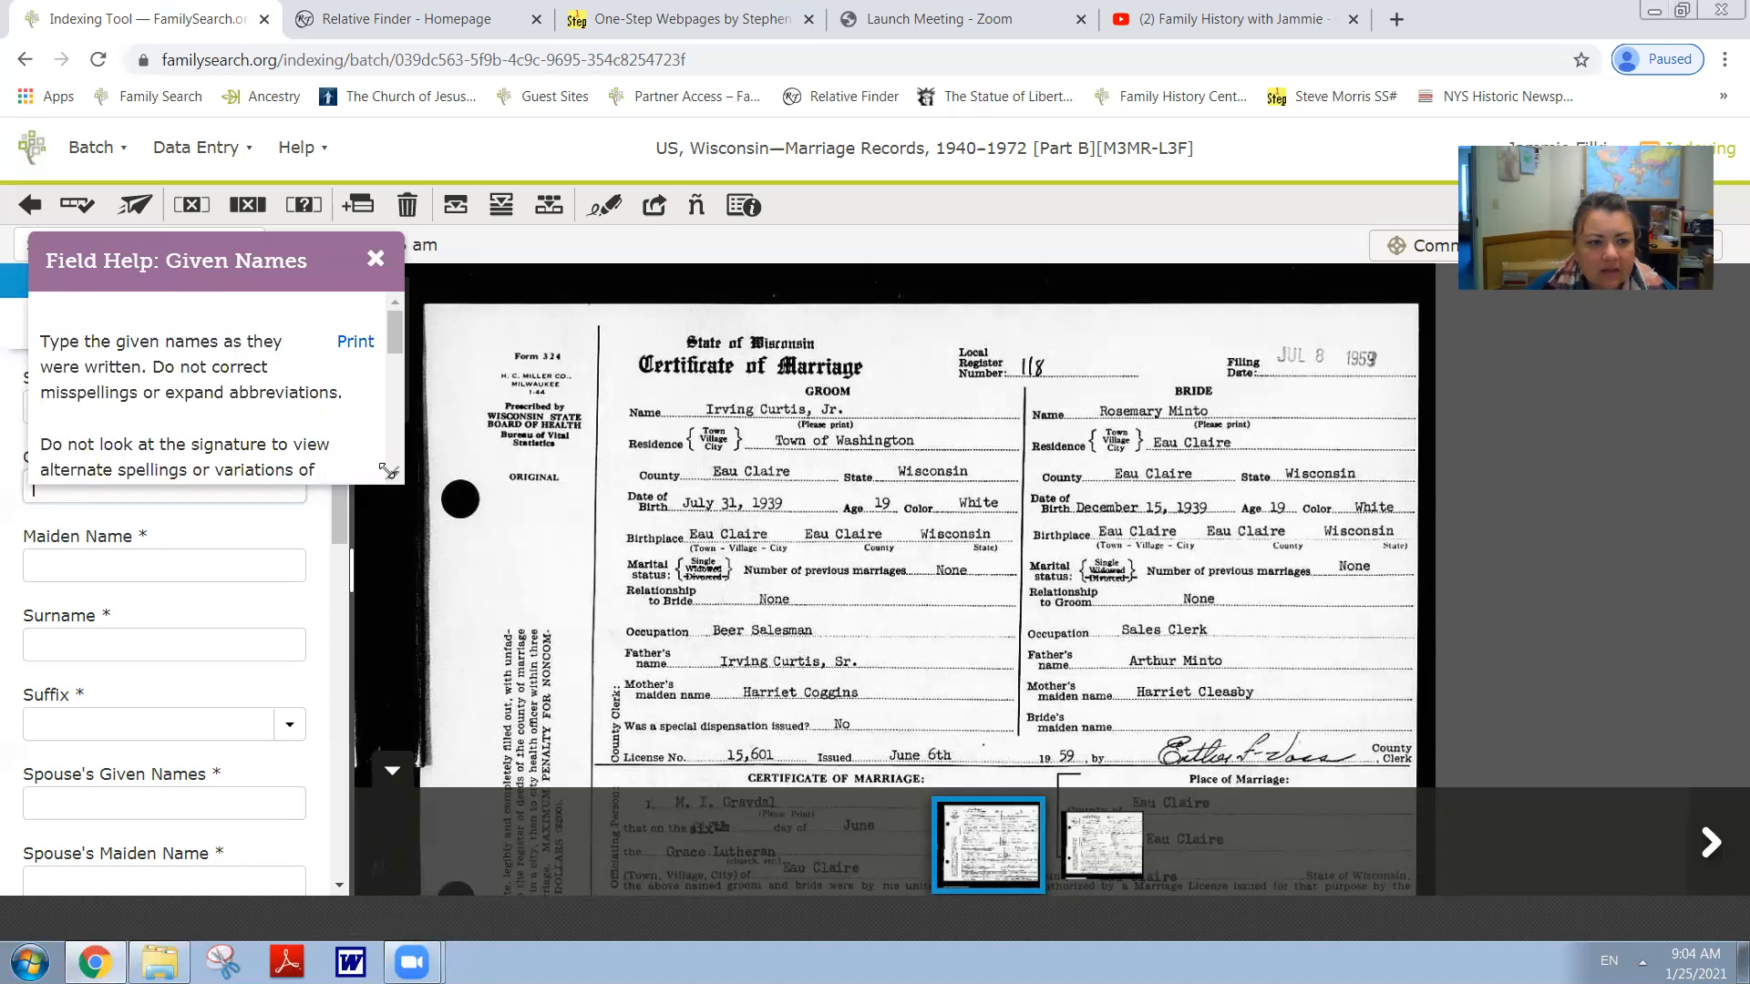
drag(396, 332, 401, 452)
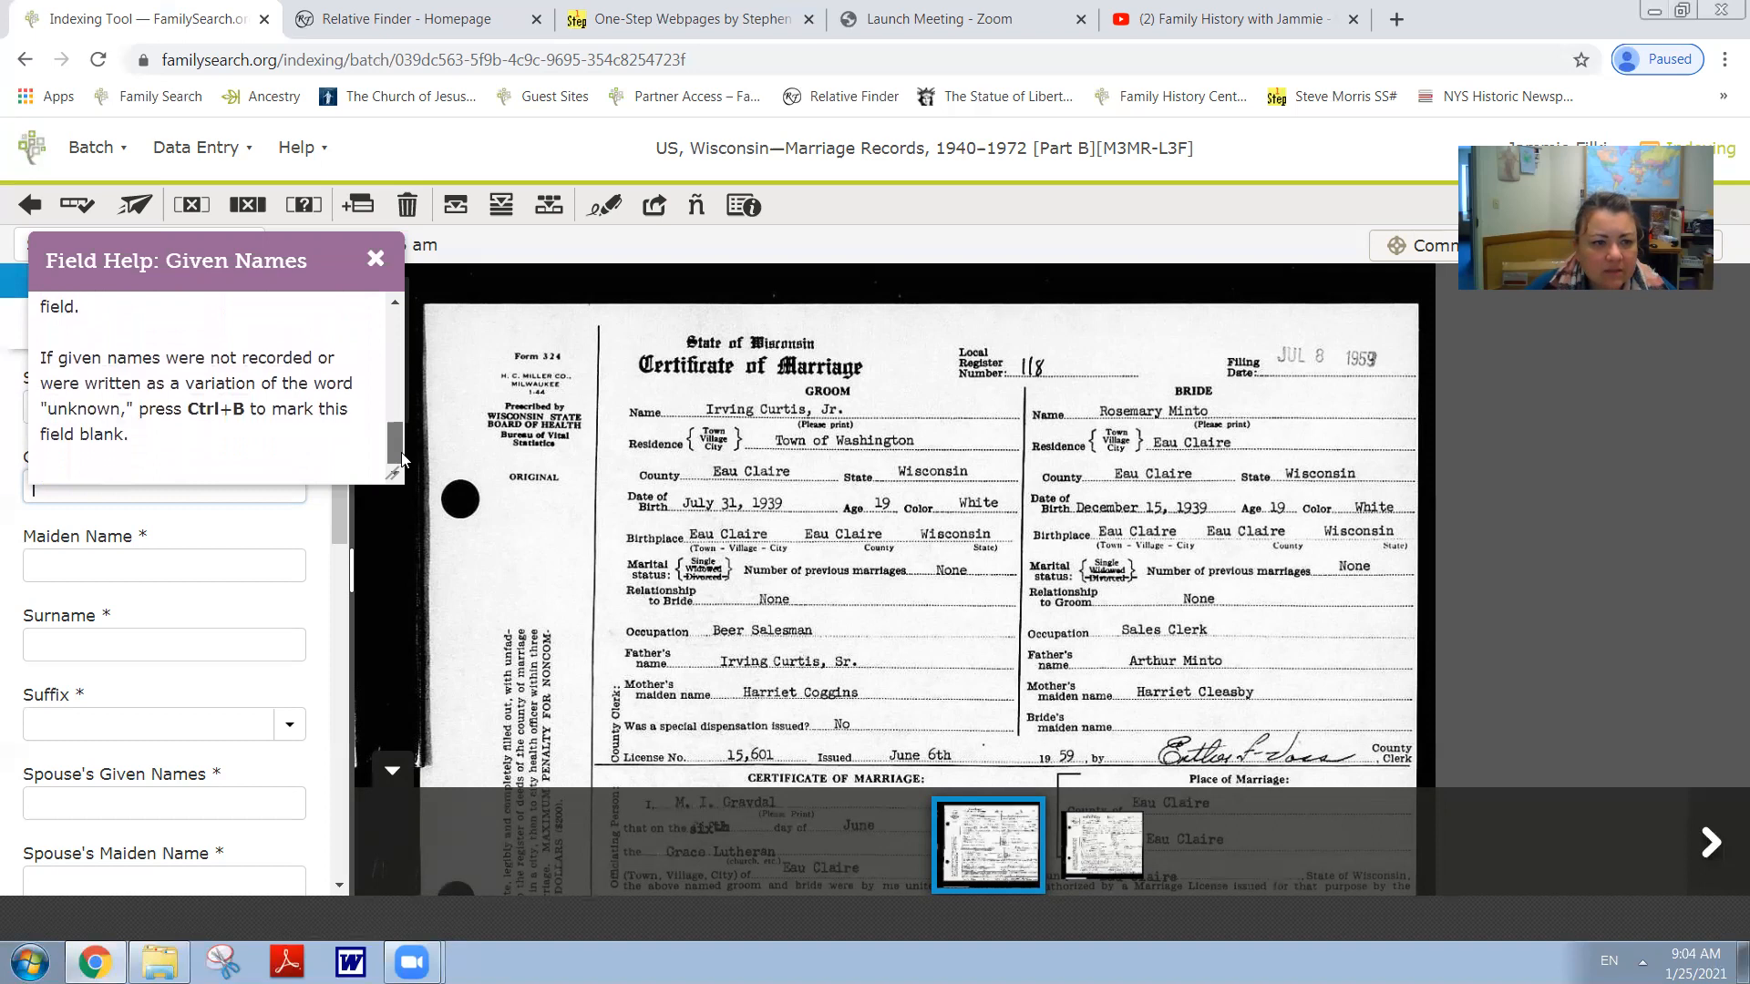
click(213, 717)
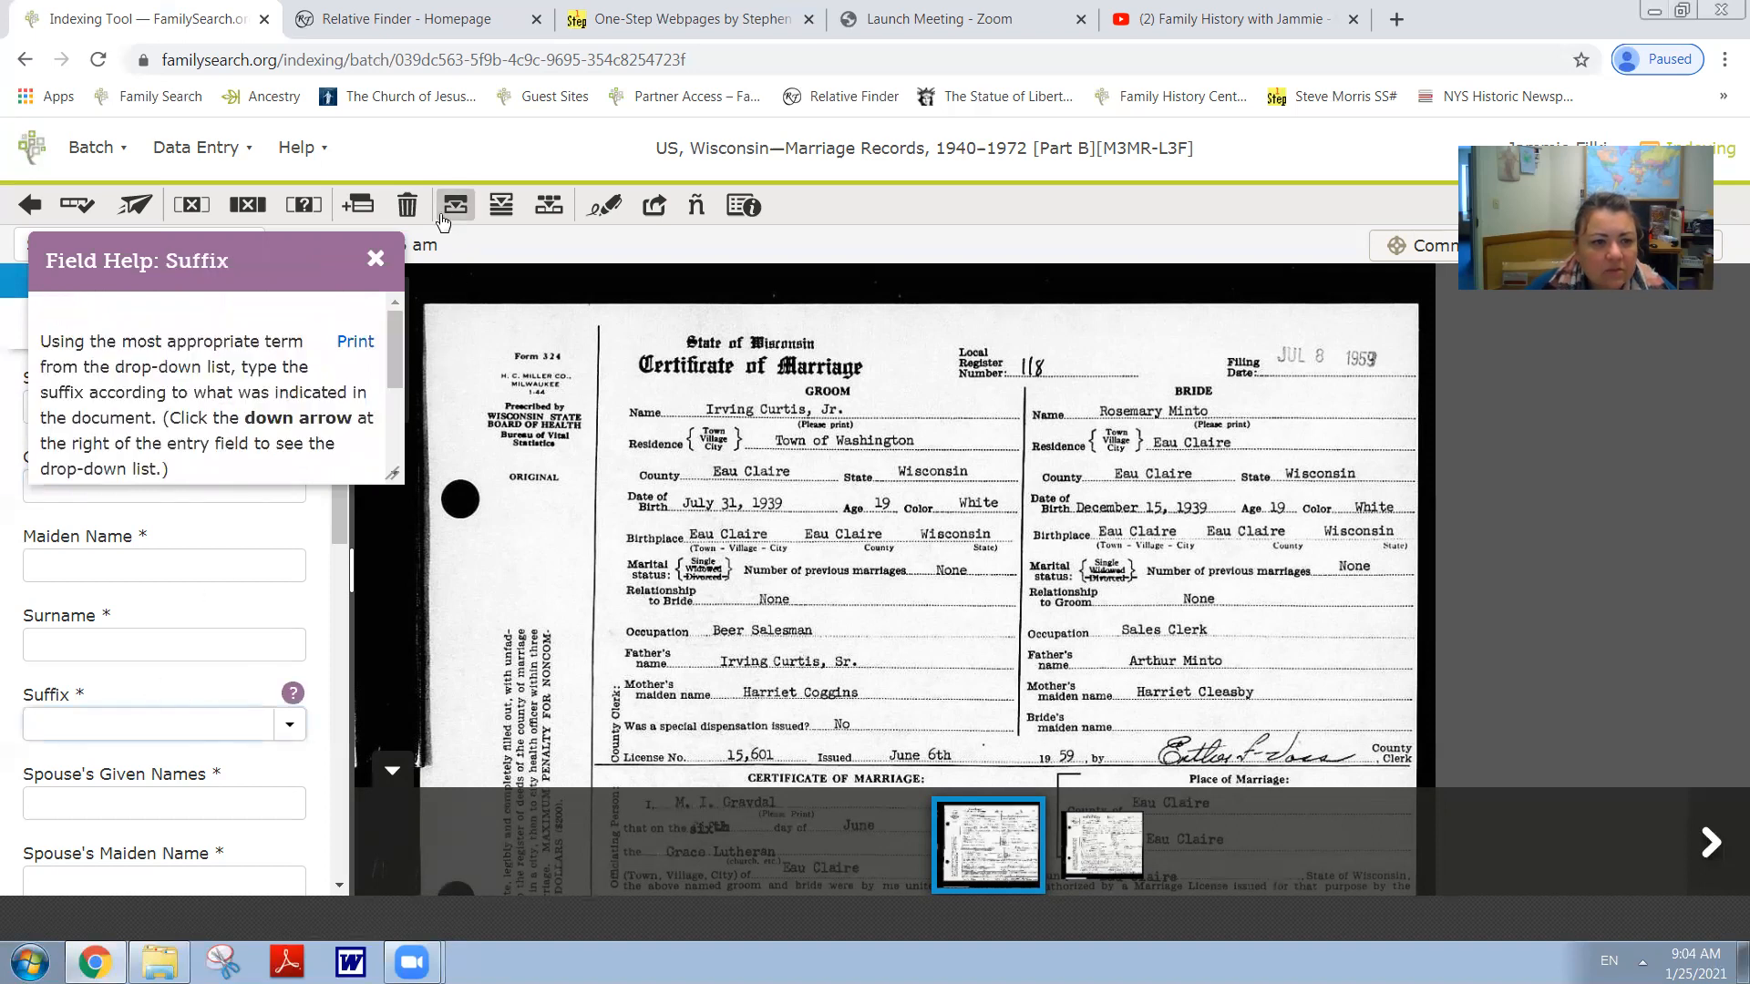
click(375, 261)
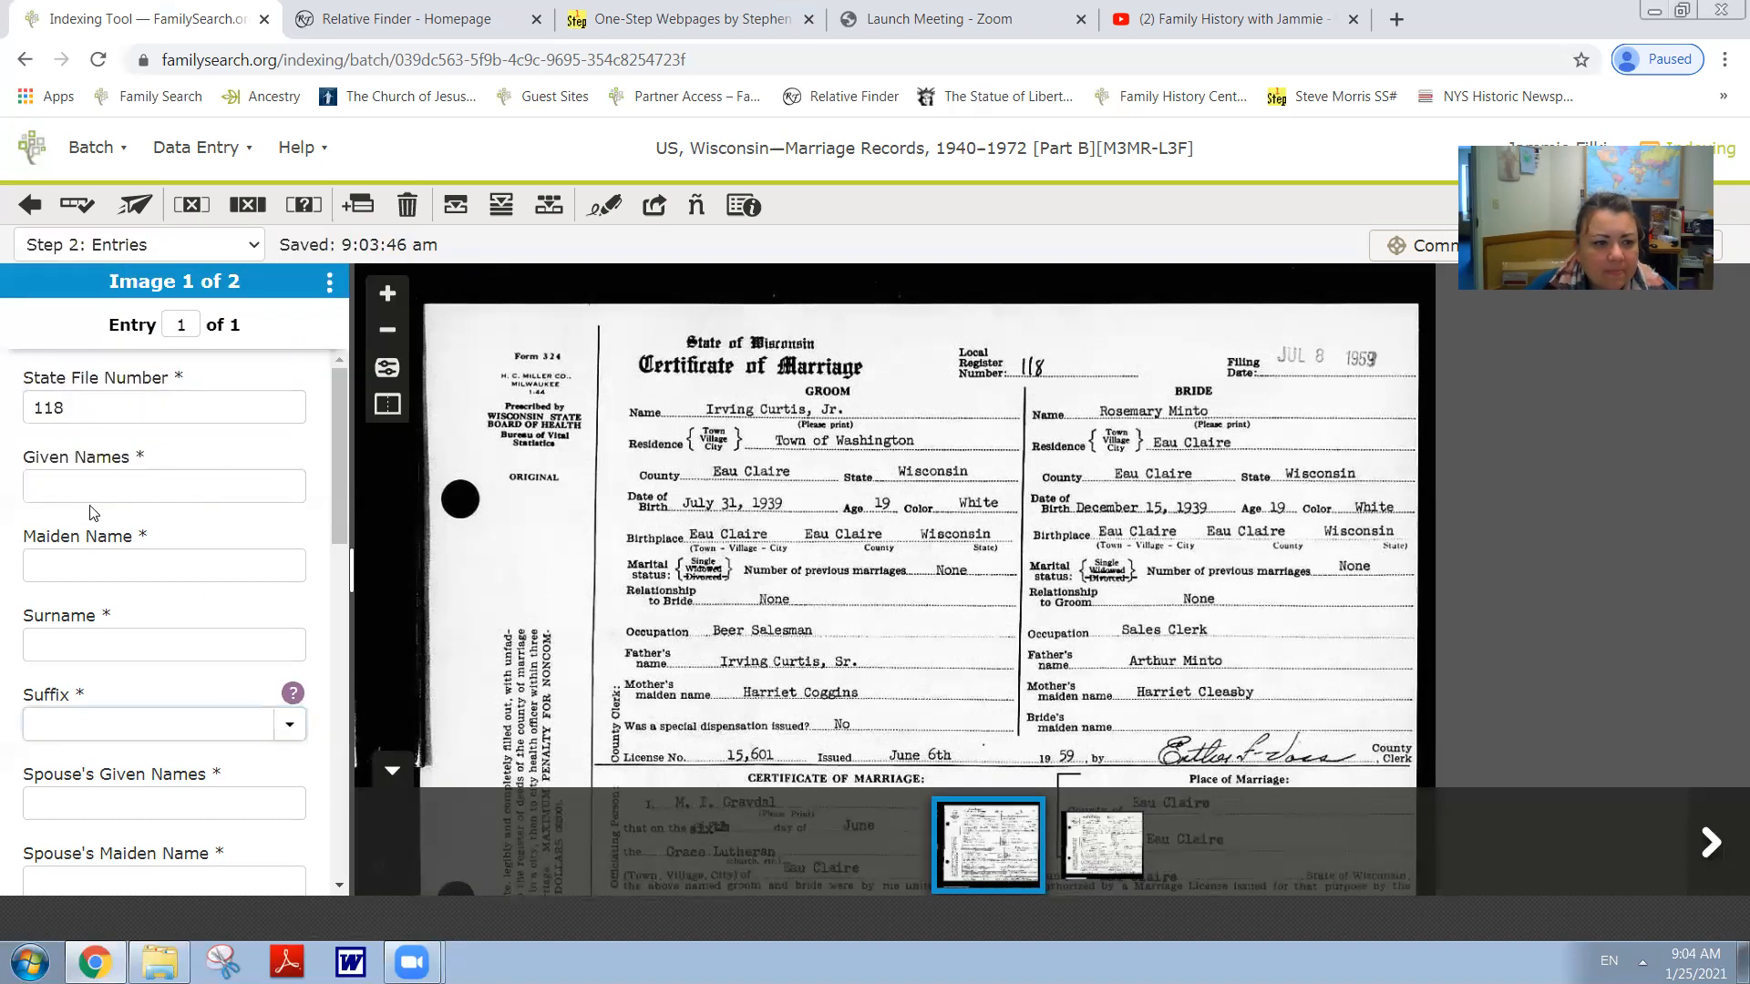
Read the field help on how to record the Surname and close it.
click(136, 644)
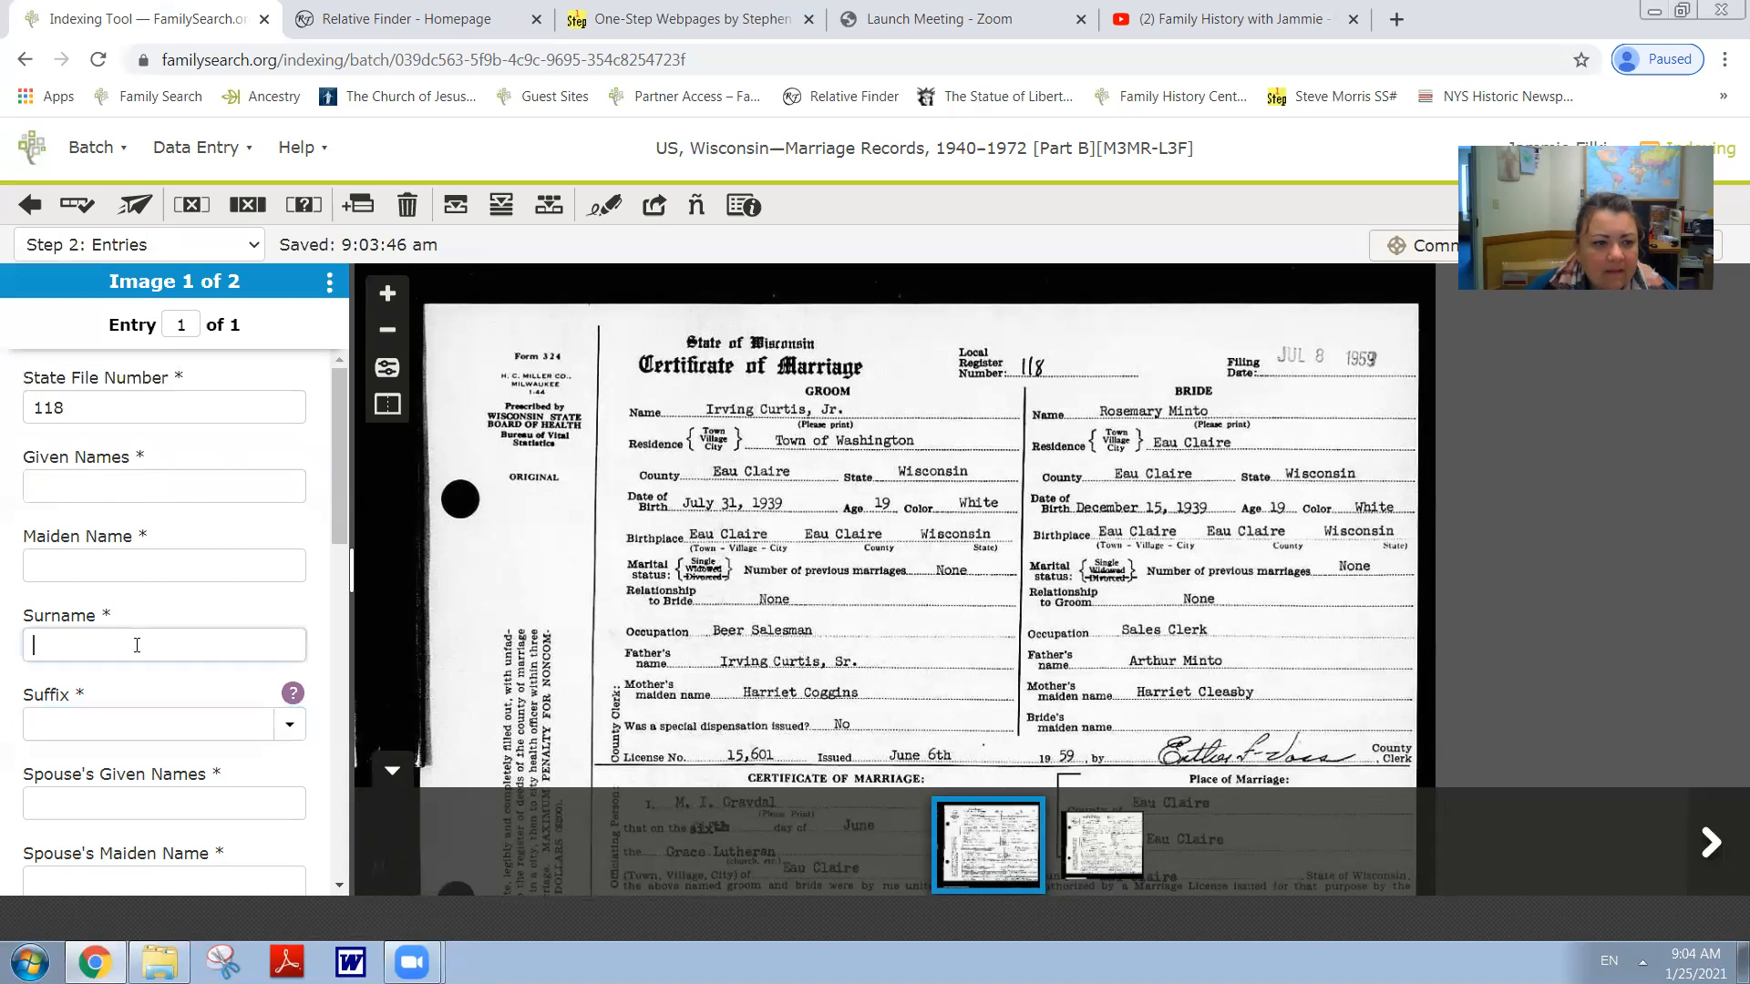
click(293, 616)
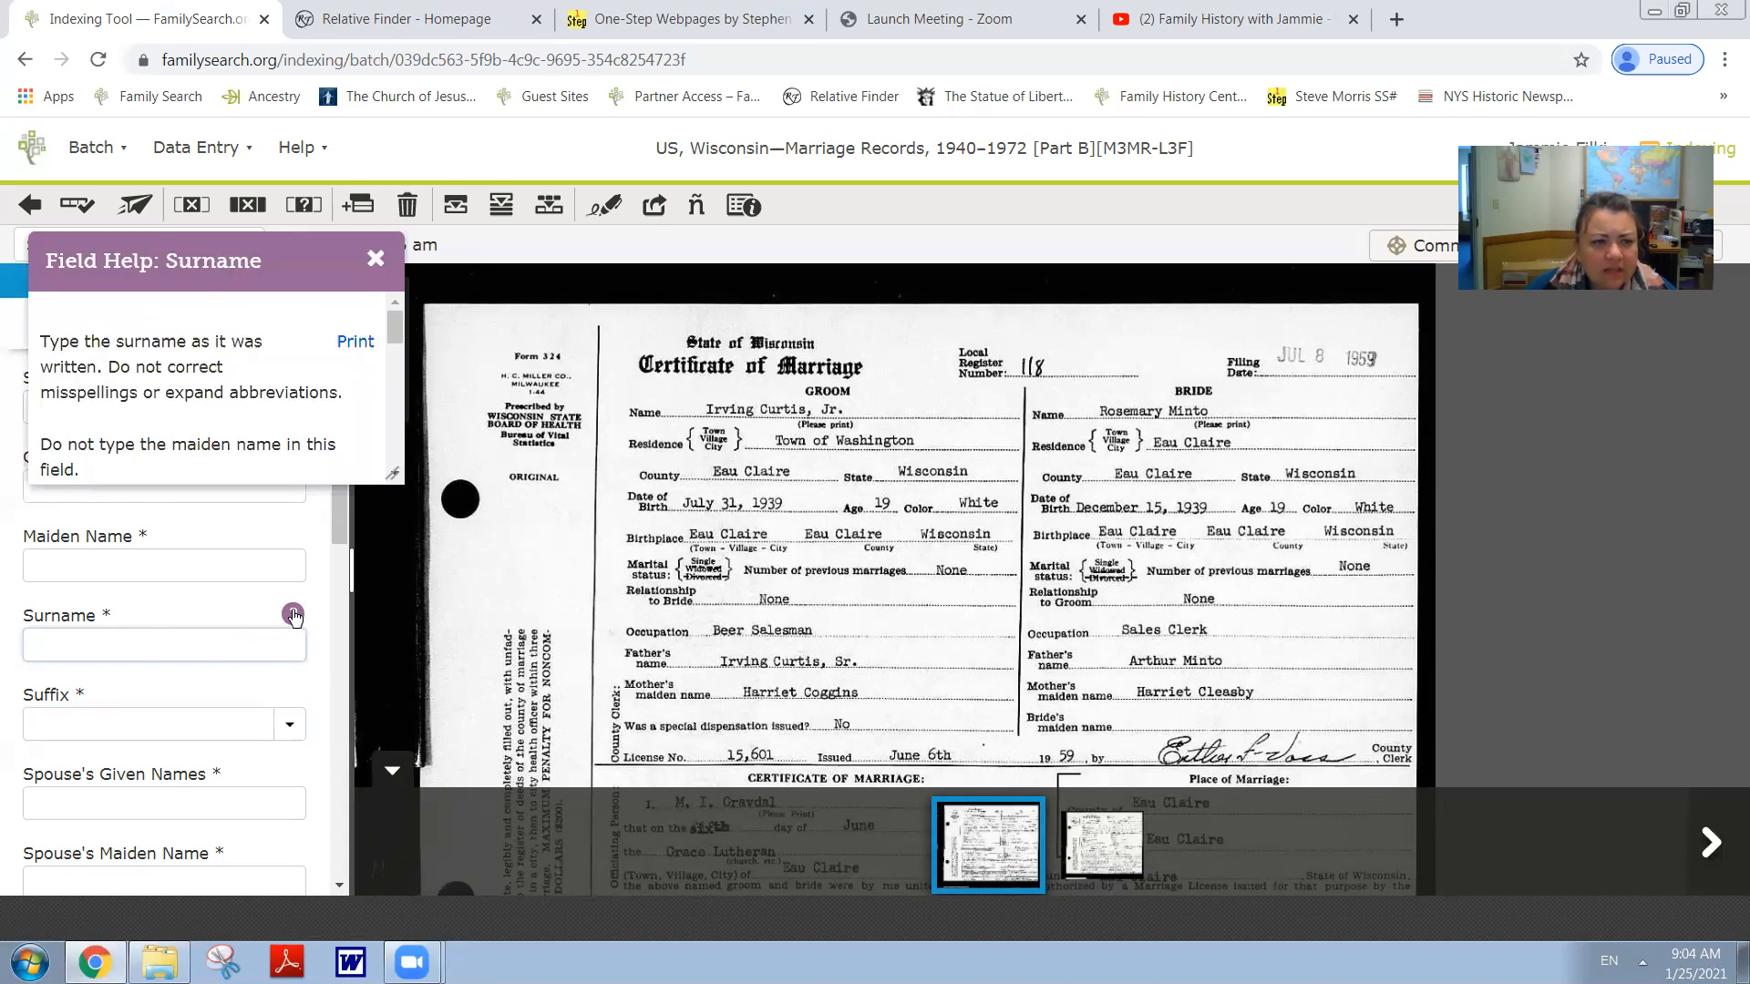
drag(395, 324, 401, 377)
click(376, 260)
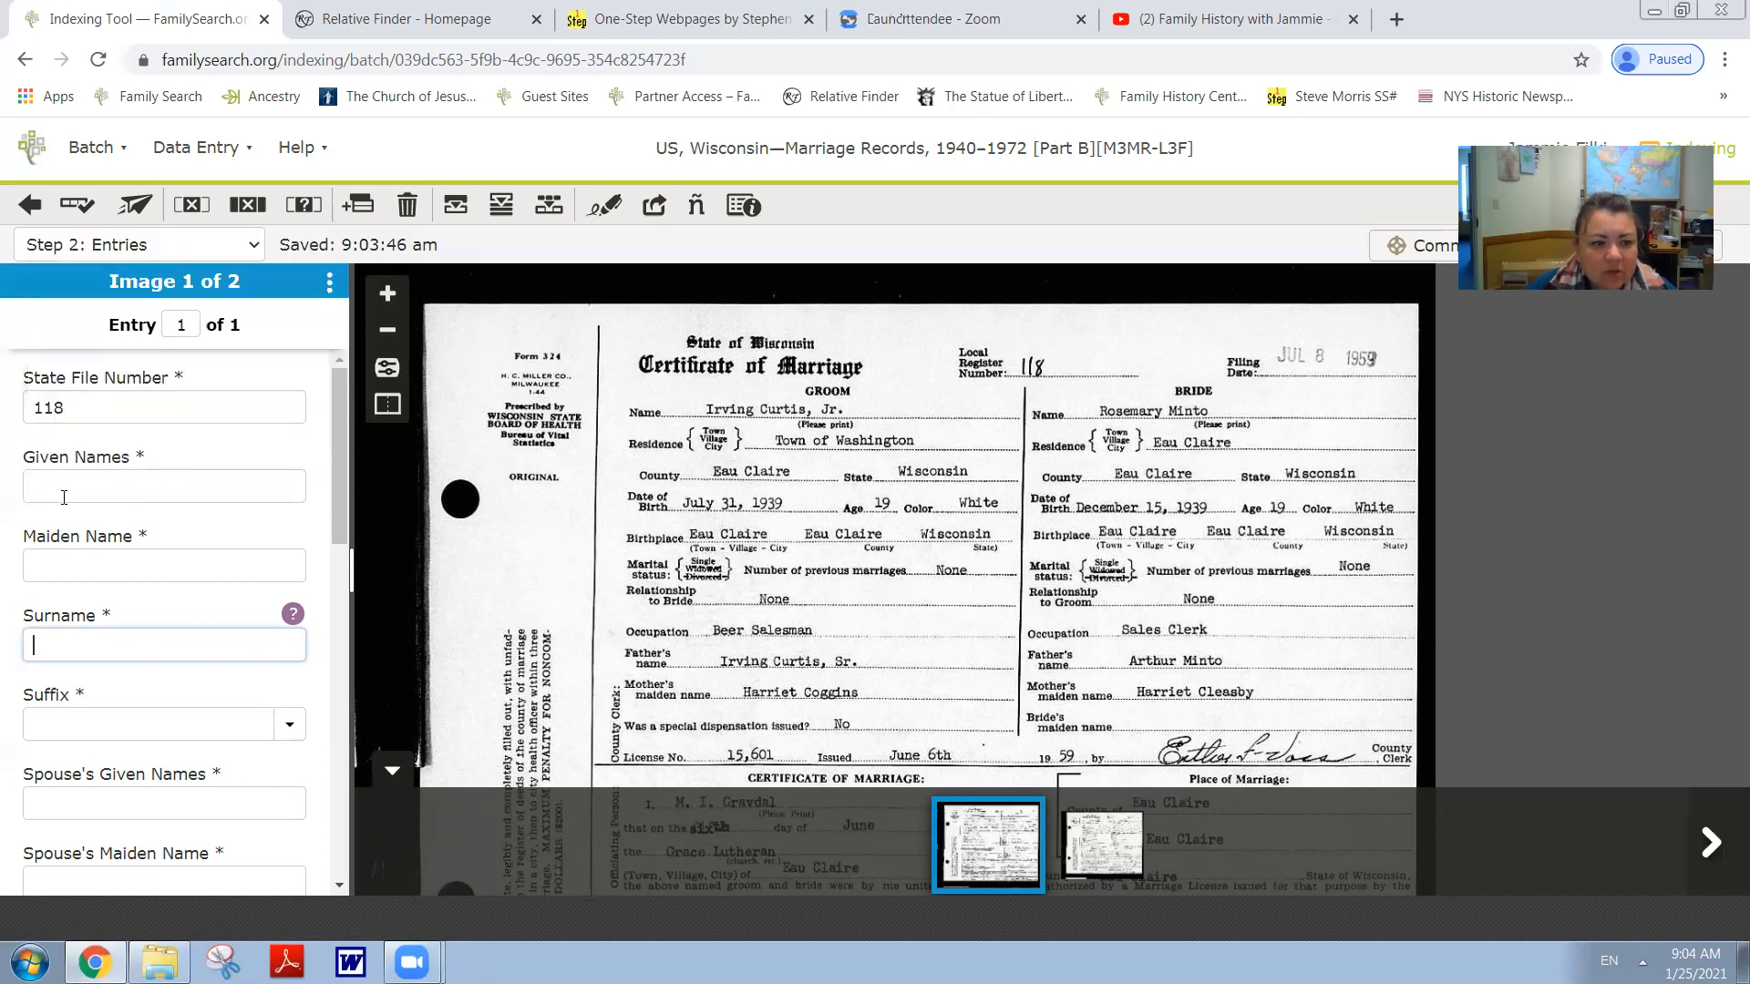
Look over the first certificate's entry fields, from Given Names down through the spouse's names and marriage date.
mouse_move(339, 492)
mouse_down()
mouse_move(335, 576)
mouse_move(343, 459)
mouse_up()
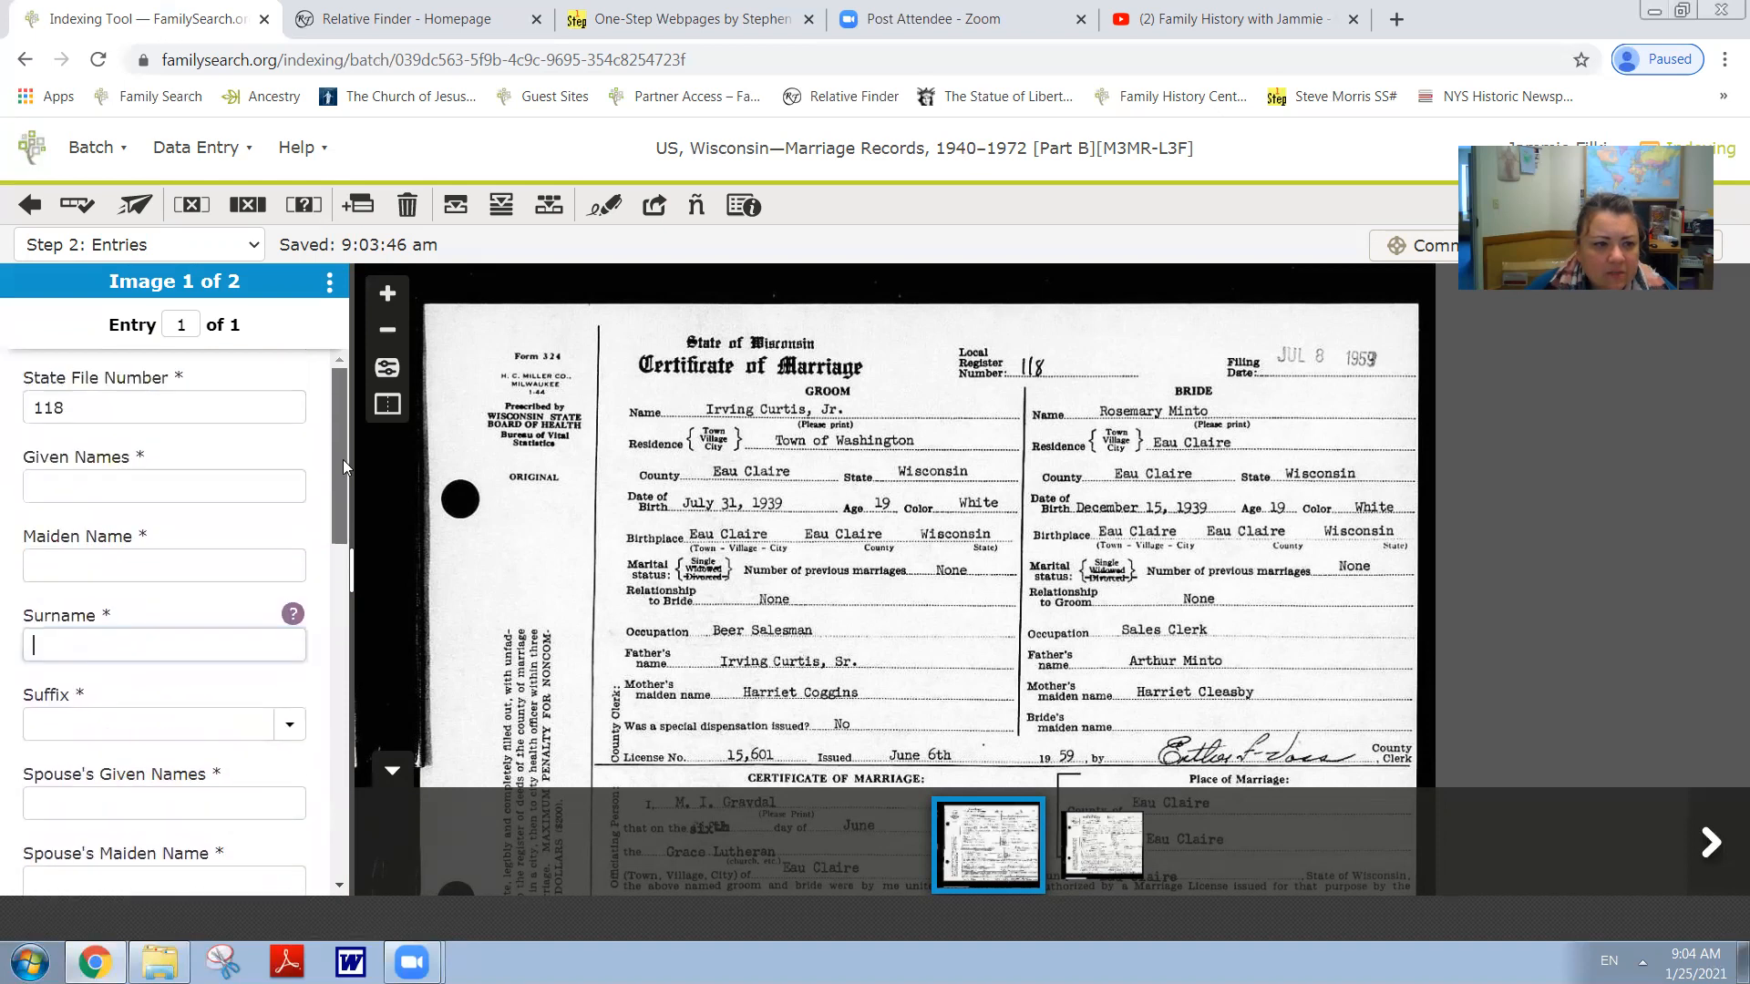
click(57, 453)
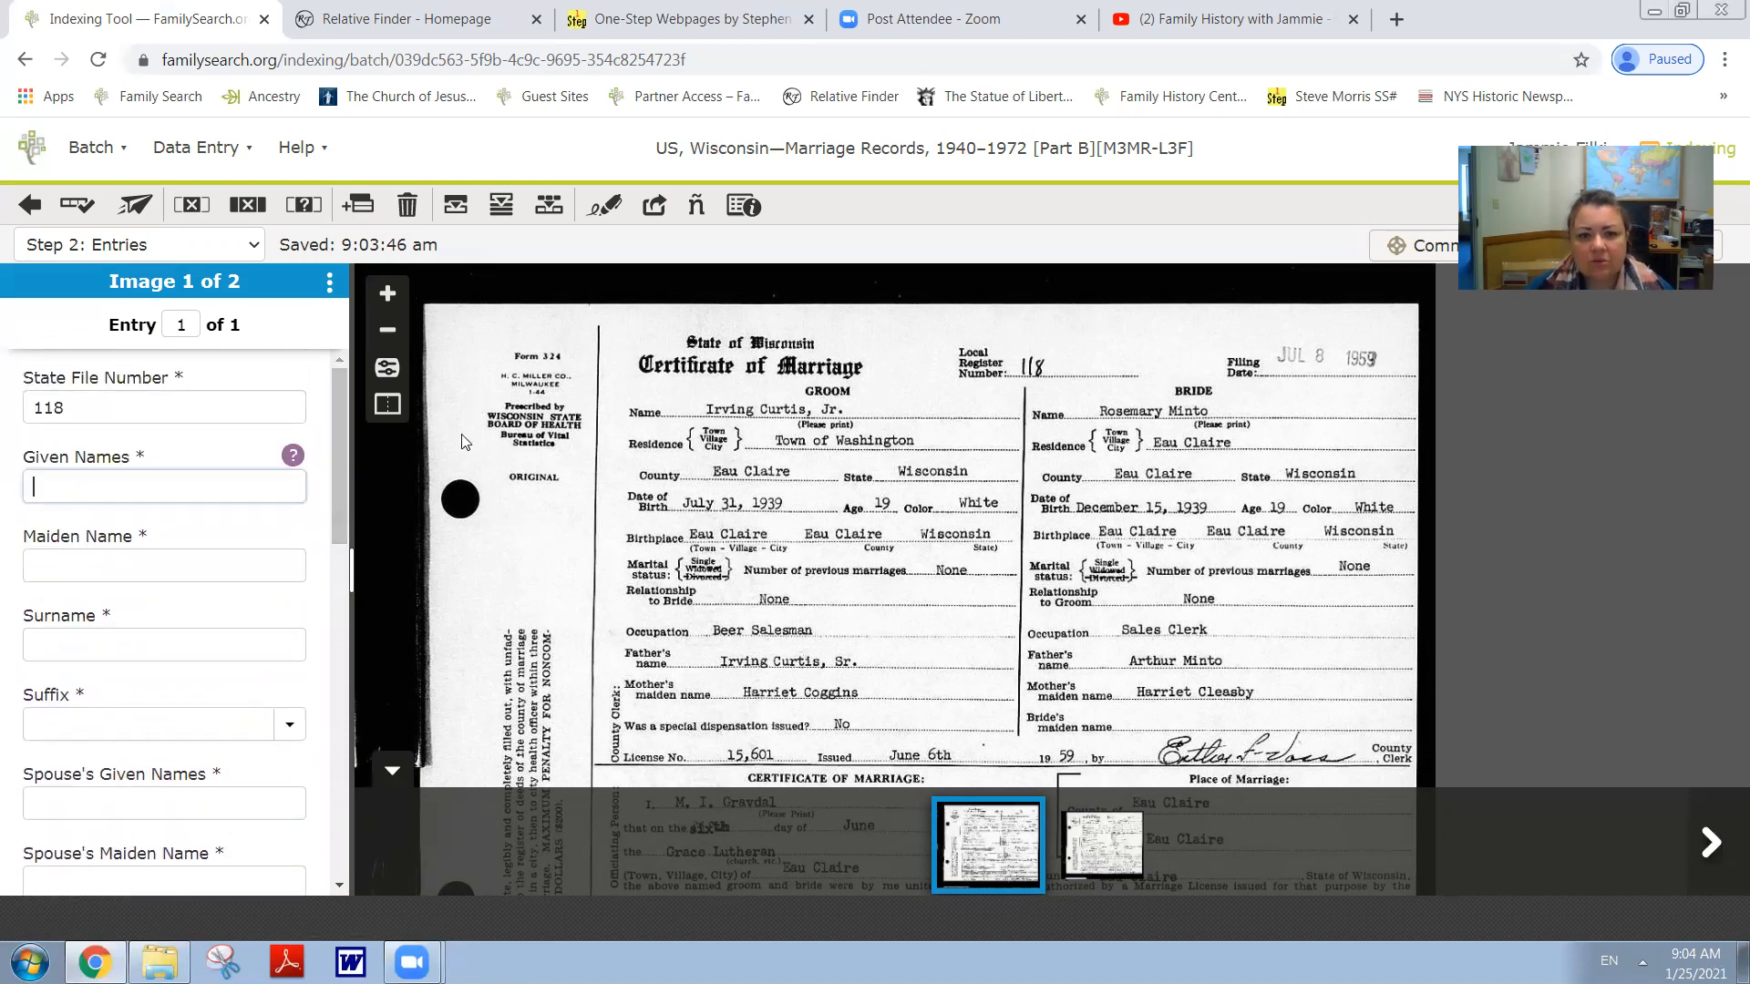
drag(339, 505, 330, 595)
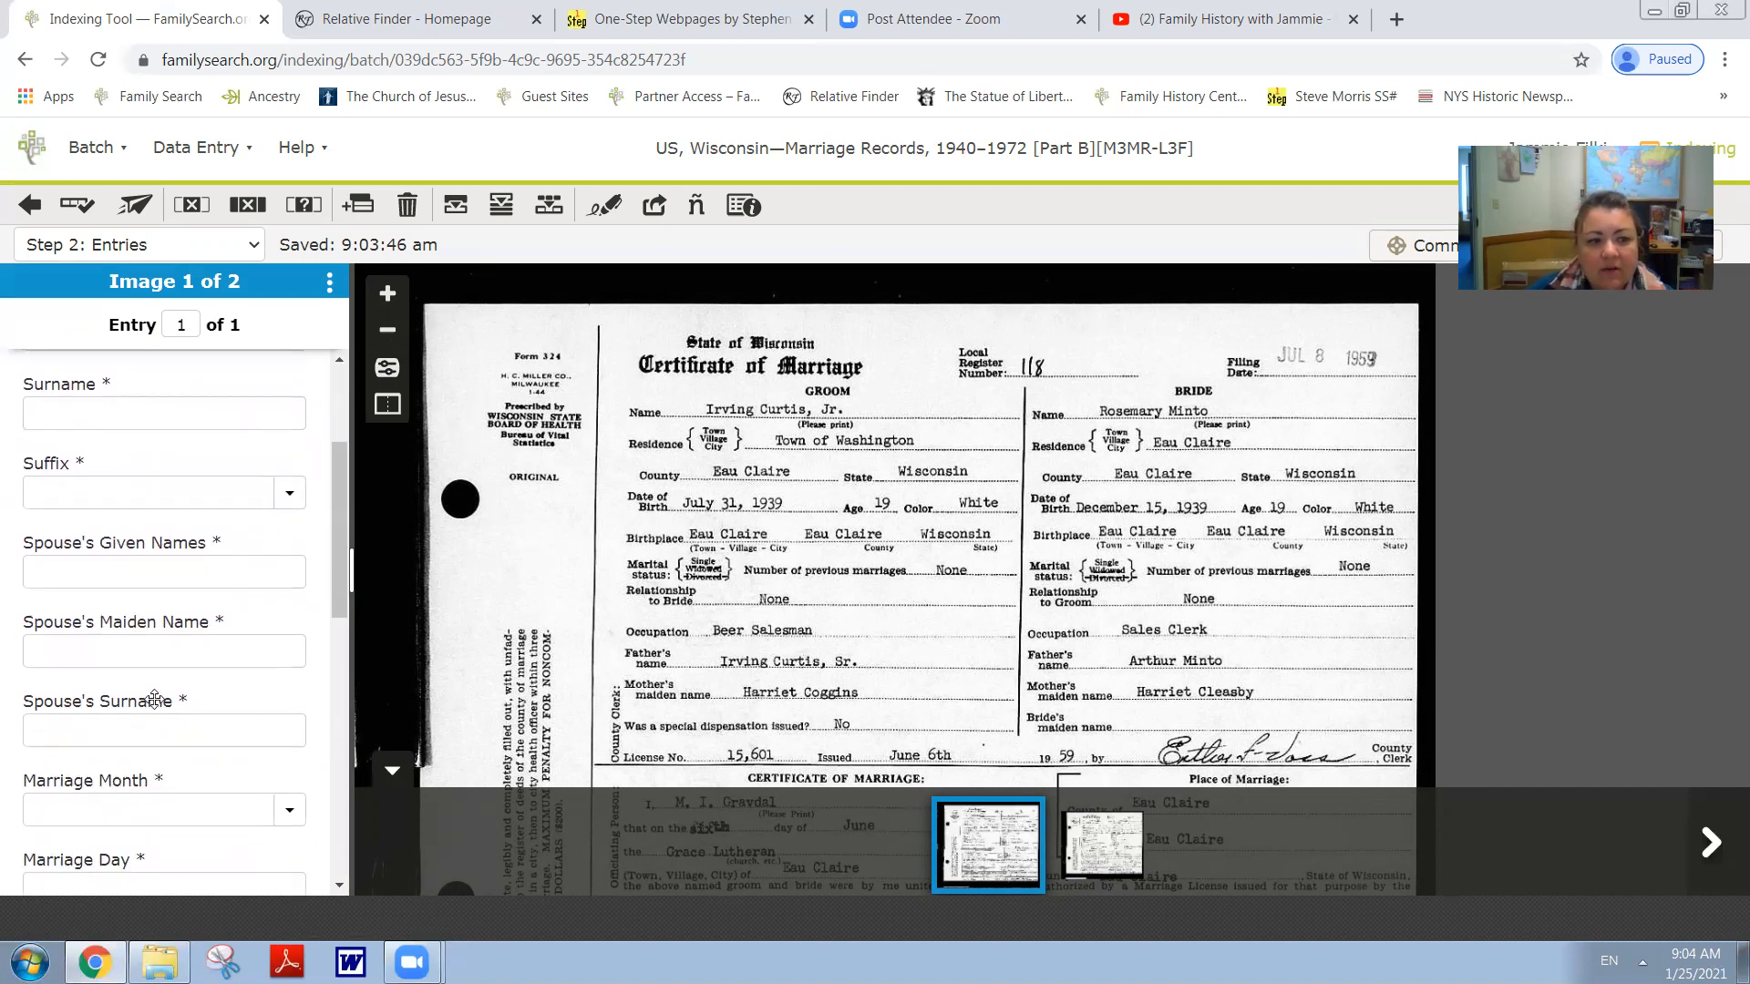
Enter the groom's given name in the Given Names field as written on the certificate.
drag(340, 482, 329, 405)
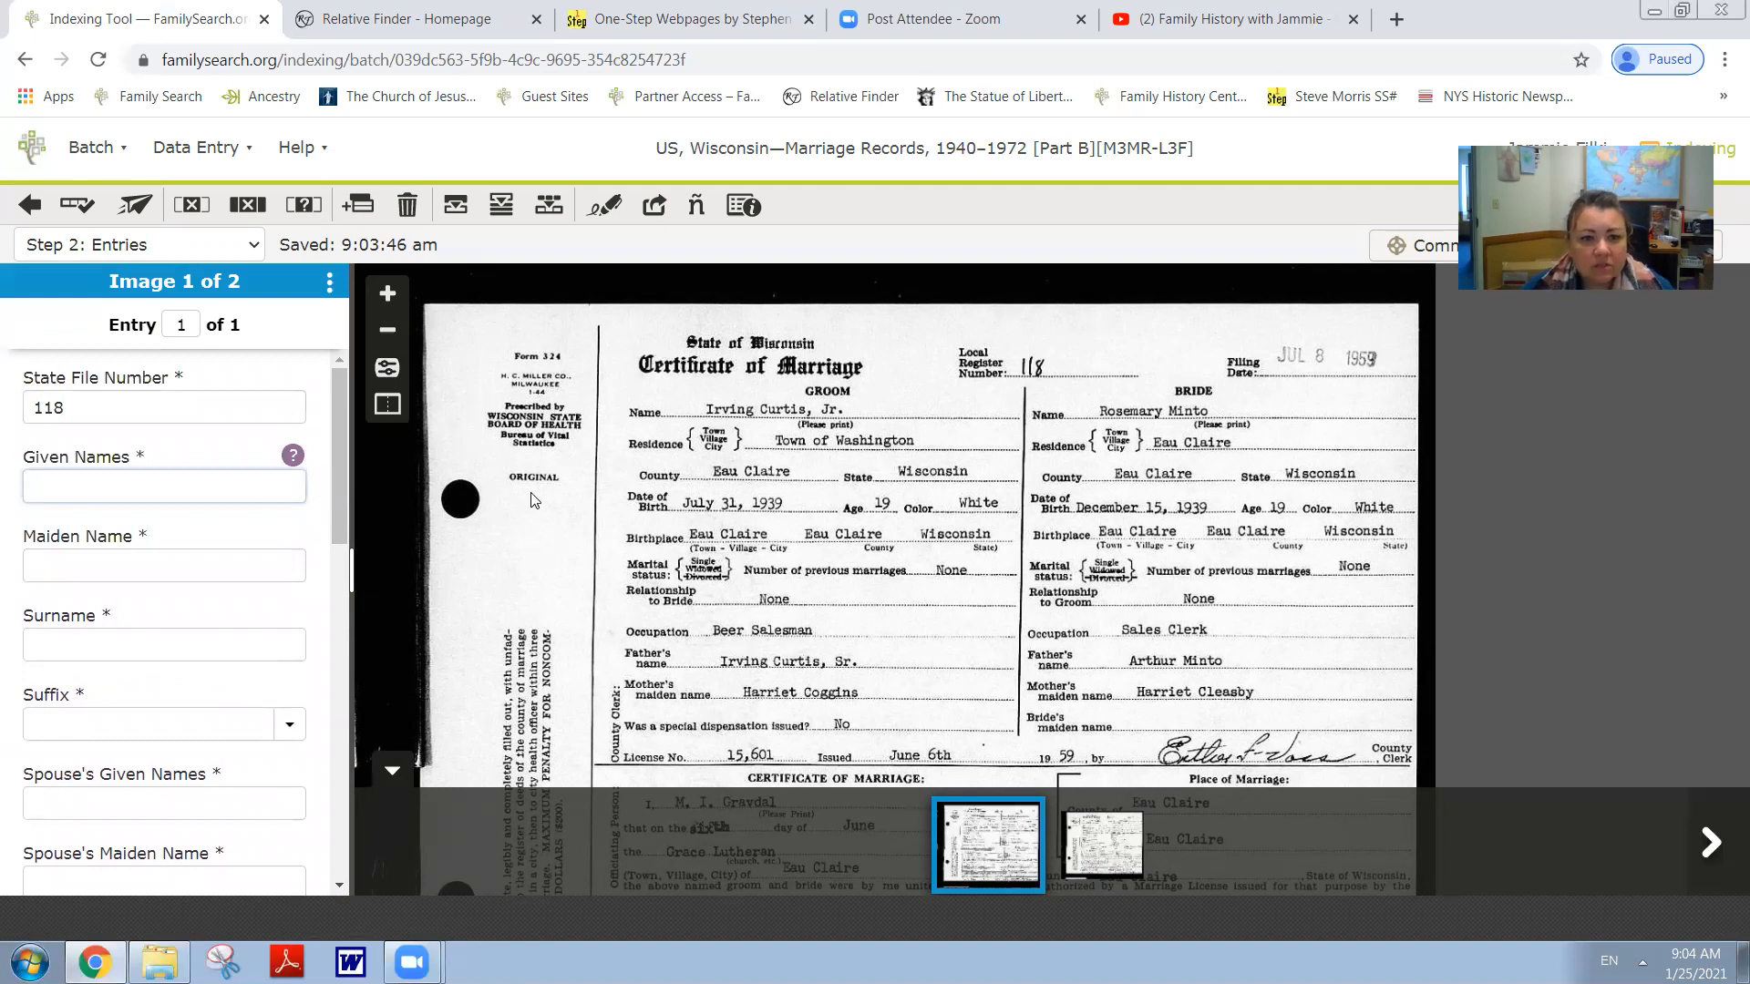
text(Irvind)
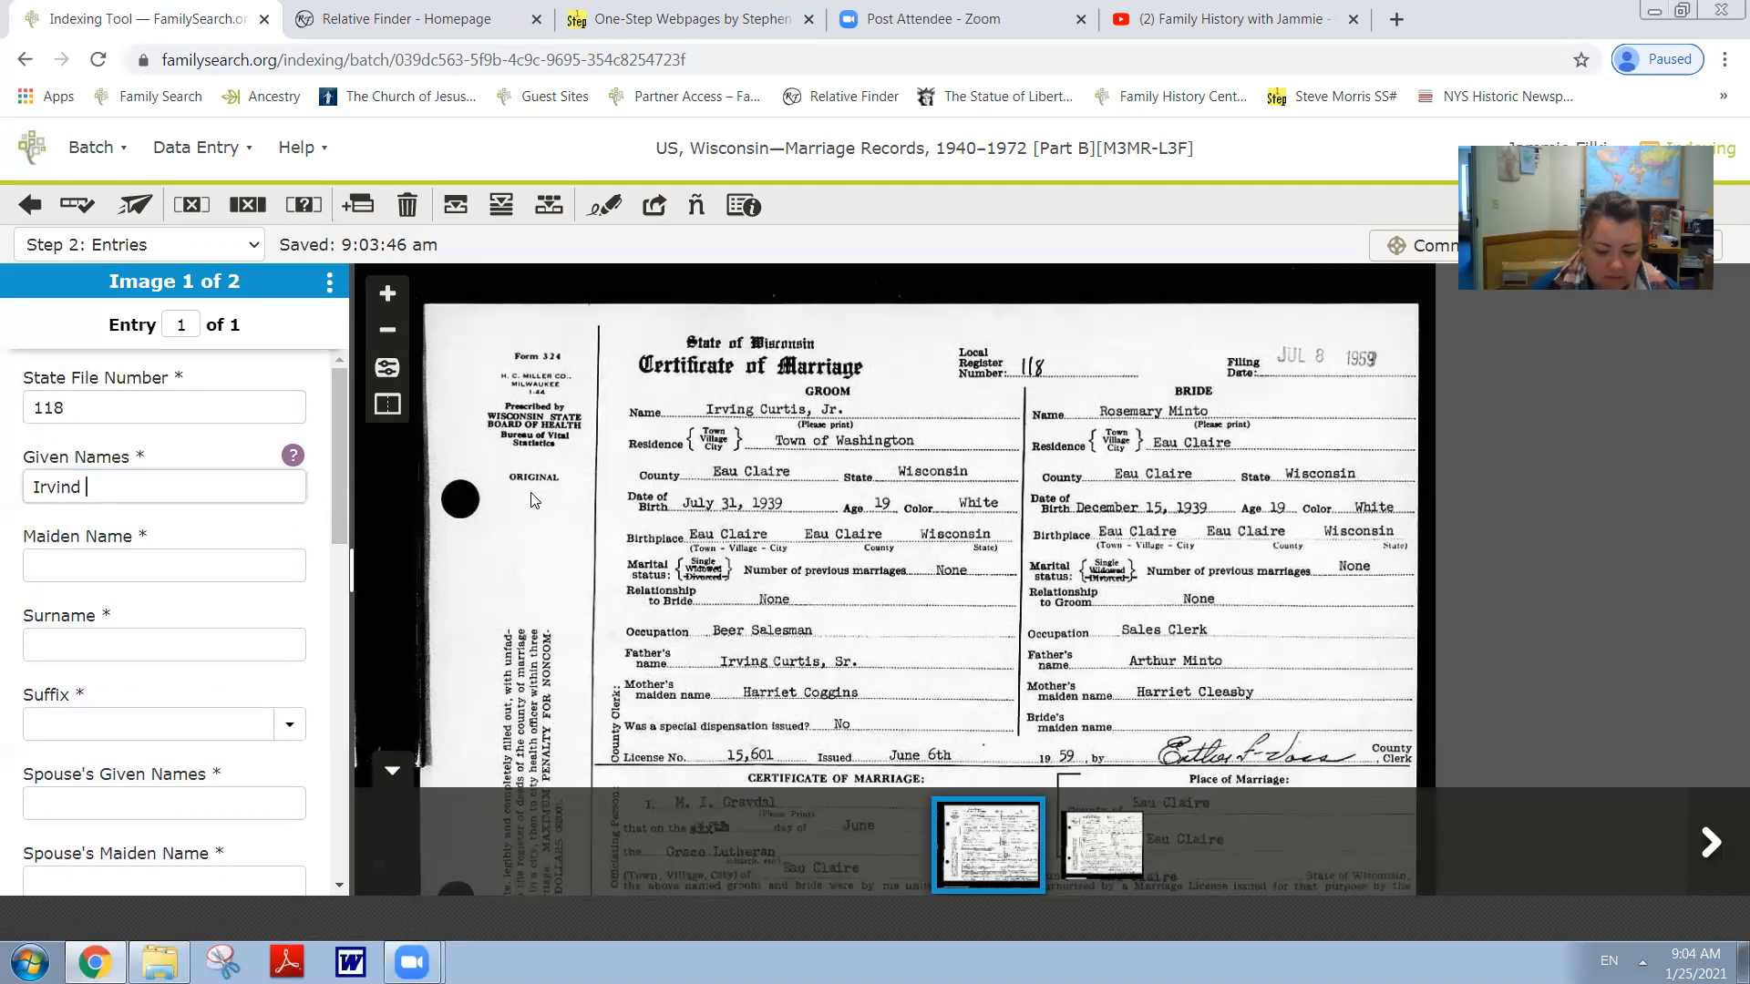
key(BackSpace)
text(g)
key(Tab)
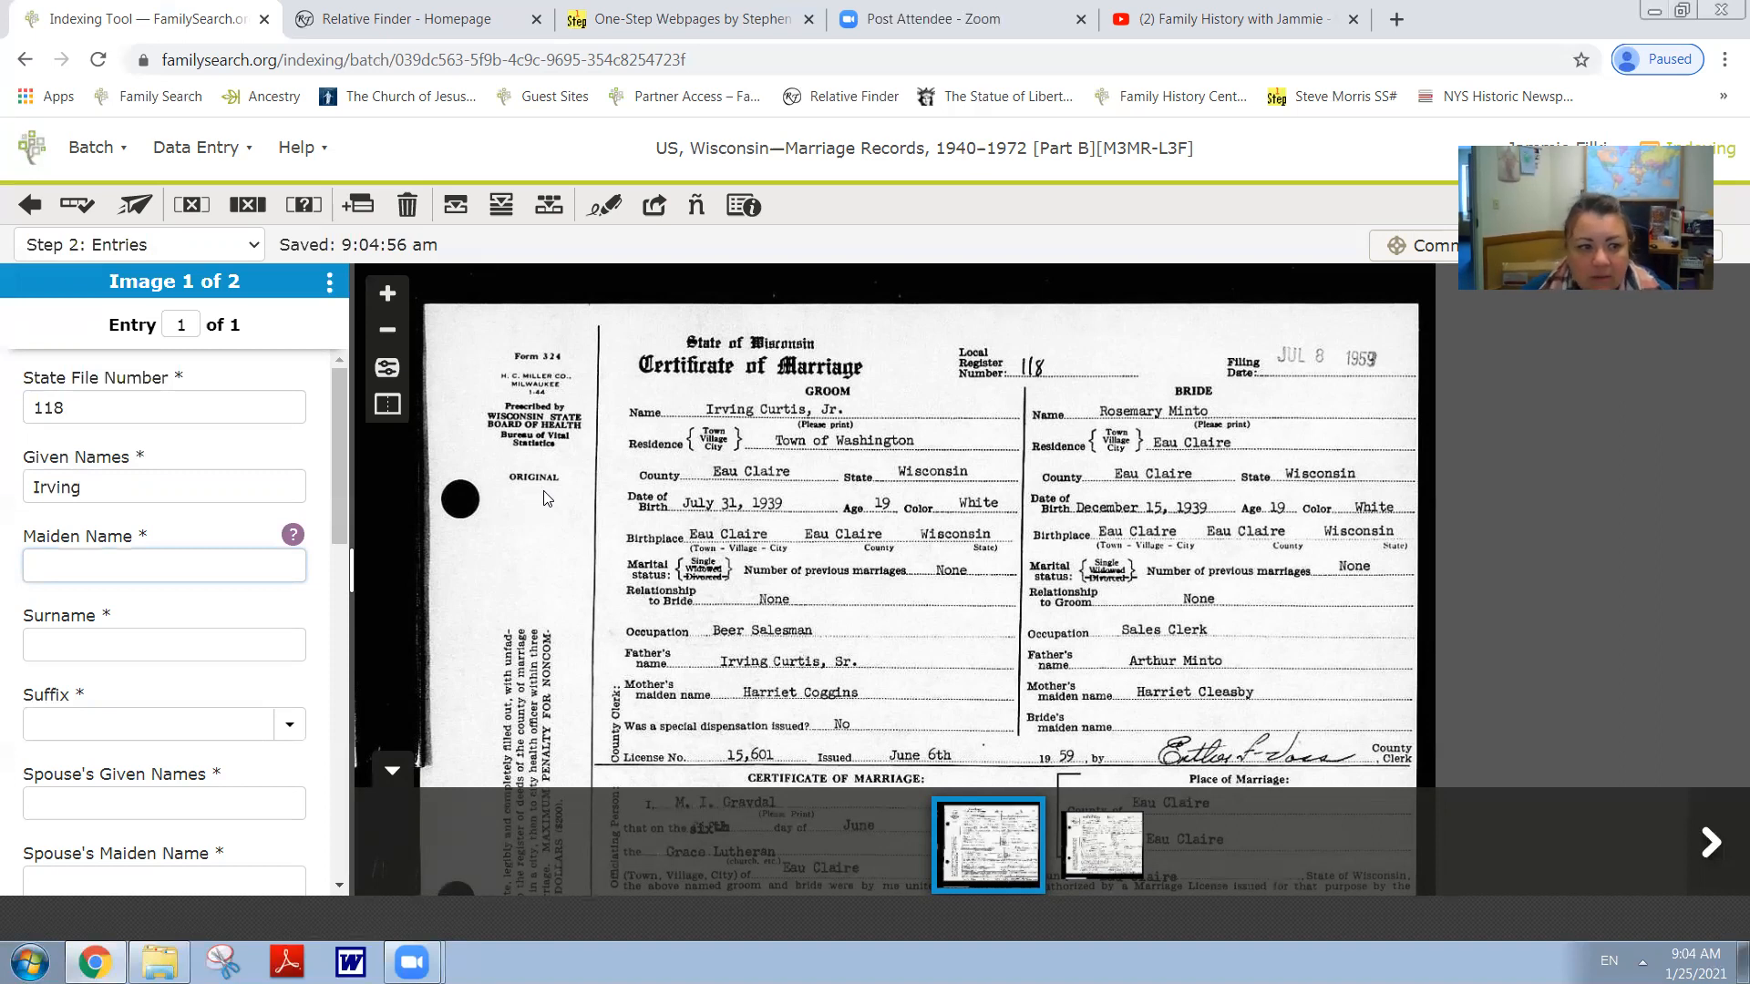
Mark the Maiden Name as blank and enter the groom's surname with the suffix JR.
key(ctrl+b)
text(C)
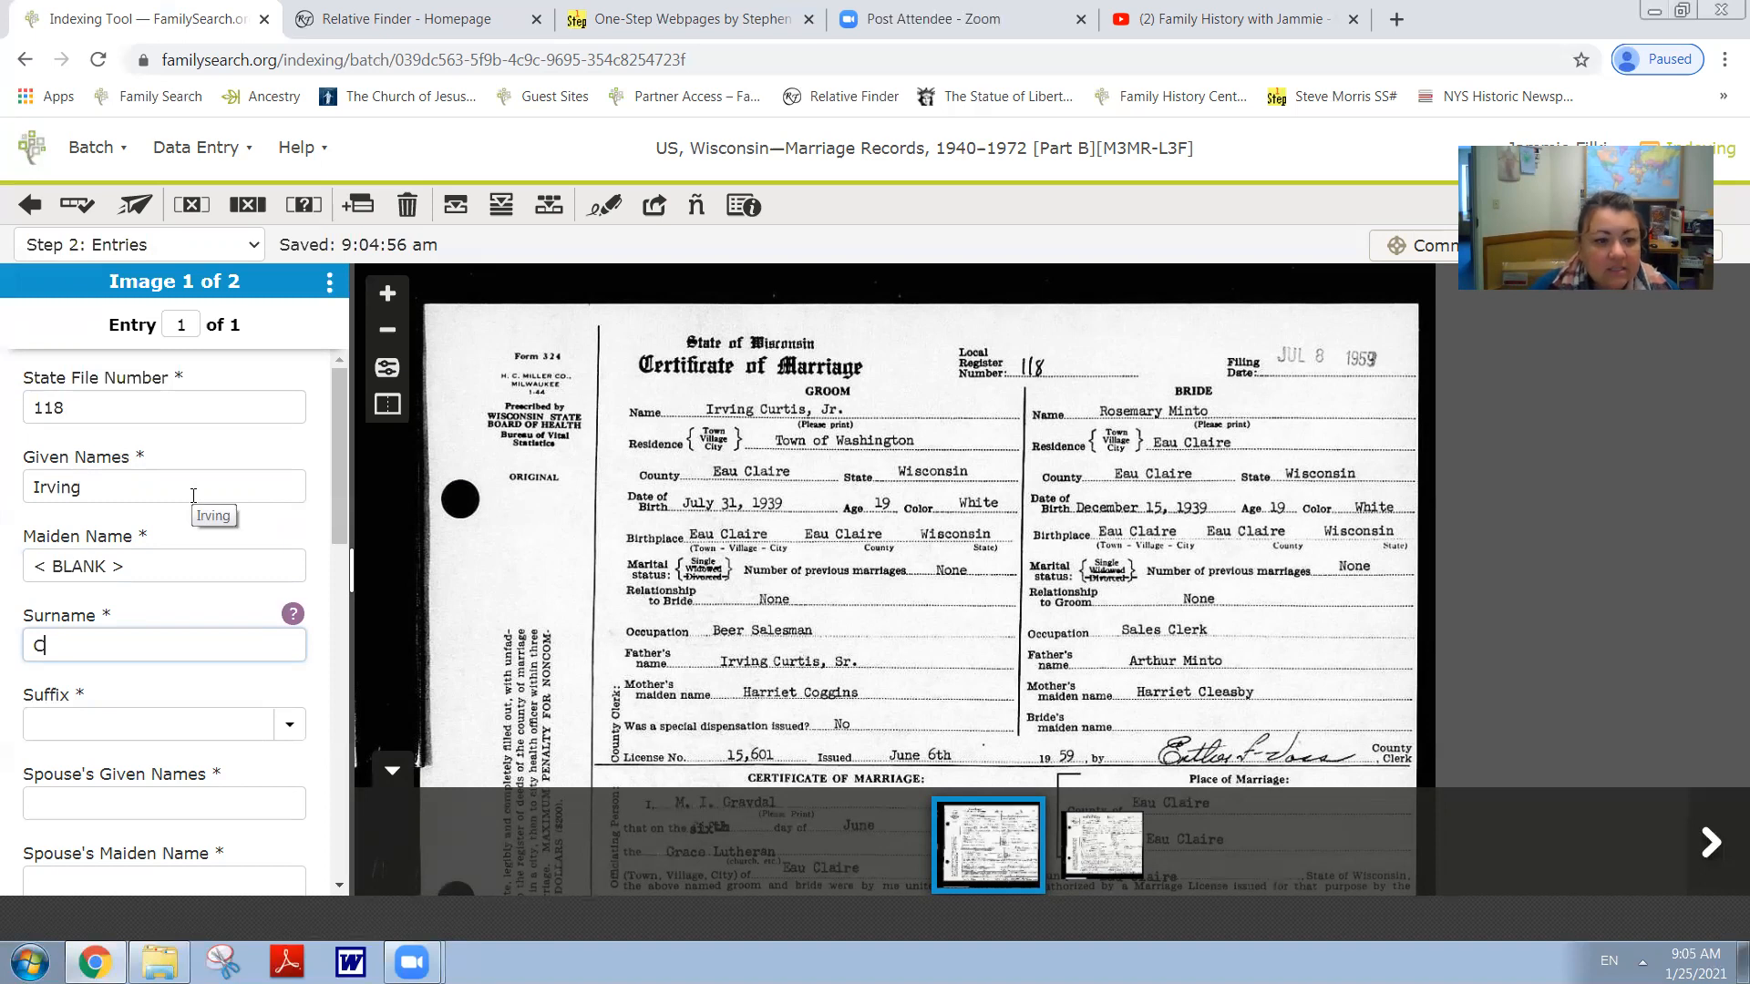
text(urtis)
key(Tab)
click(290, 726)
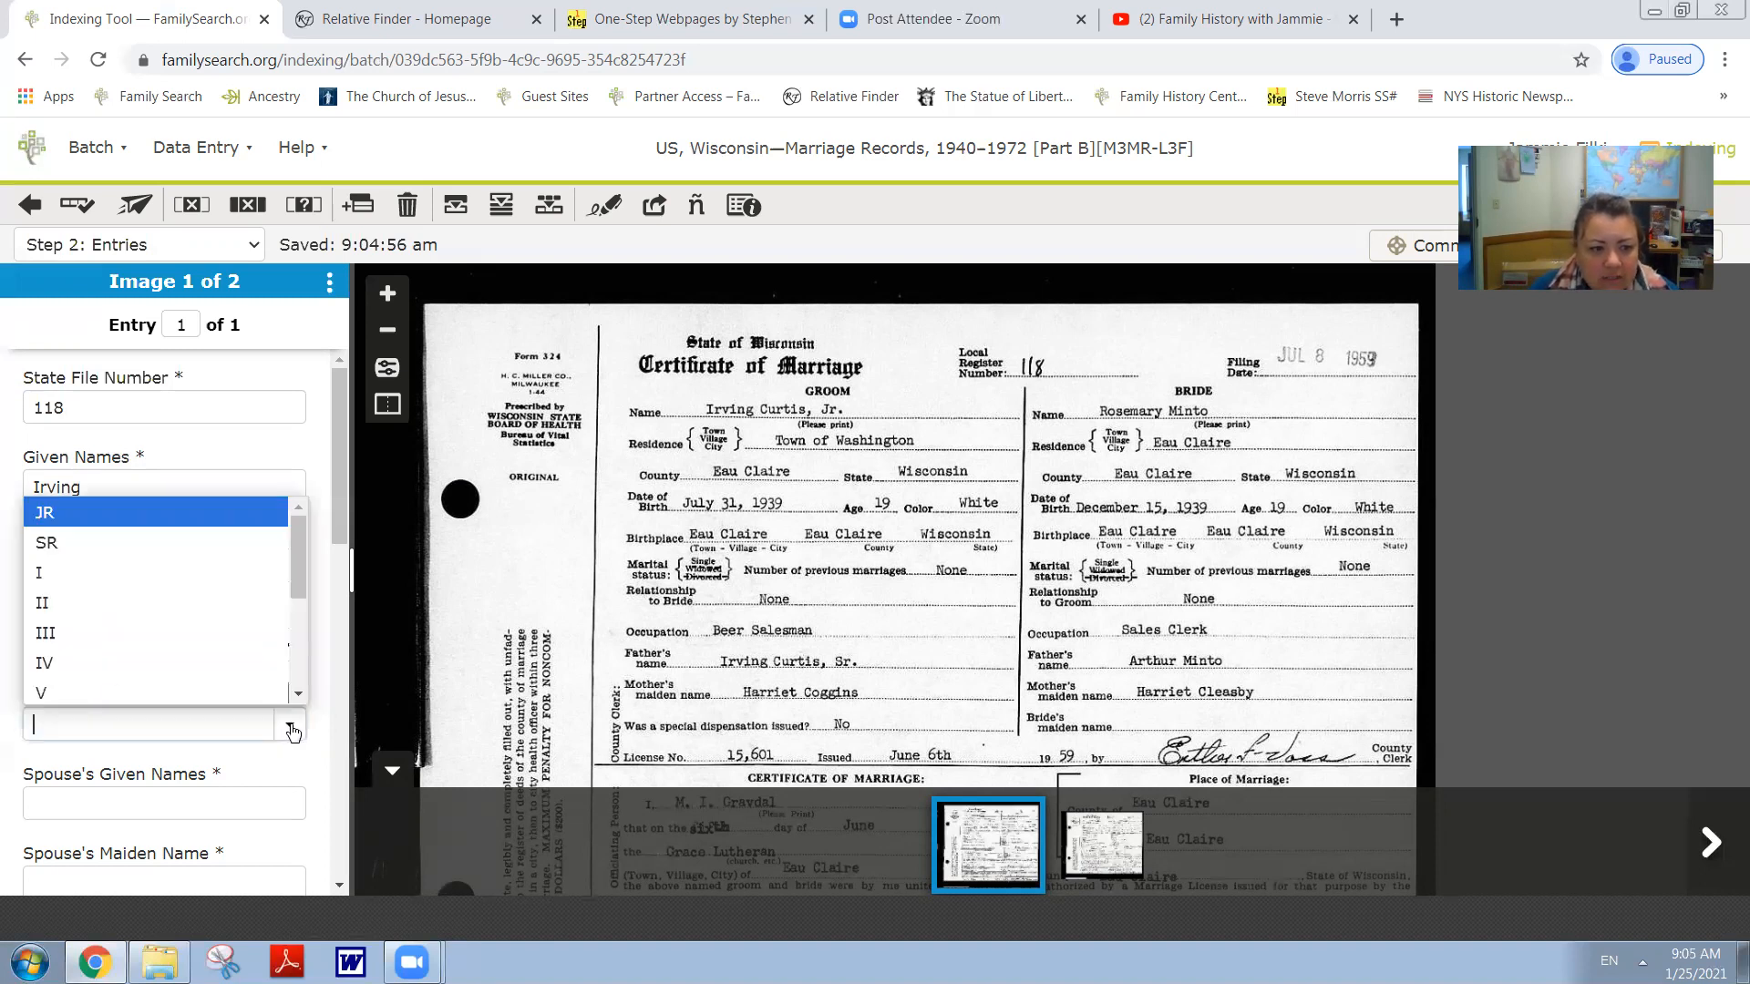
click(237, 506)
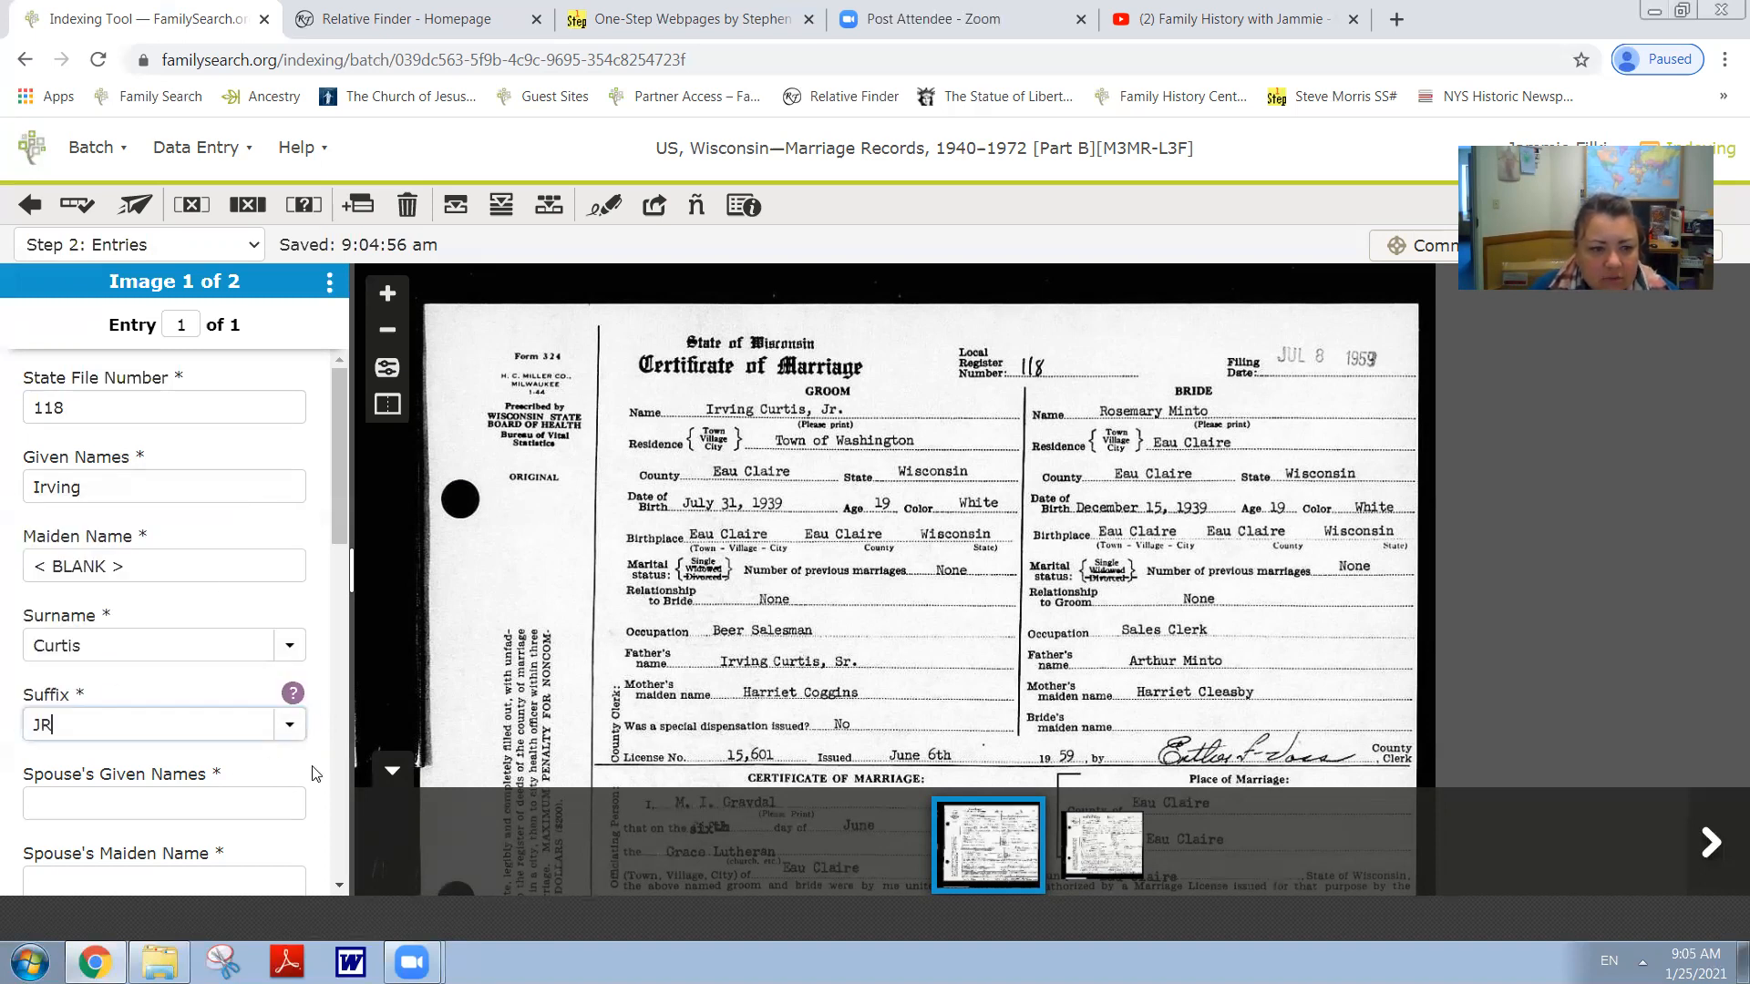
Fill in the spouse's given name, maiden name and married surname from the certificate.
scroll(274, 766, down, 1)
click(202, 694)
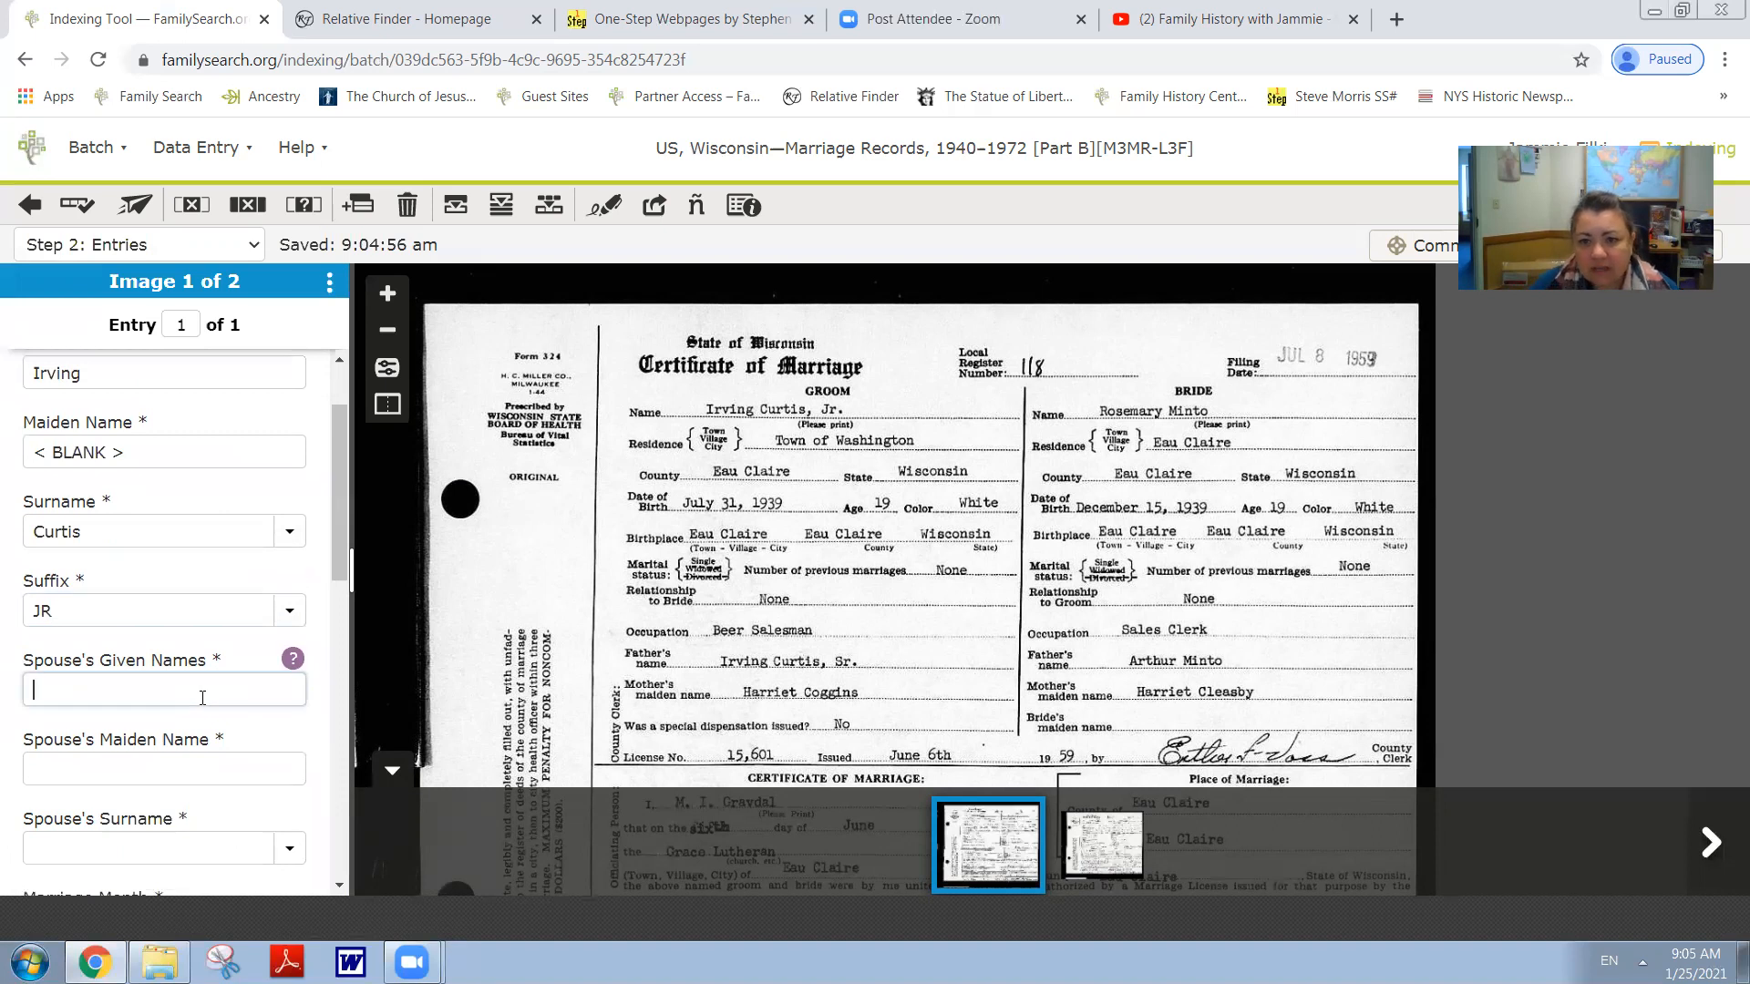
text(Rosemary)
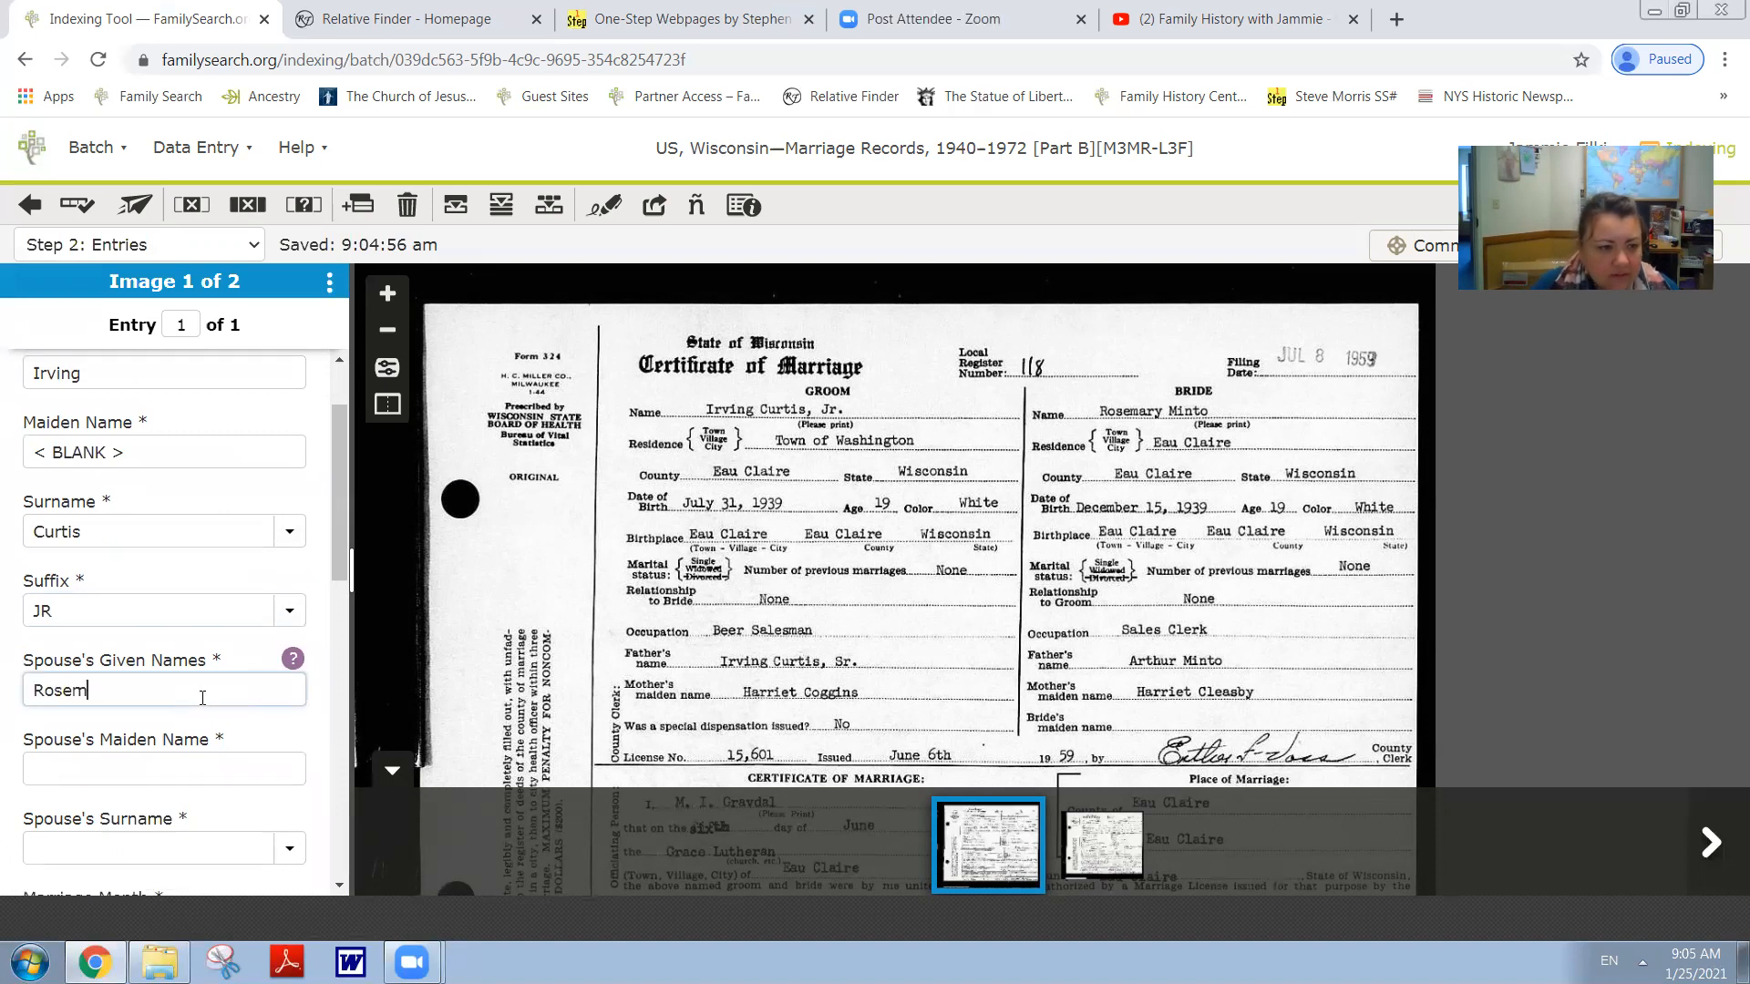
key(Tab)
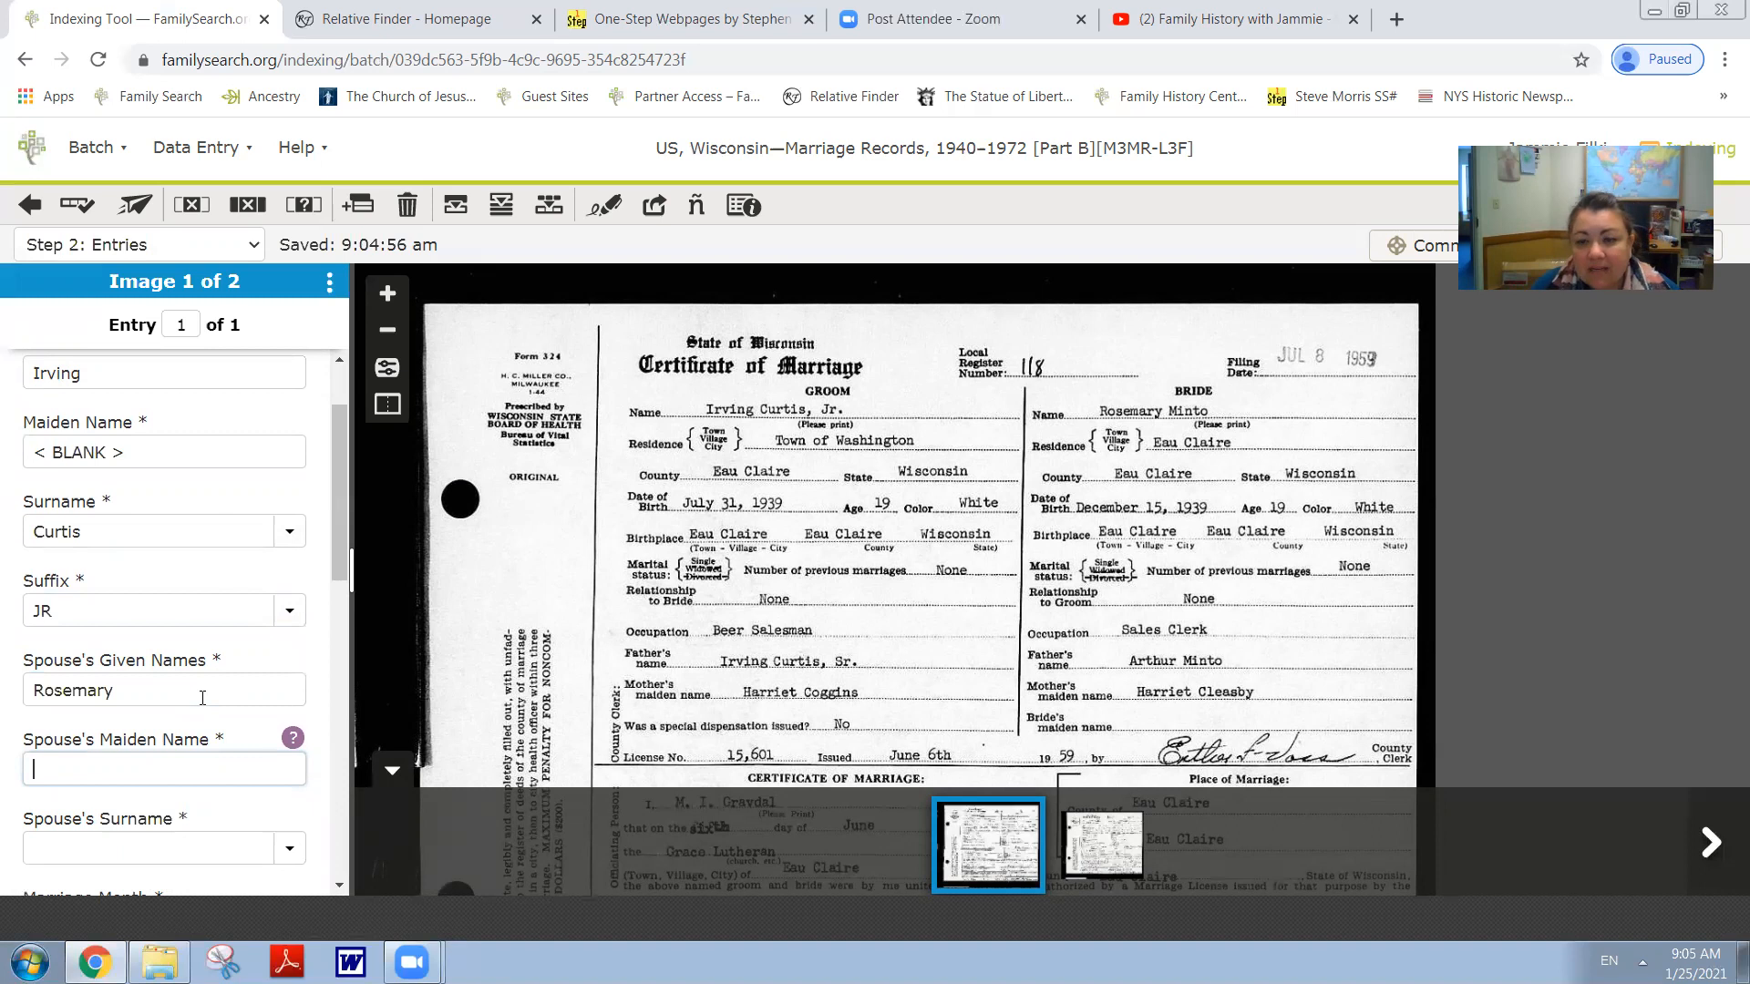
text(Mi)
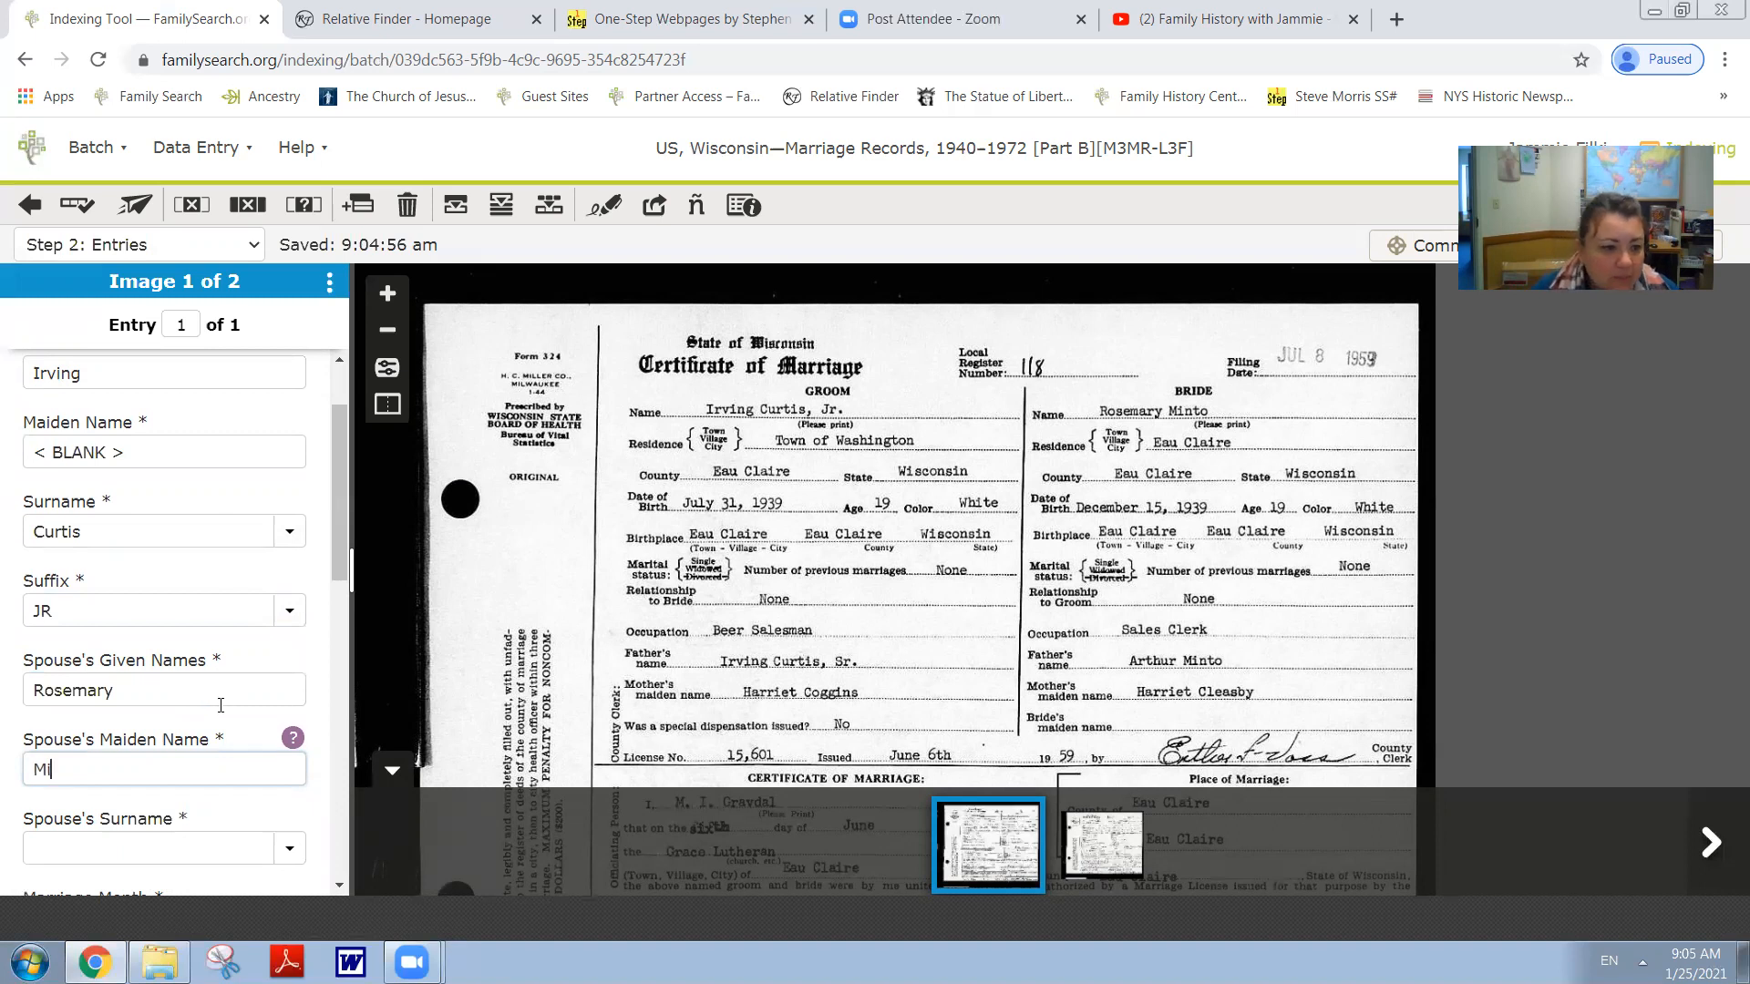
text(nto)
scroll(220, 705, down, 2)
click(195, 632)
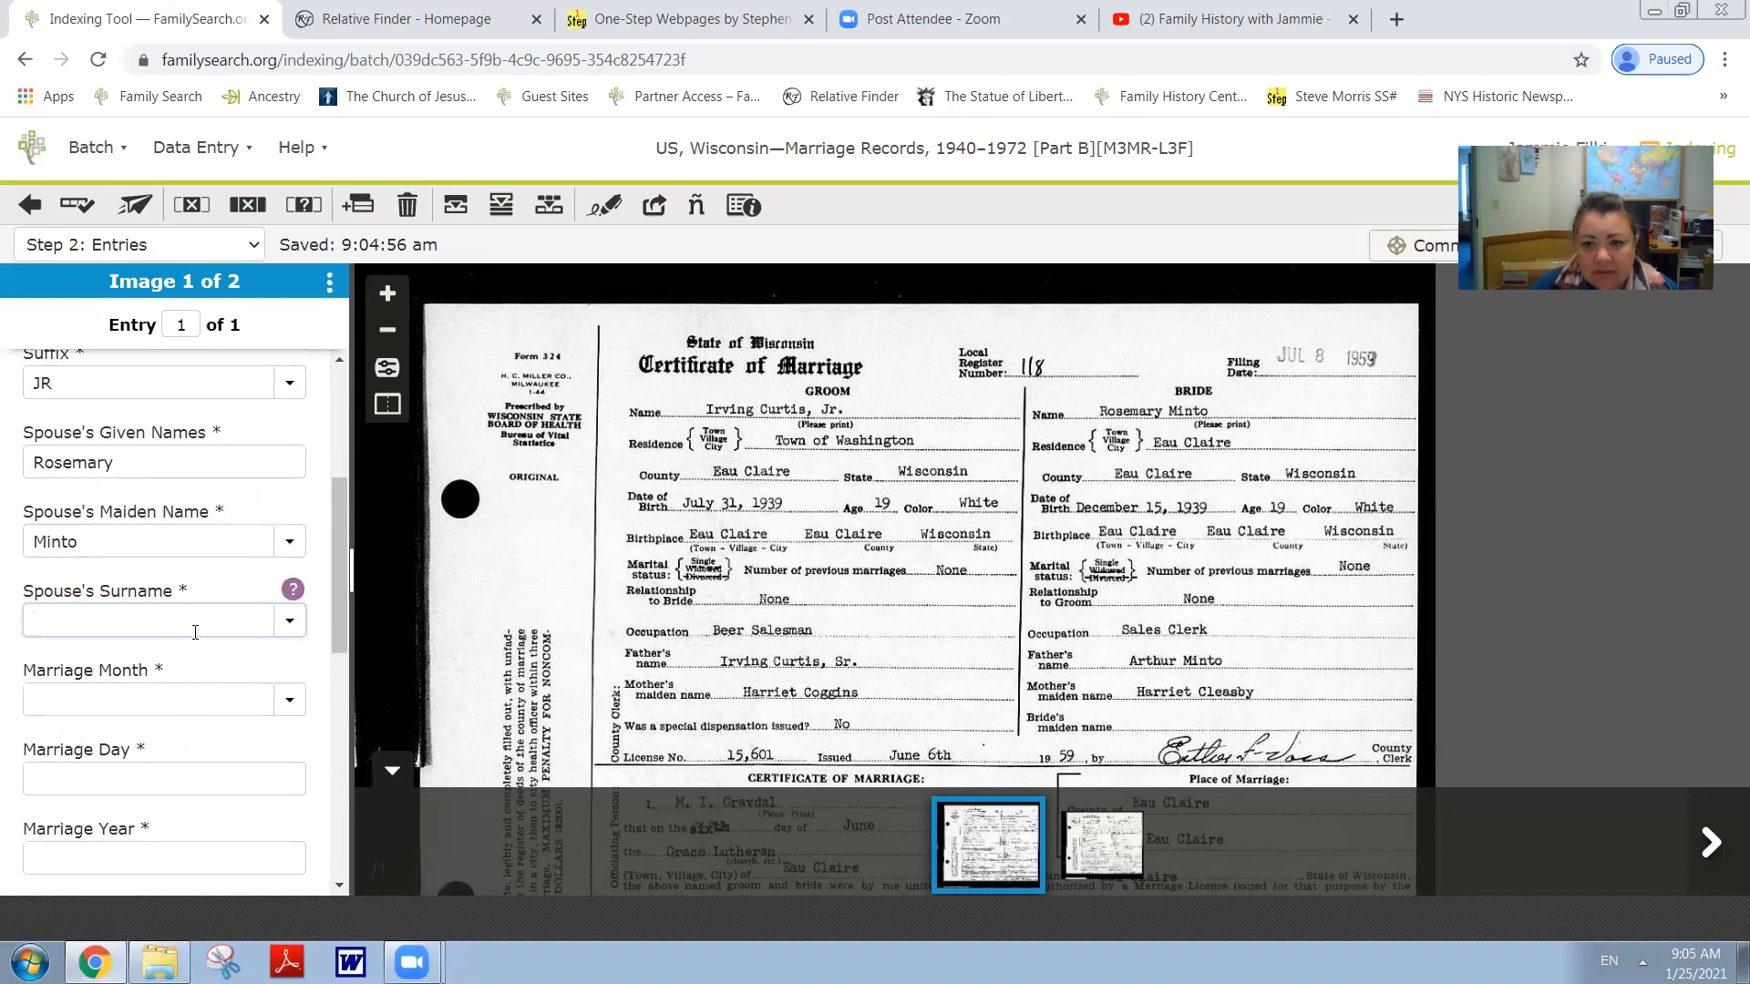
text(Curtis)
Find the marriage date in the certificate's lower section and set the Marriage Month to Jun.
click(126, 698)
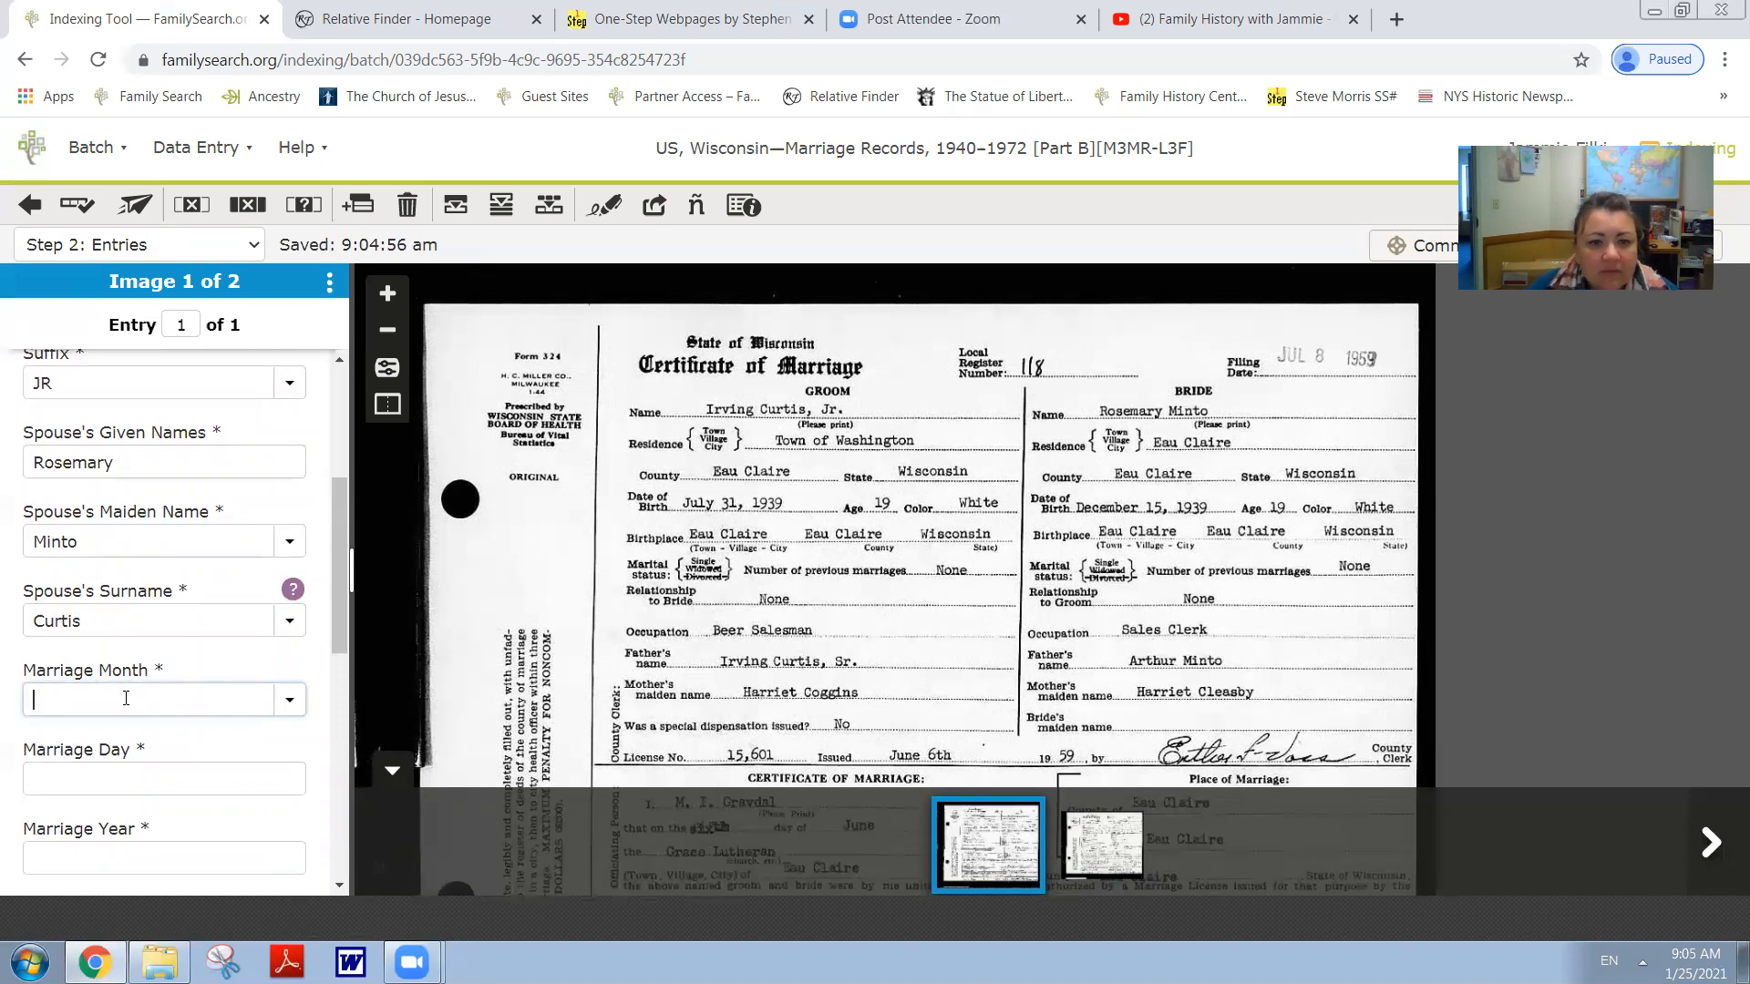
scroll(1106, 536, down, 1)
scroll(1106, 536, up, 1)
drag(1034, 770, 1019, 571)
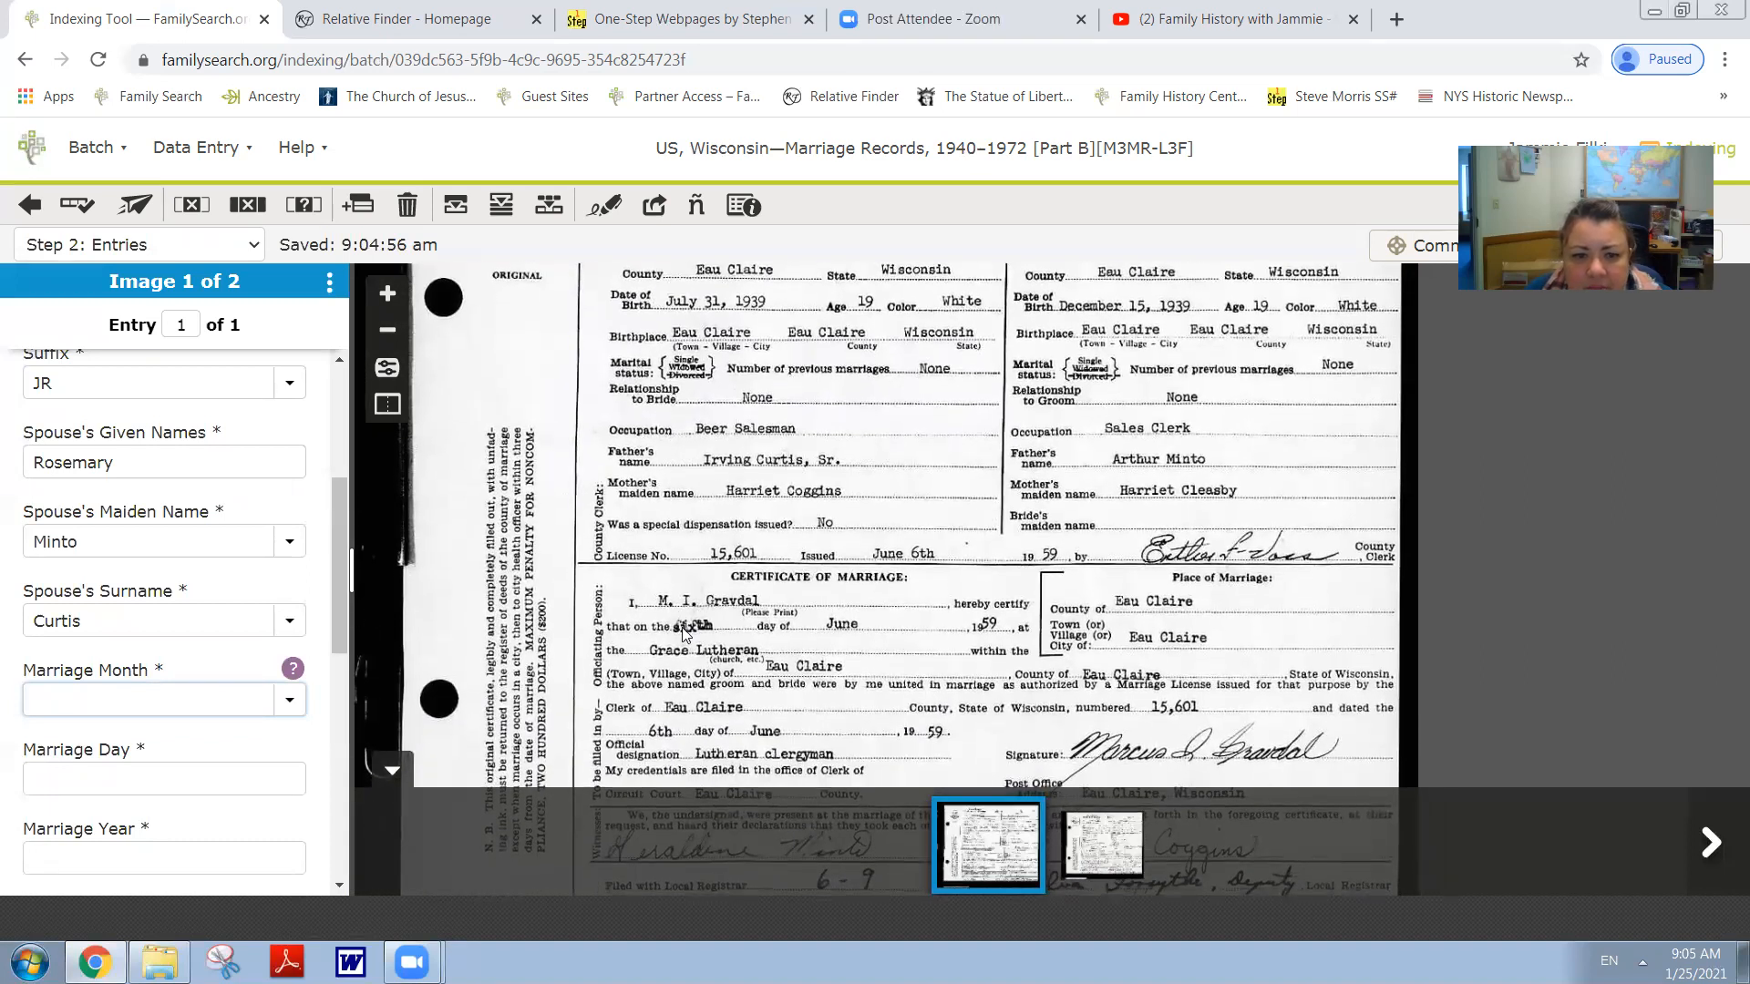
drag(988, 728, 1020, 680)
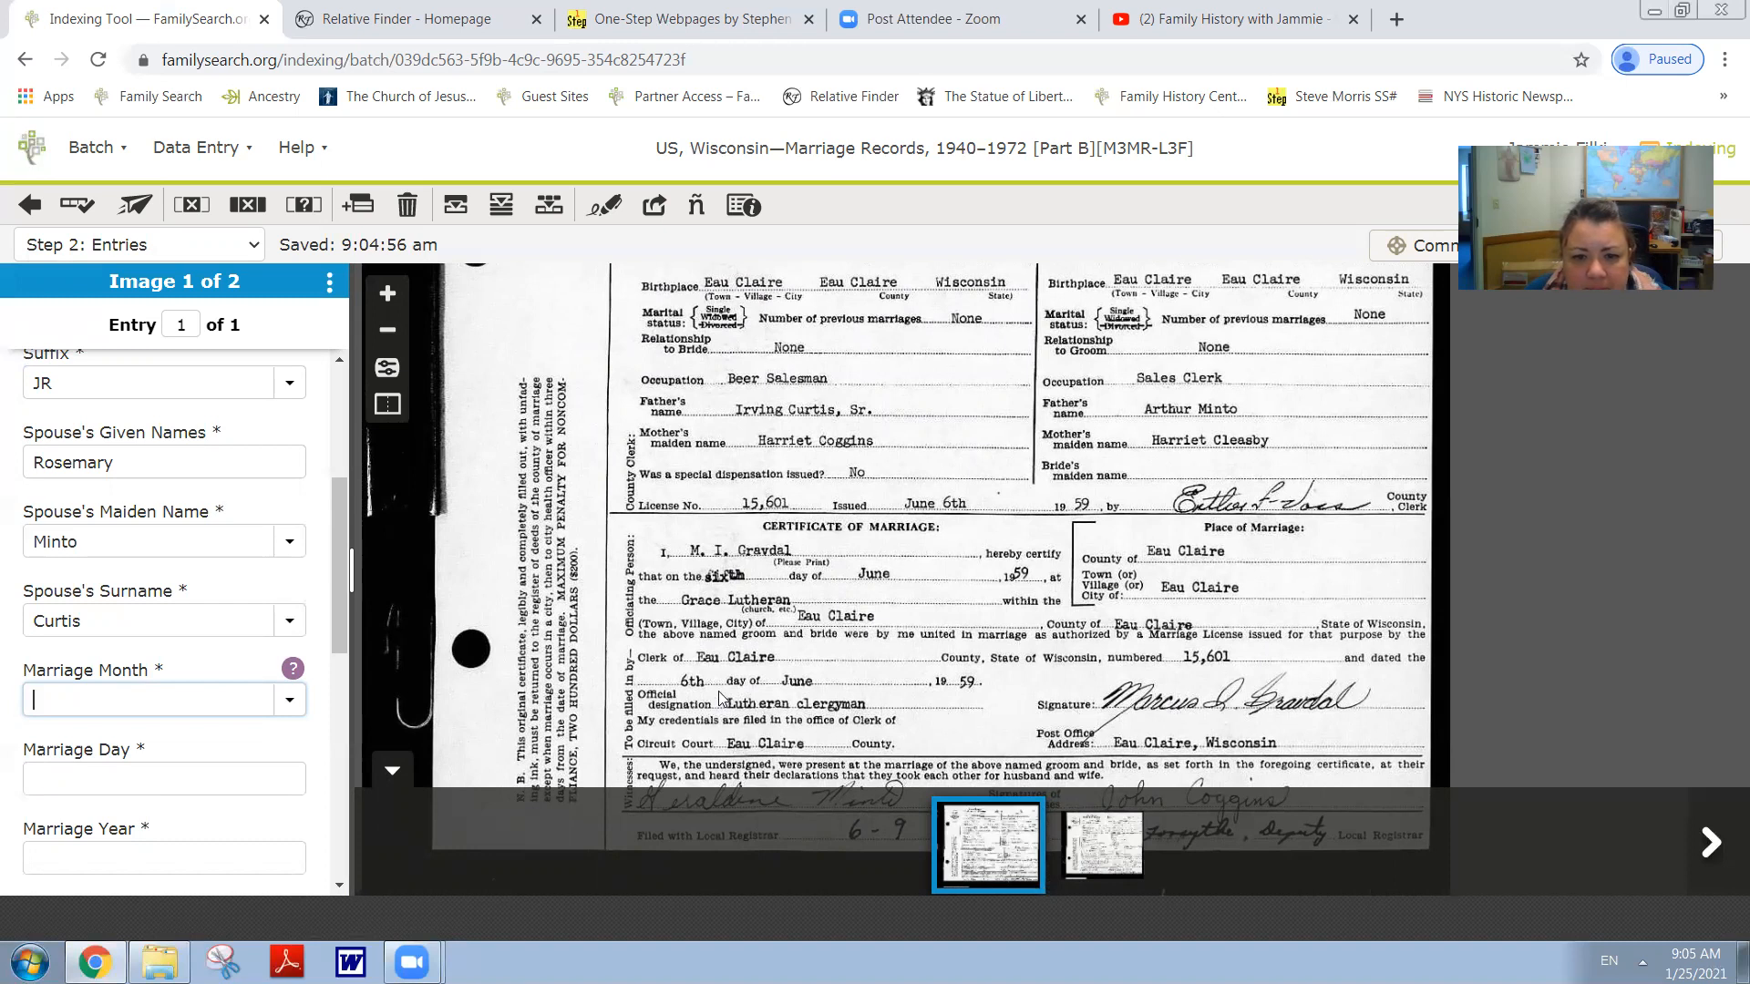
text(Ju)
key(Tab)
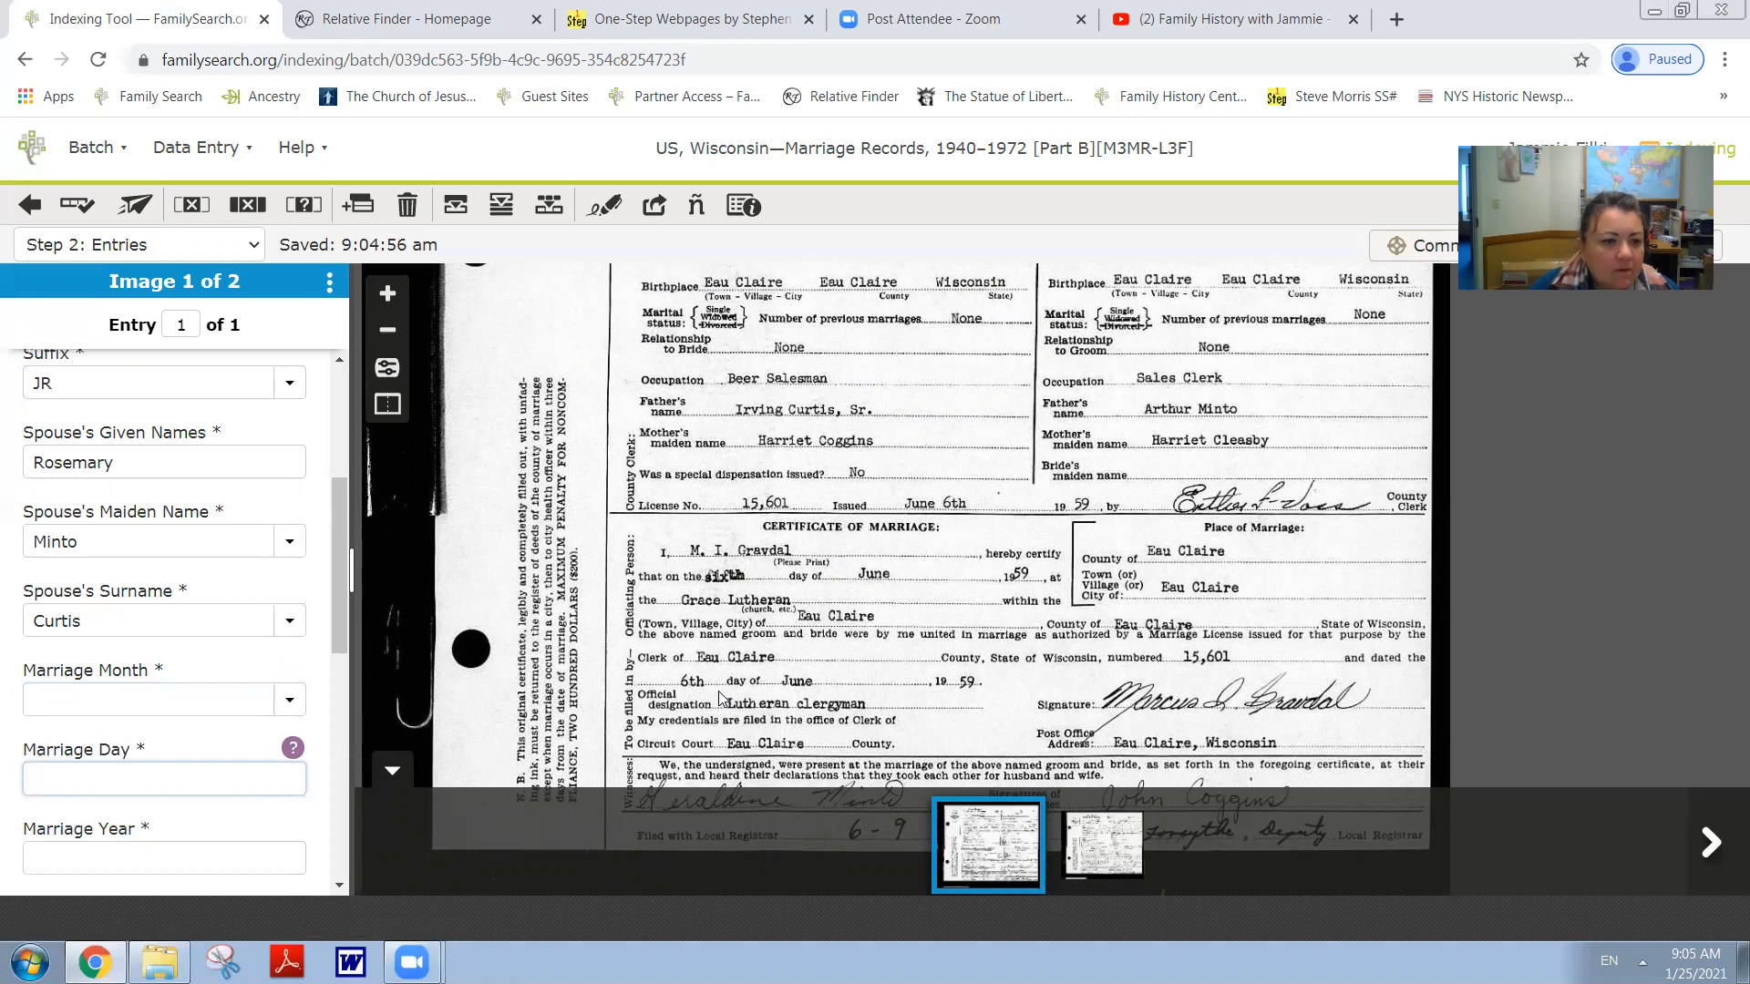
click(290, 701)
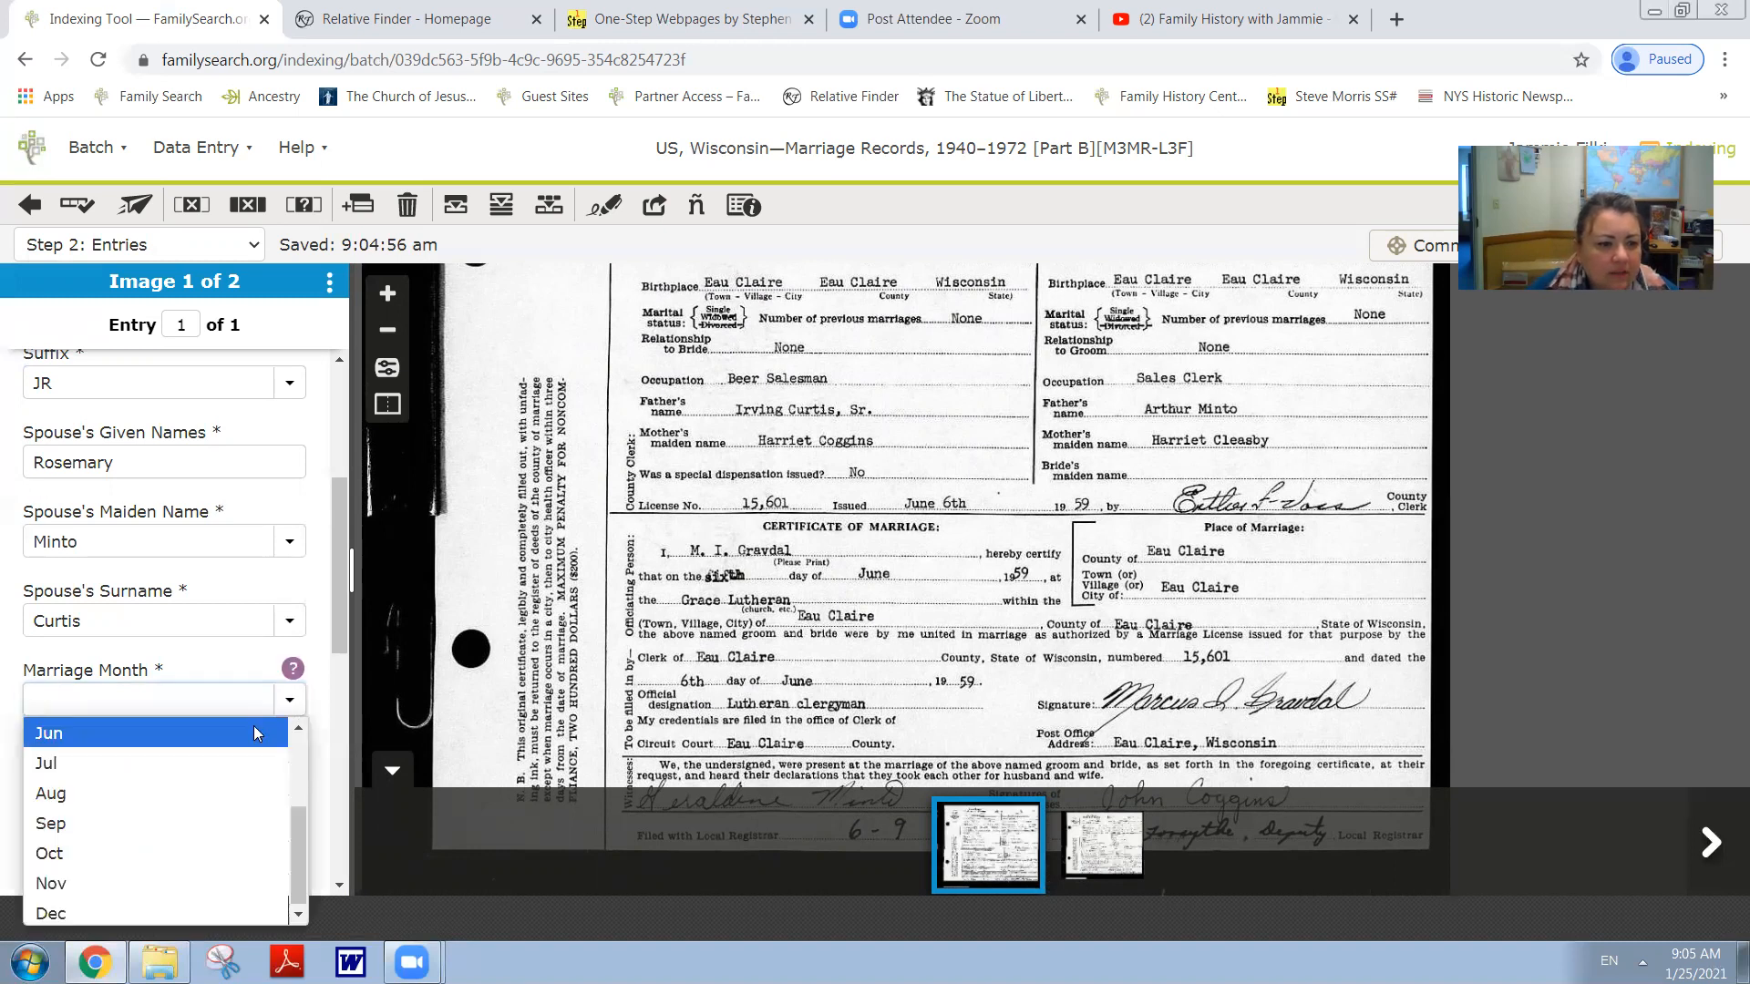
click(258, 732)
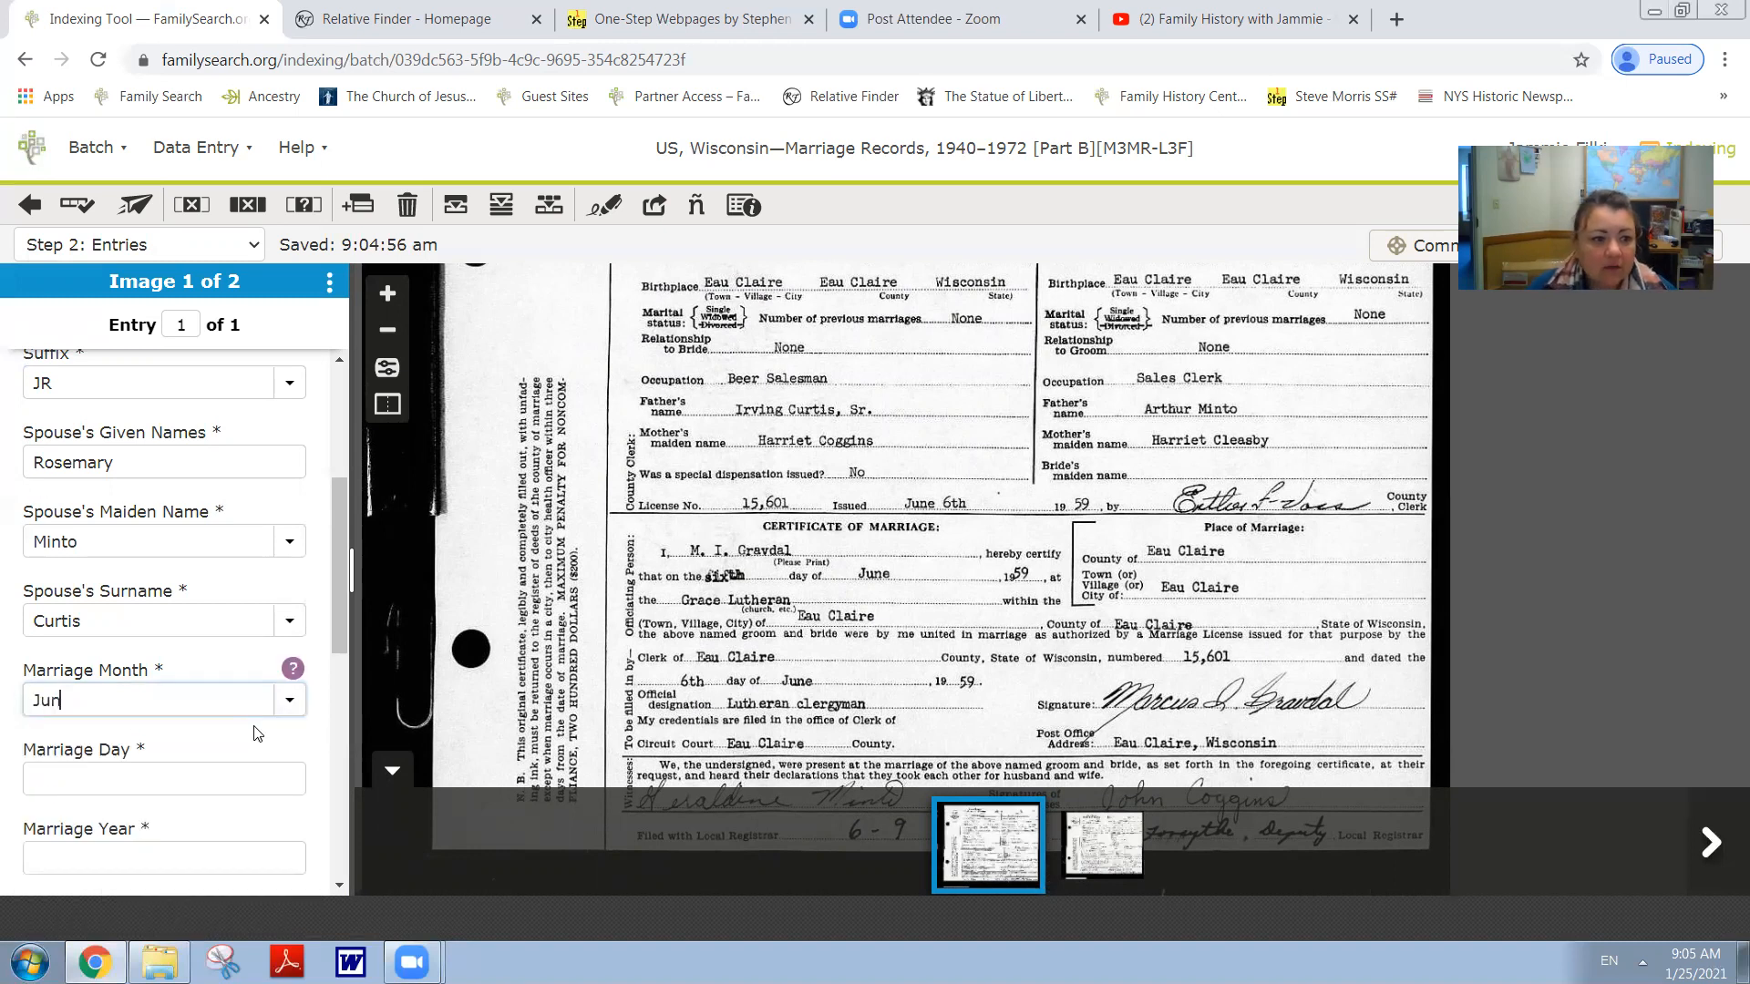
Set the Marriage Day to 6 and the Marriage Year to 1959.
click(230, 783)
text(6)
click(177, 858)
text(1959)
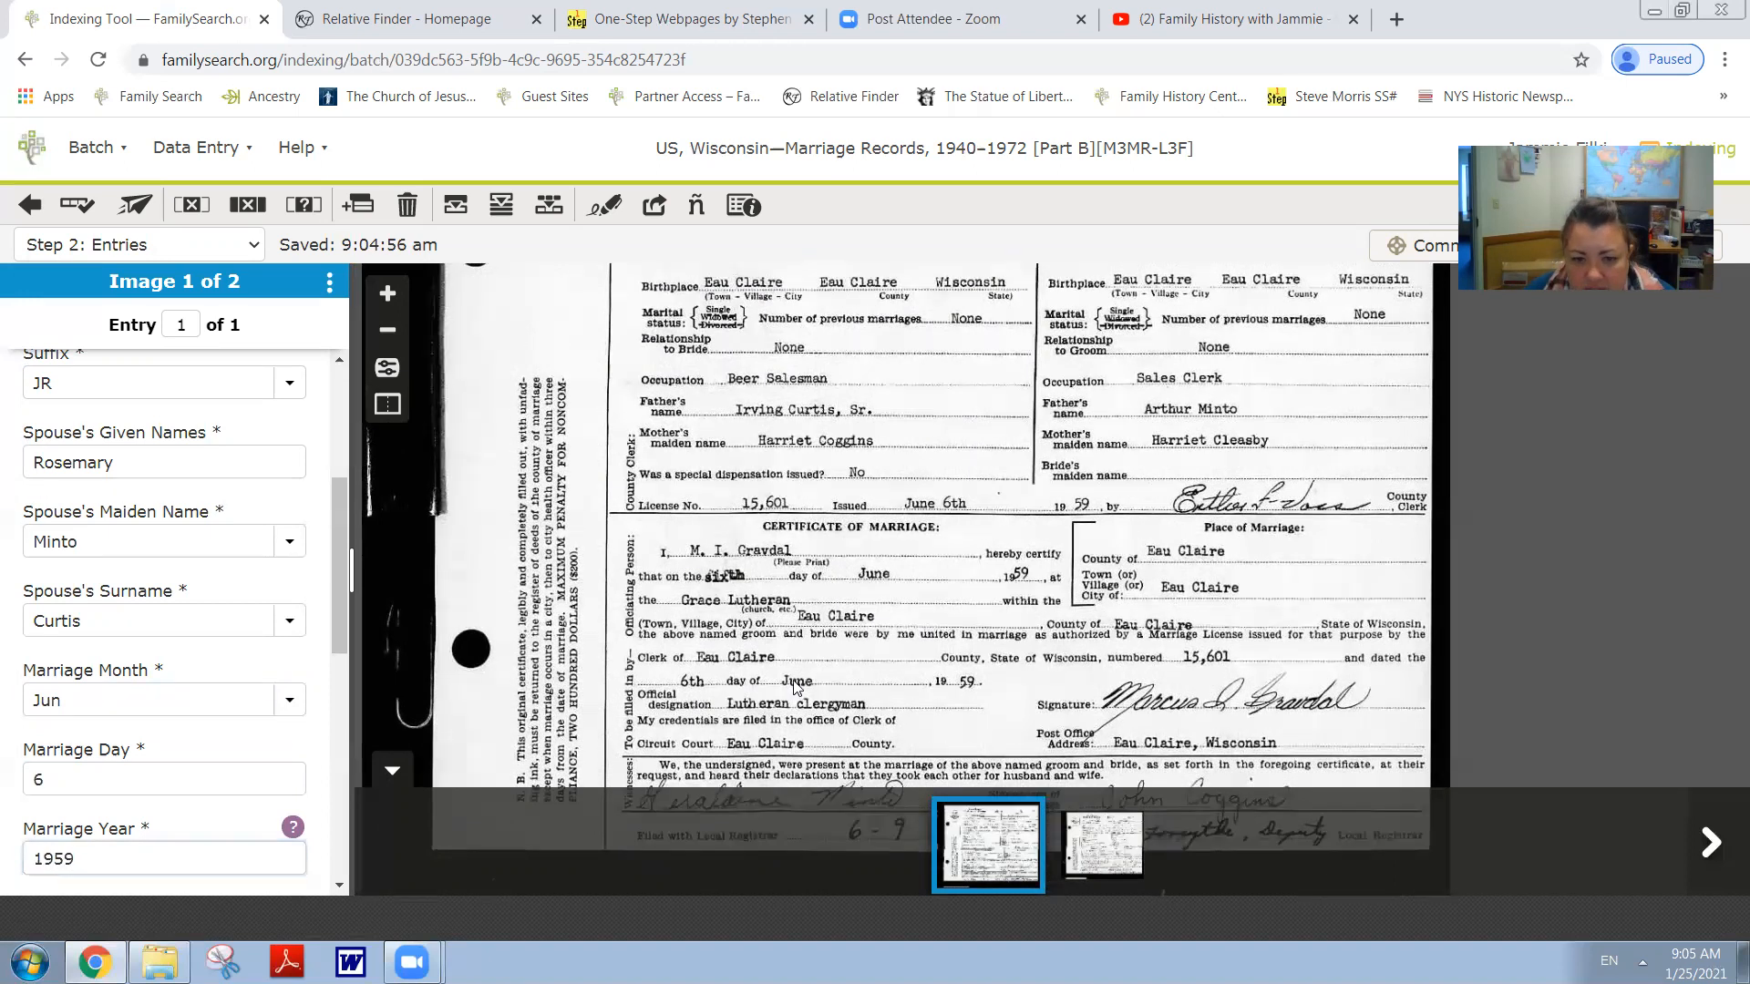
Enter Eau Claire as the Marriage County.
drag(334, 574, 345, 727)
key(Tab)
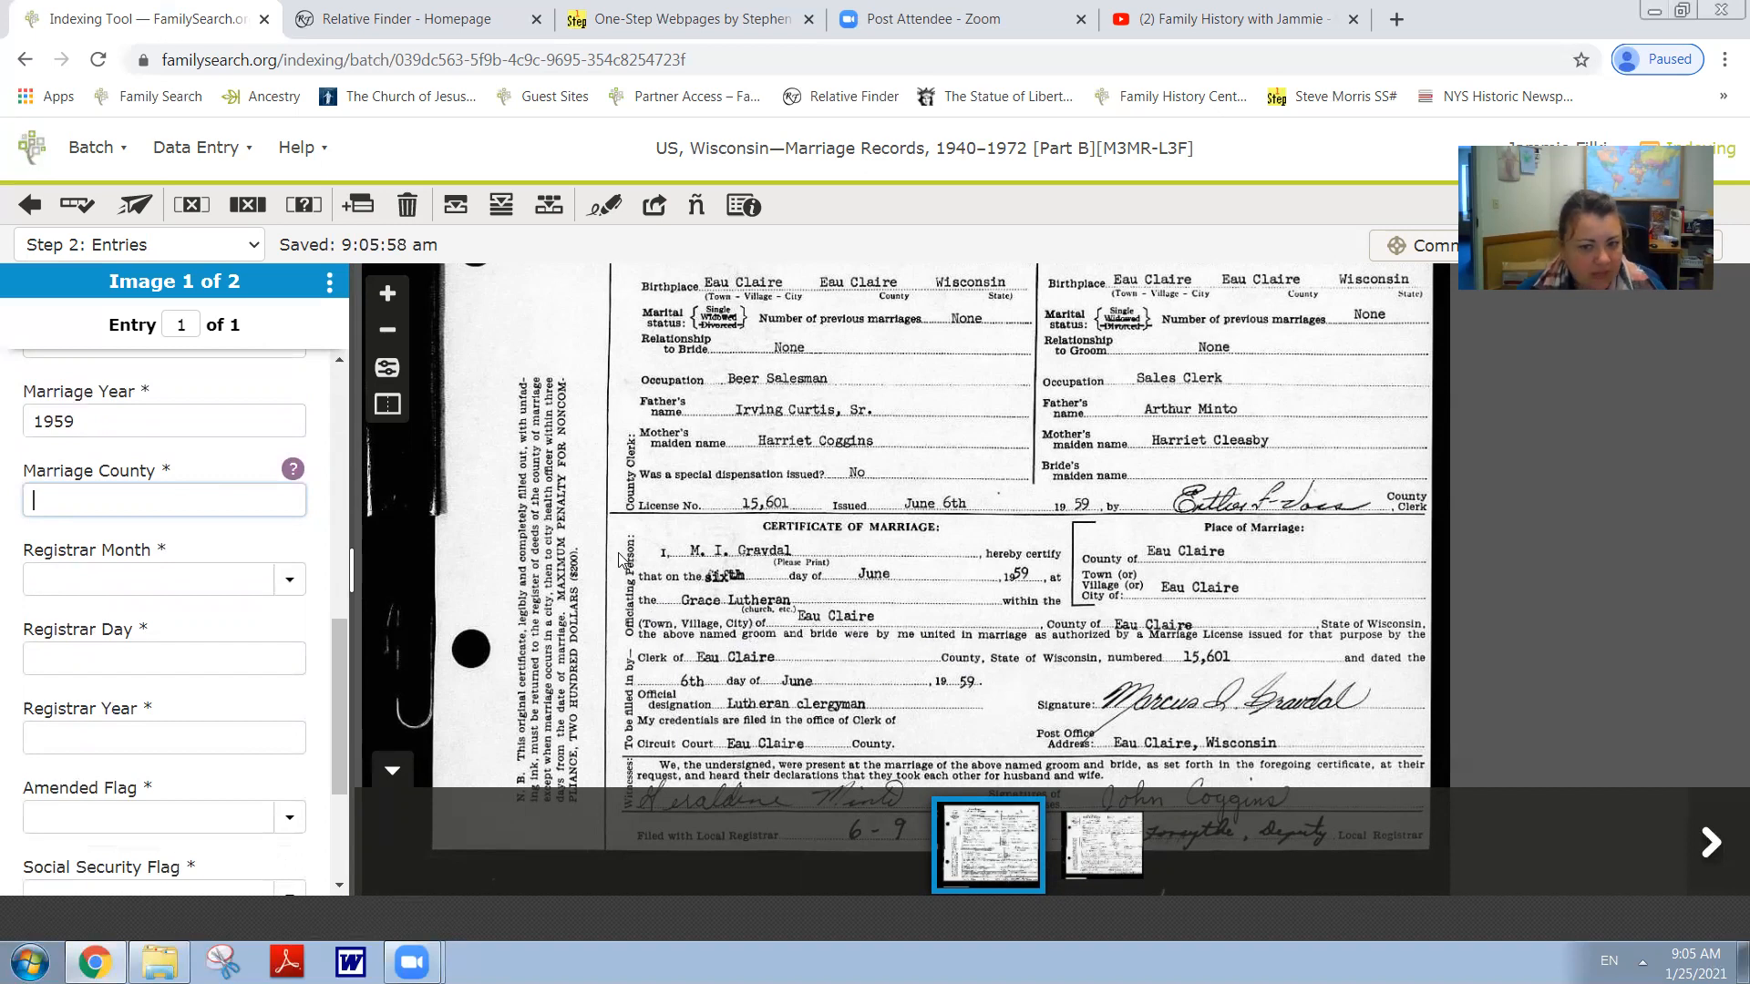
text(E)
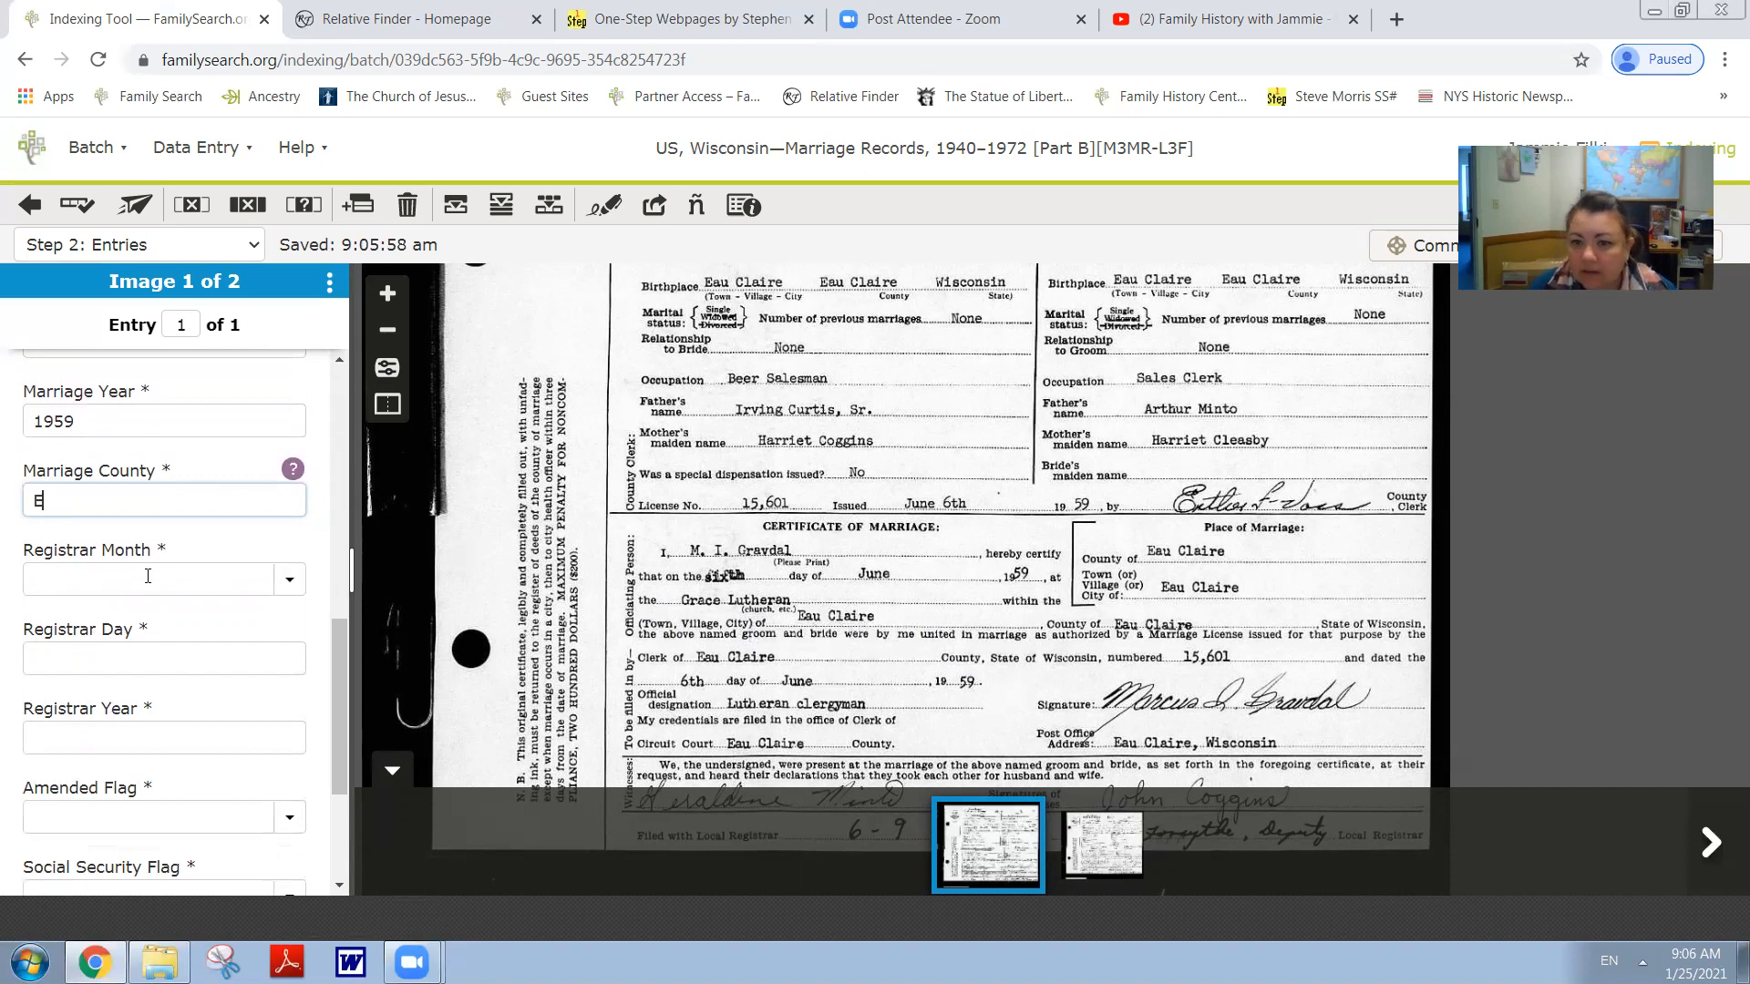
text(au Claire)
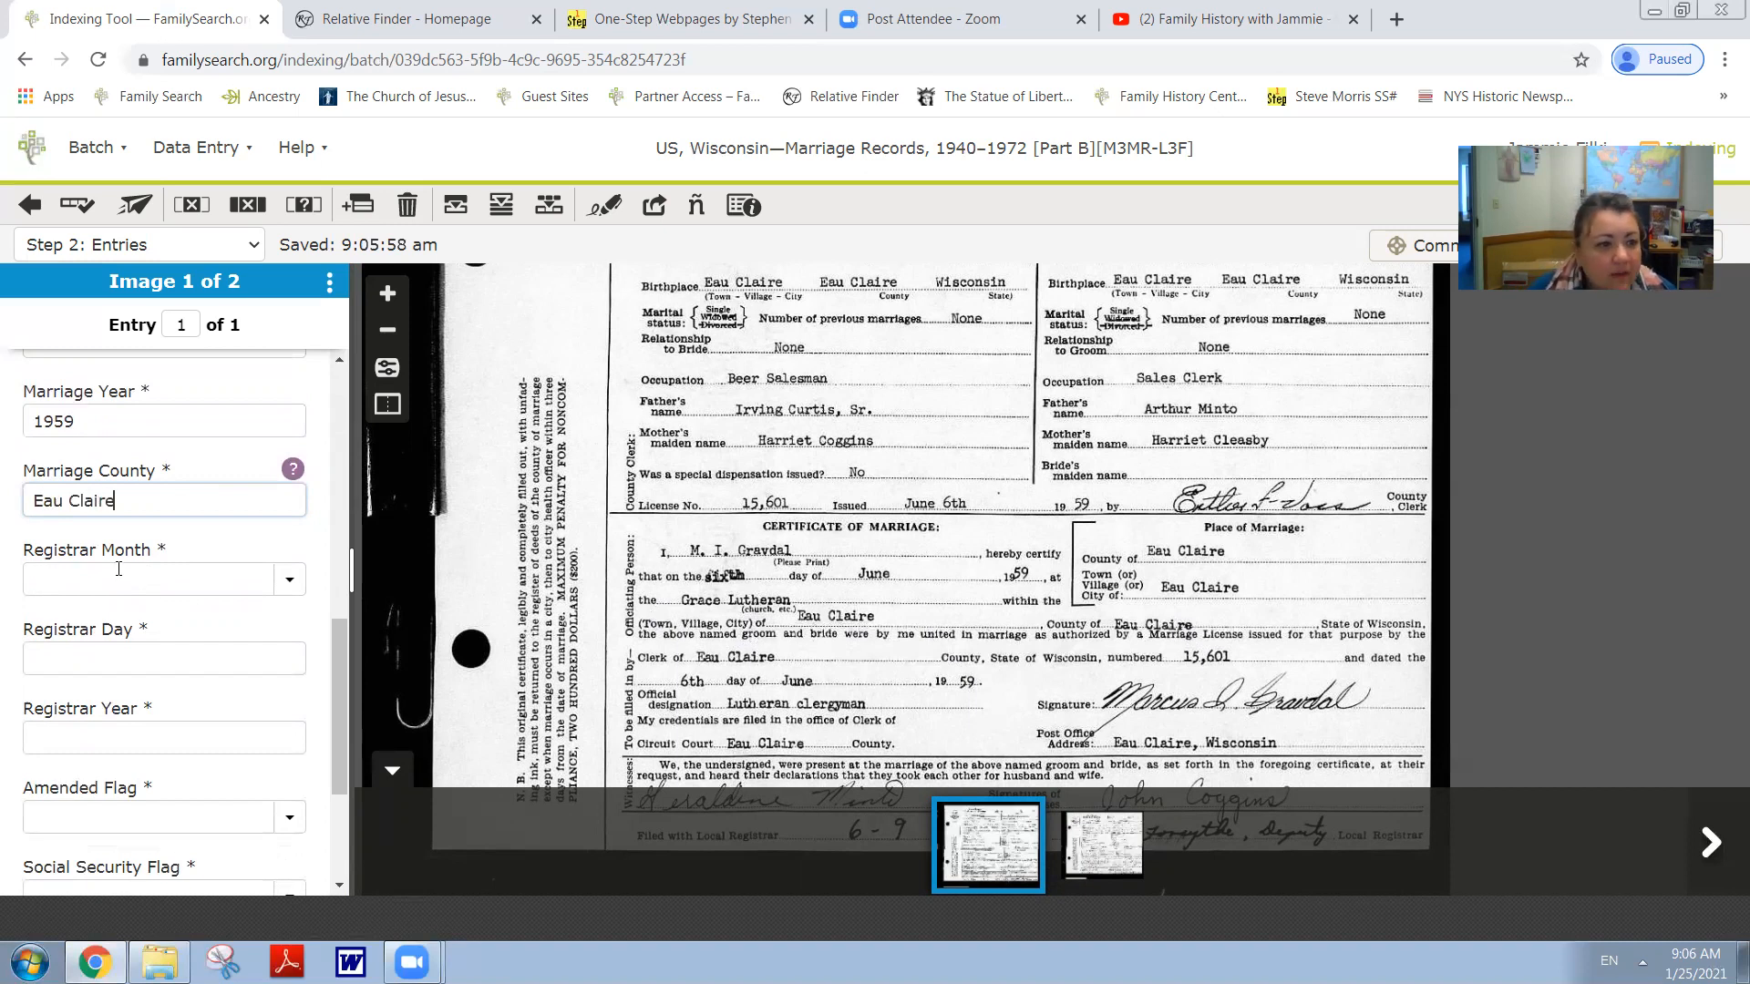
key(Tab)
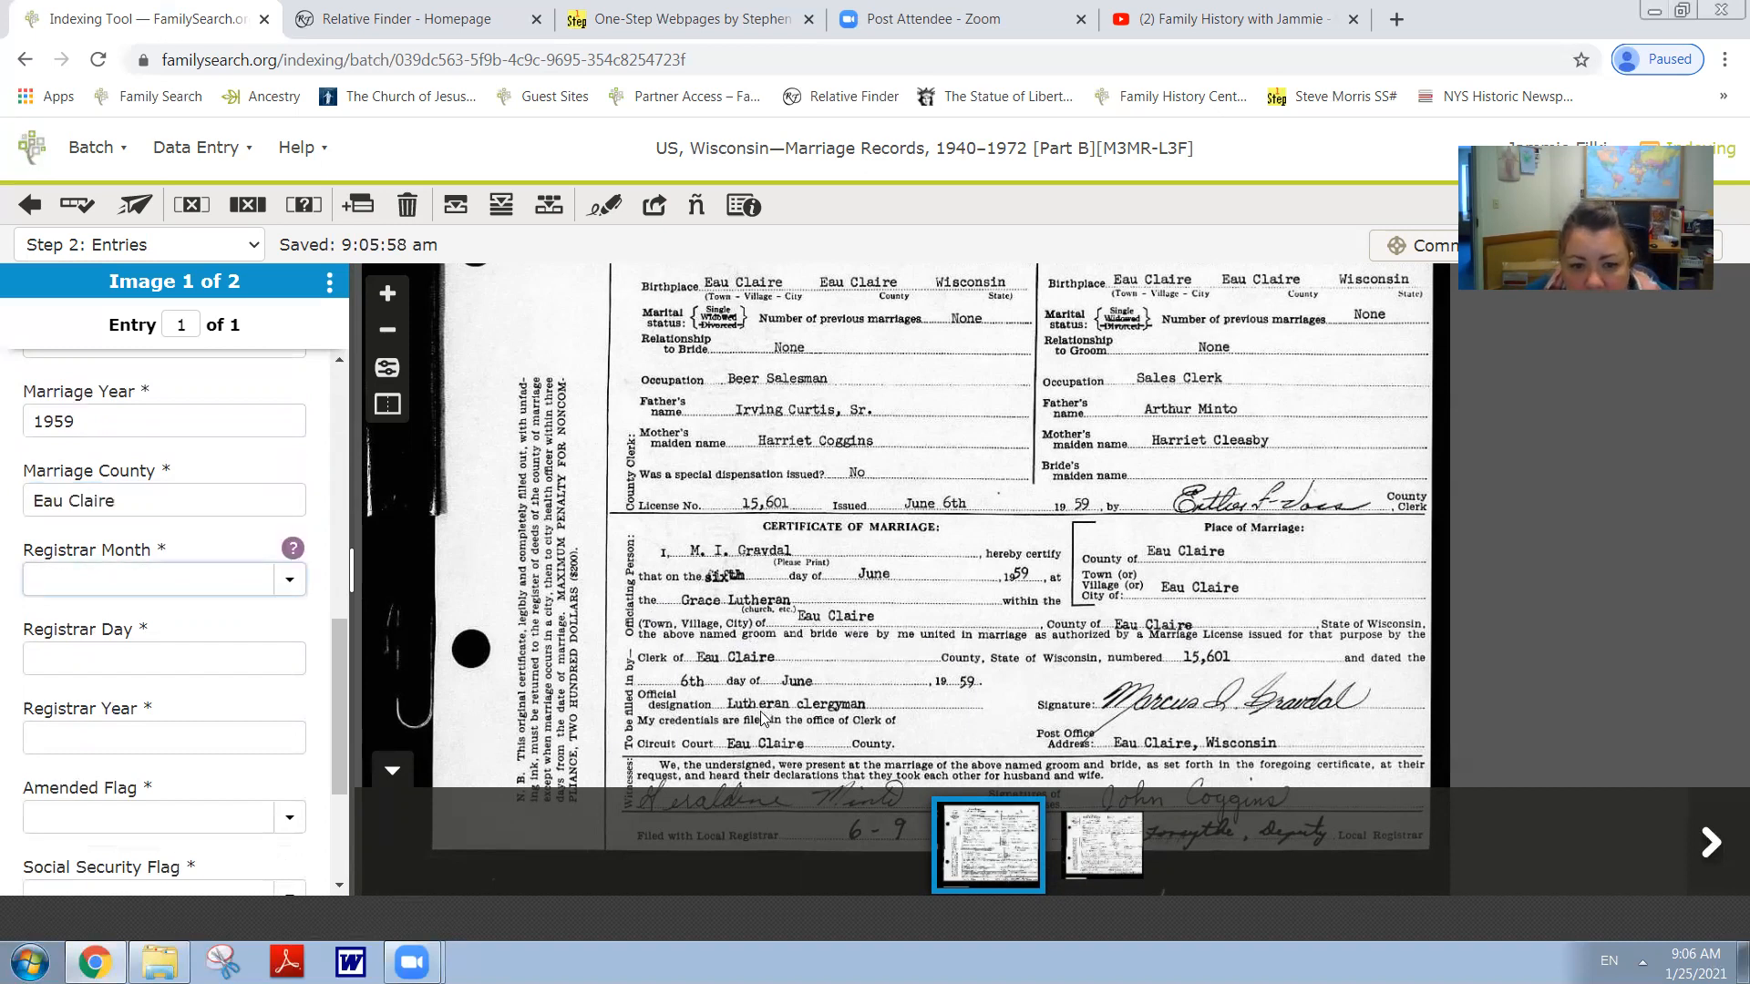
Enter the registrar filing date from the bottom of the certificate as month Jun, day 9, year 1959.
scroll(760, 722, down, 3)
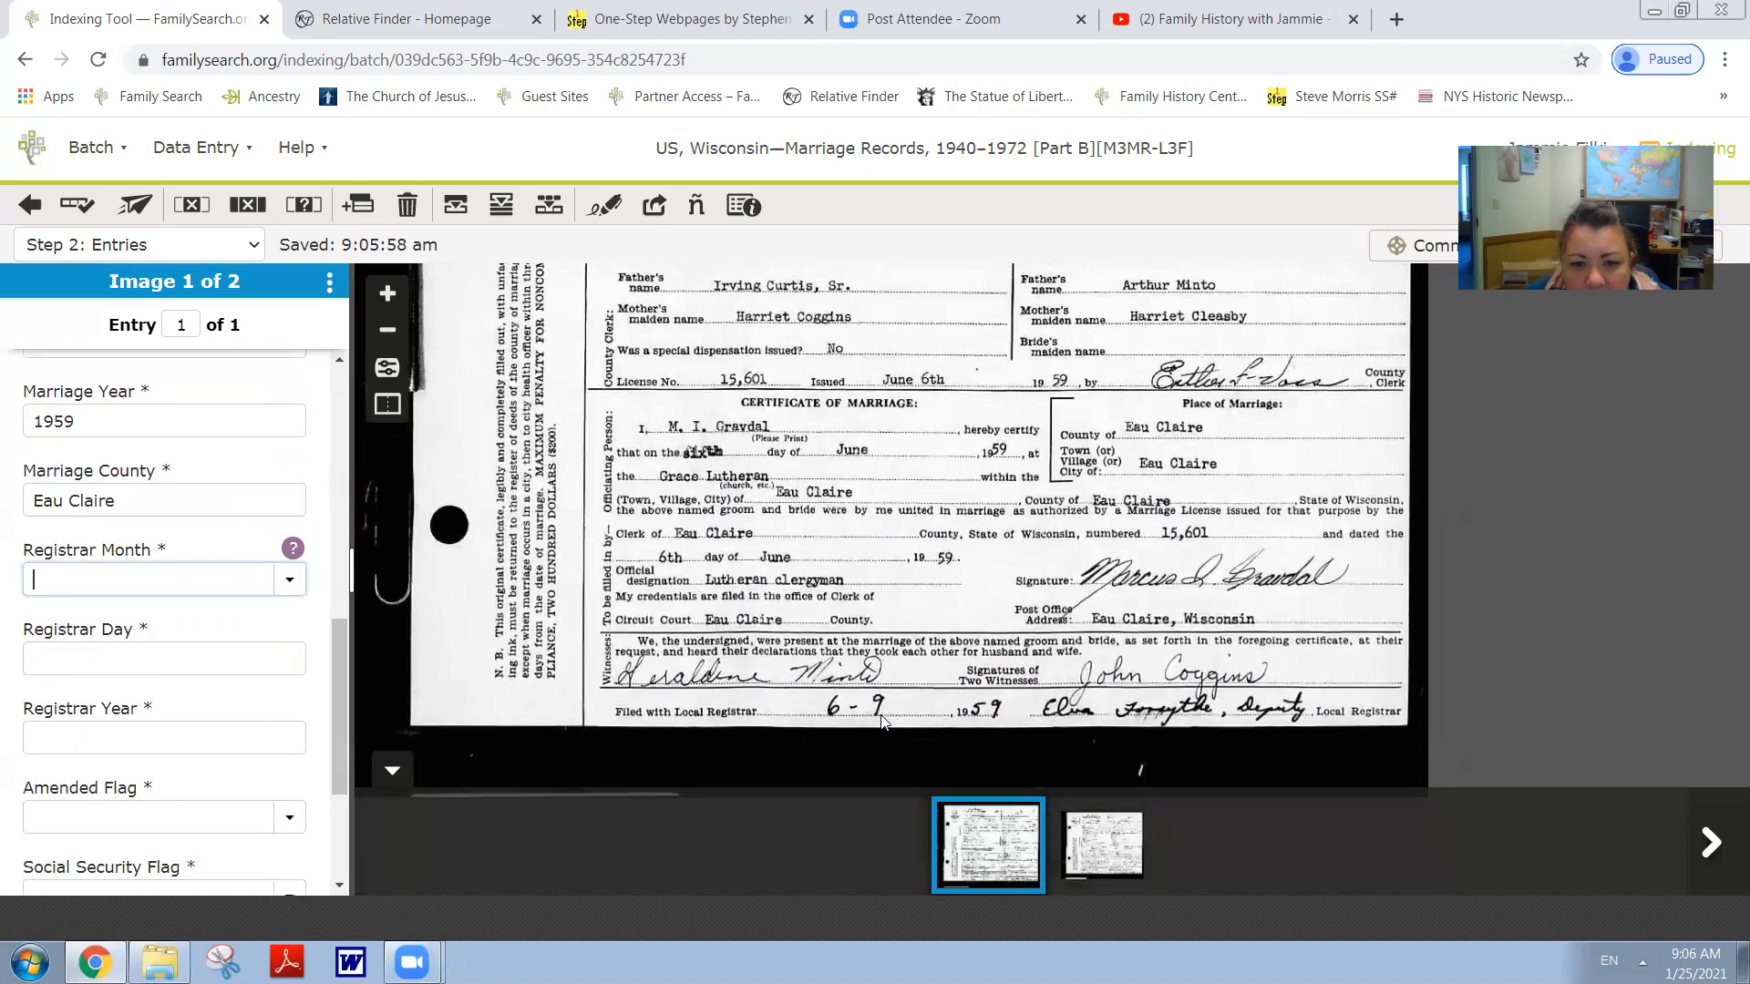
text(J)
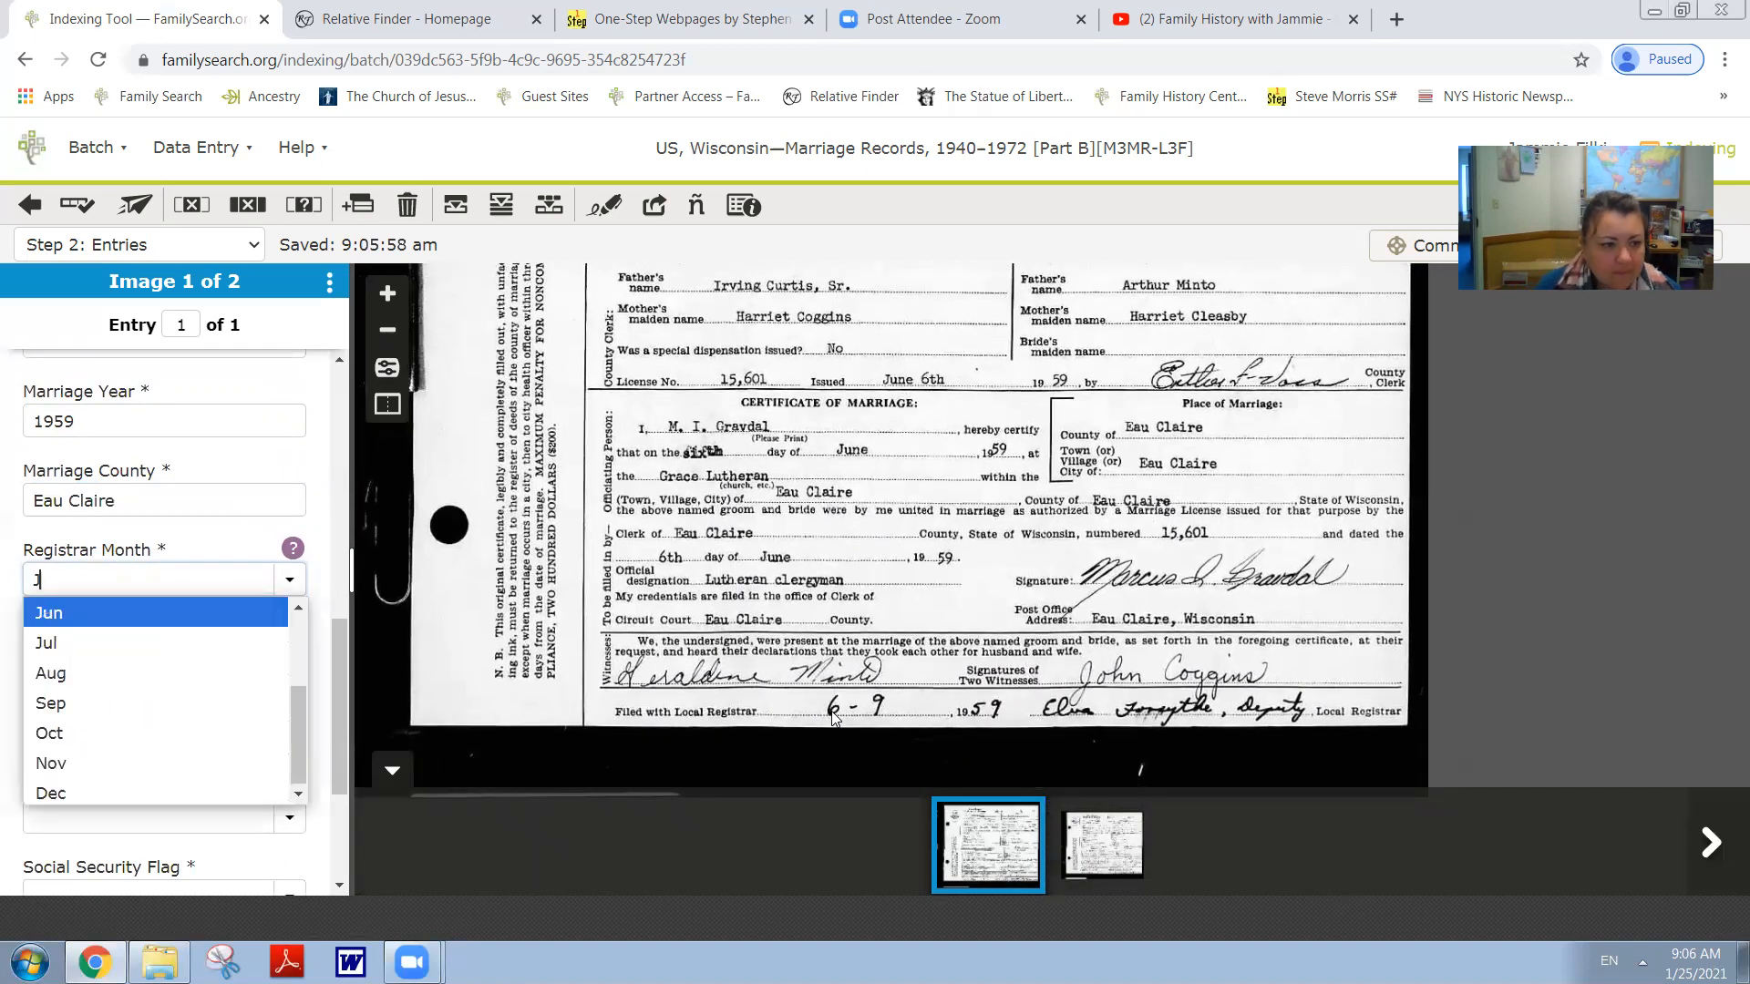
text(jun)
key(Tab)
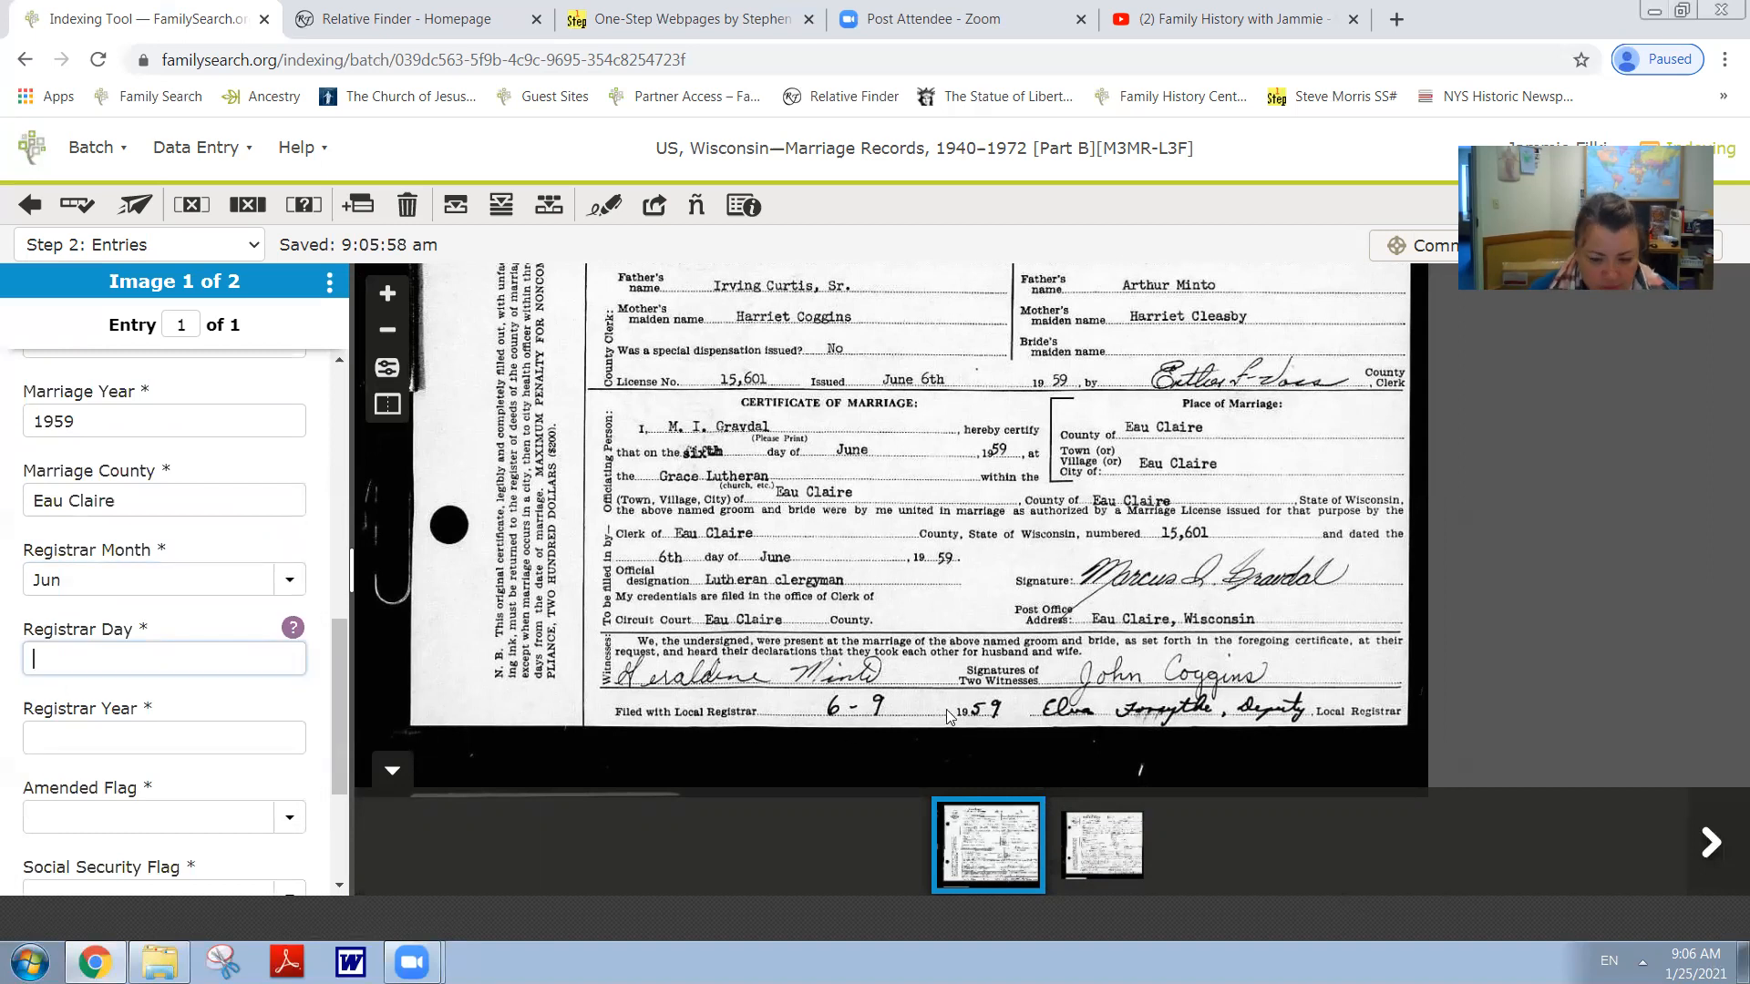
text(9)
key(Tab)
text(1959)
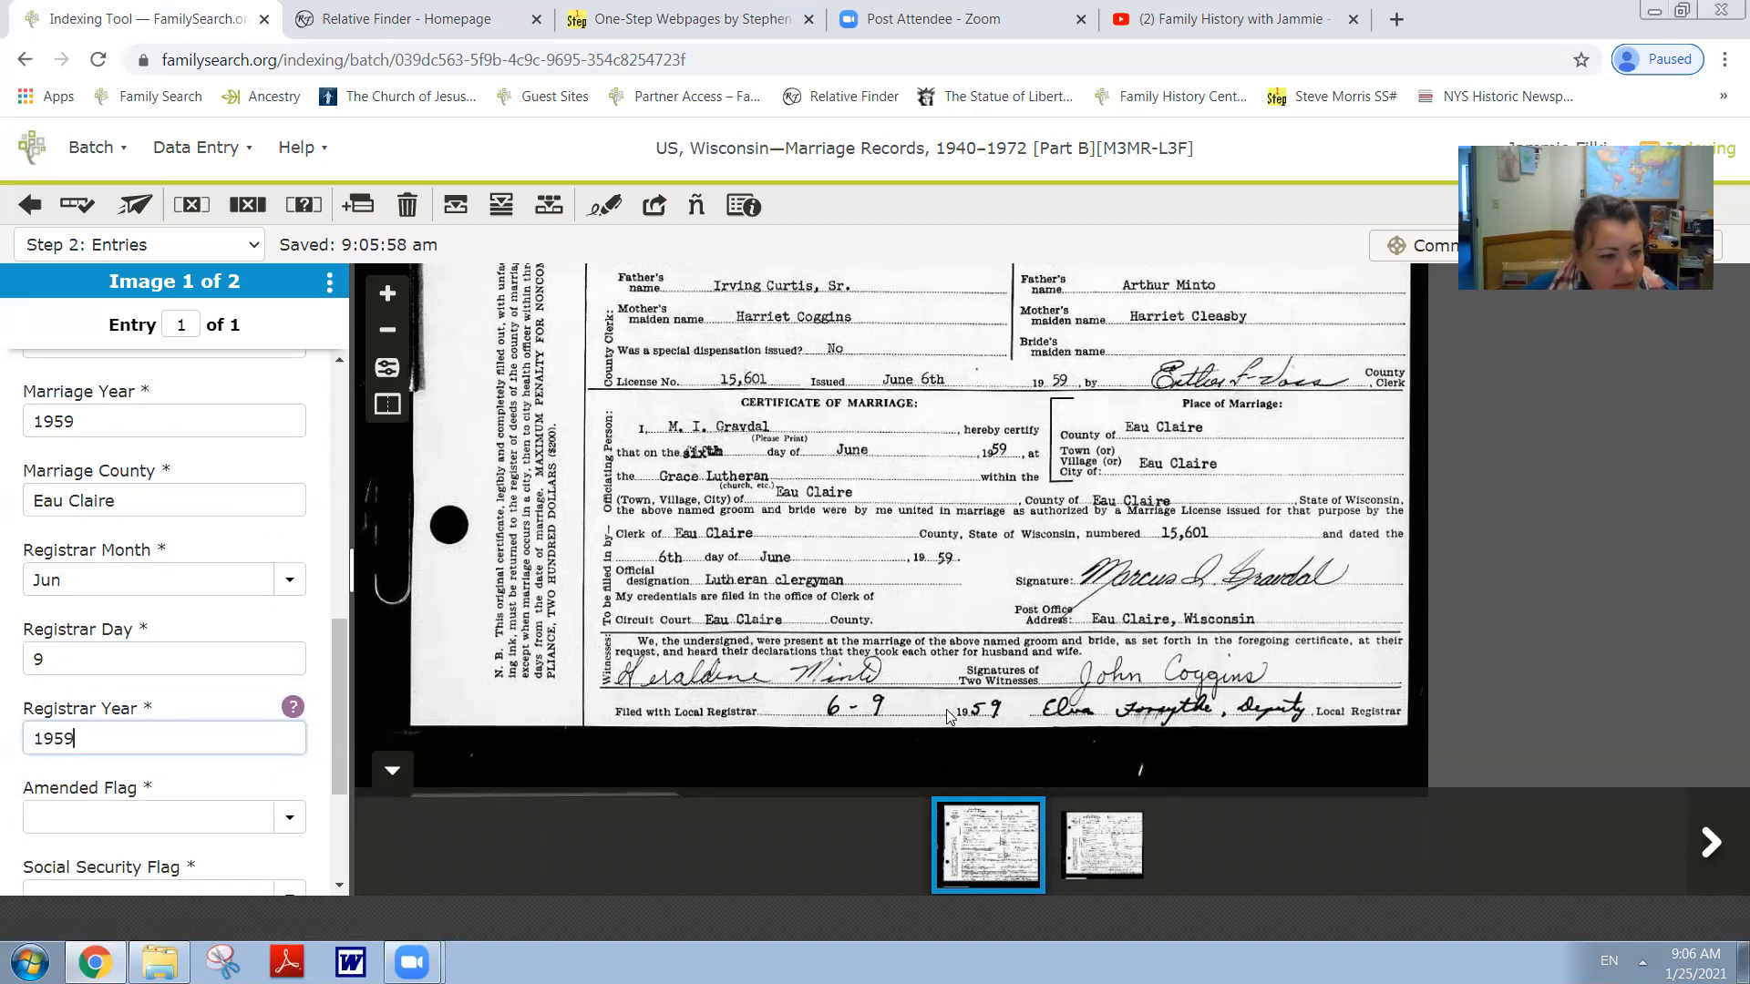
key(Tab)
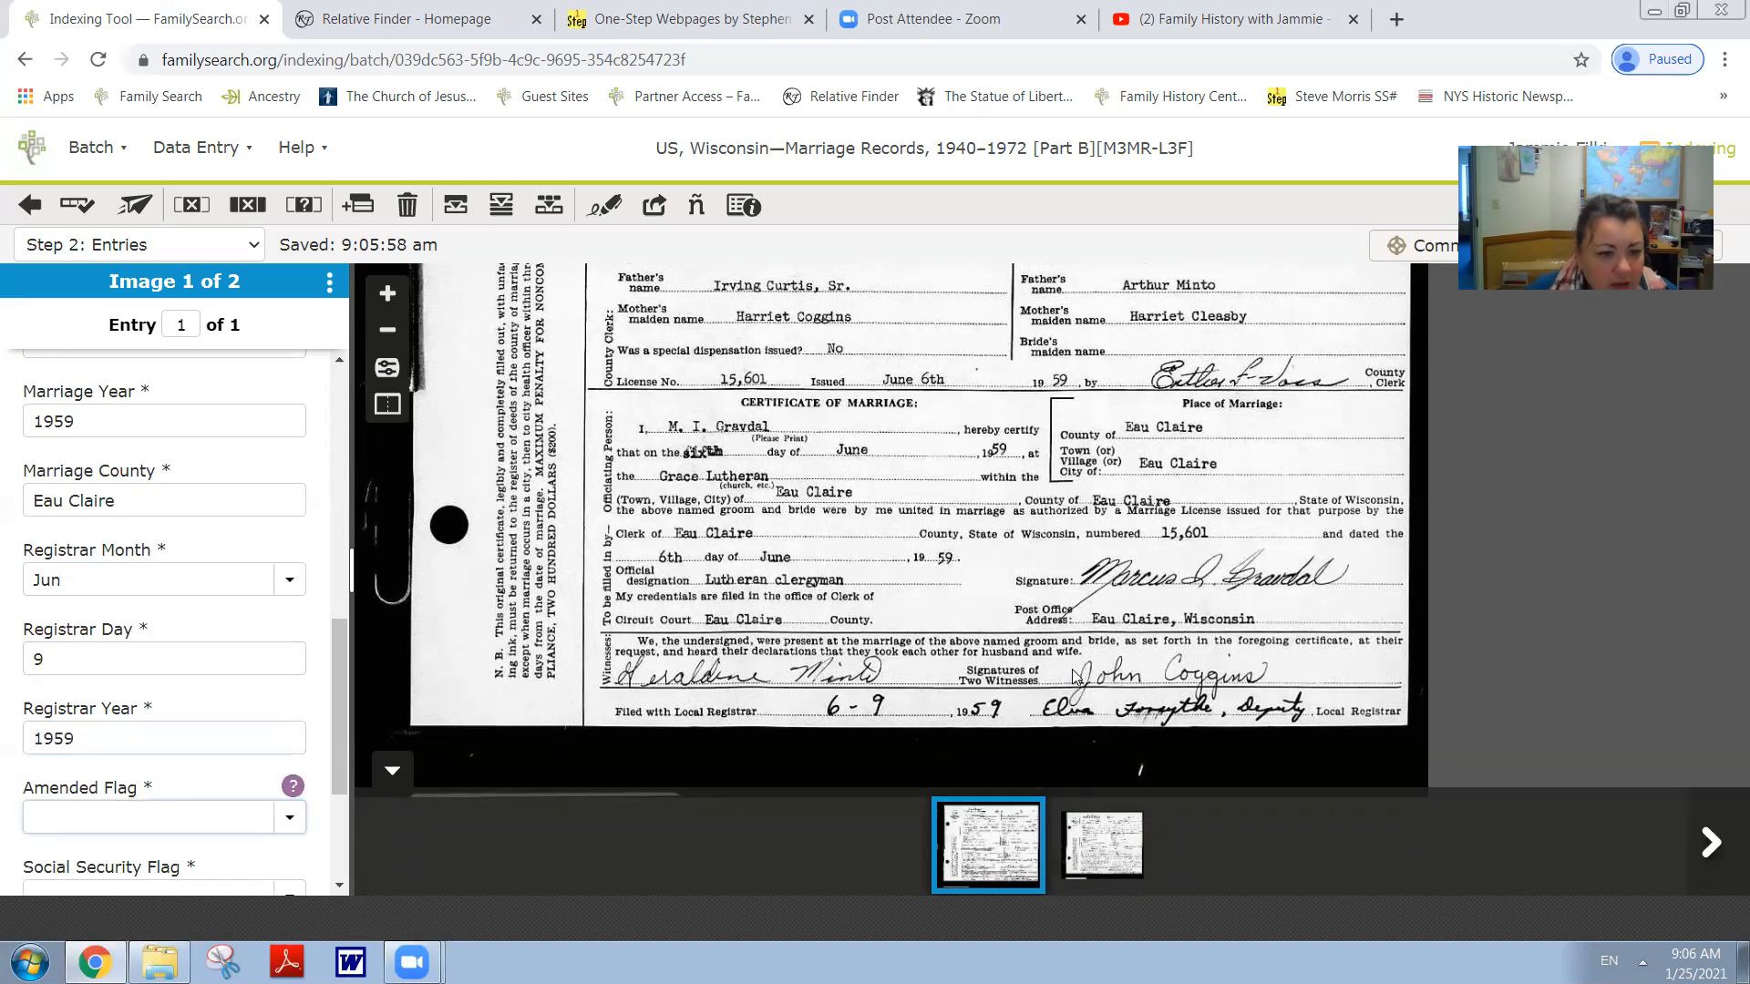
Consult the Amended Flag field help, set the flag to N and close the help.
click(293, 786)
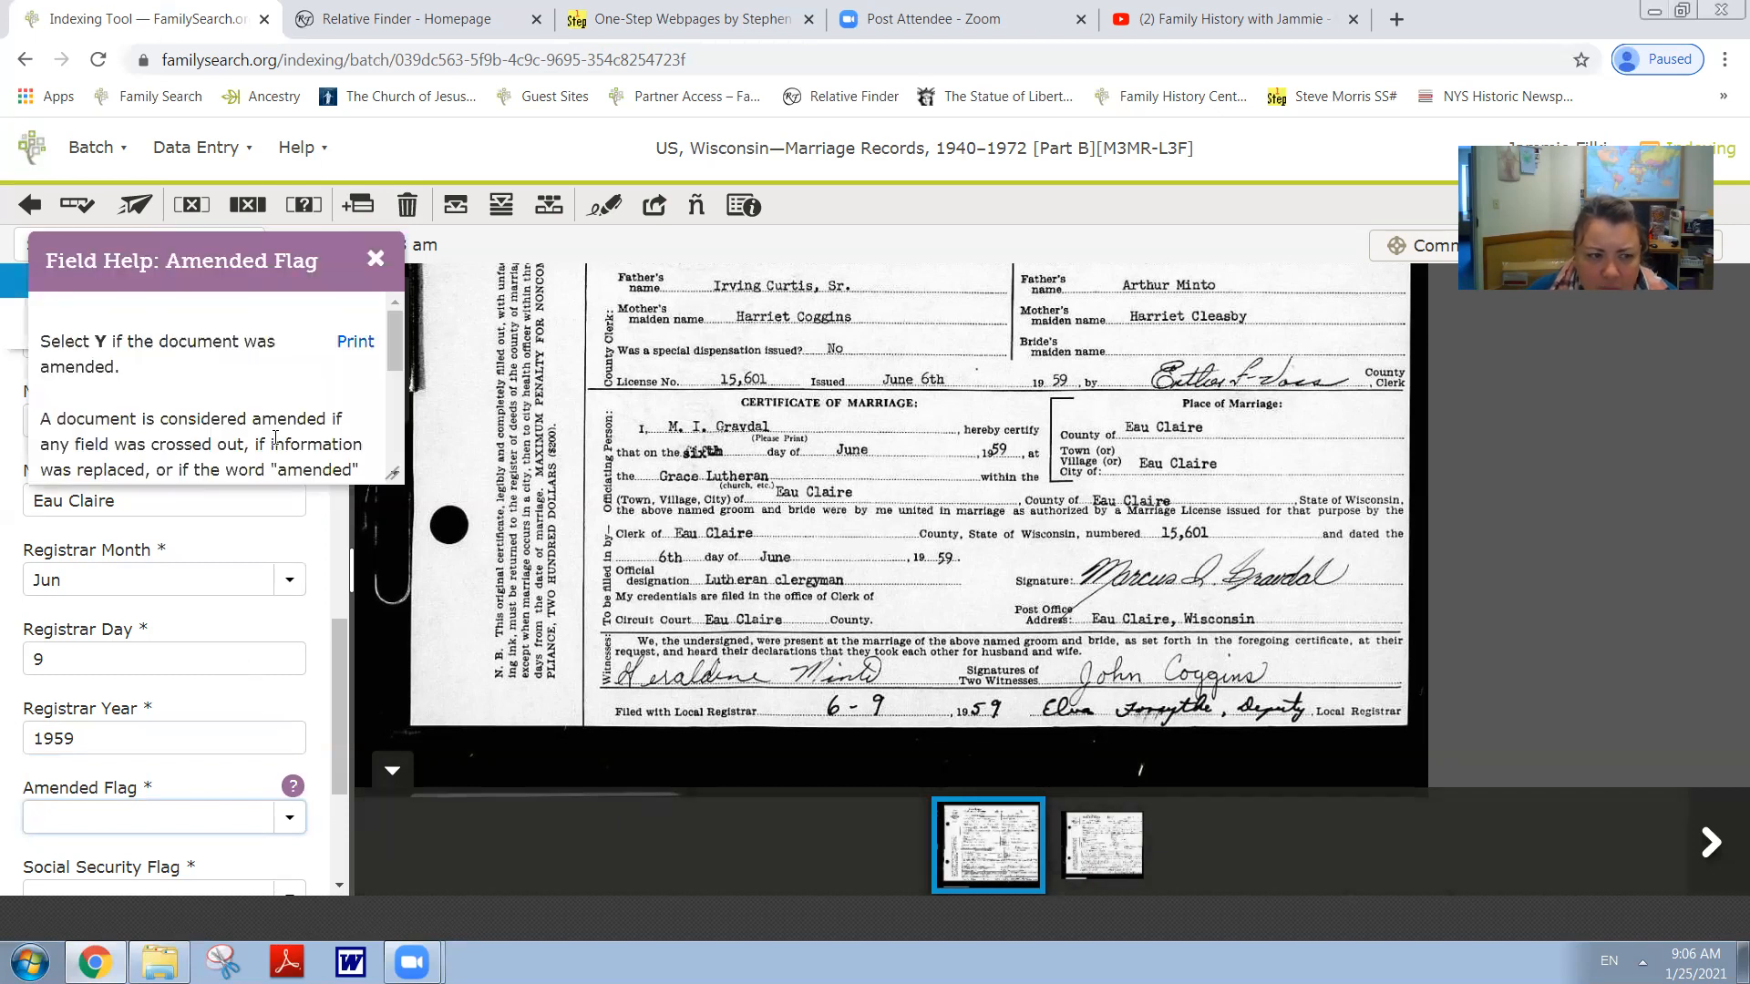
drag(394, 340, 389, 377)
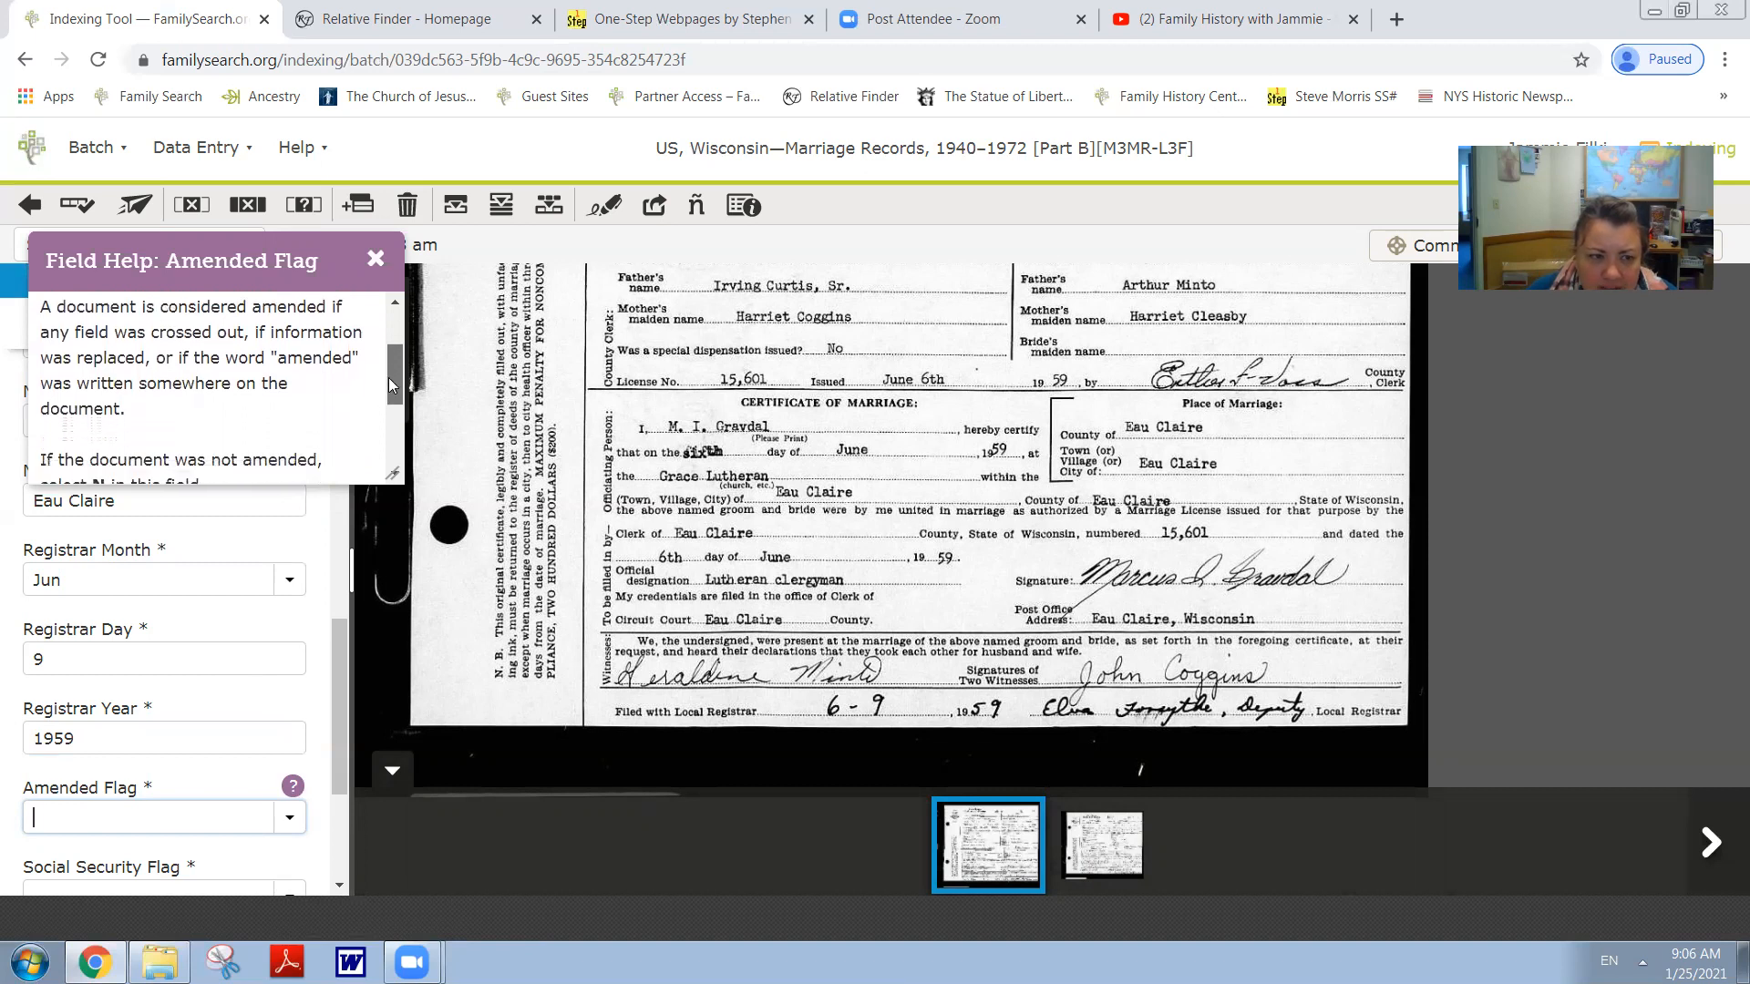
click(396, 437)
mouse_move(963, 481)
mouse_down()
mouse_move(986, 843)
mouse_move(936, 492)
mouse_up()
click(290, 829)
click(226, 875)
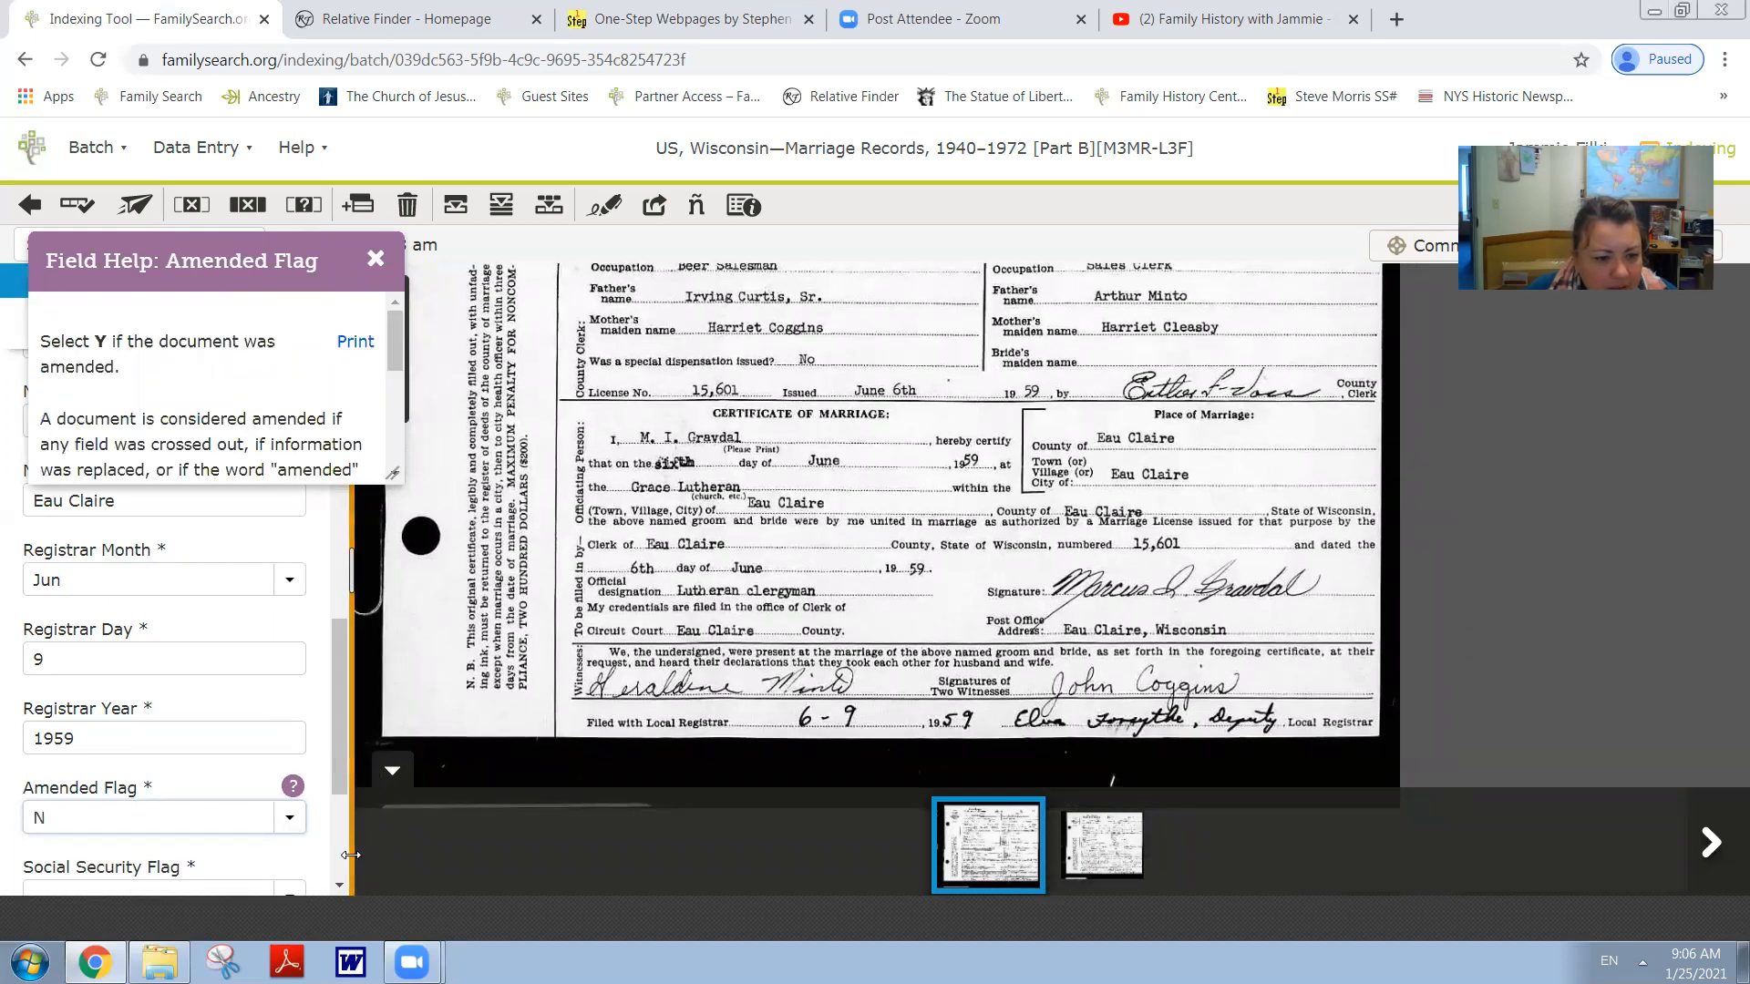
scroll(339, 822, down, 1)
scroll(341, 823, down, 2)
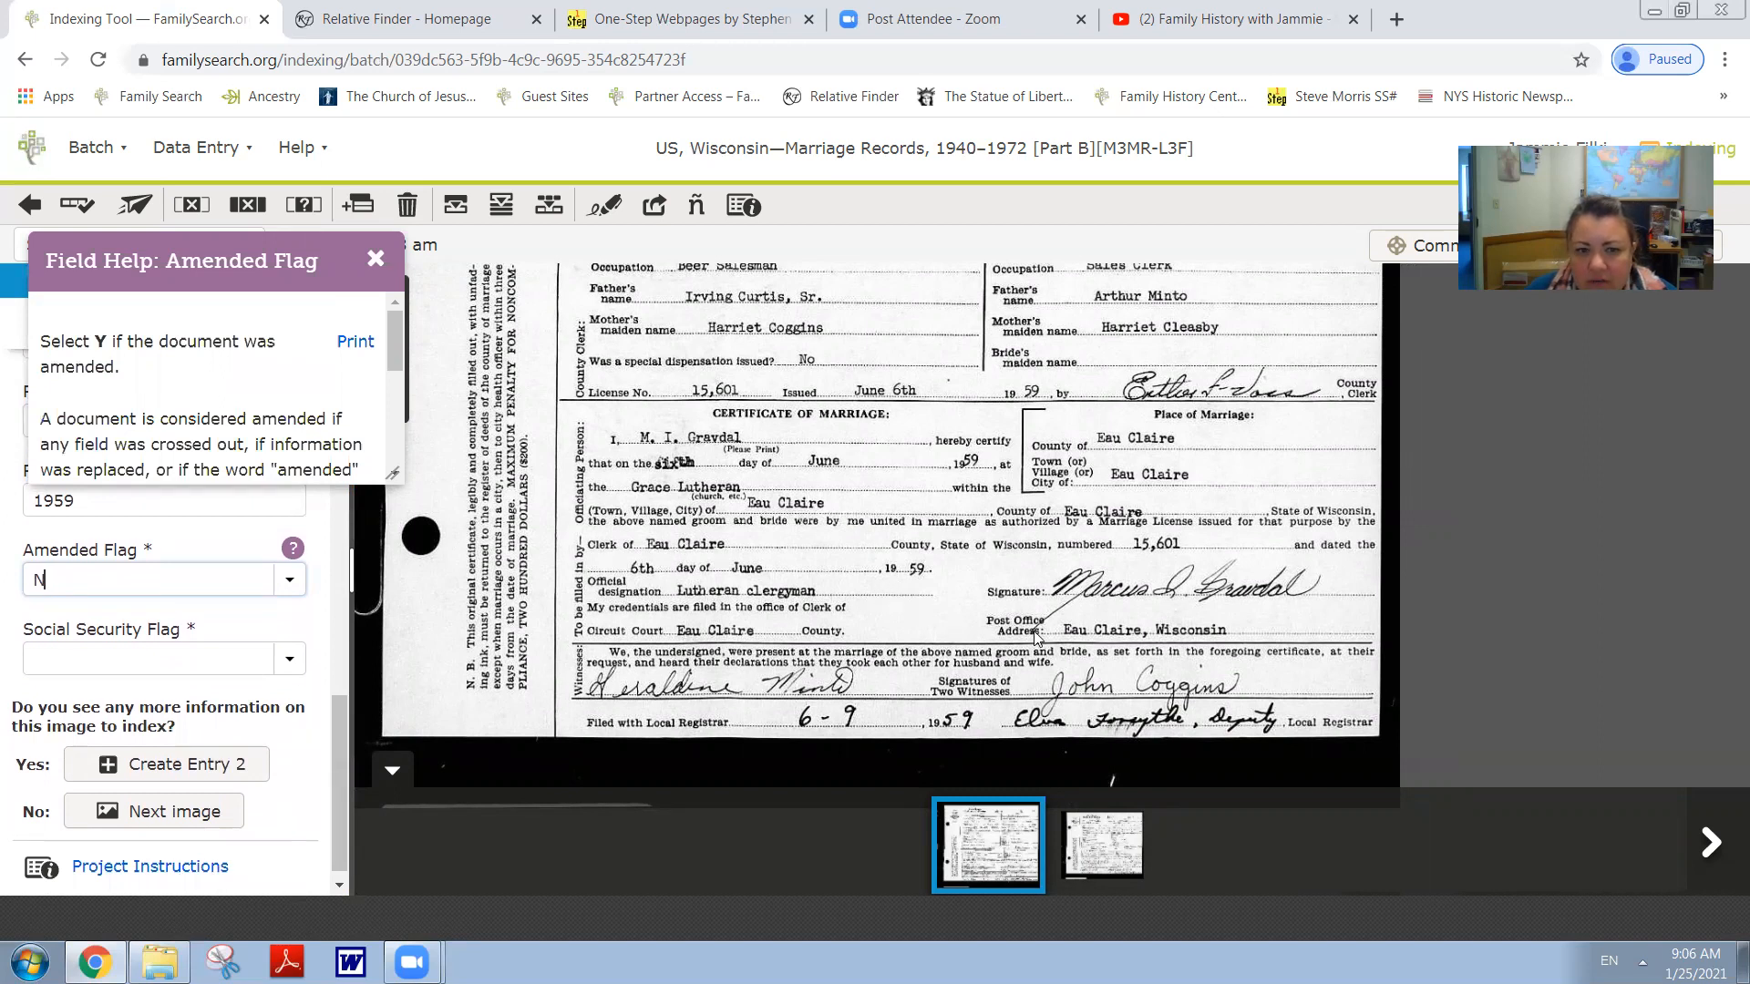
click(292, 549)
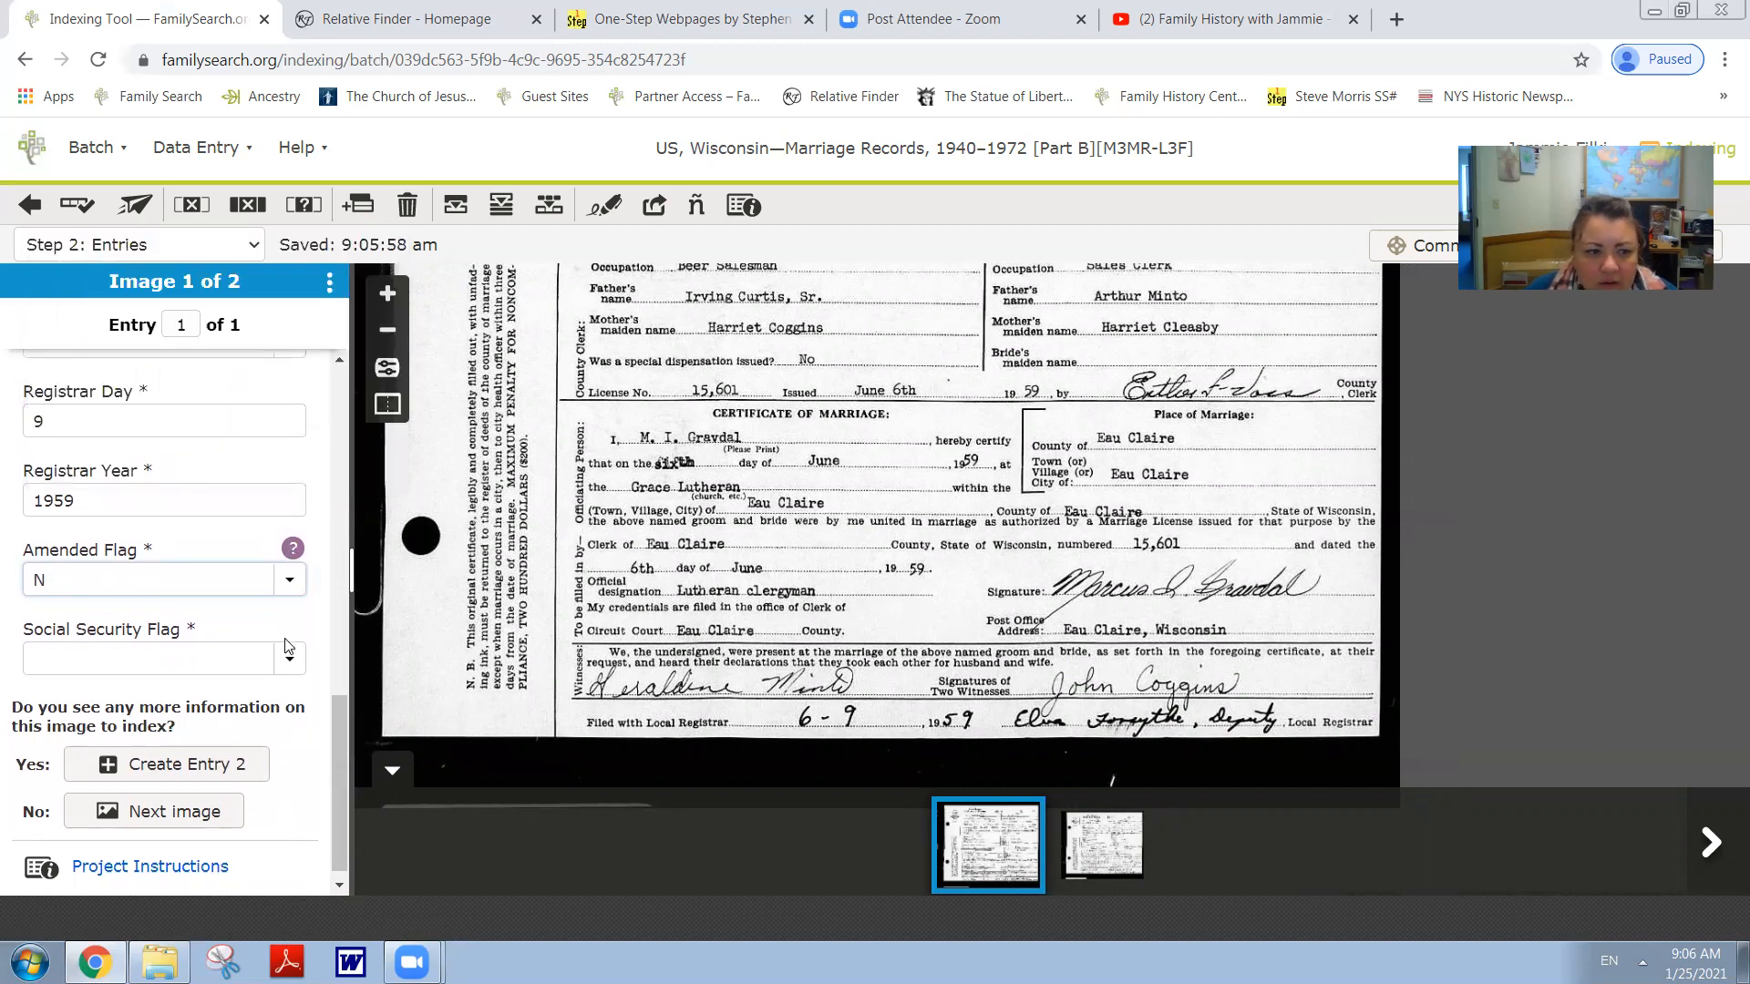
Consult the Social Security Flag field help, check the certificate for a social security number and set the flag to N.
click(239, 658)
click(301, 625)
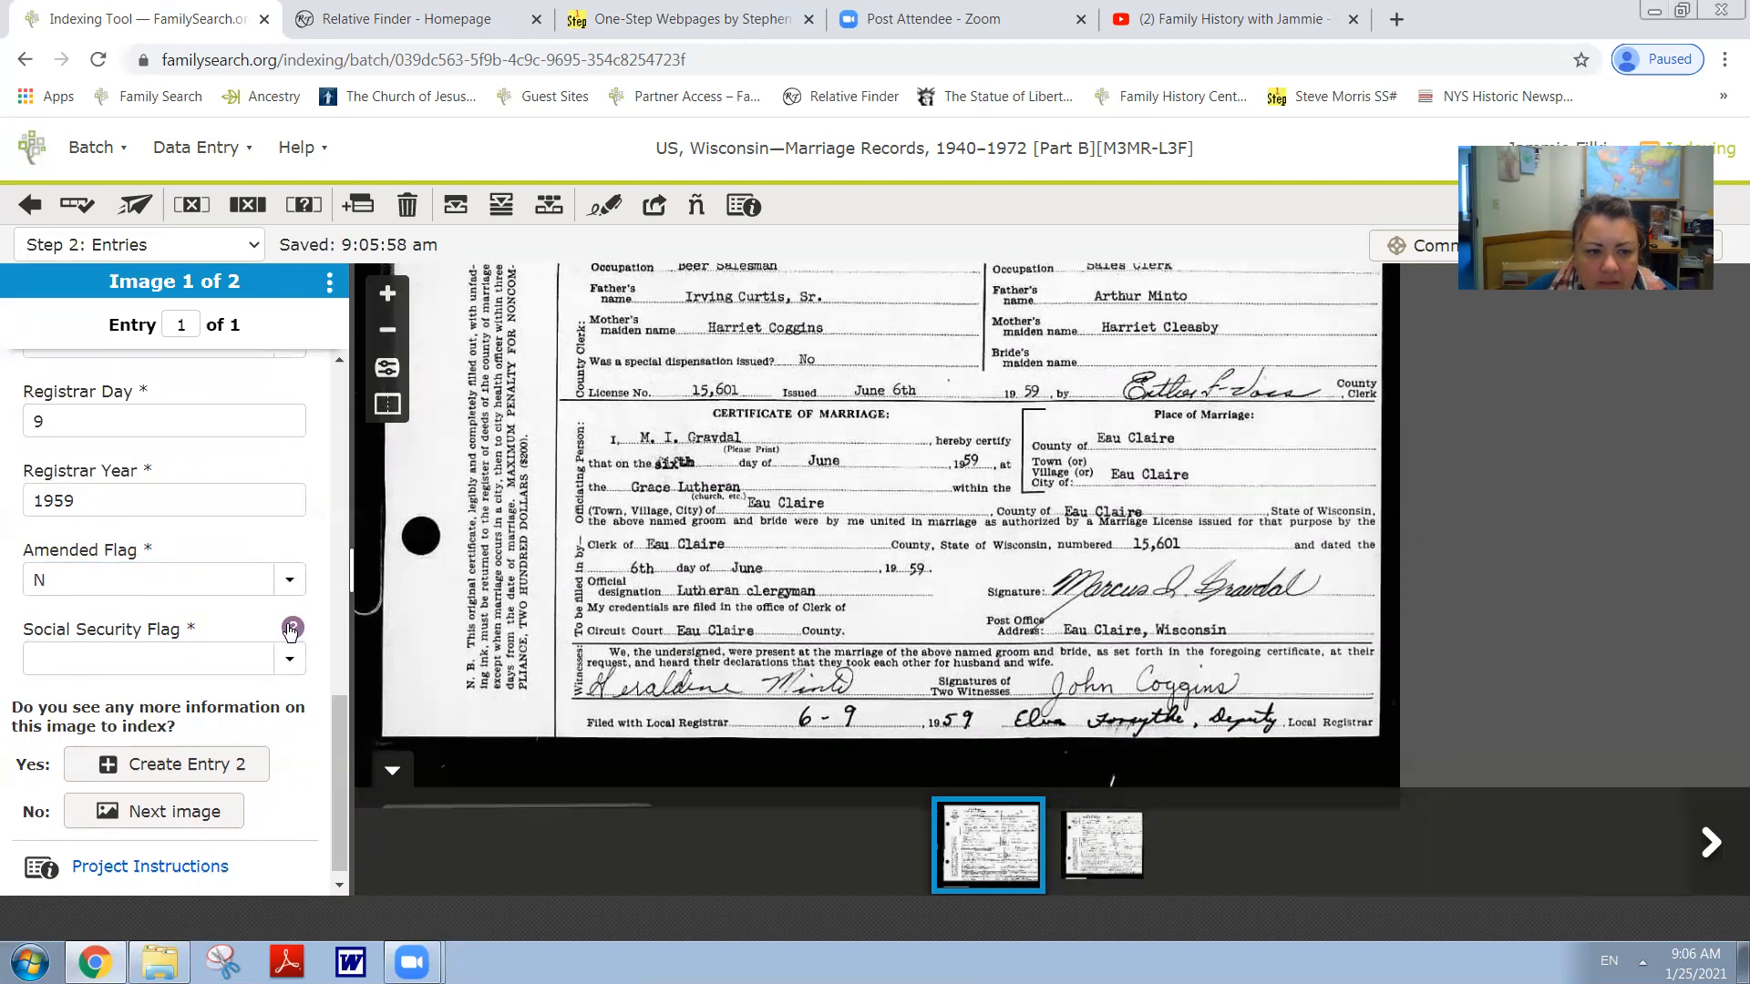
click(293, 627)
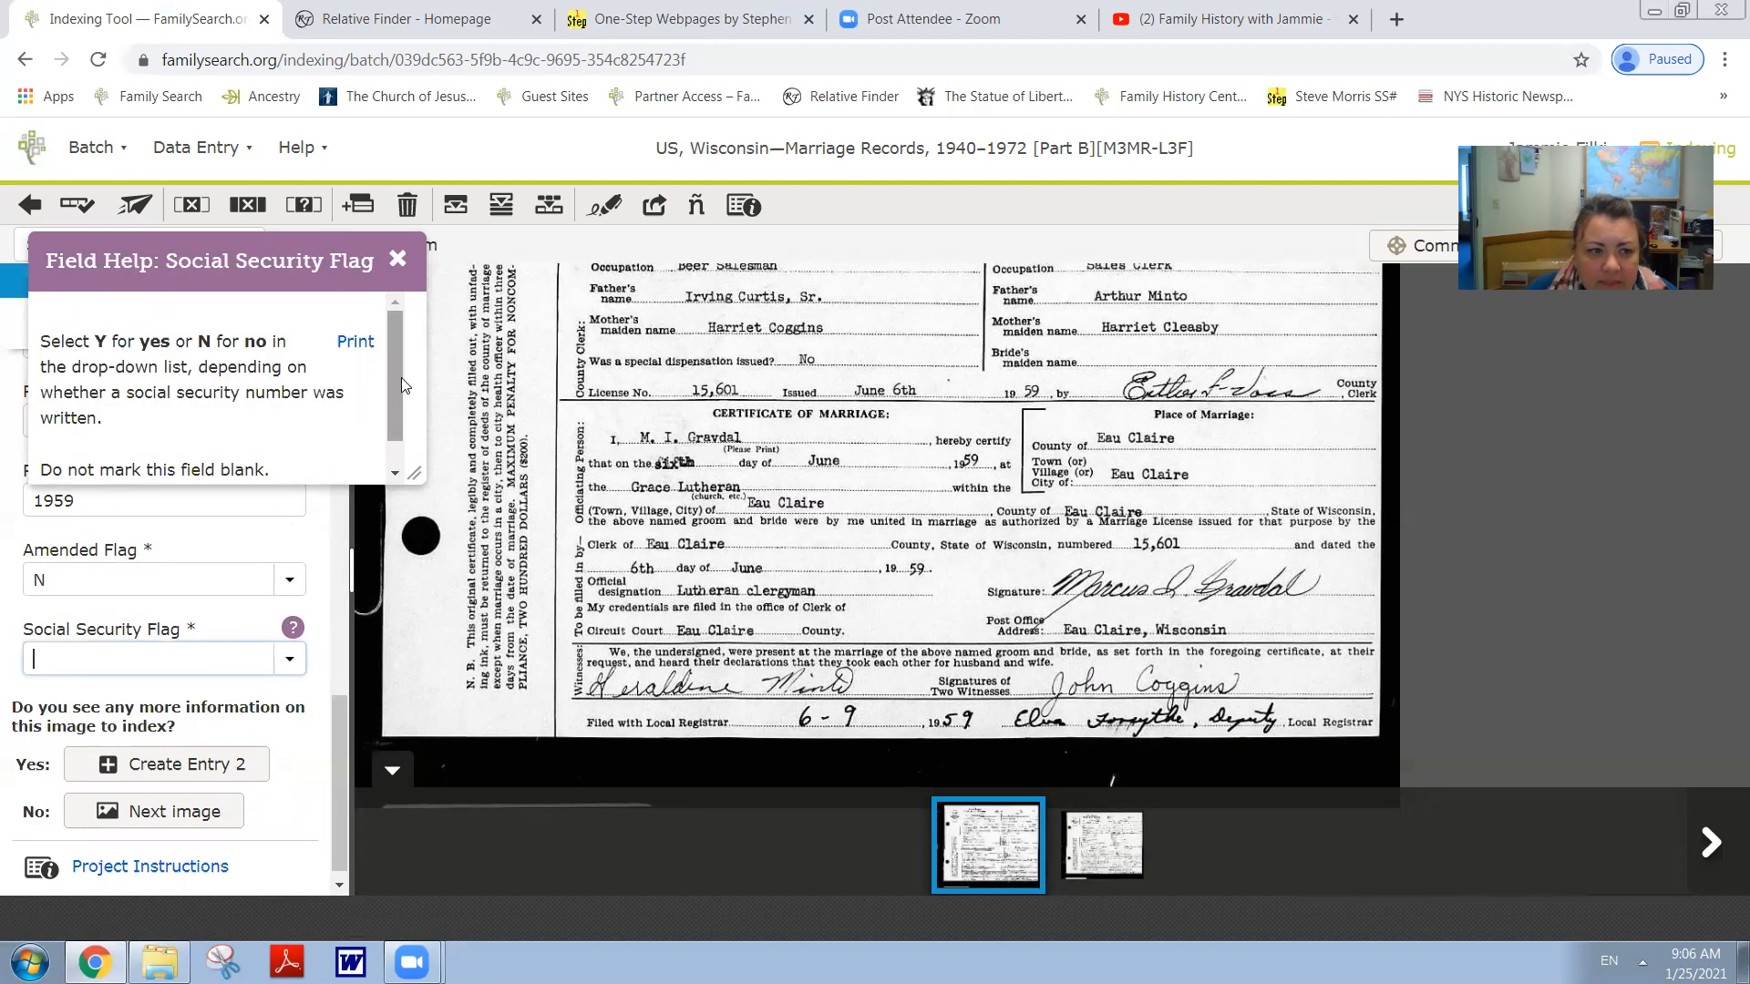
drag(392, 374, 394, 414)
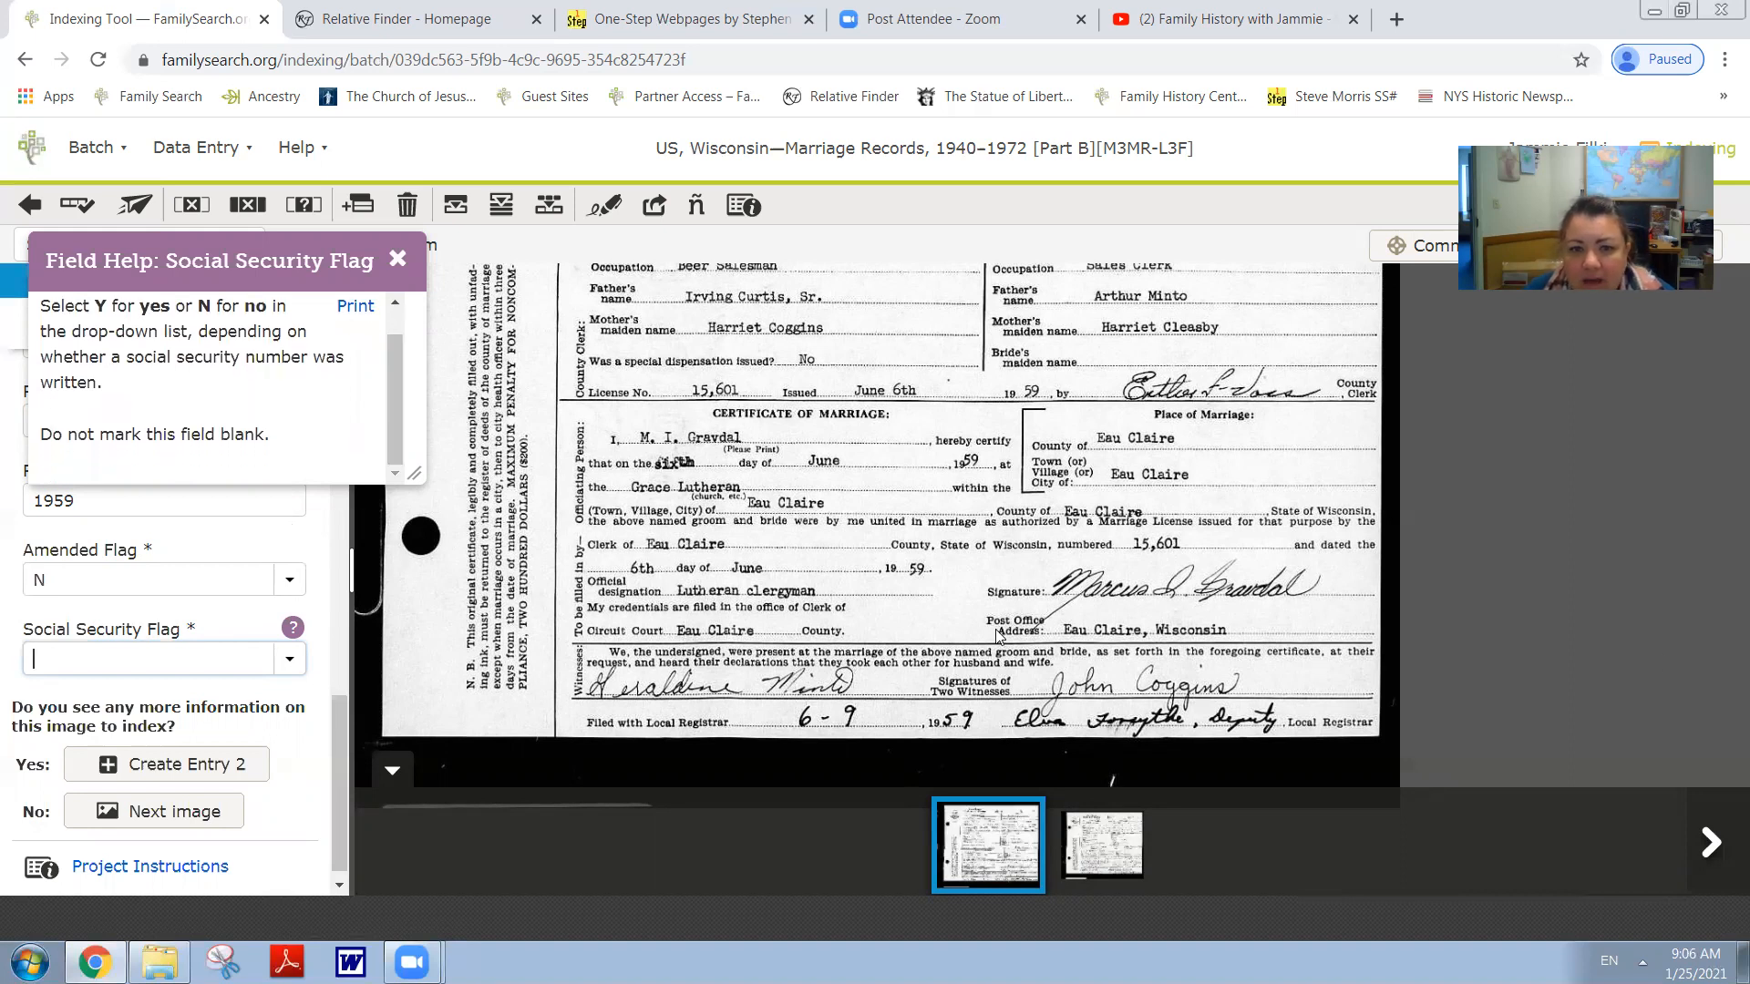
scroll(997, 635, up, 1)
scroll(1002, 666, up, 5)
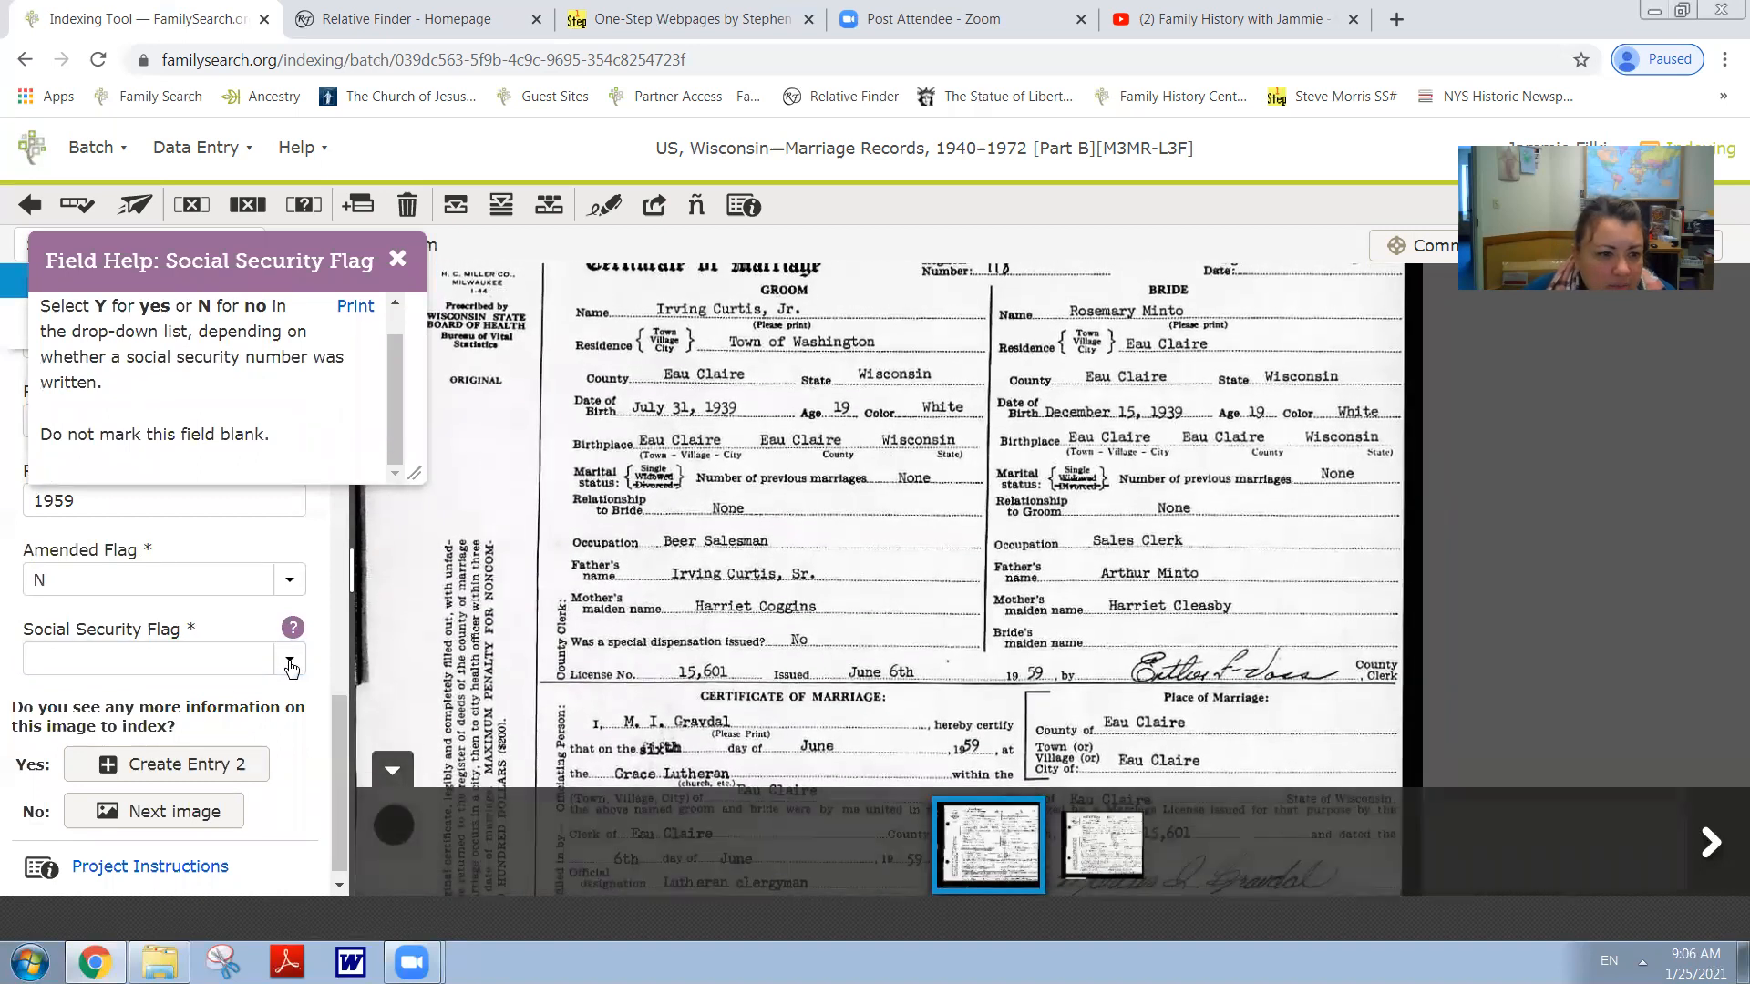
click(246, 658)
click(226, 720)
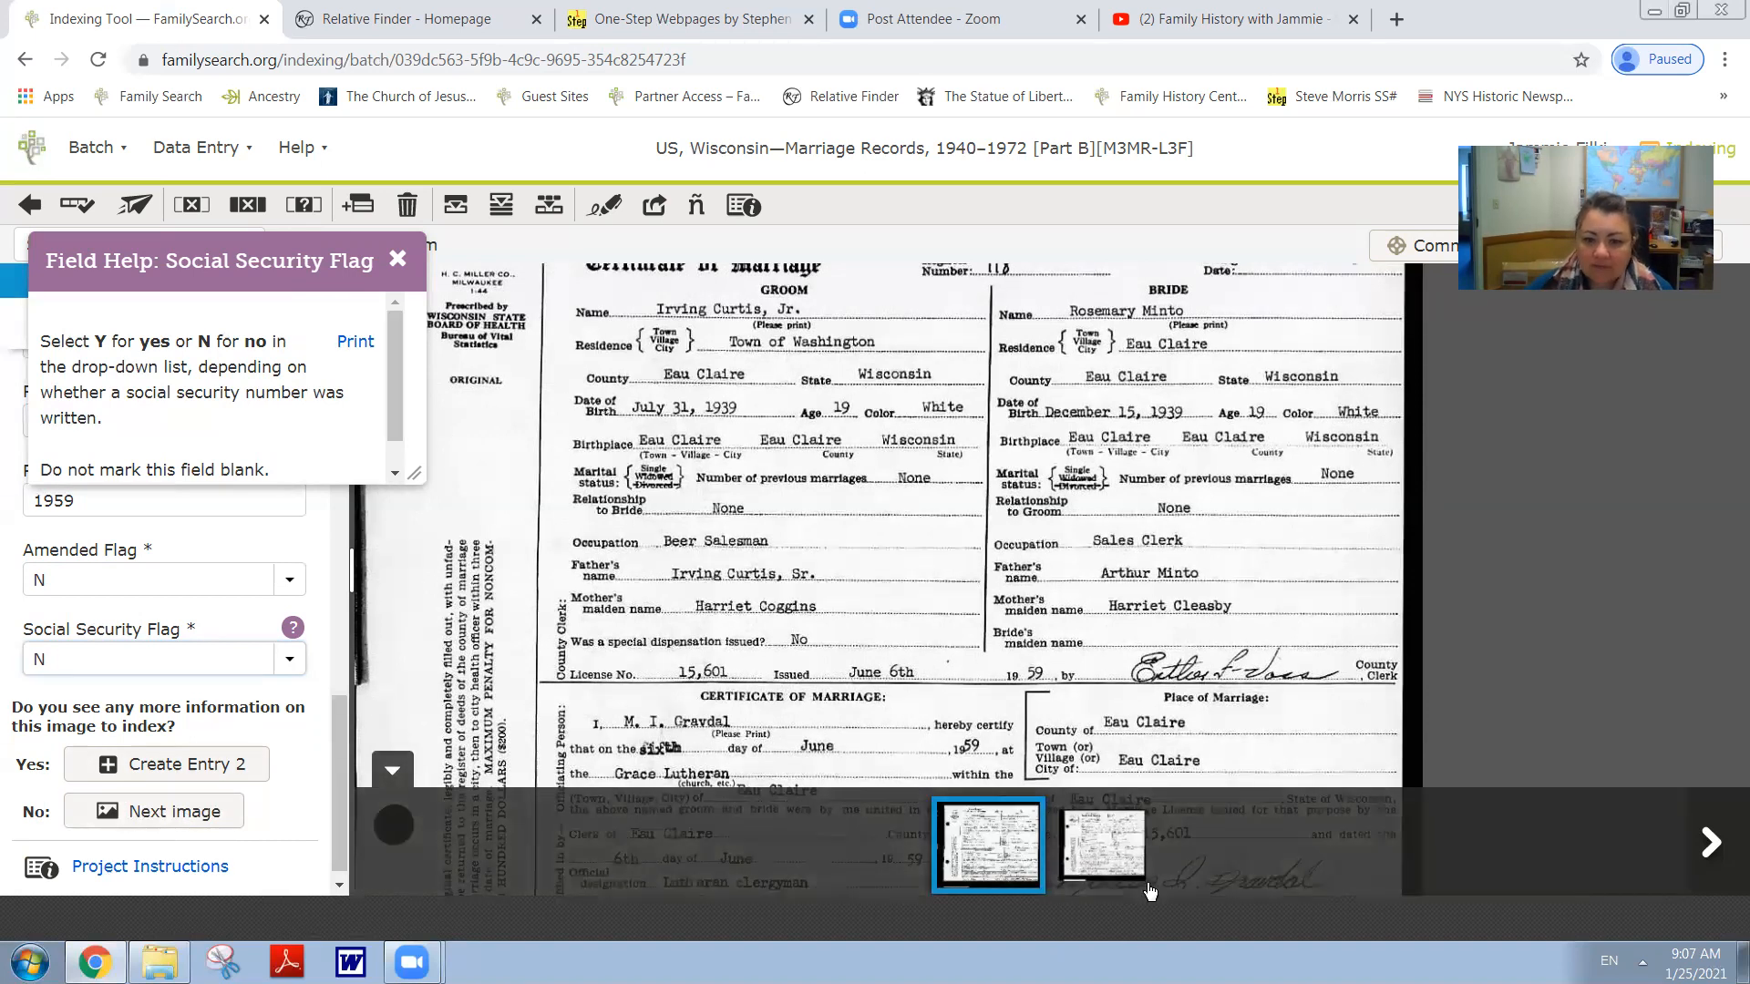
Move on to image 2, close the field help and enter 117 as the State File Number.
click(205, 813)
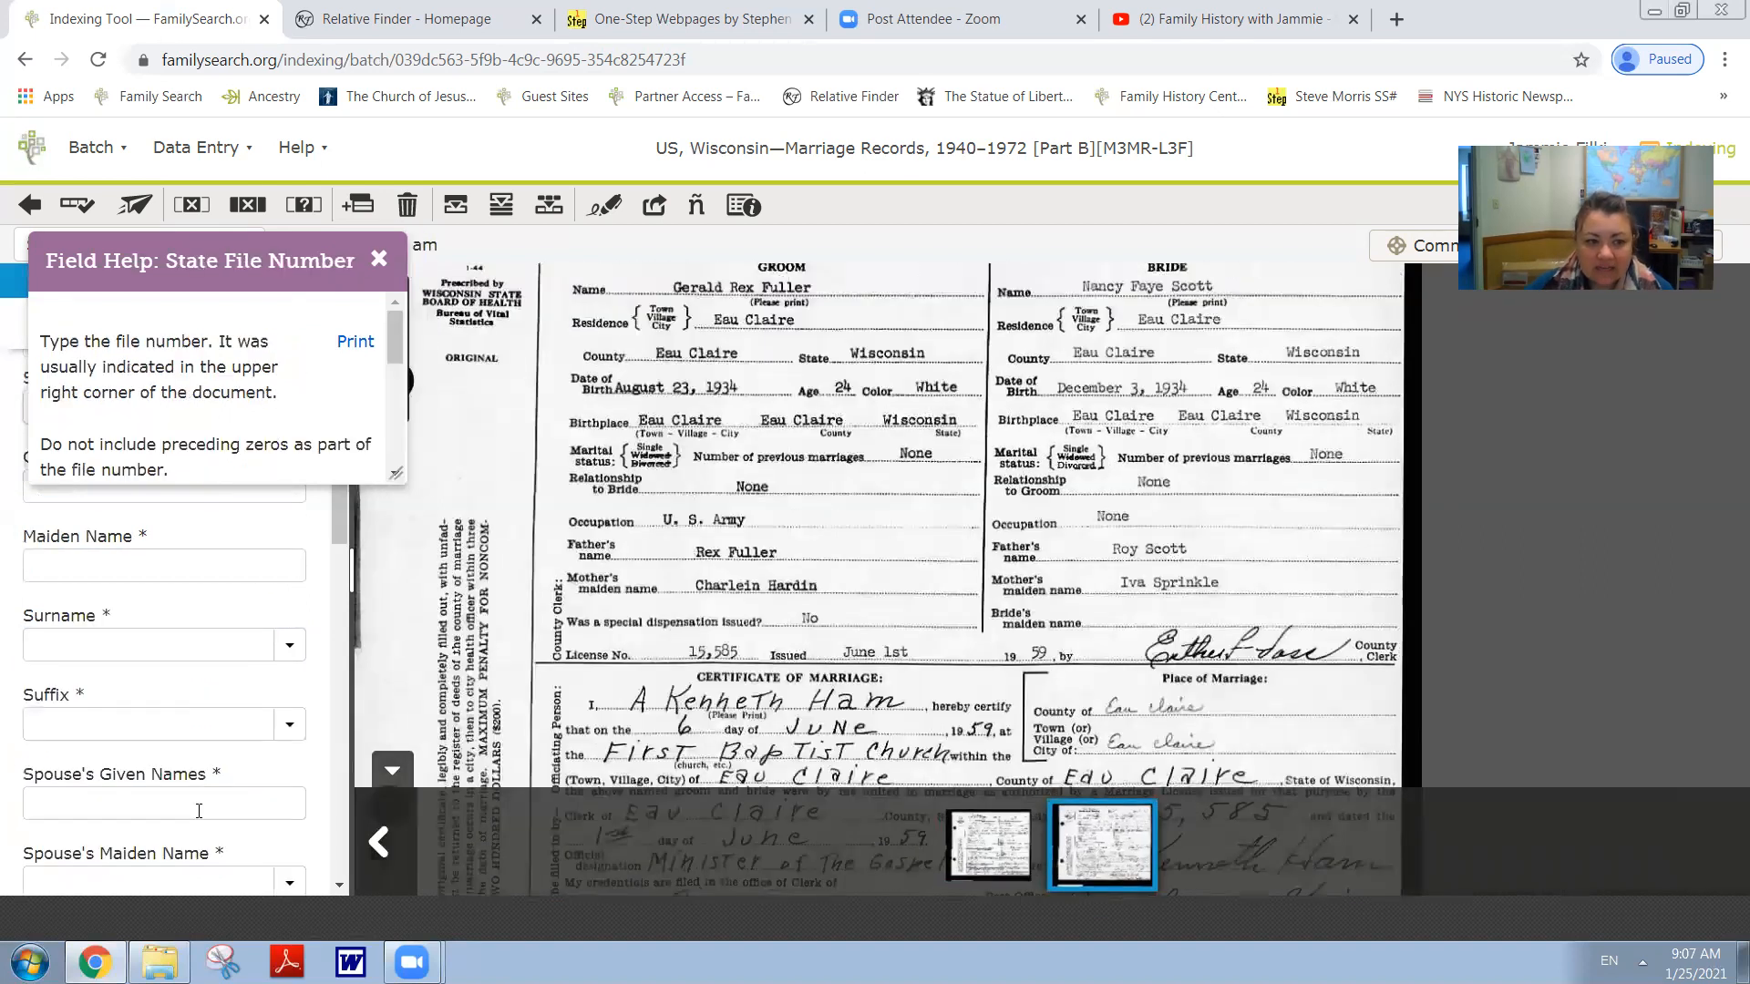
click(379, 259)
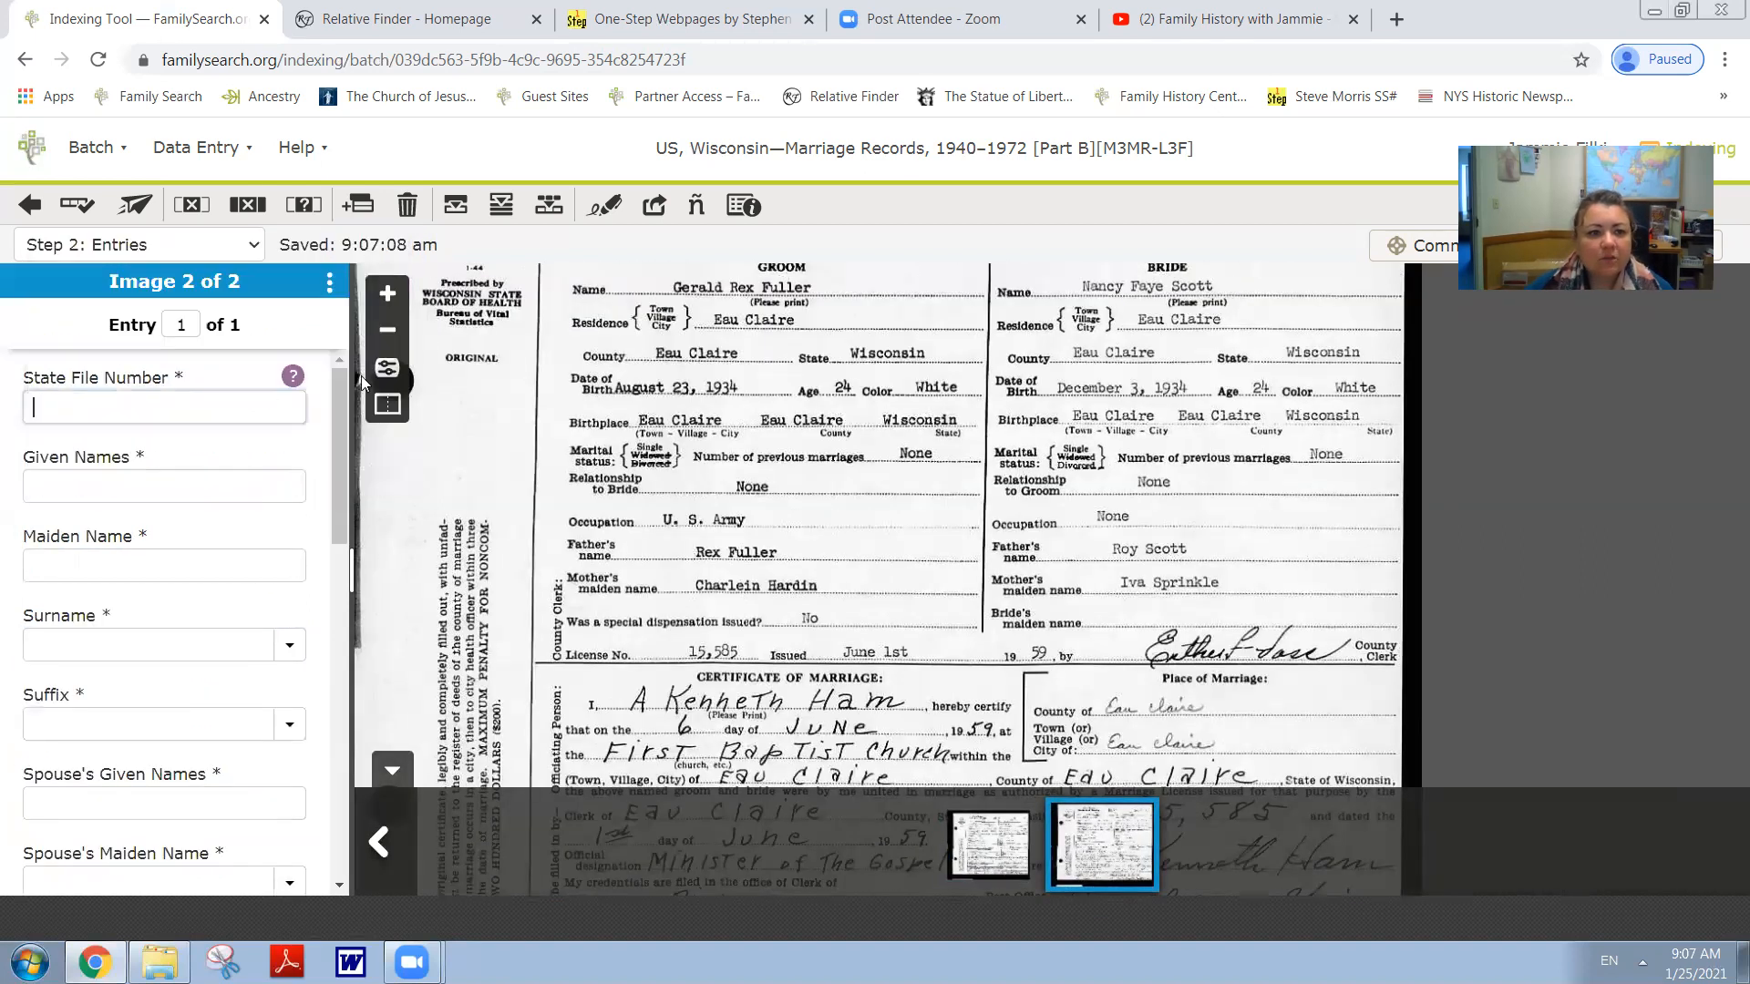
scroll(996, 383, up, 3)
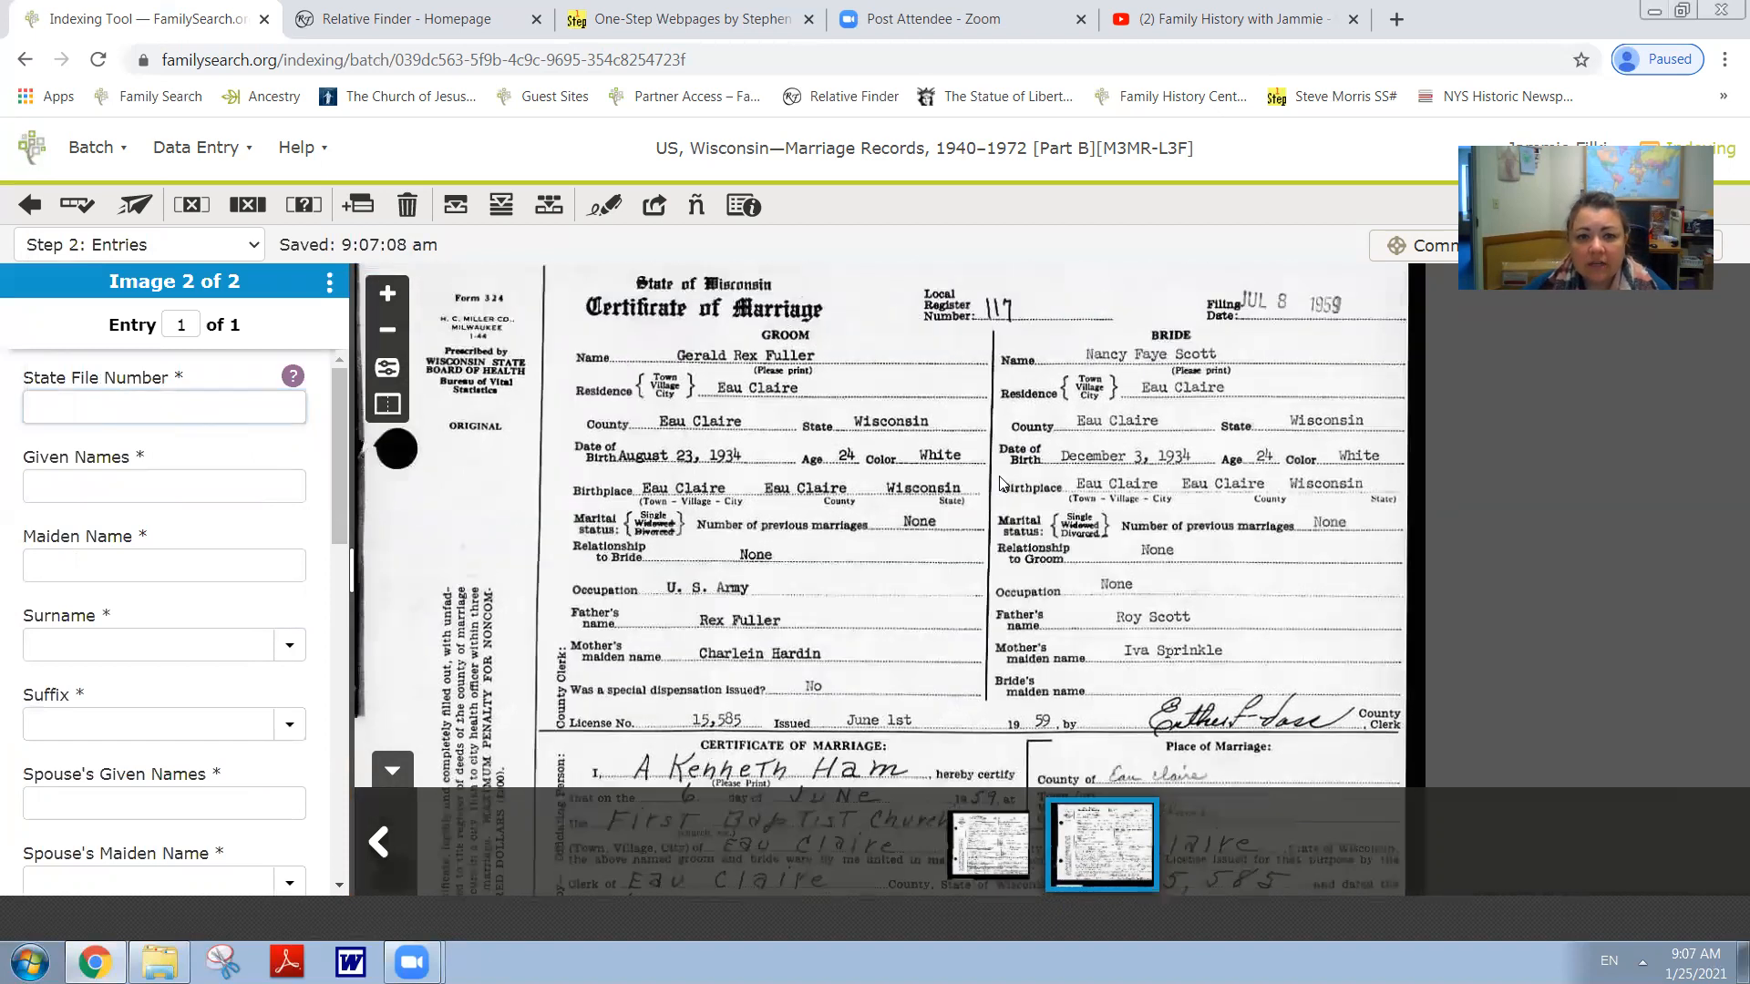
text(117)
key(Tab)
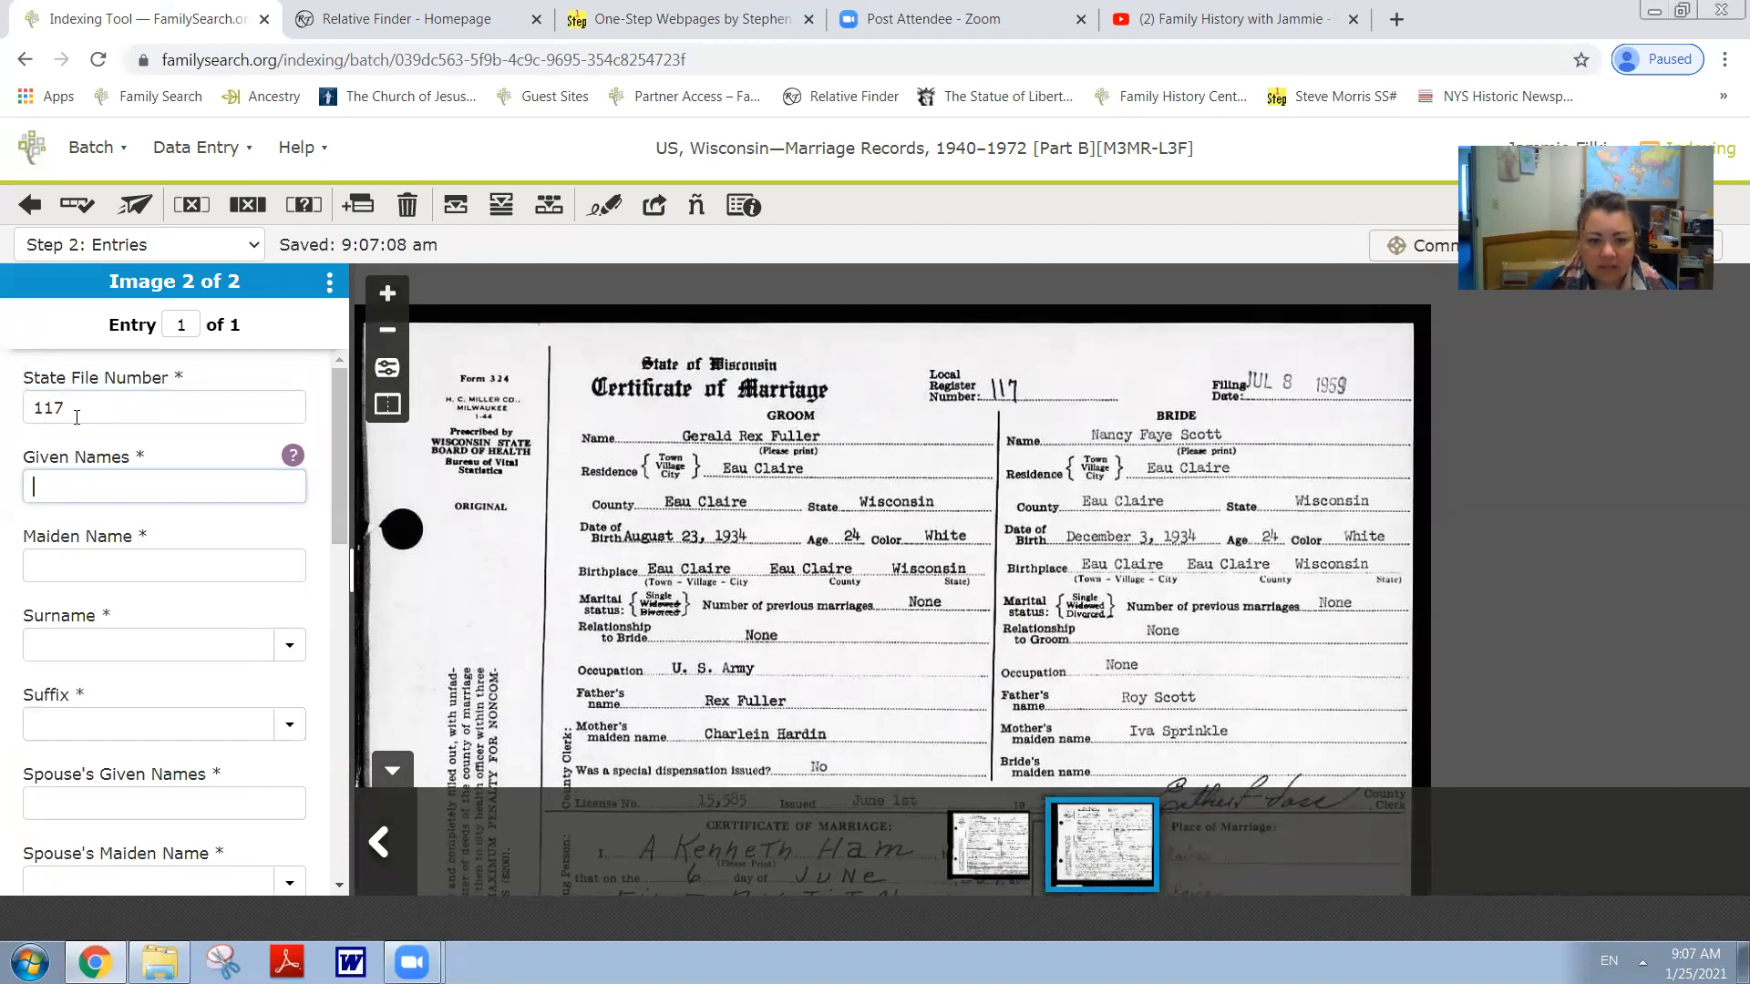
Enter the groom's given names and surname from the certificate, marking his Maiden Name and Suffix as blank.
text(Gerald)
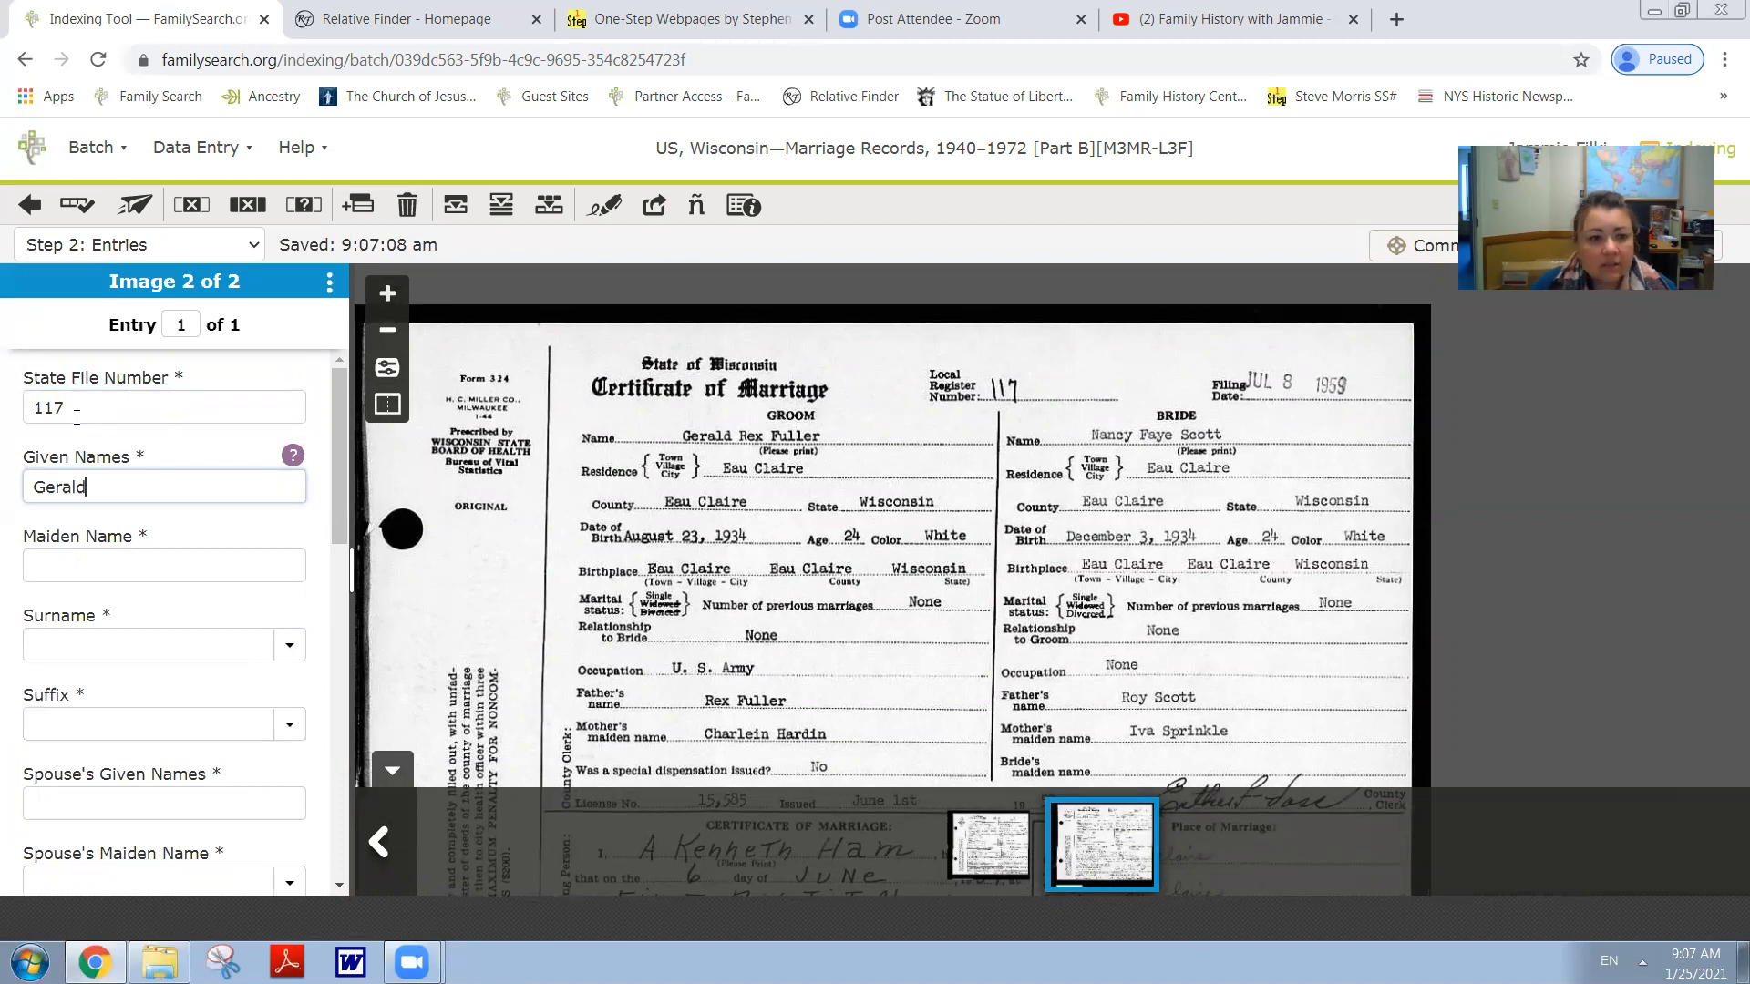
text( Rex)
key(Tab)
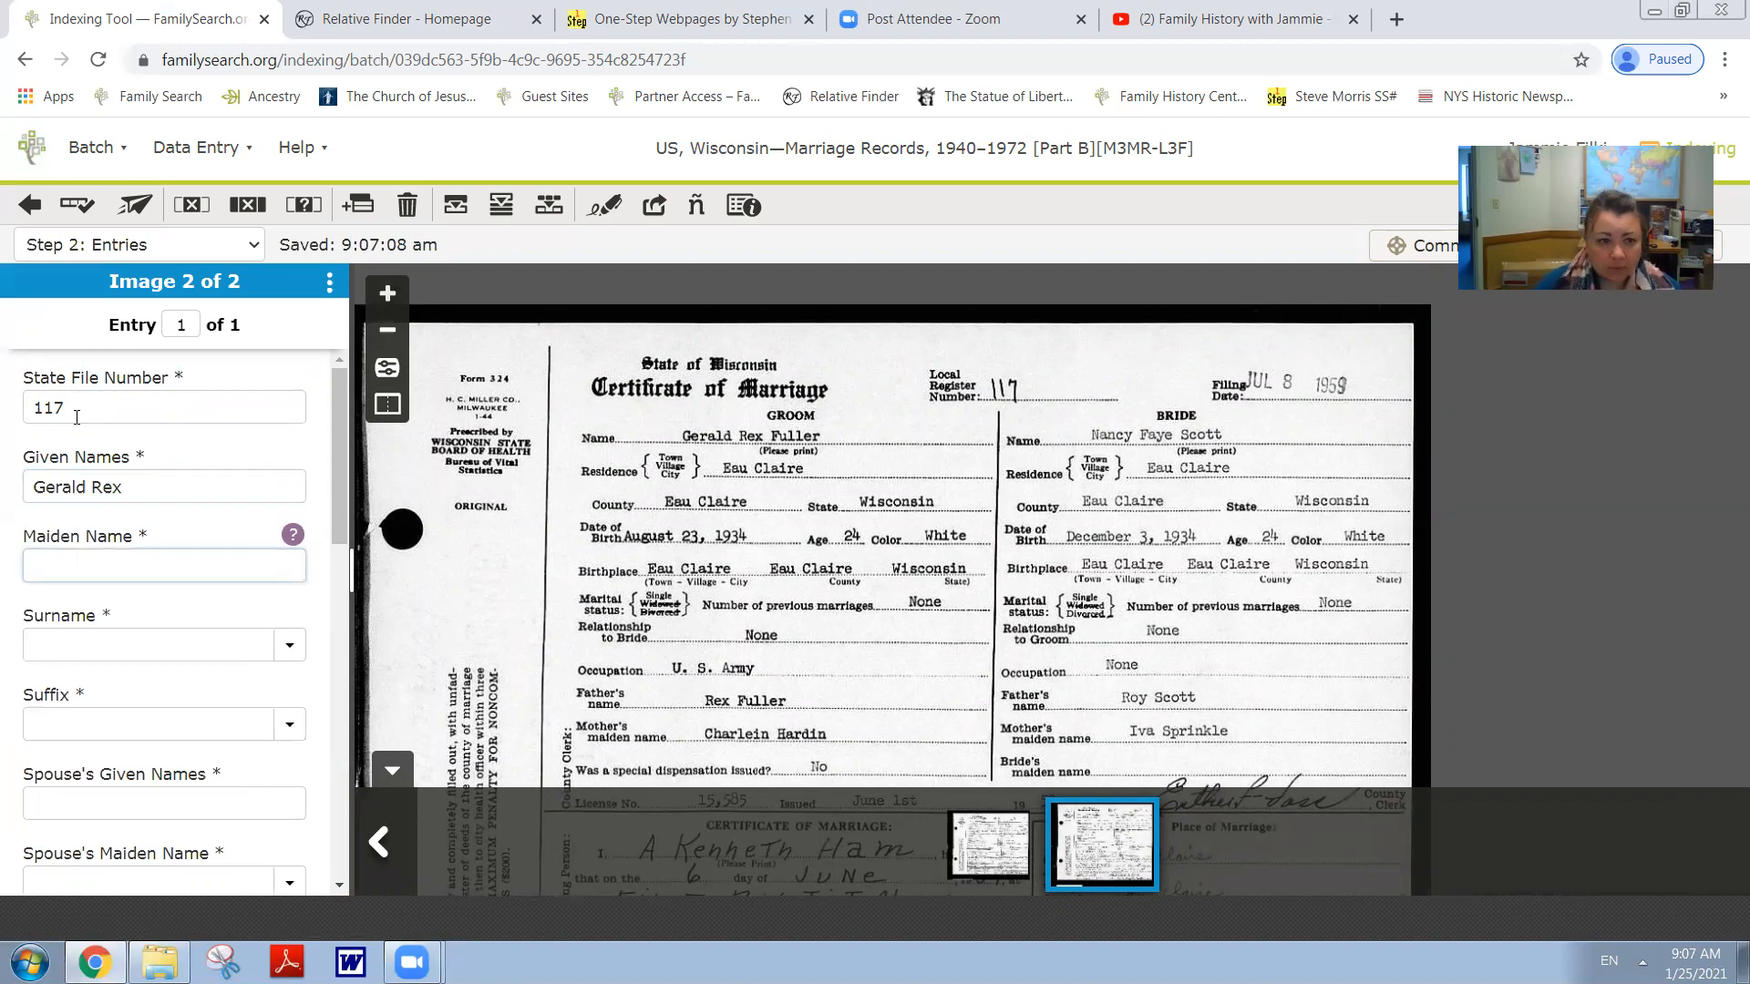
key(ctrl+b)
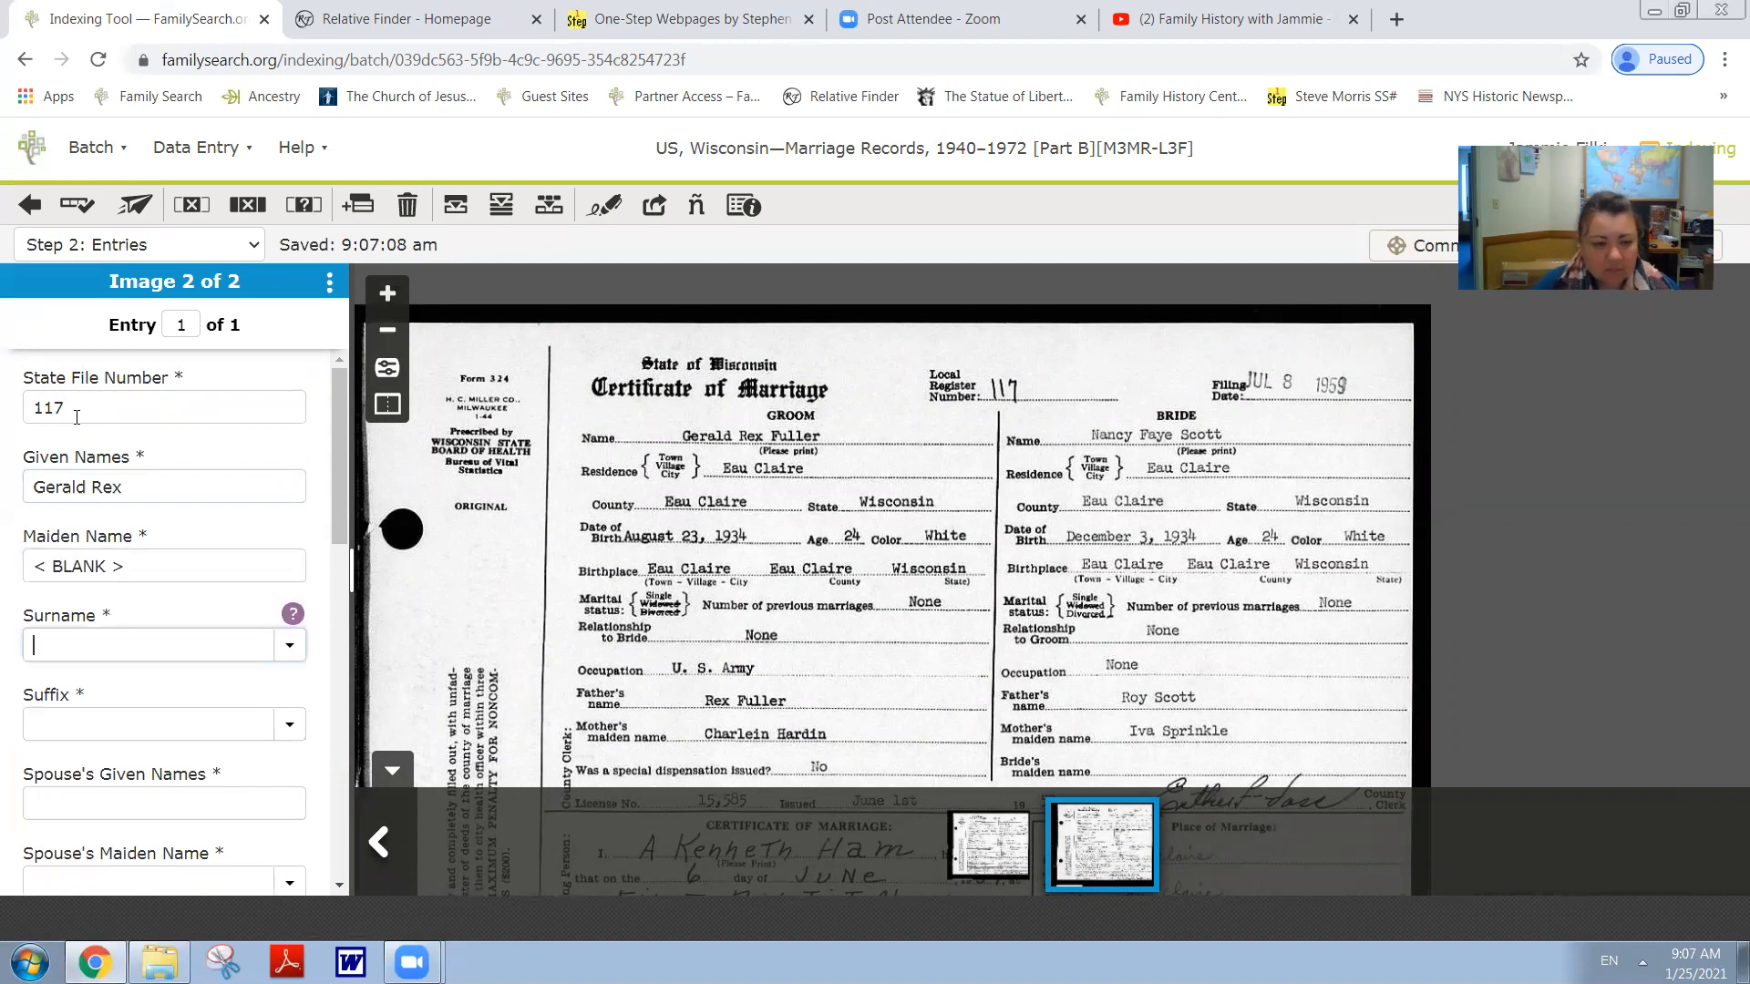
text(Fuller)
key(Tab)
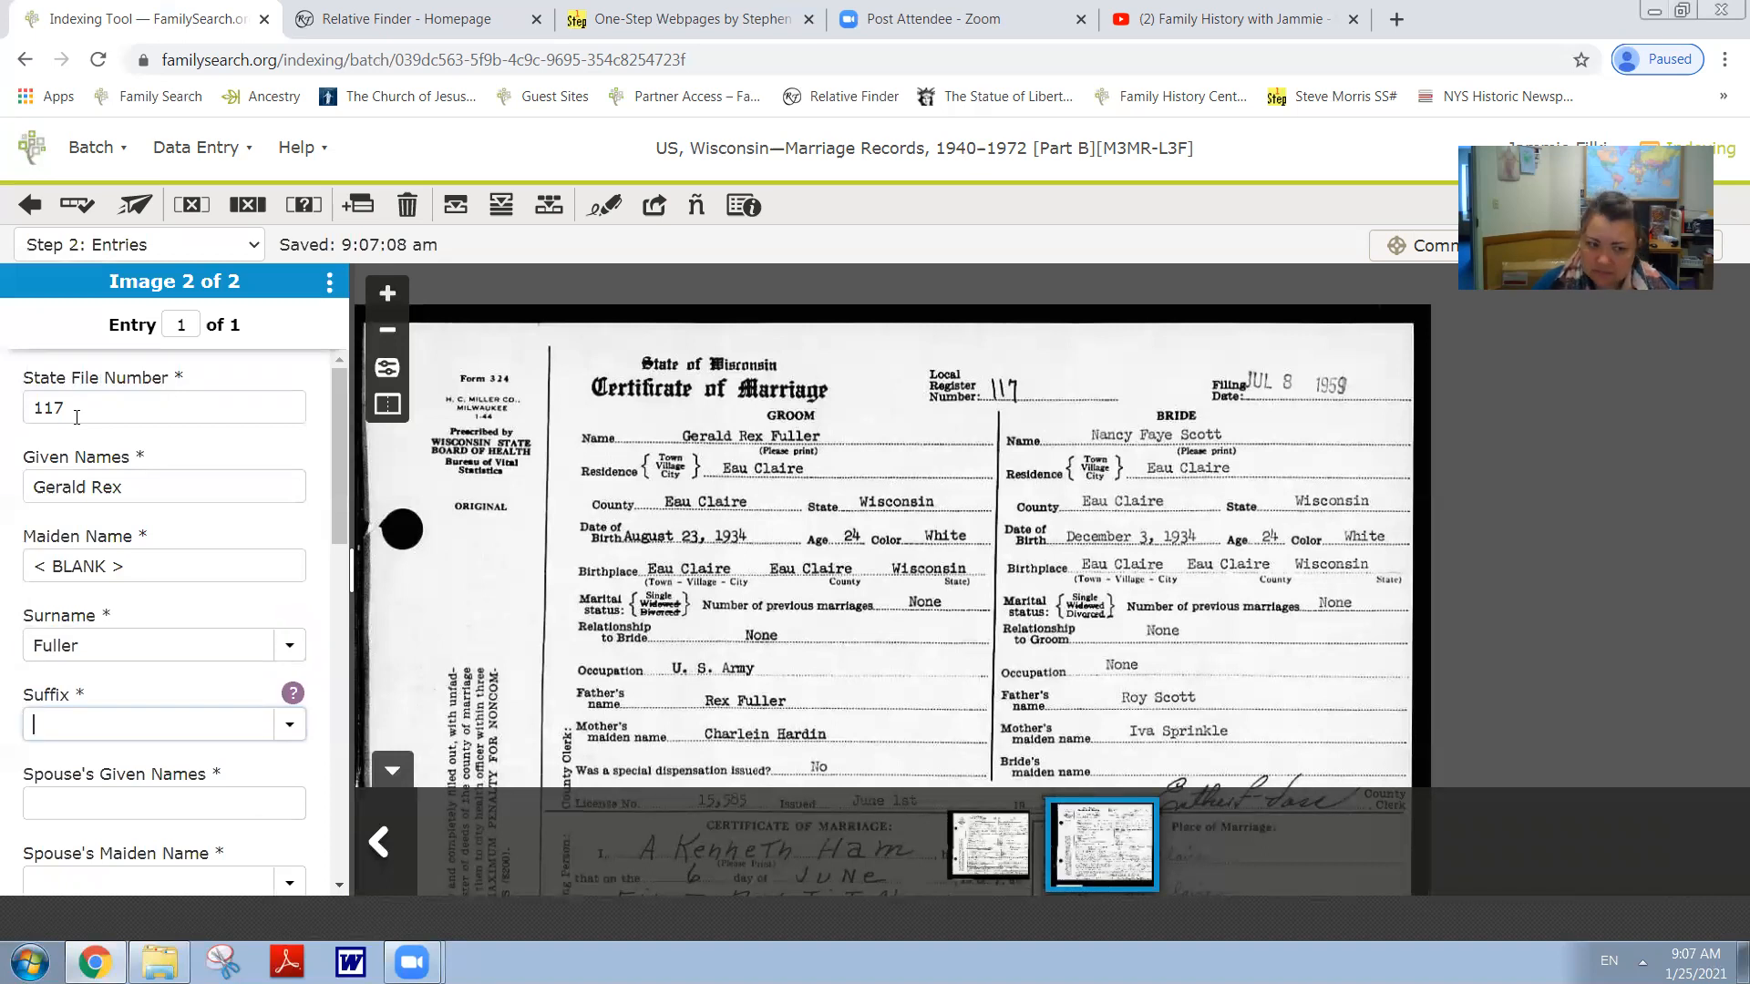
click(290, 724)
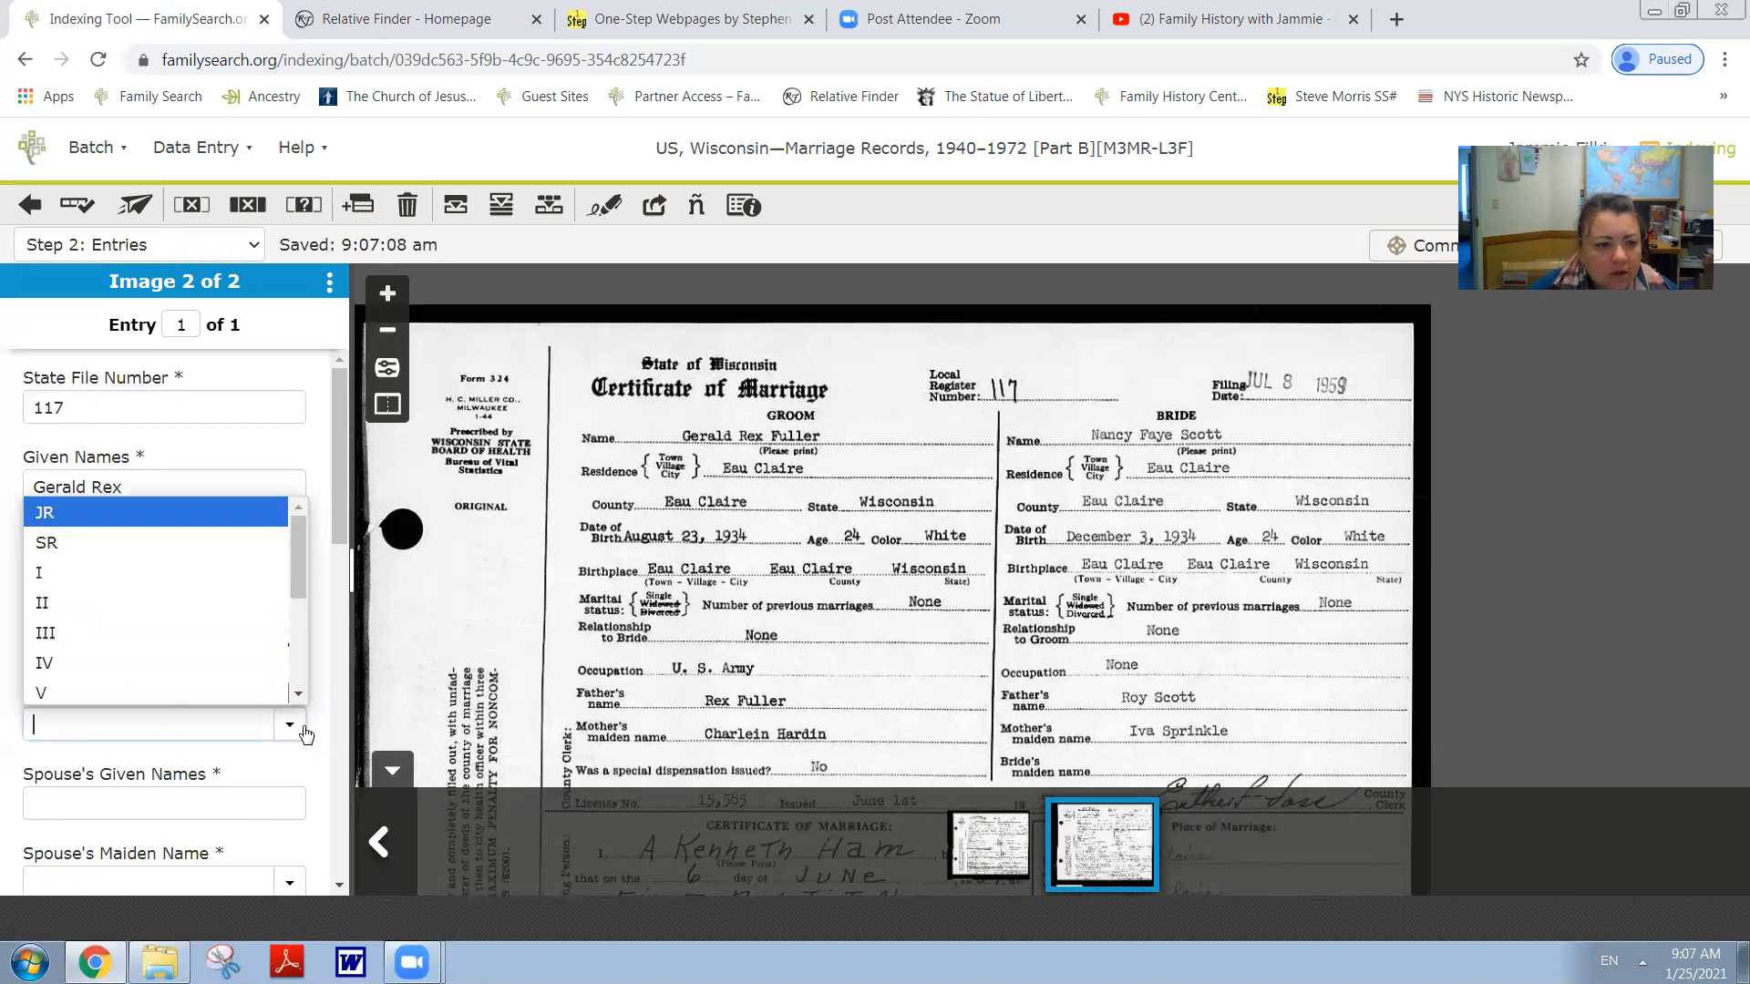
drag(295, 576, 307, 512)
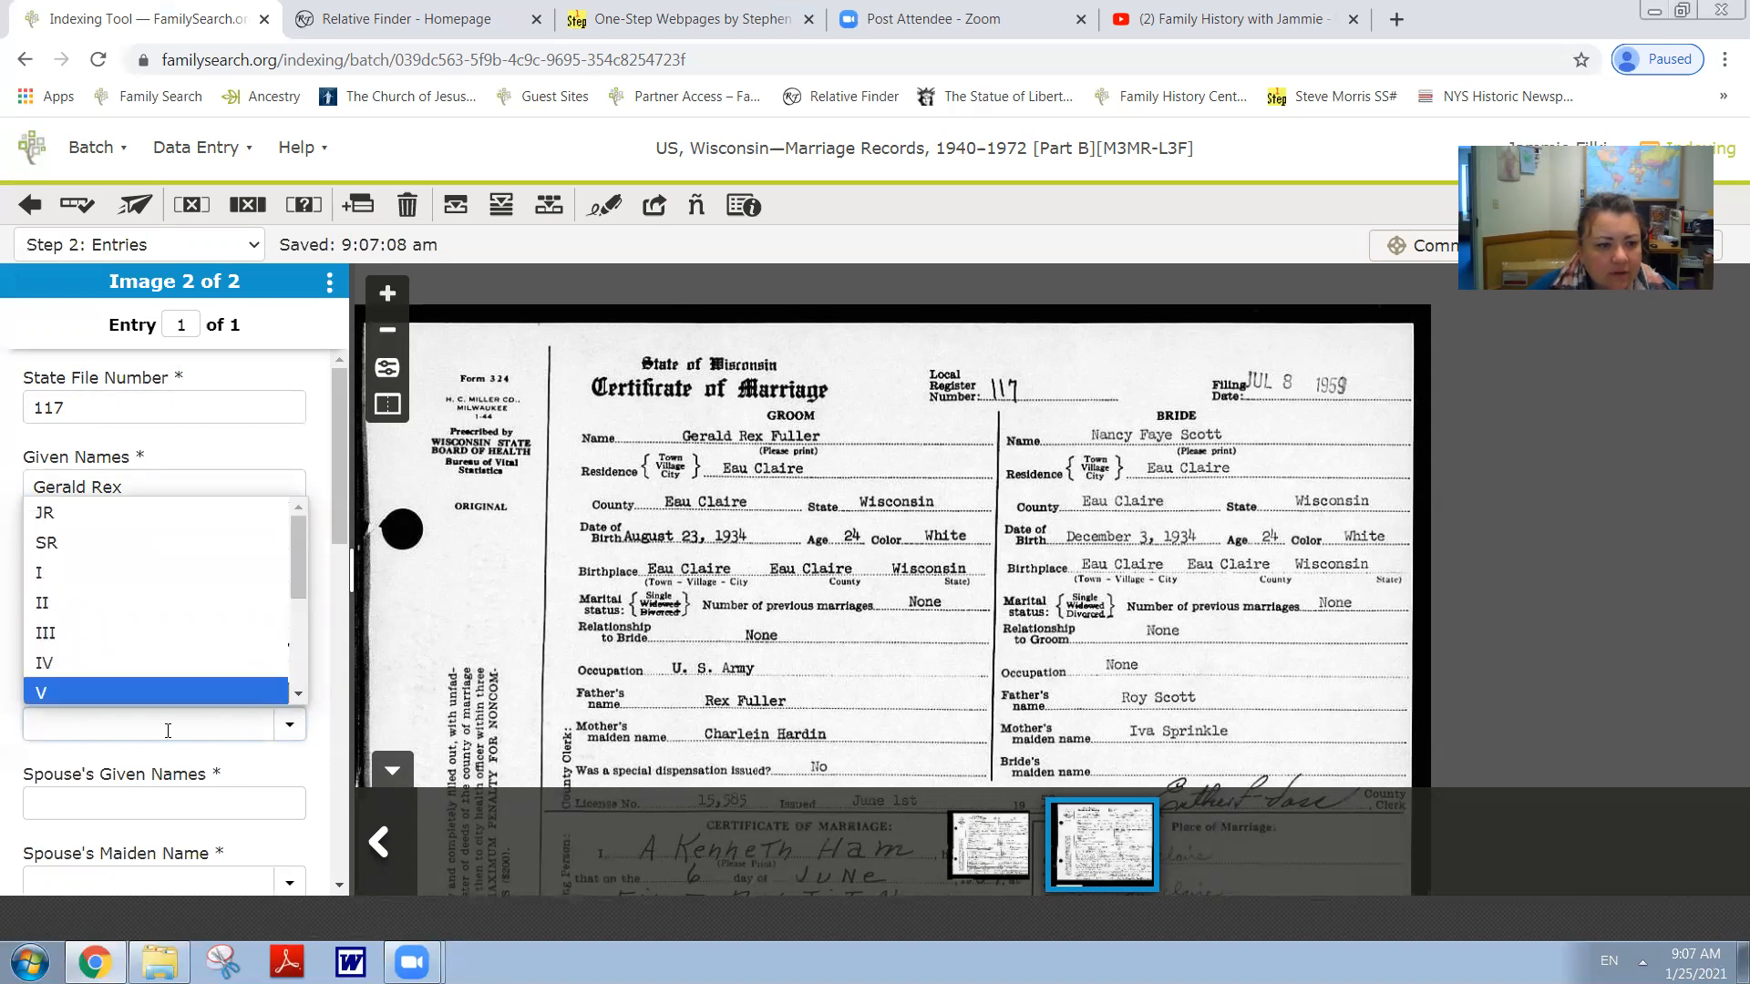
key(ctrl+b)
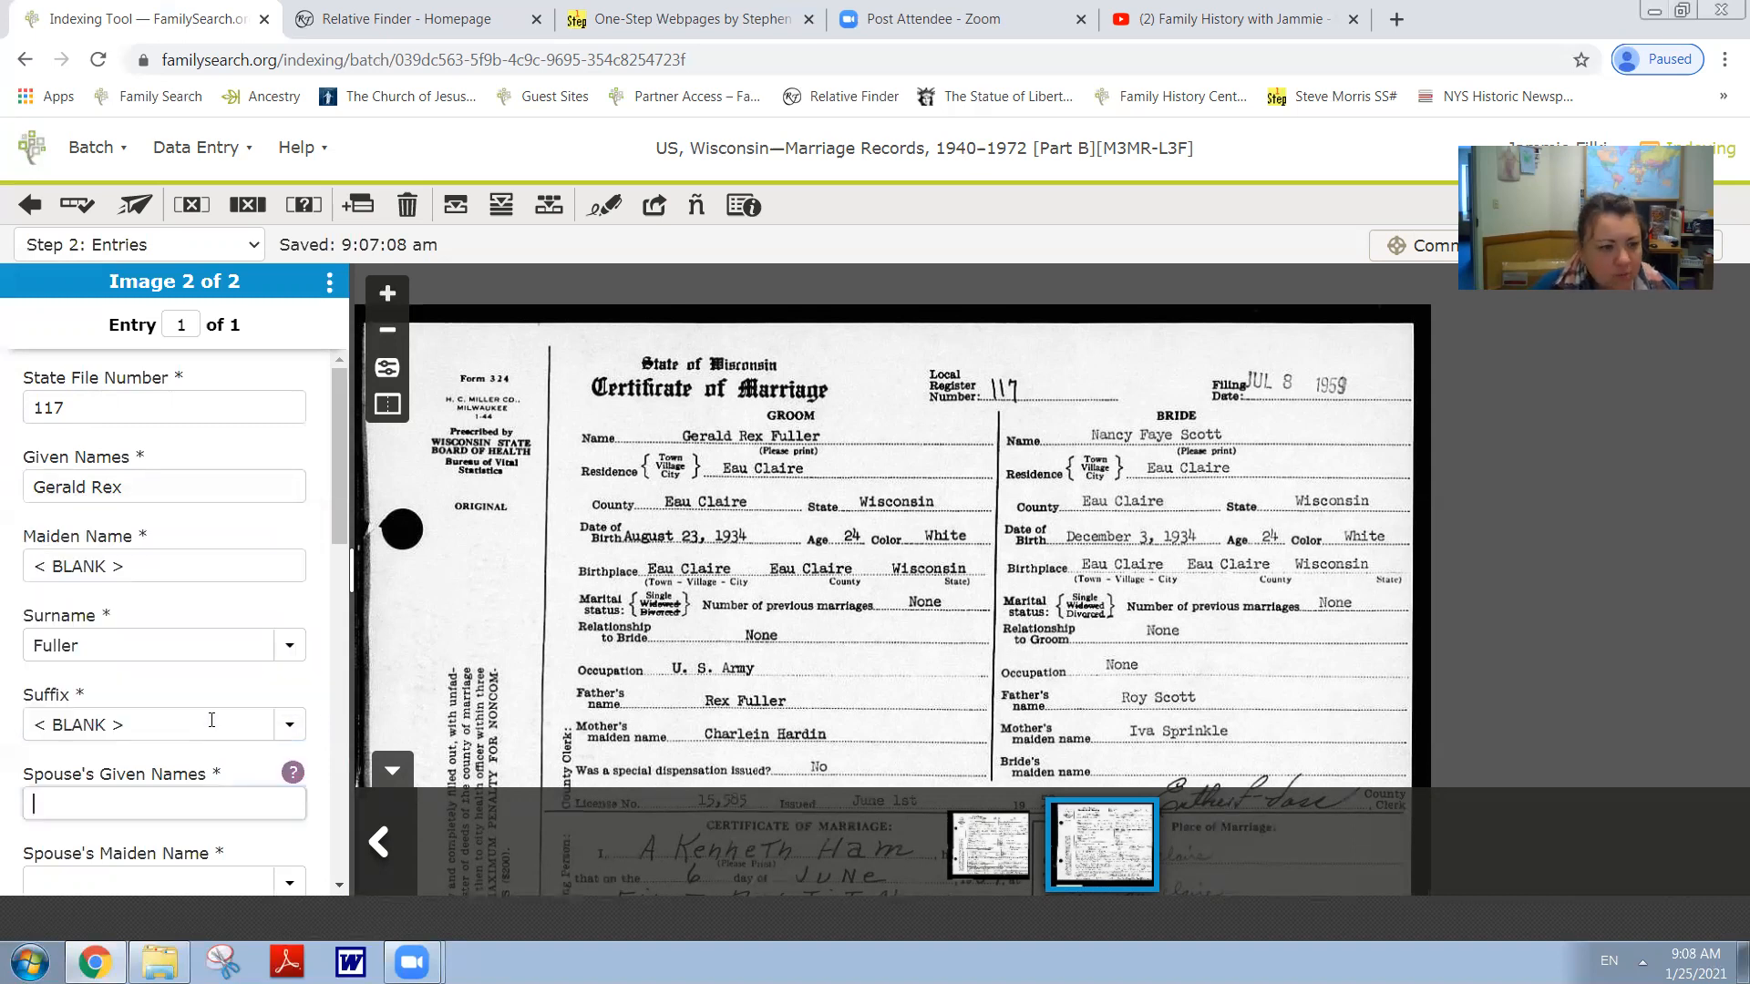
Enter the bride's given names from the certificate as the Spouse's Given Names.
drag(334, 482, 344, 576)
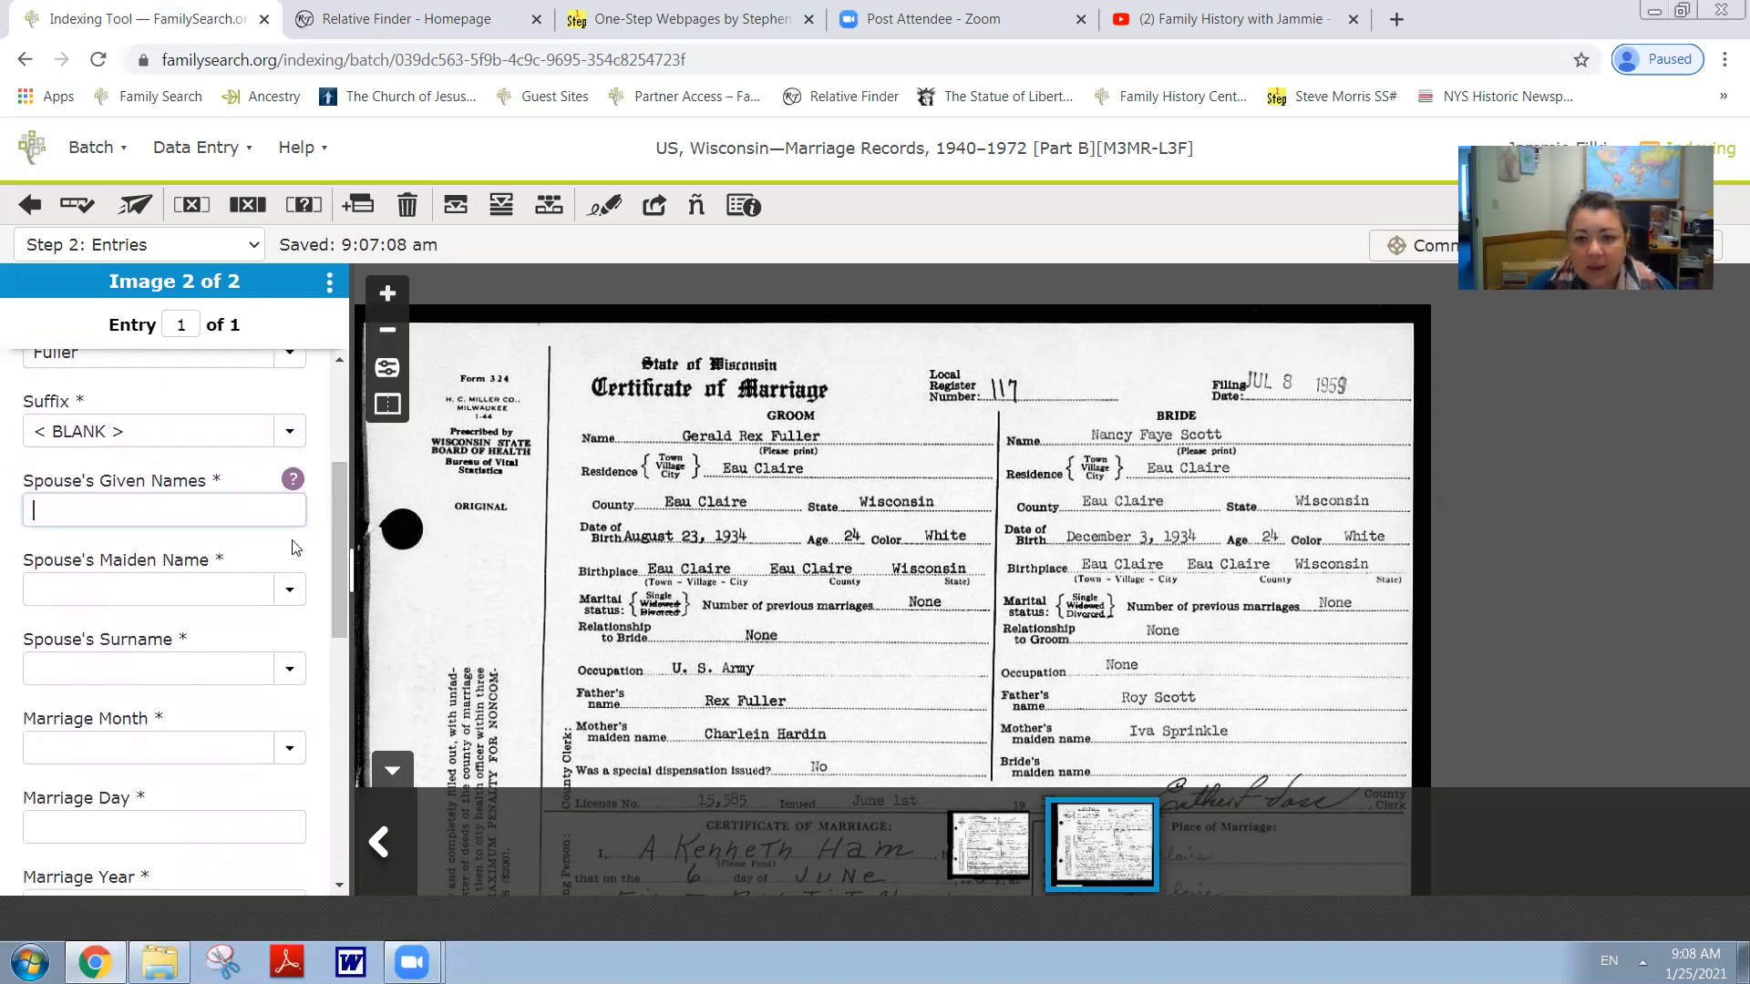
text(Nancy Fe)
key(BackSpace)
text(ate)
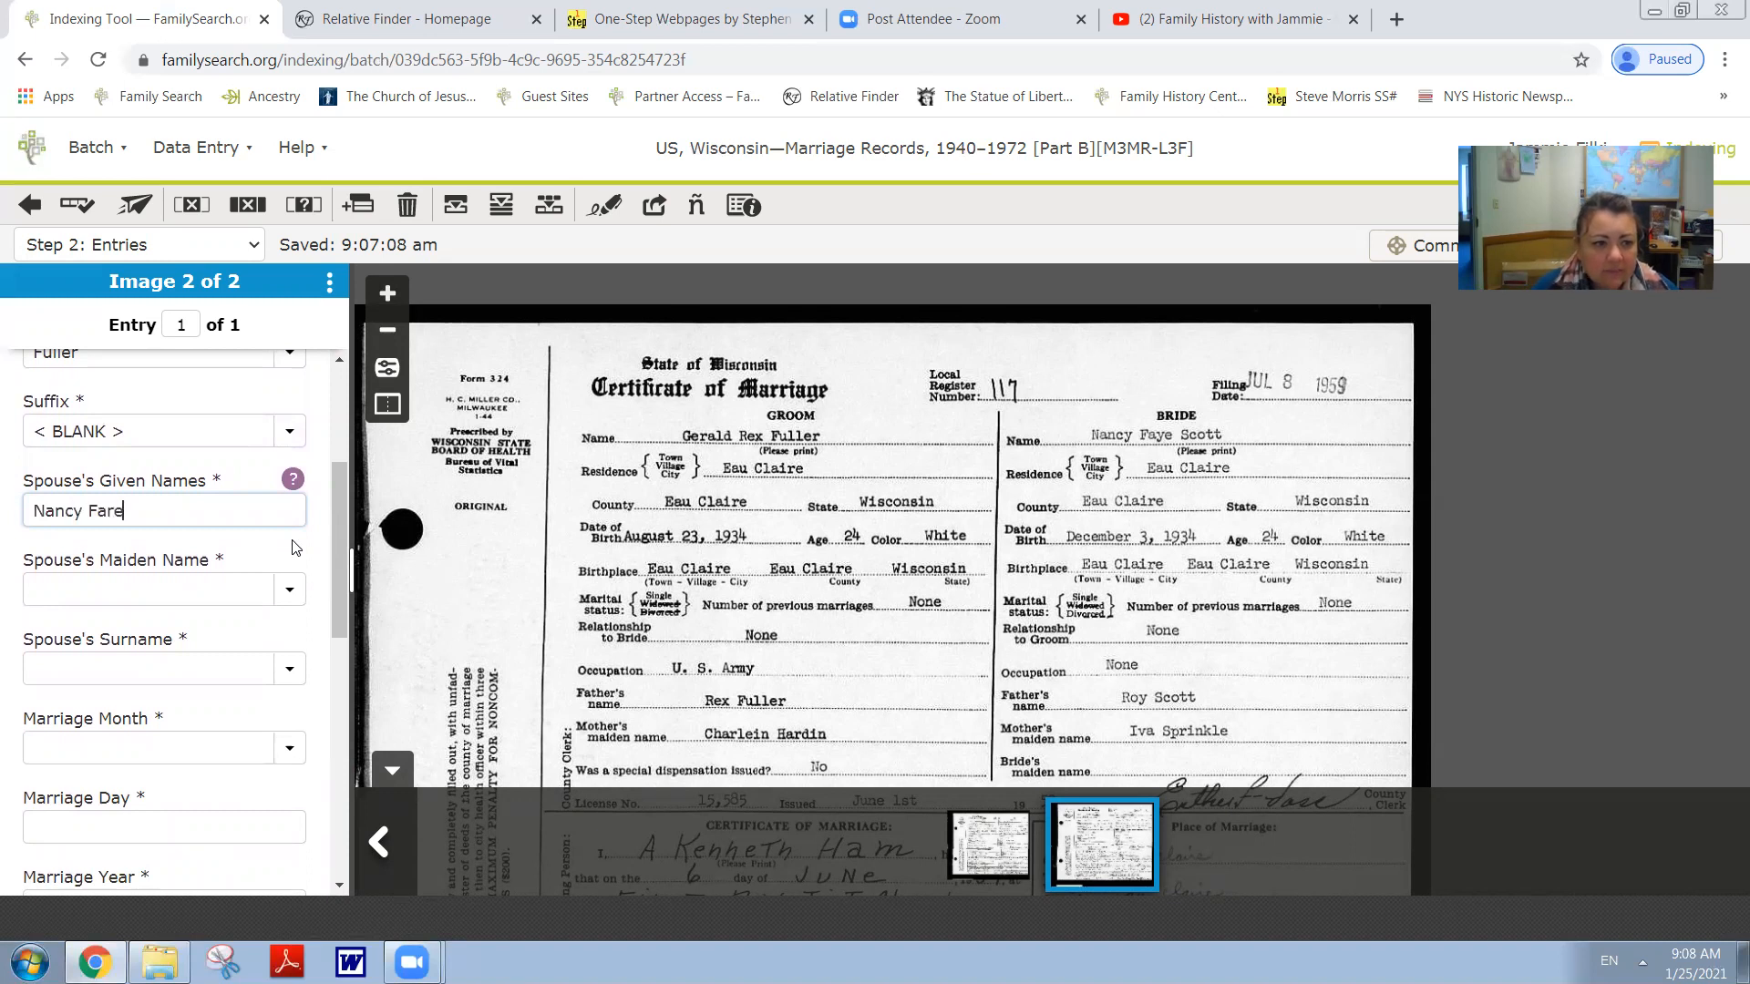
key(BackSpace)
key(BackSpace)
text(ye)
key(Tab)
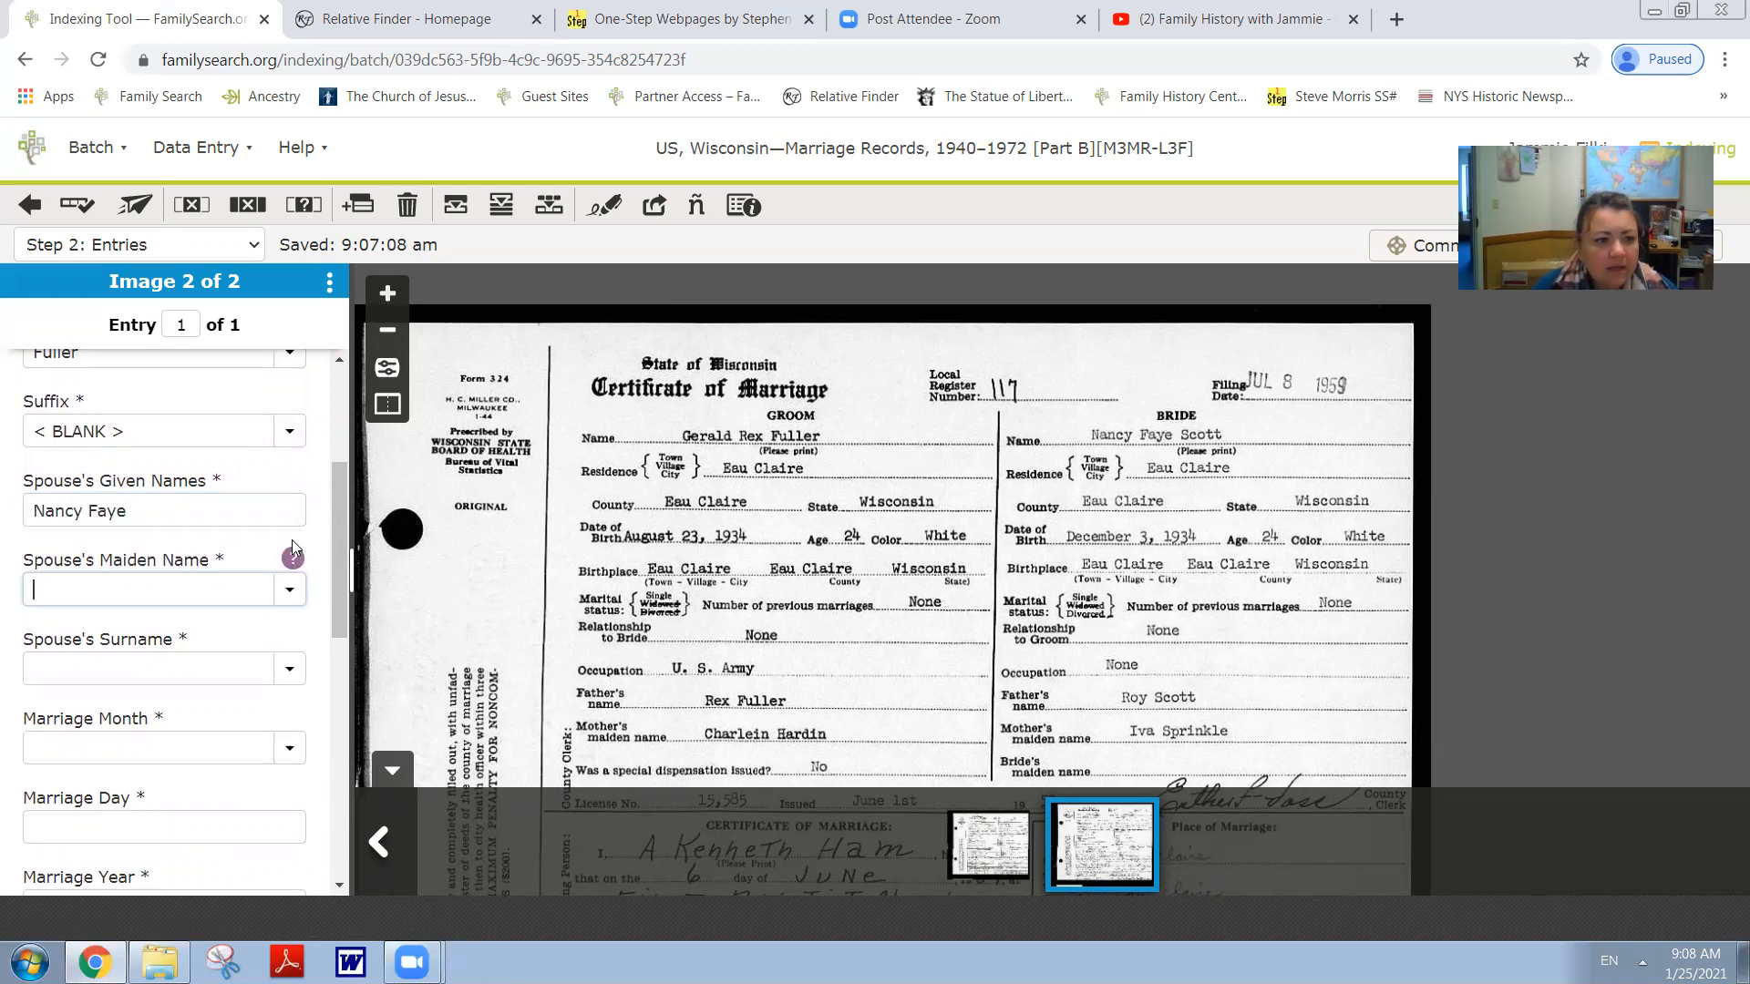
Fill in the Spouse's Maiden Name with the bride's family name and the Spouse's Surname with the groom's surname.
text(Scott)
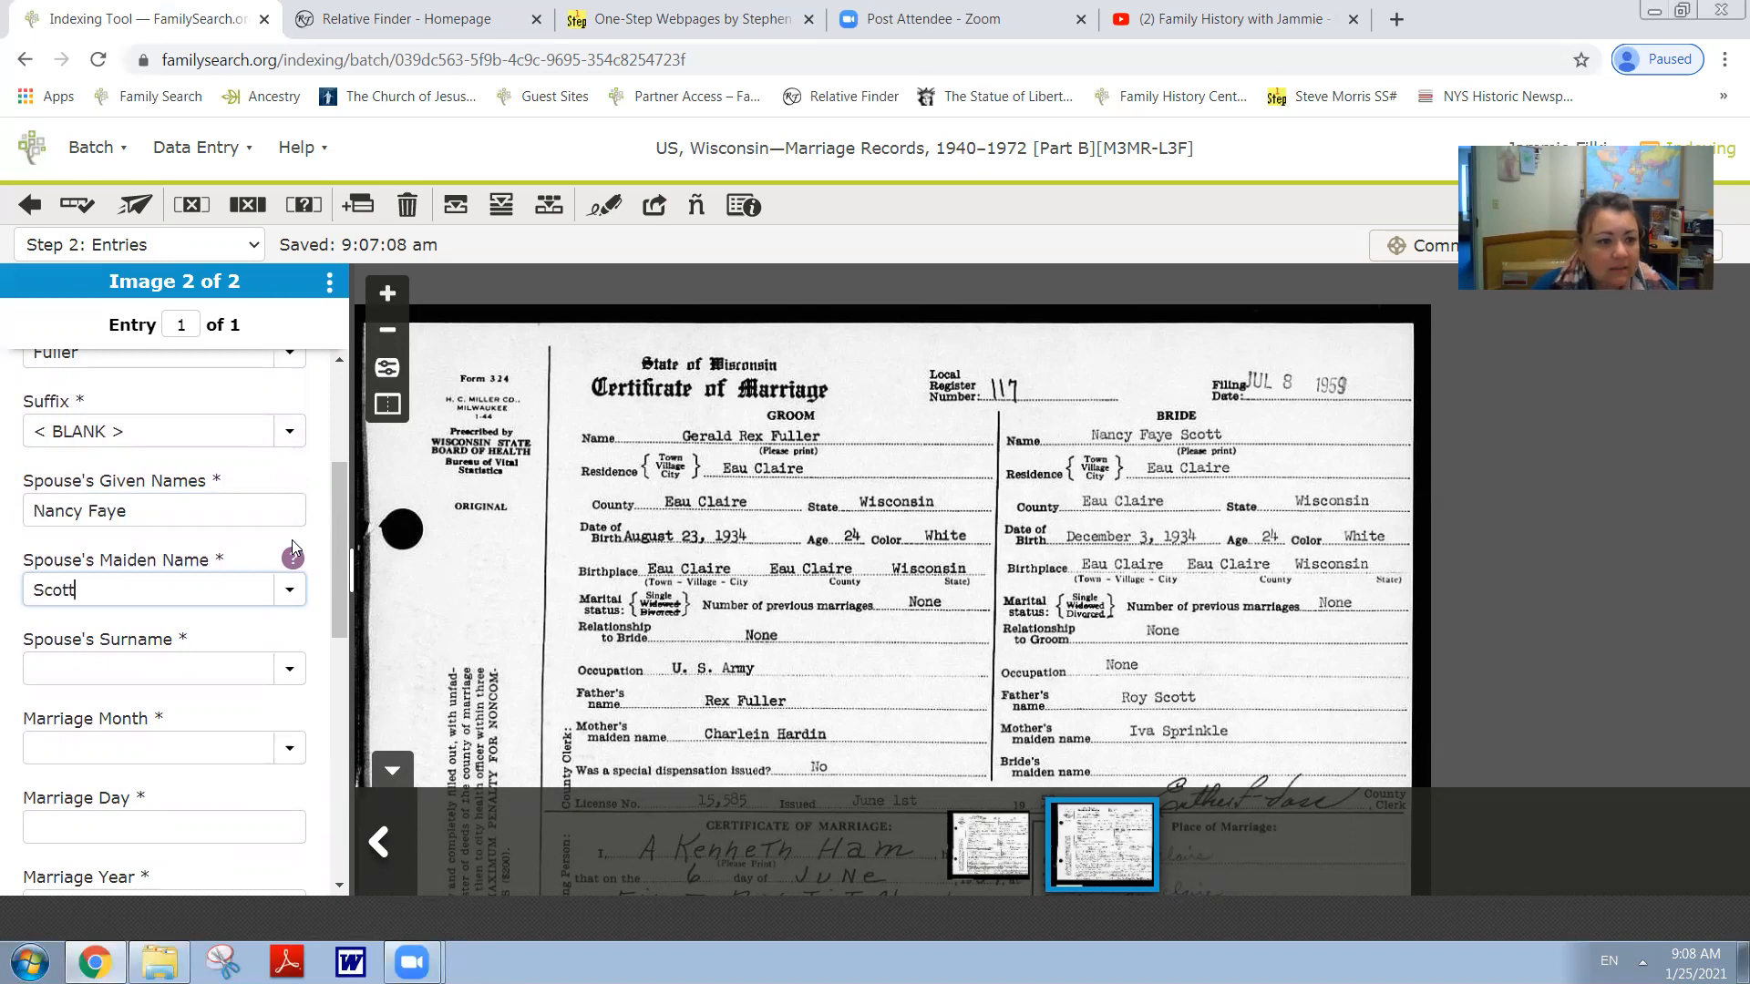
key(Tab)
text(F)
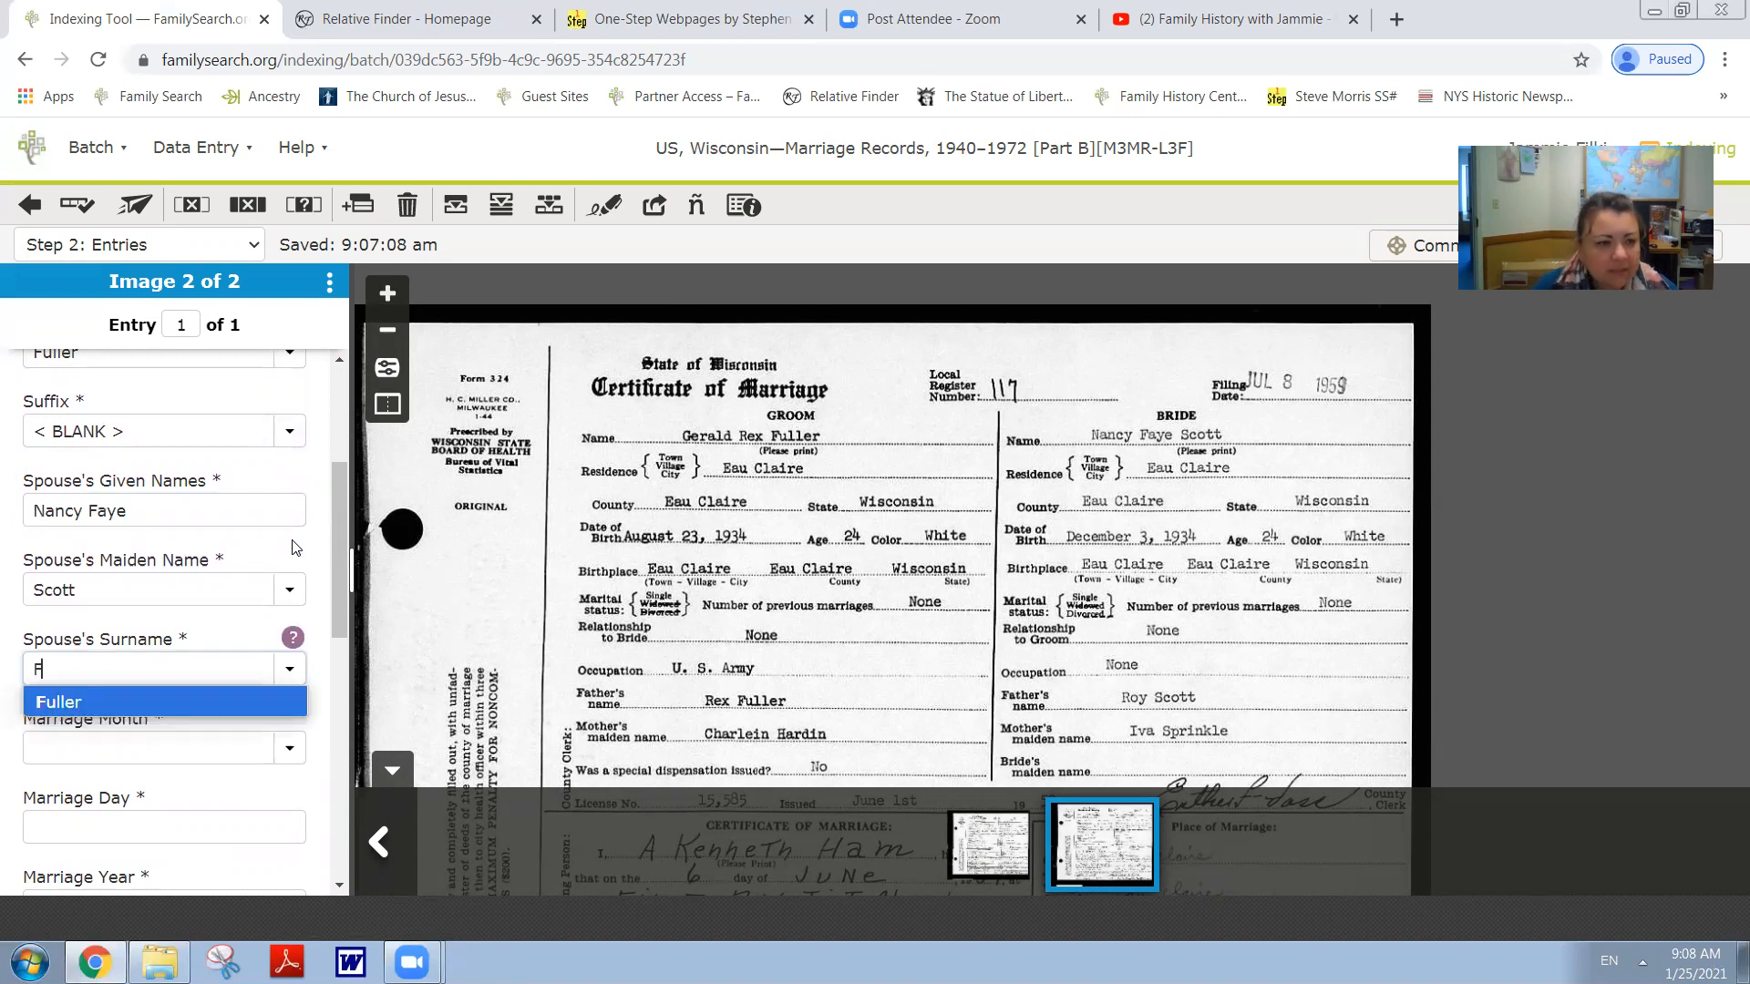
key(Return)
key(Tab)
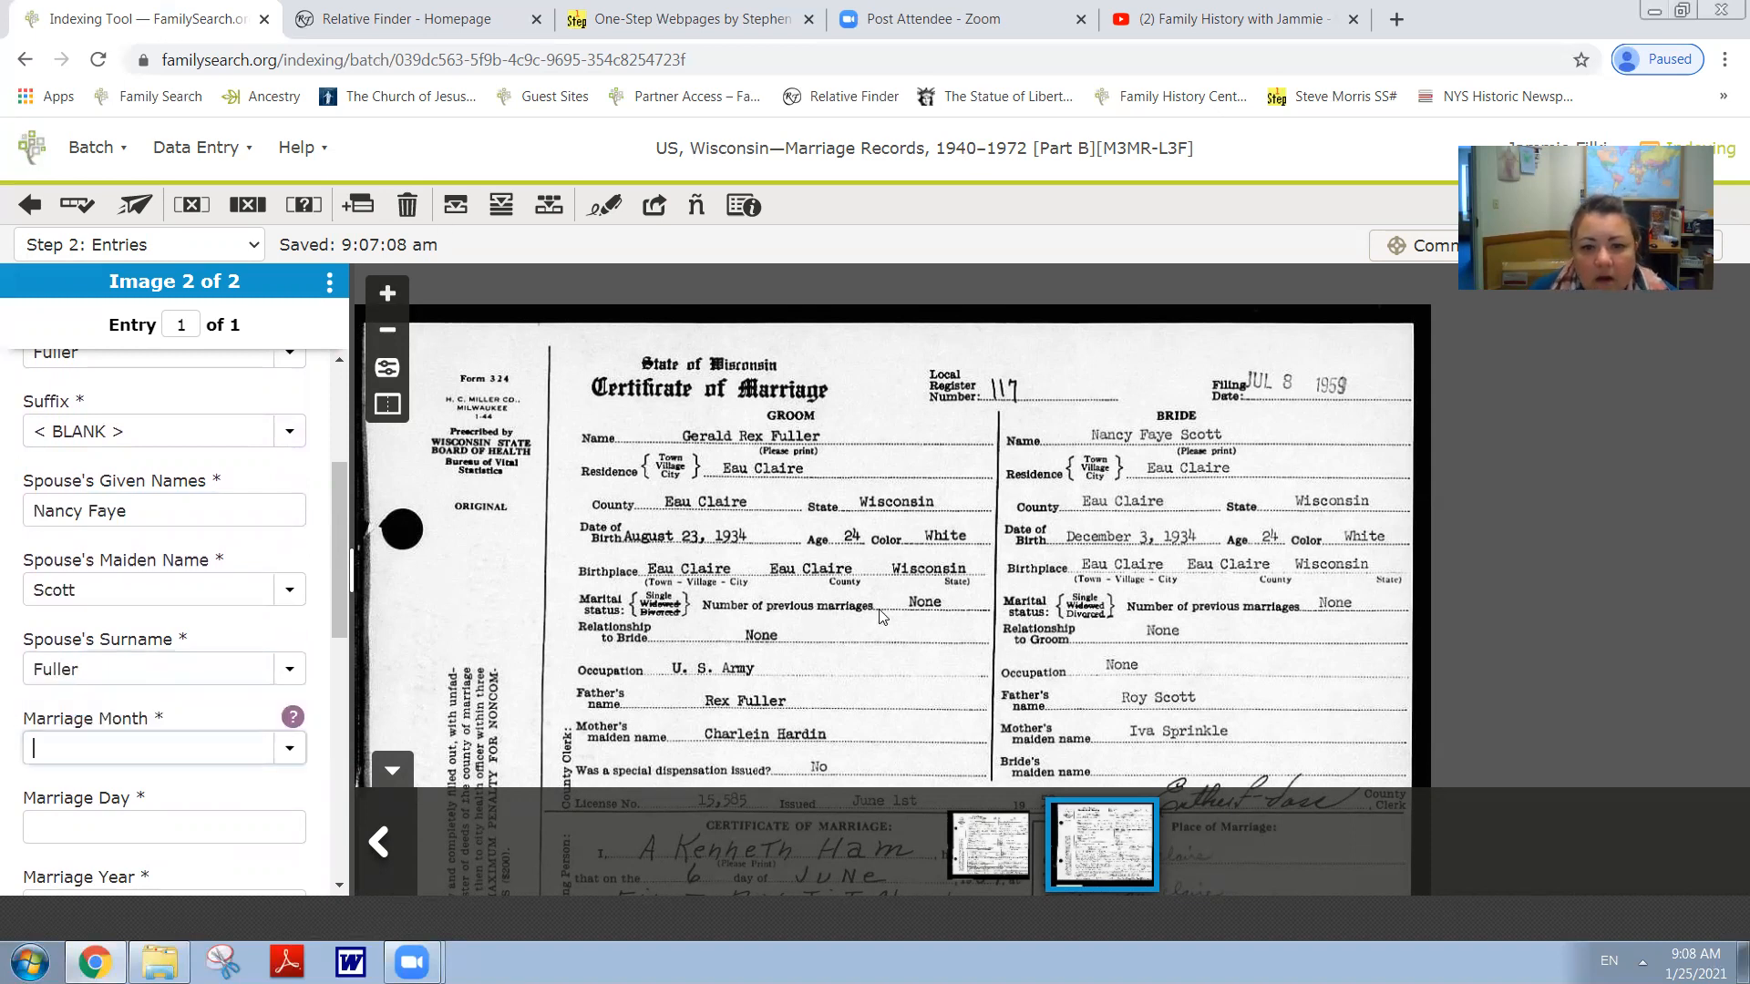
Enter the marriage date from the officiant's section of the certificate as month Jun, day 6, year 1959.
scroll(881, 512, down, 1)
scroll(881, 511, down, 4)
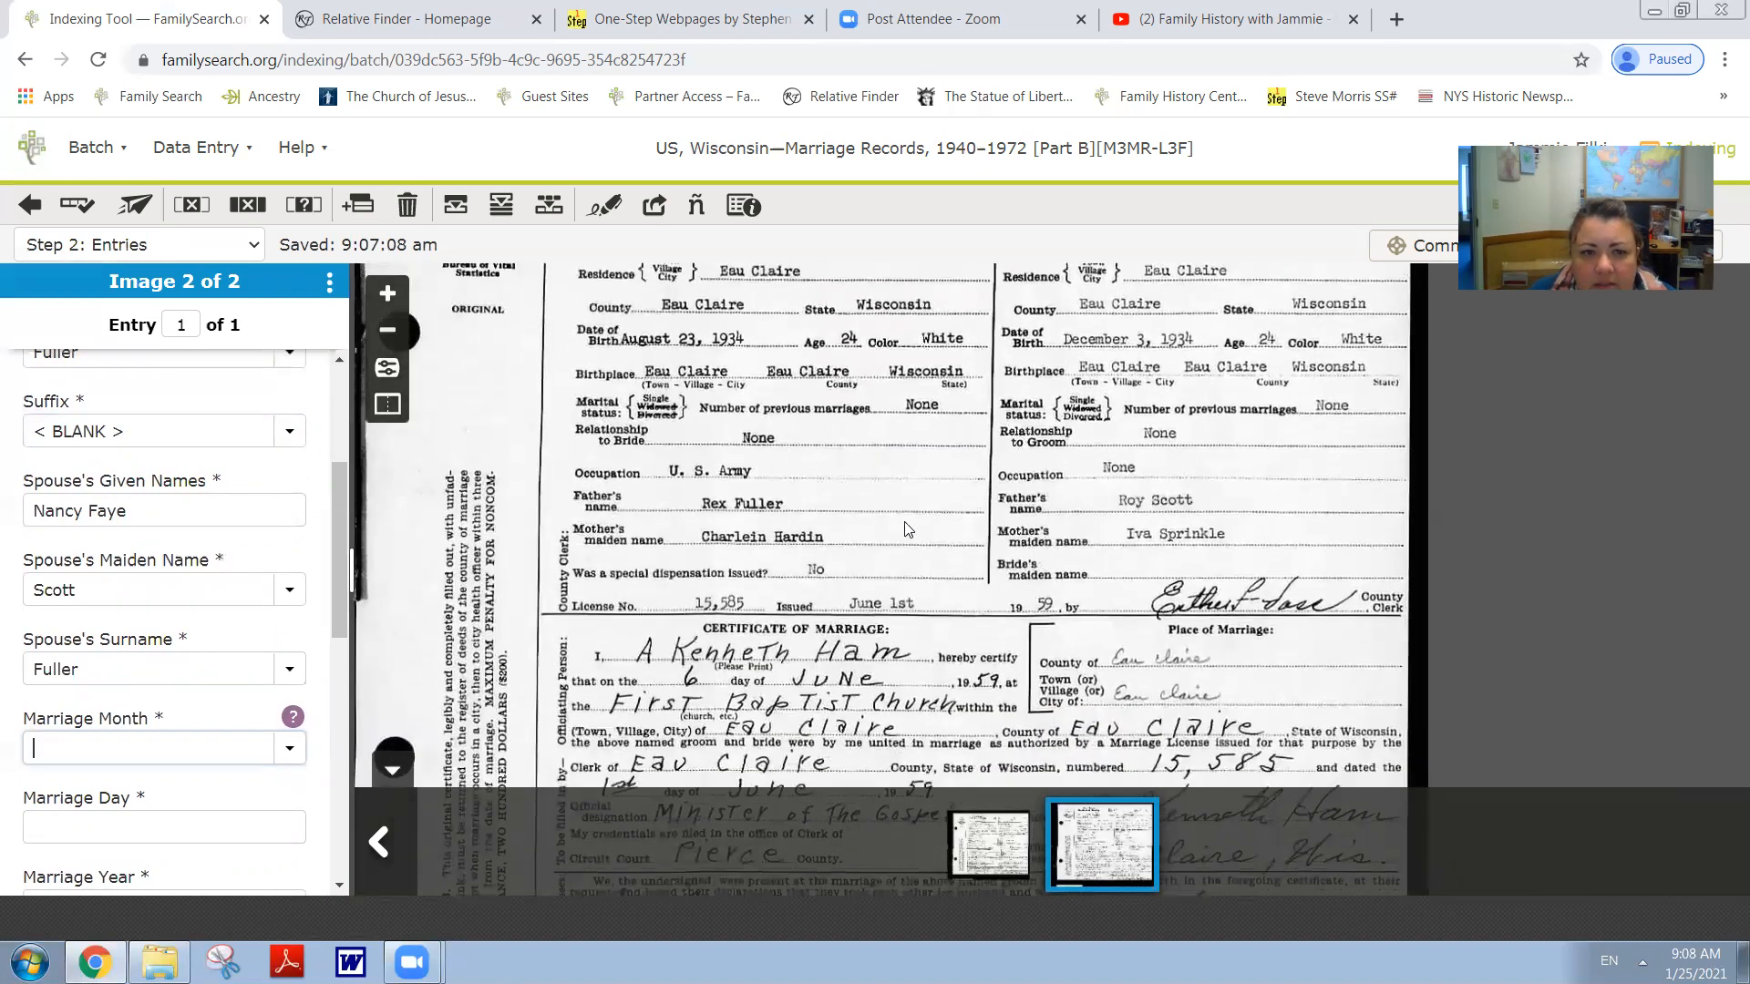
scroll(916, 668, down, 1)
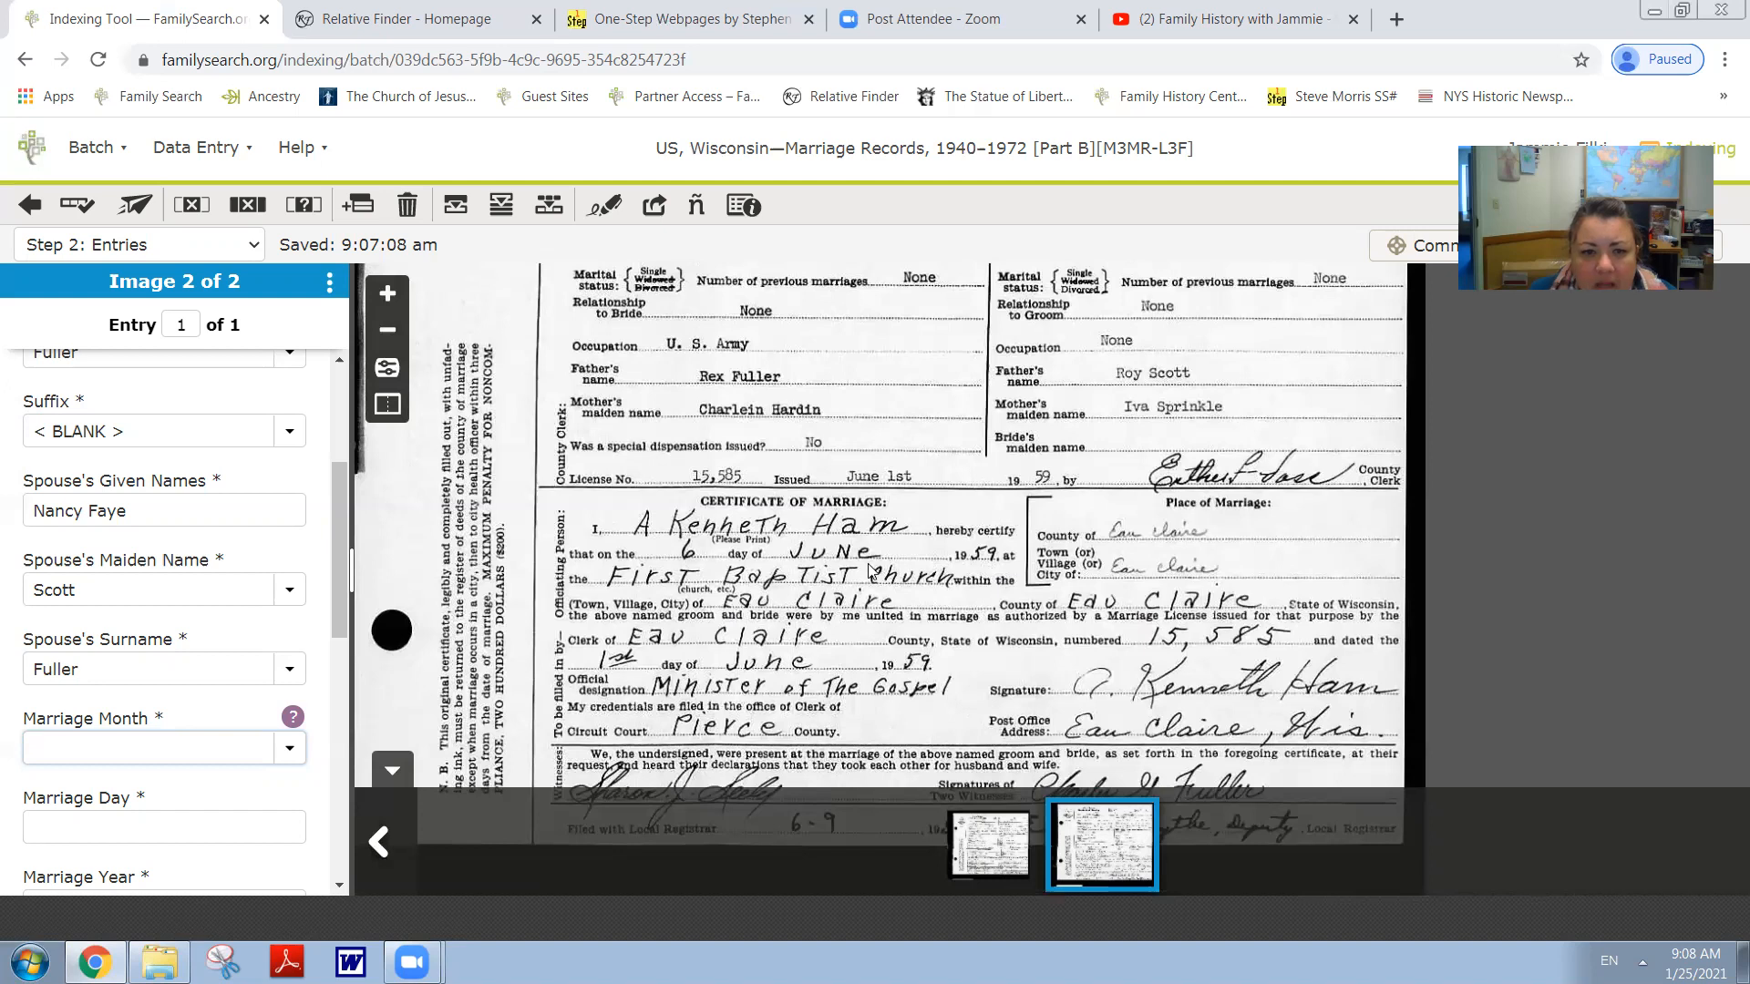
text(jun)
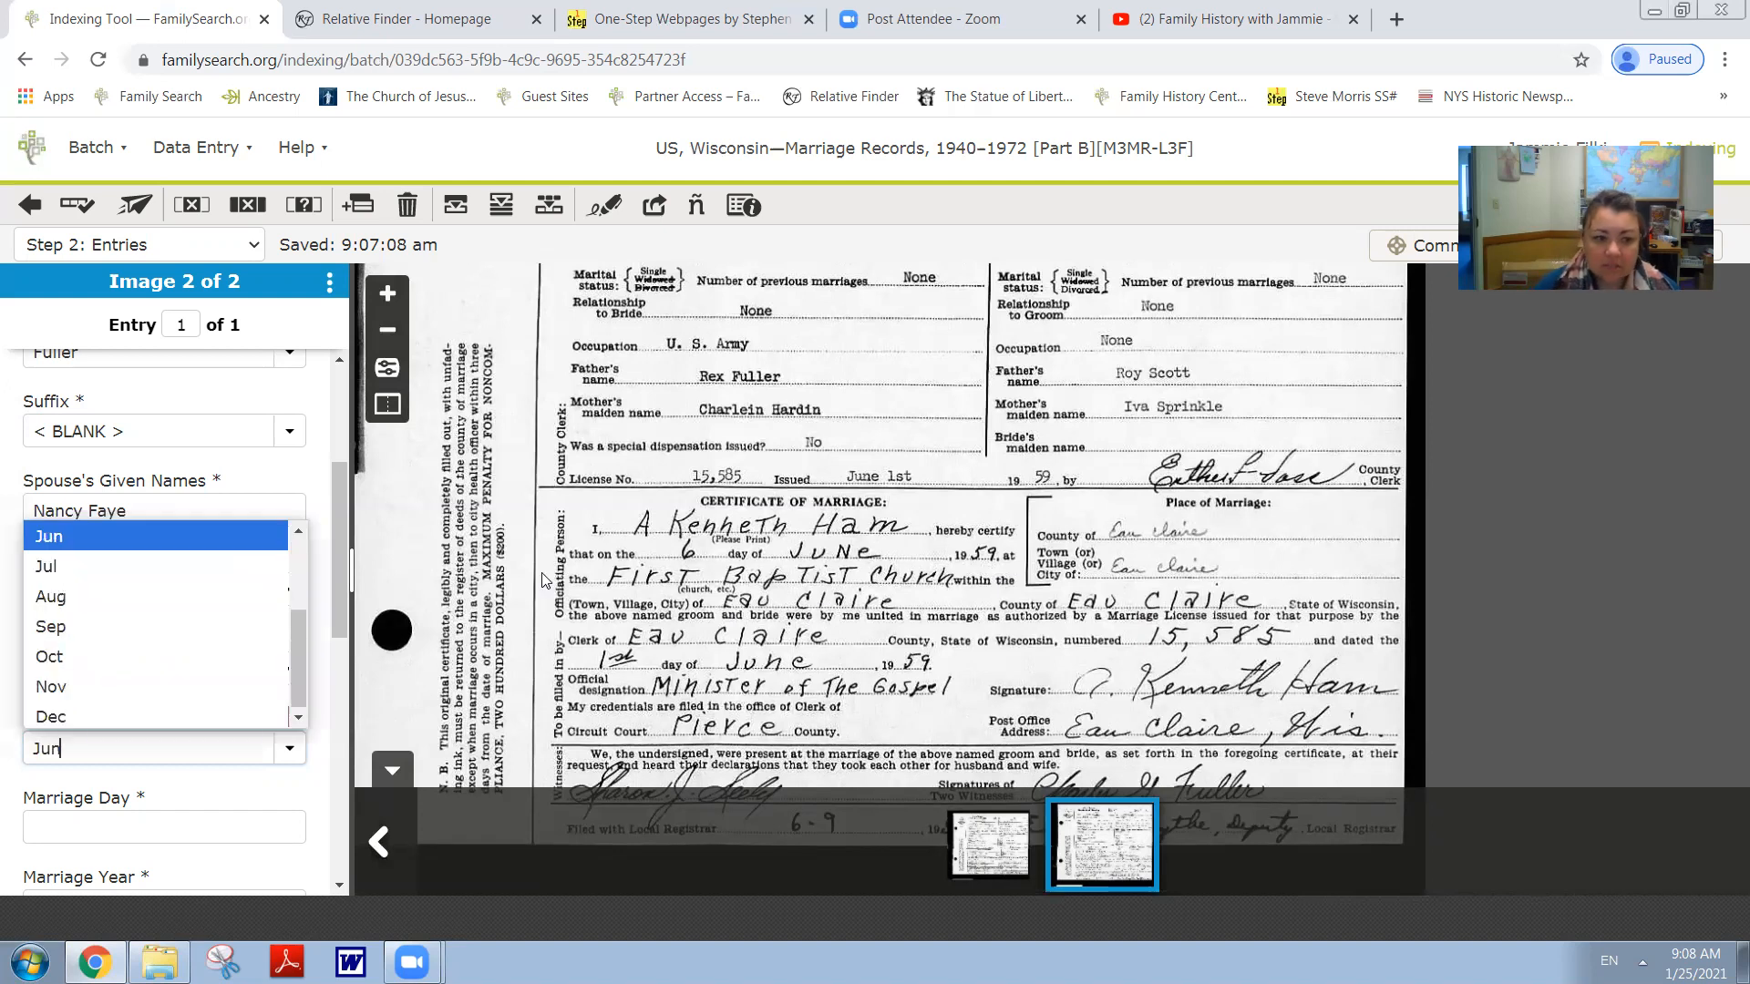
key(Tab)
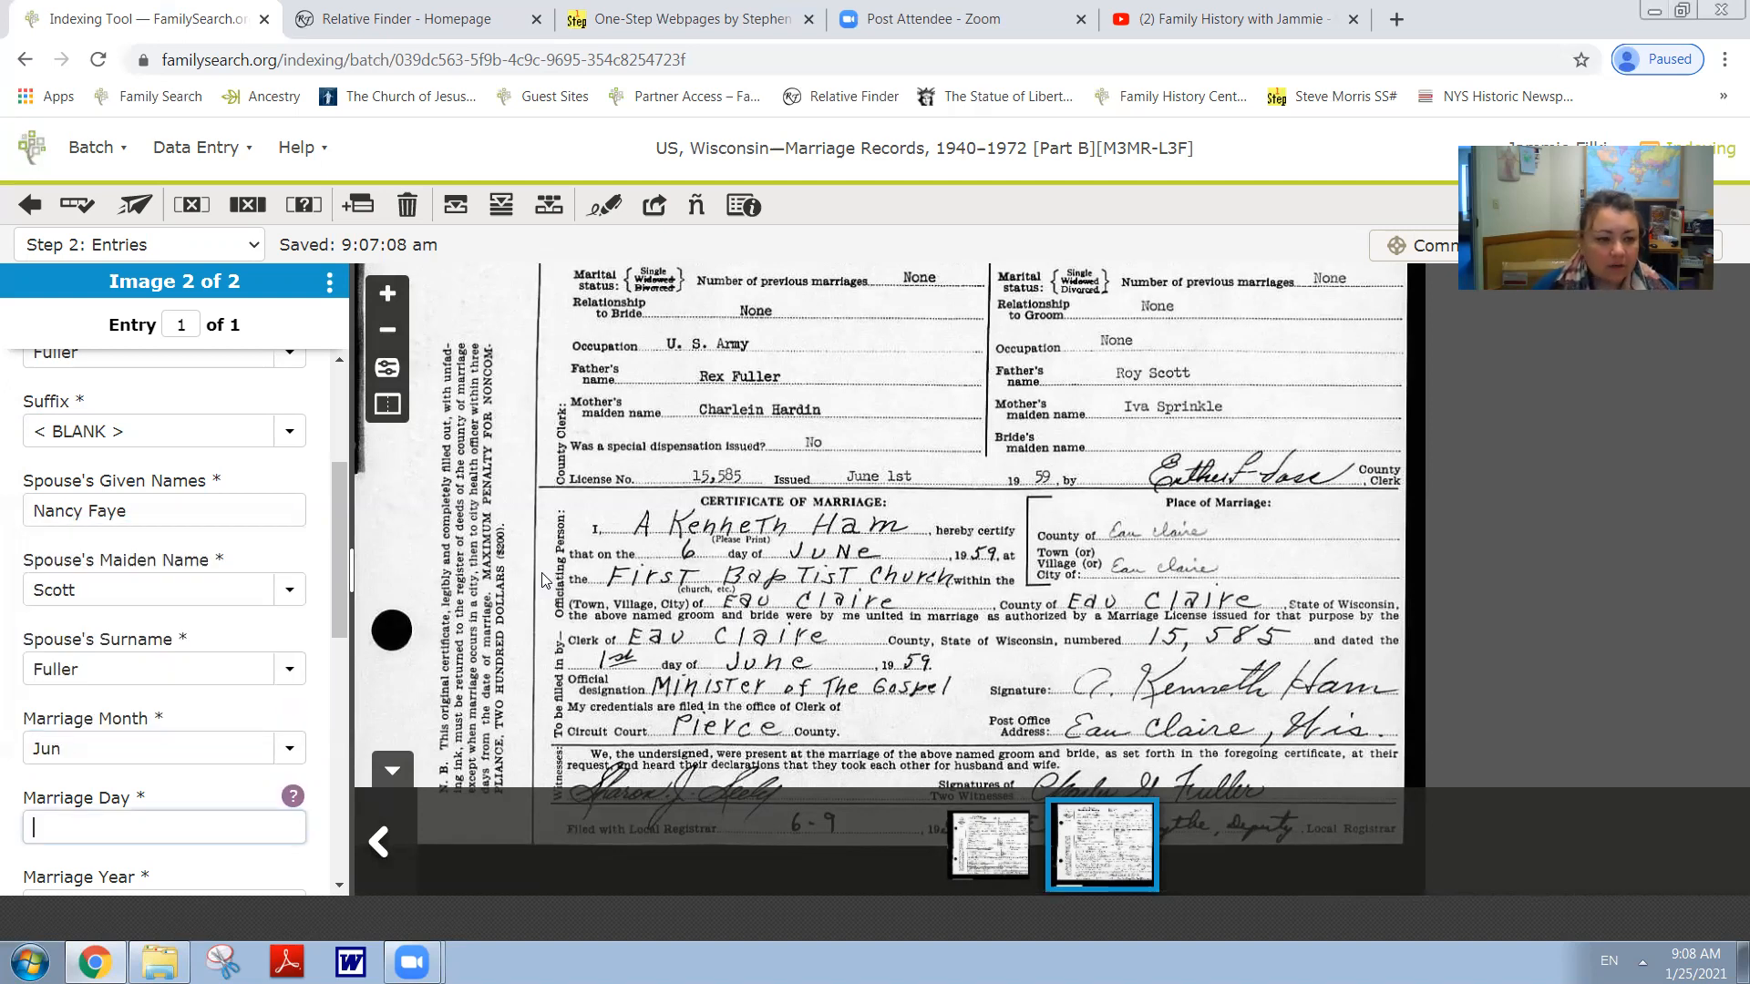
text(6)
key(Tab)
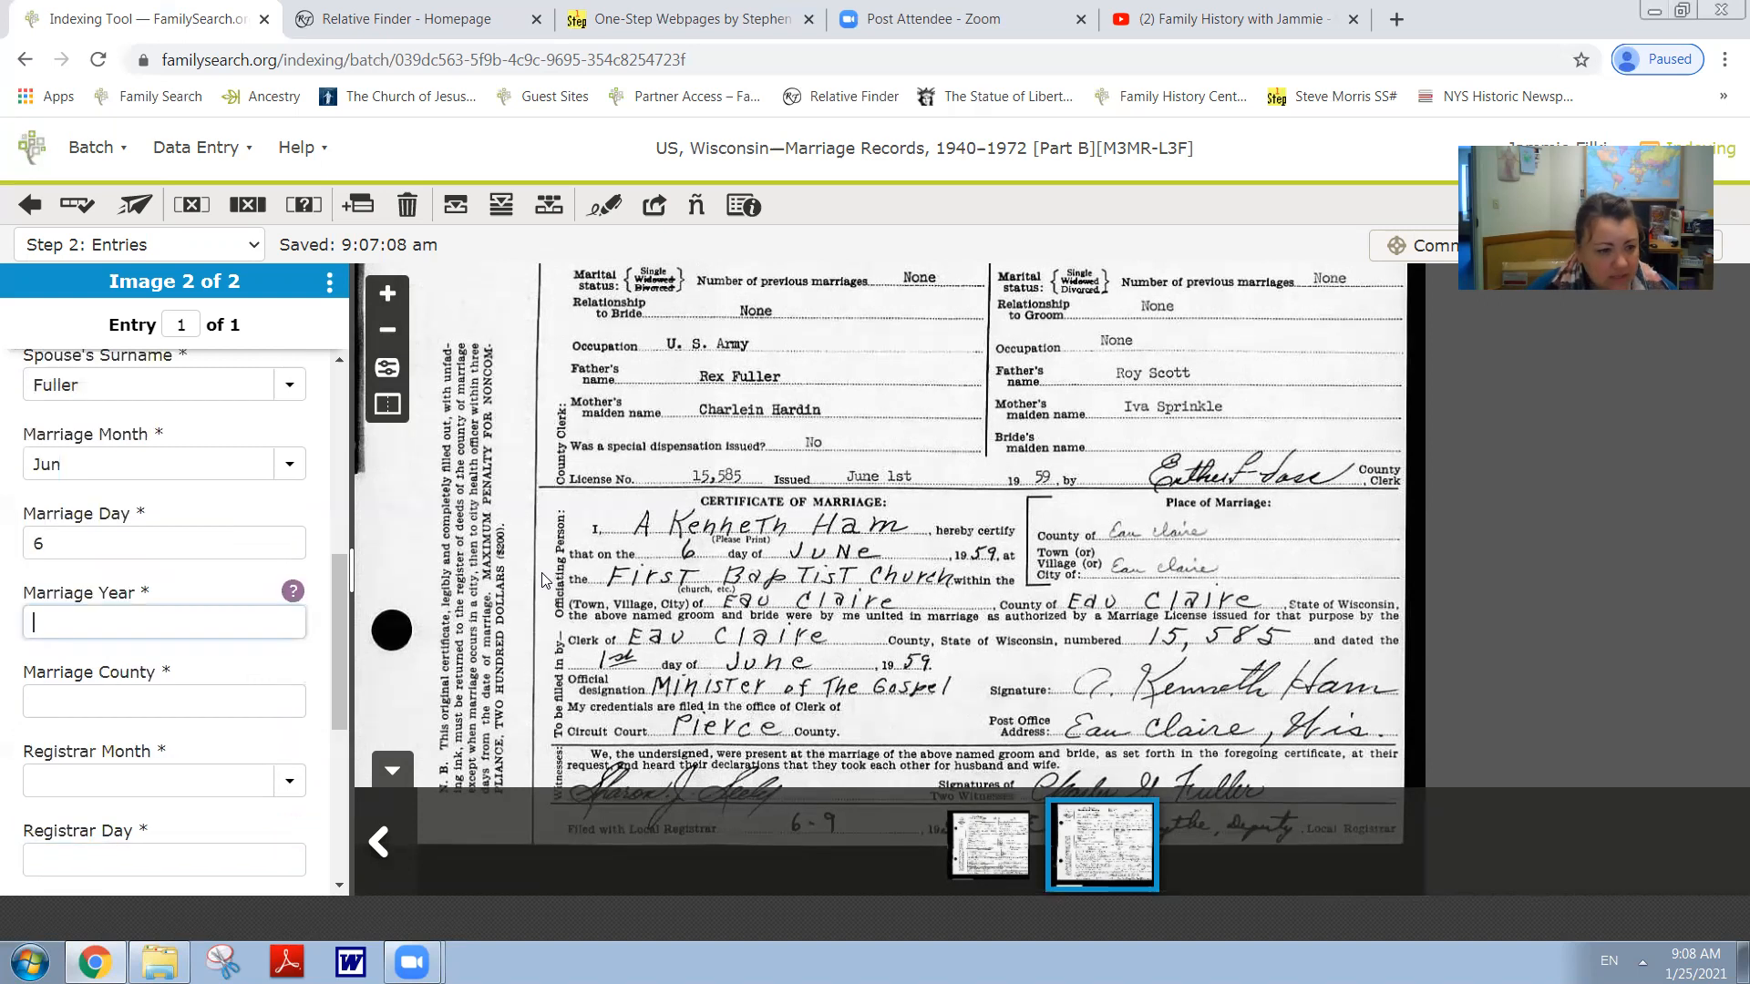
text(1959)
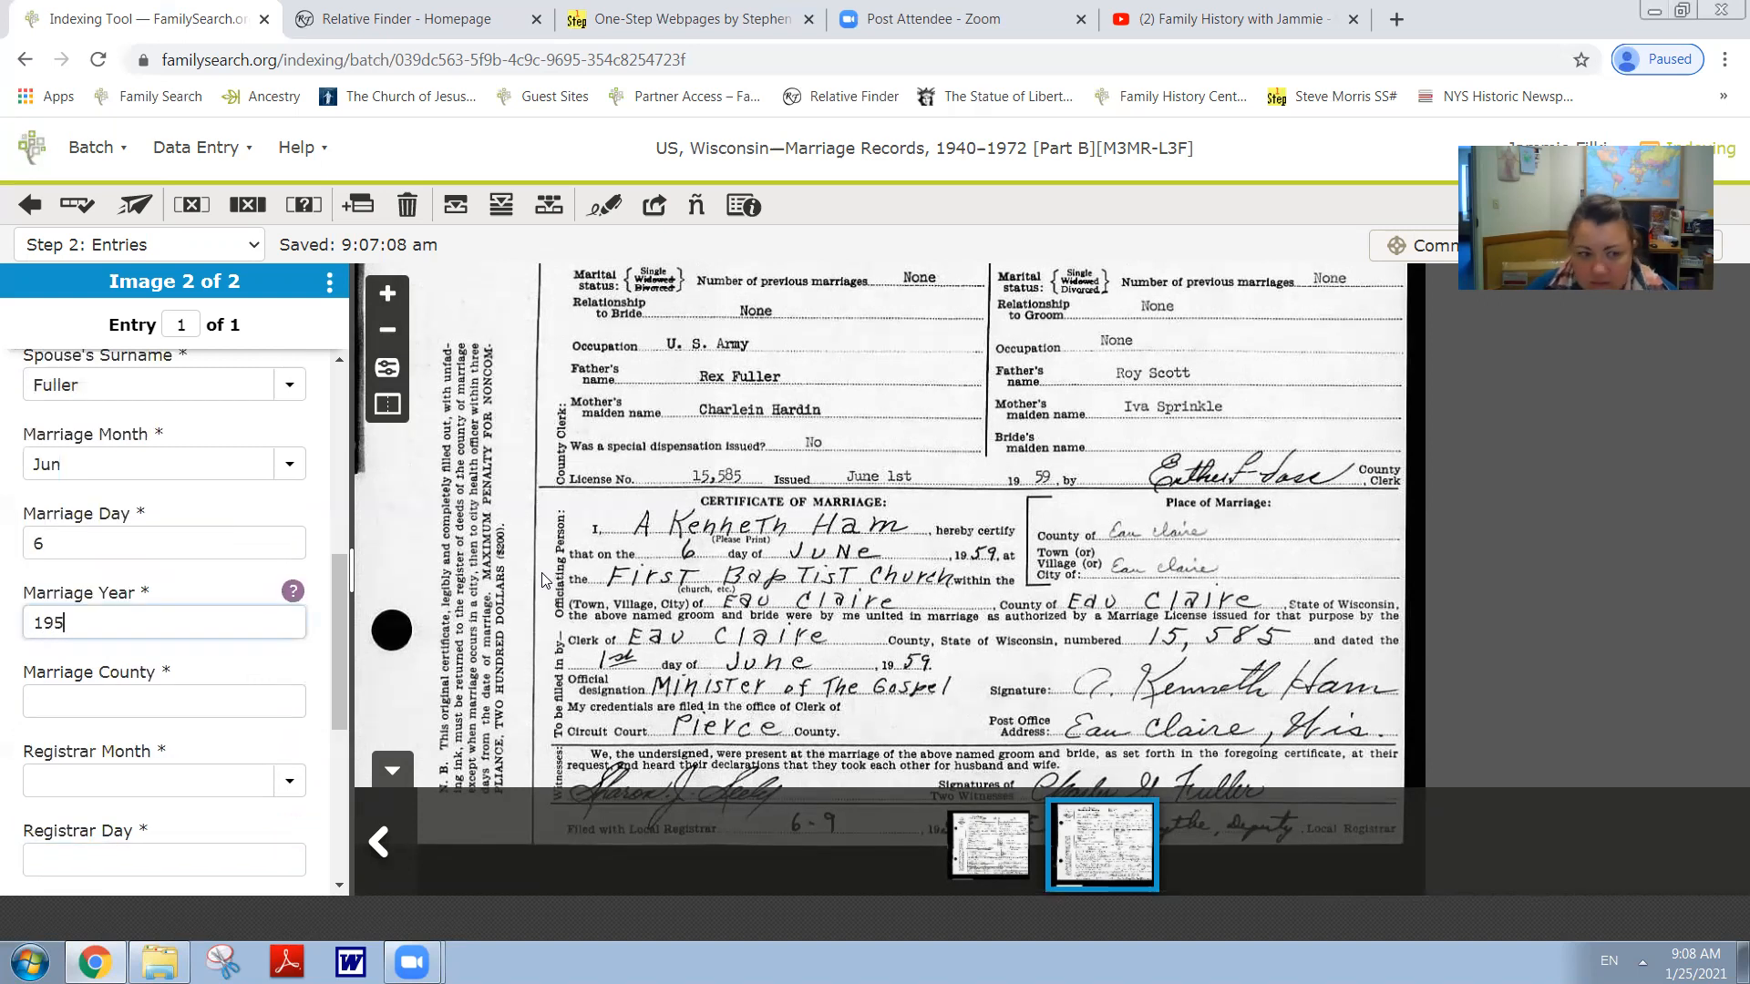
key(Tab)
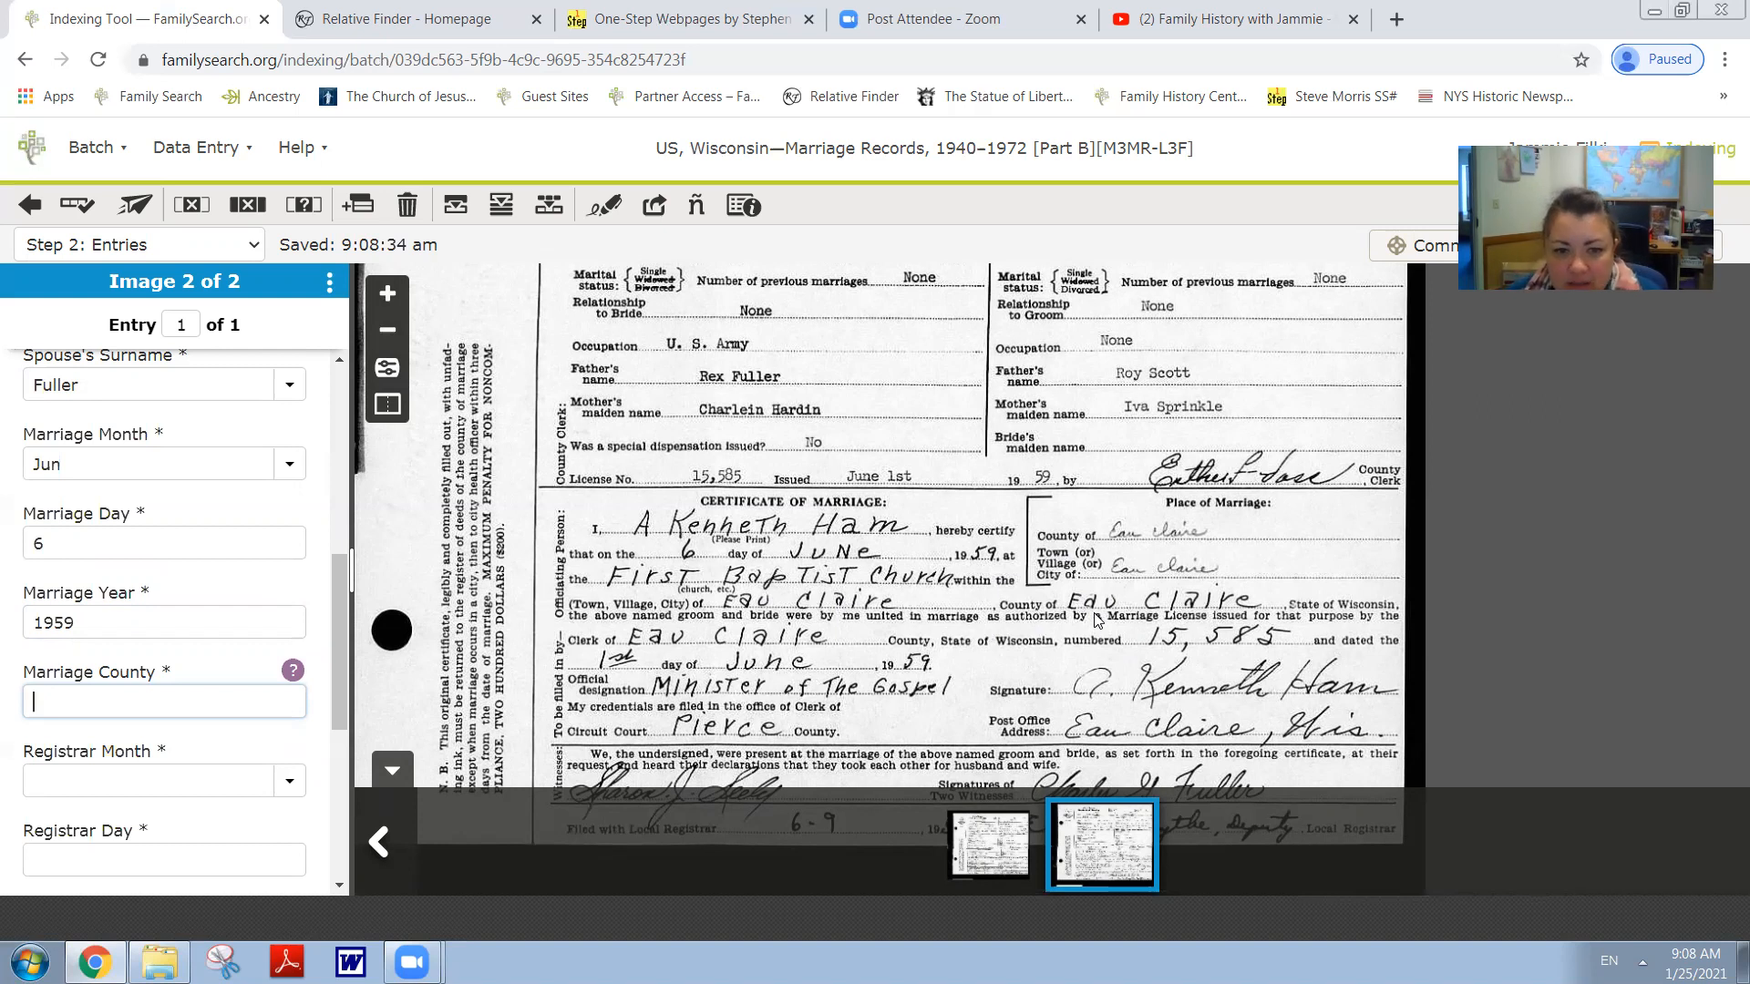
Check the place of marriage on the certificate and enter Eau Claire as the Marriage County.
scroll(1001, 691, up, 1)
drag(945, 572, 960, 815)
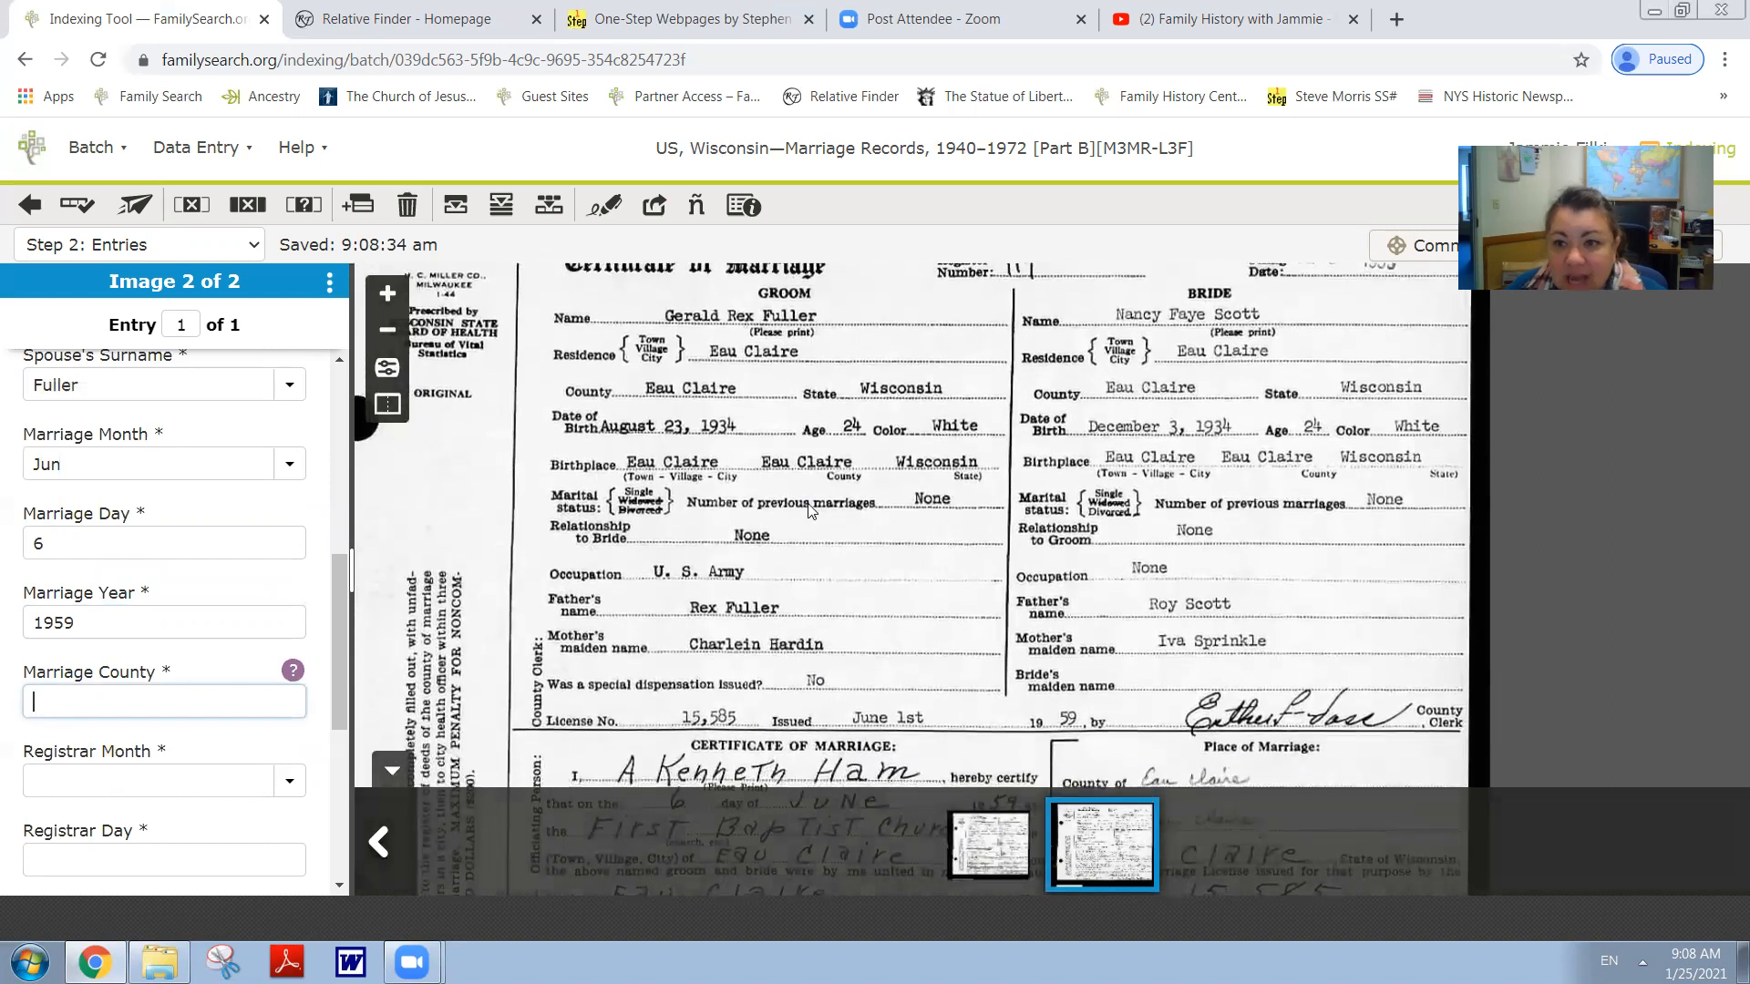
drag(1086, 700, 1117, 613)
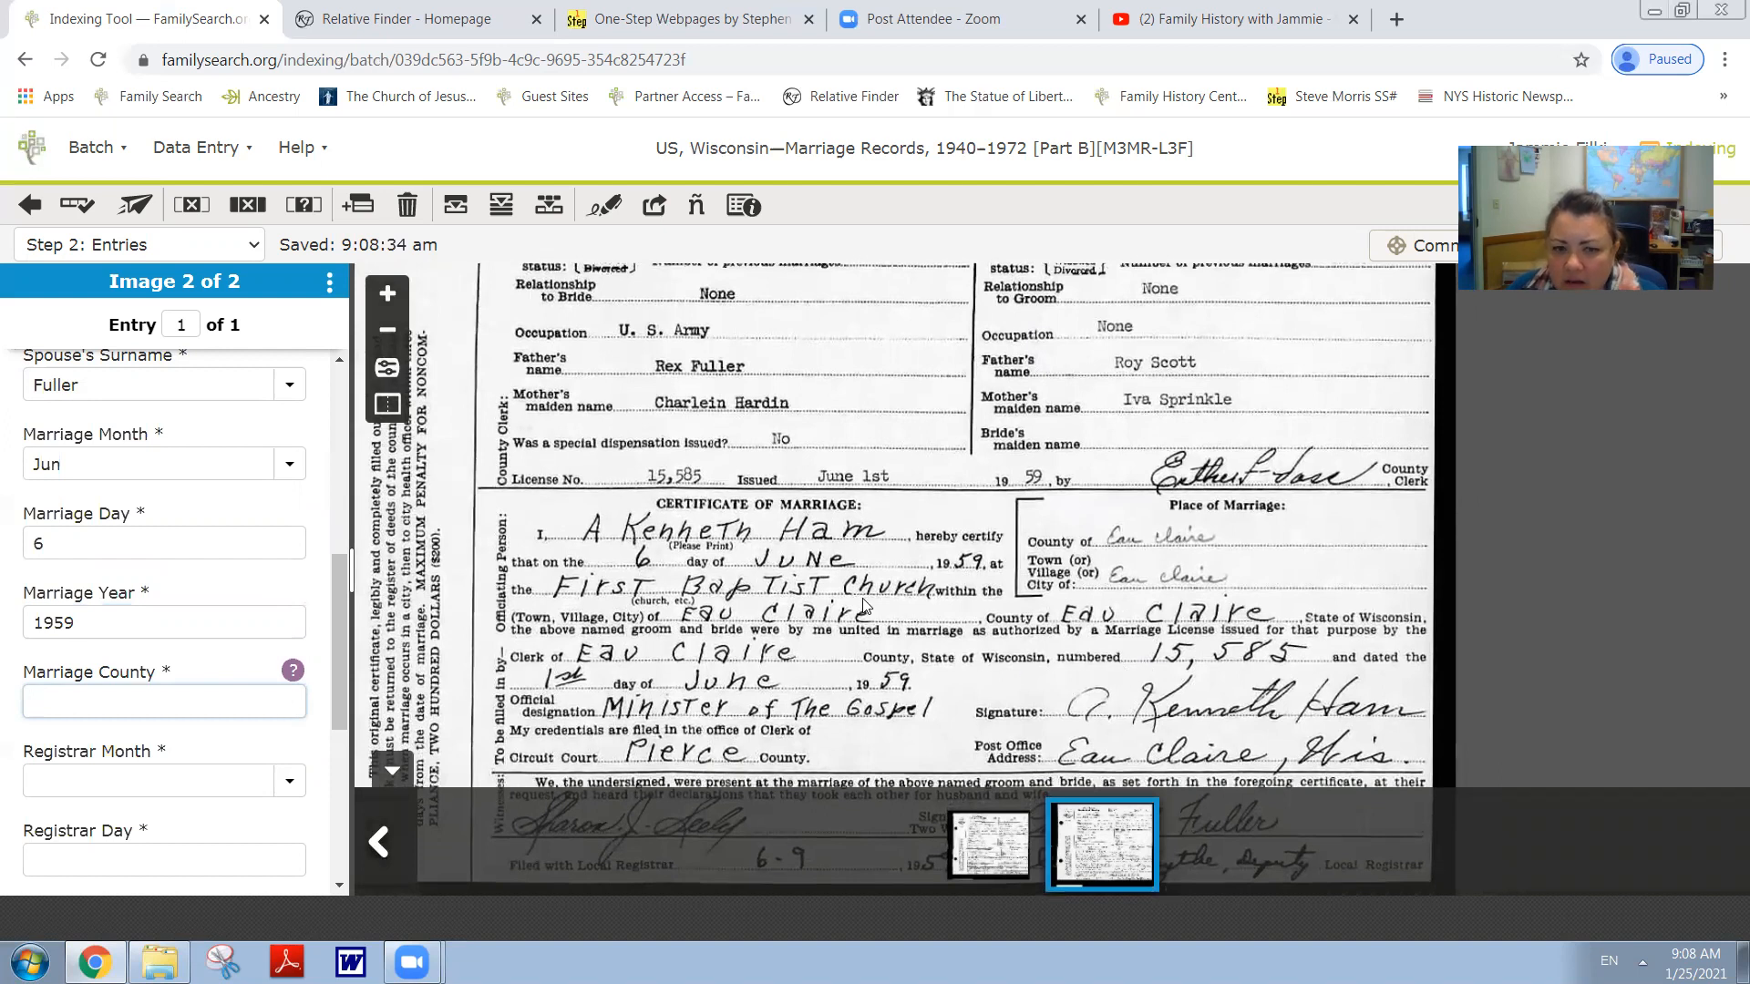
scroll(864, 606, up, 3)
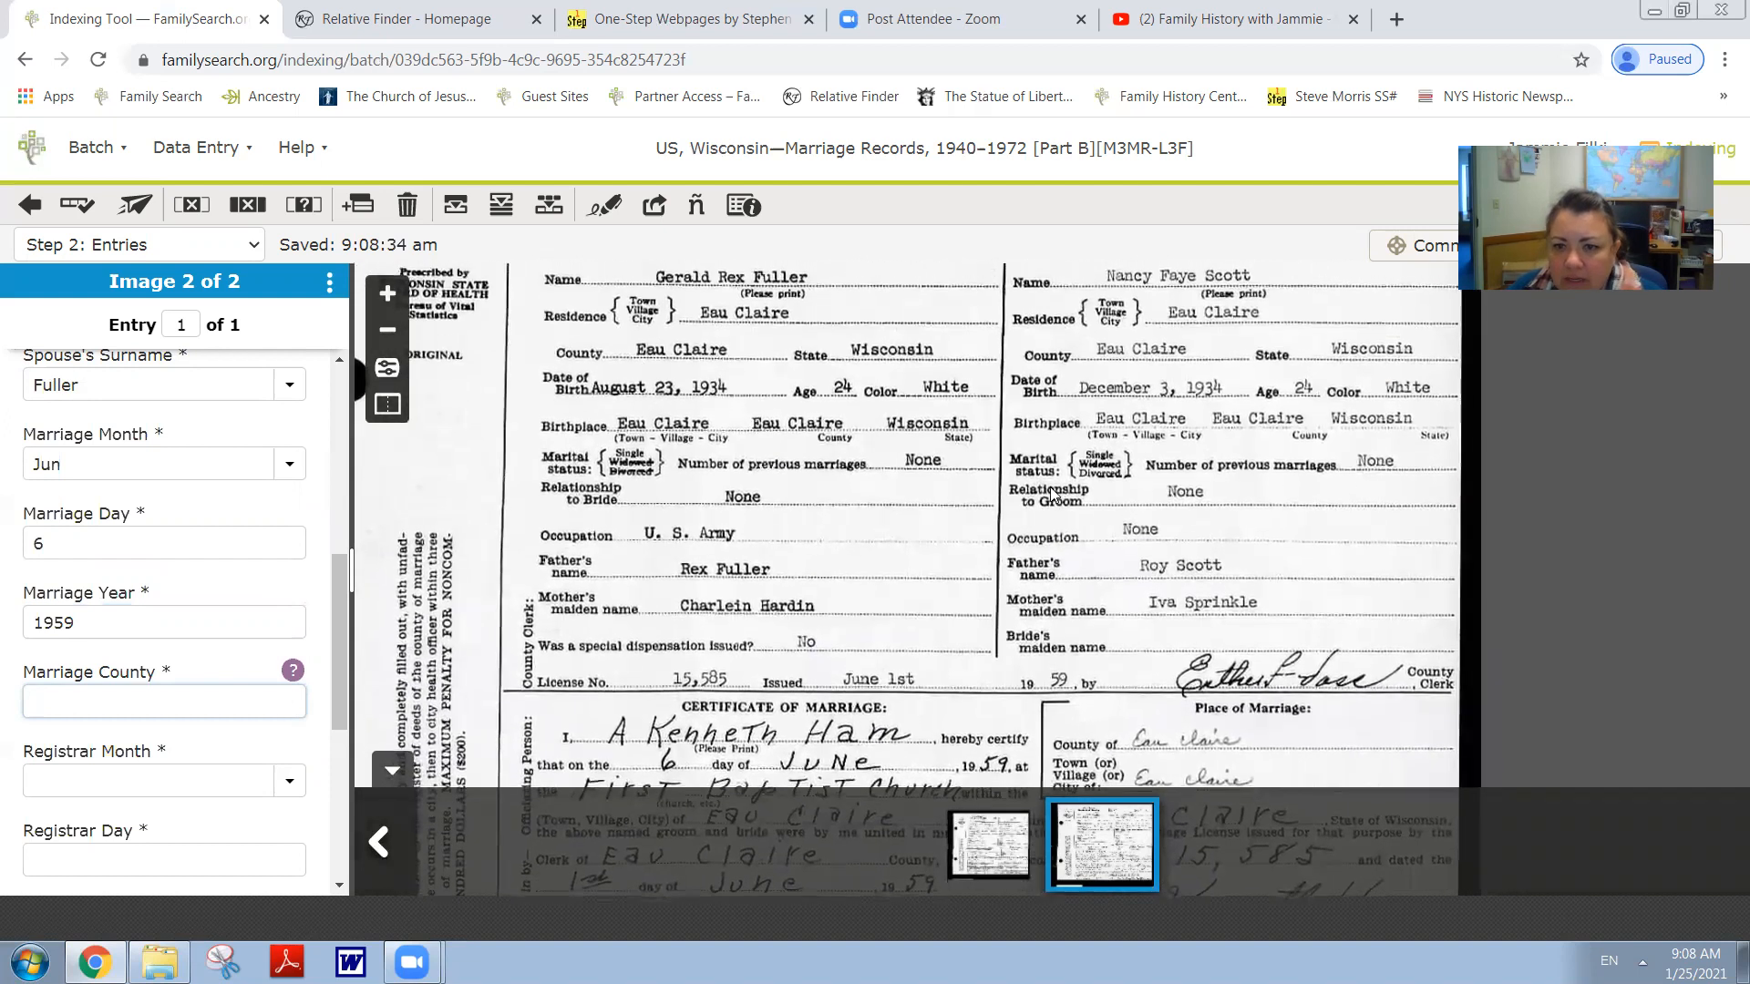
text(Eau)
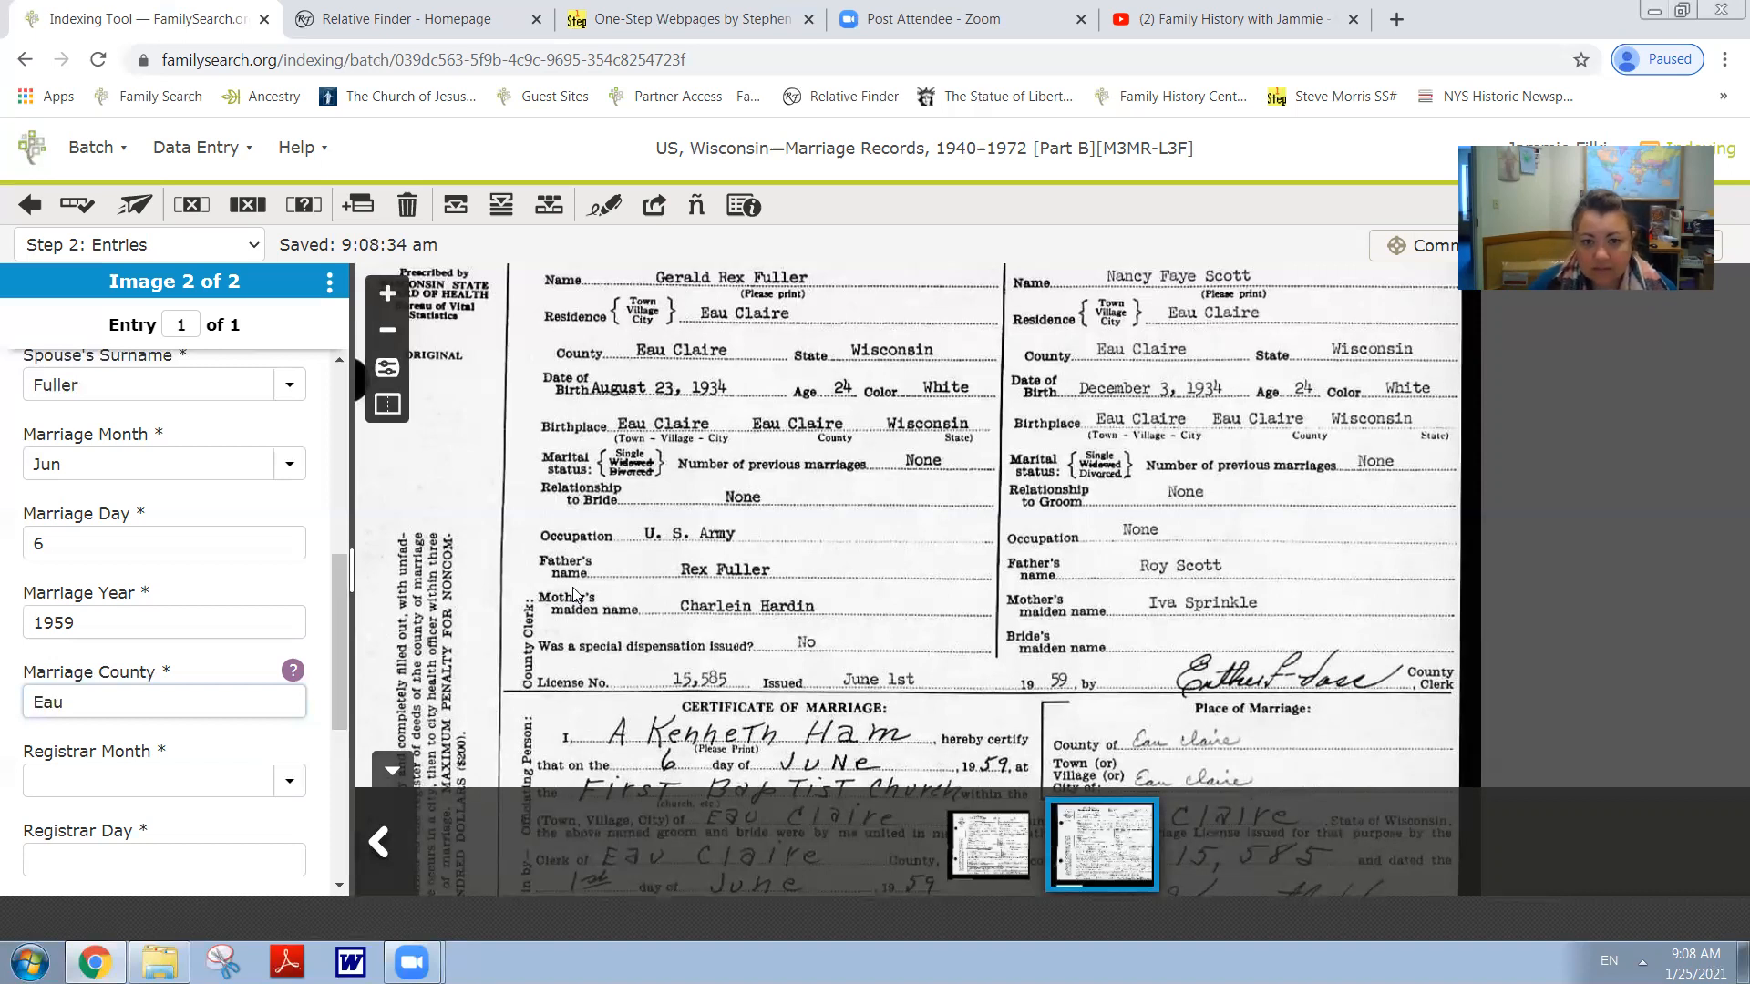
text( Claire)
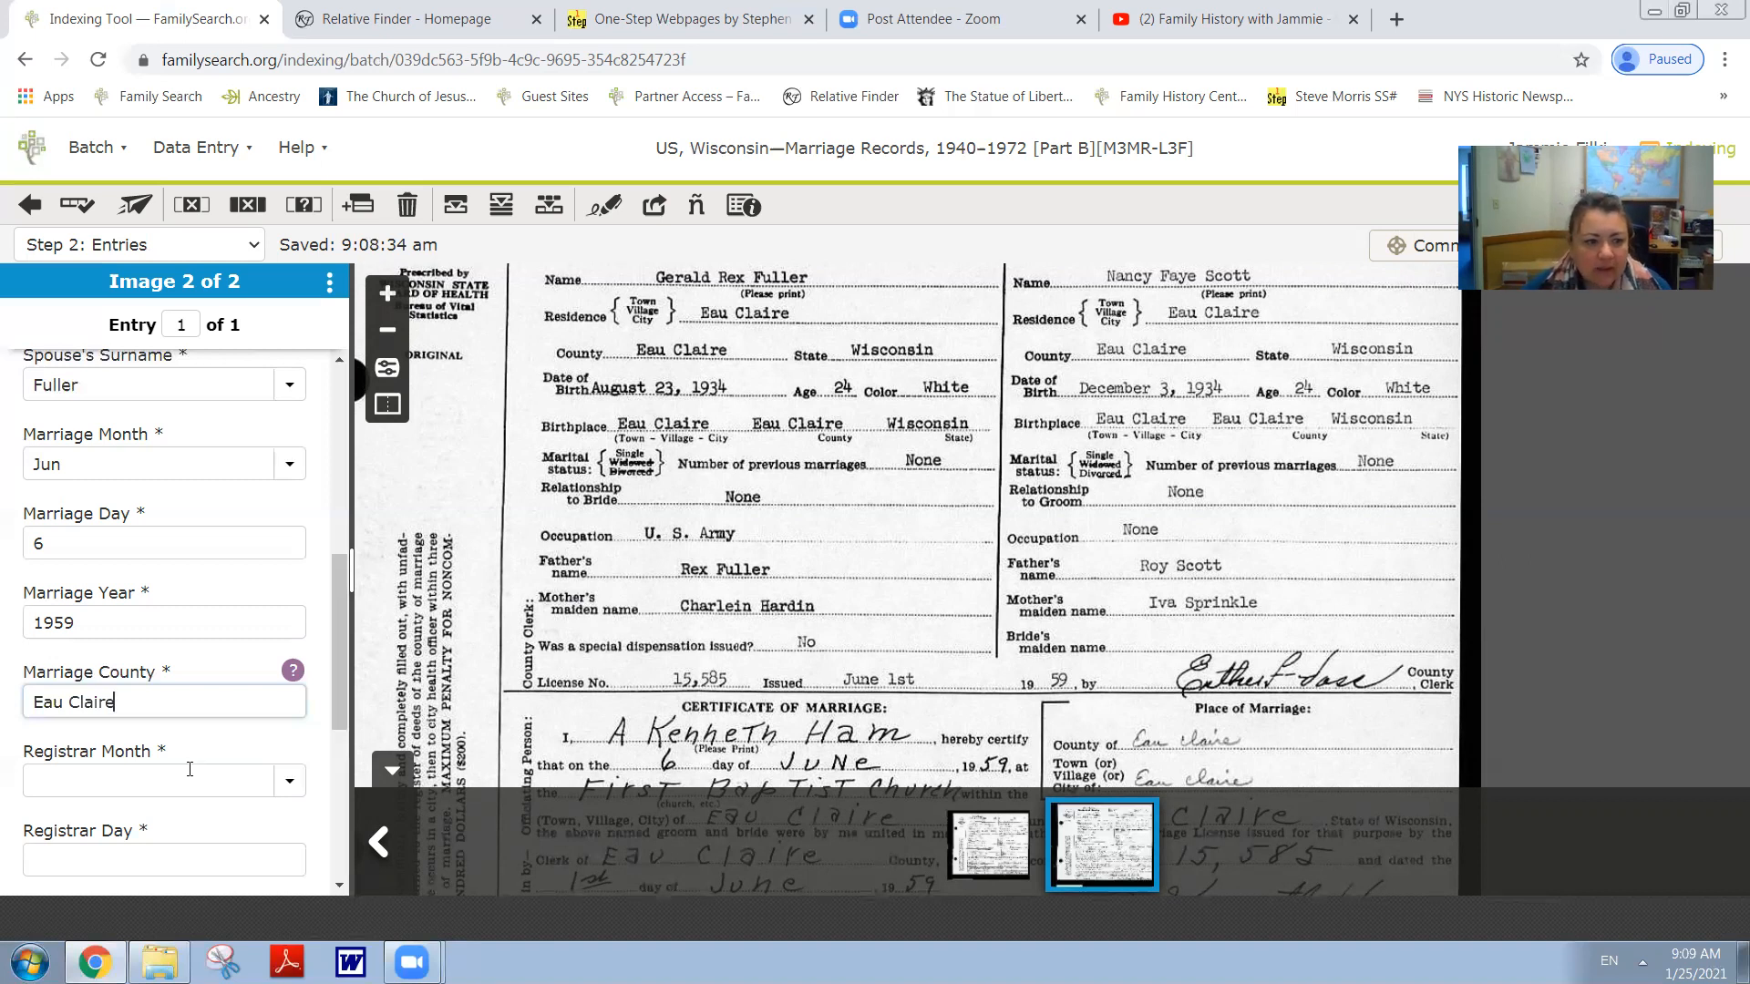
Enter the local registrar's filing date from the bottom of the certificate as Registrar Month Jun, Day 9 and Year 1959.
click(158, 782)
scroll(930, 553, down, 3)
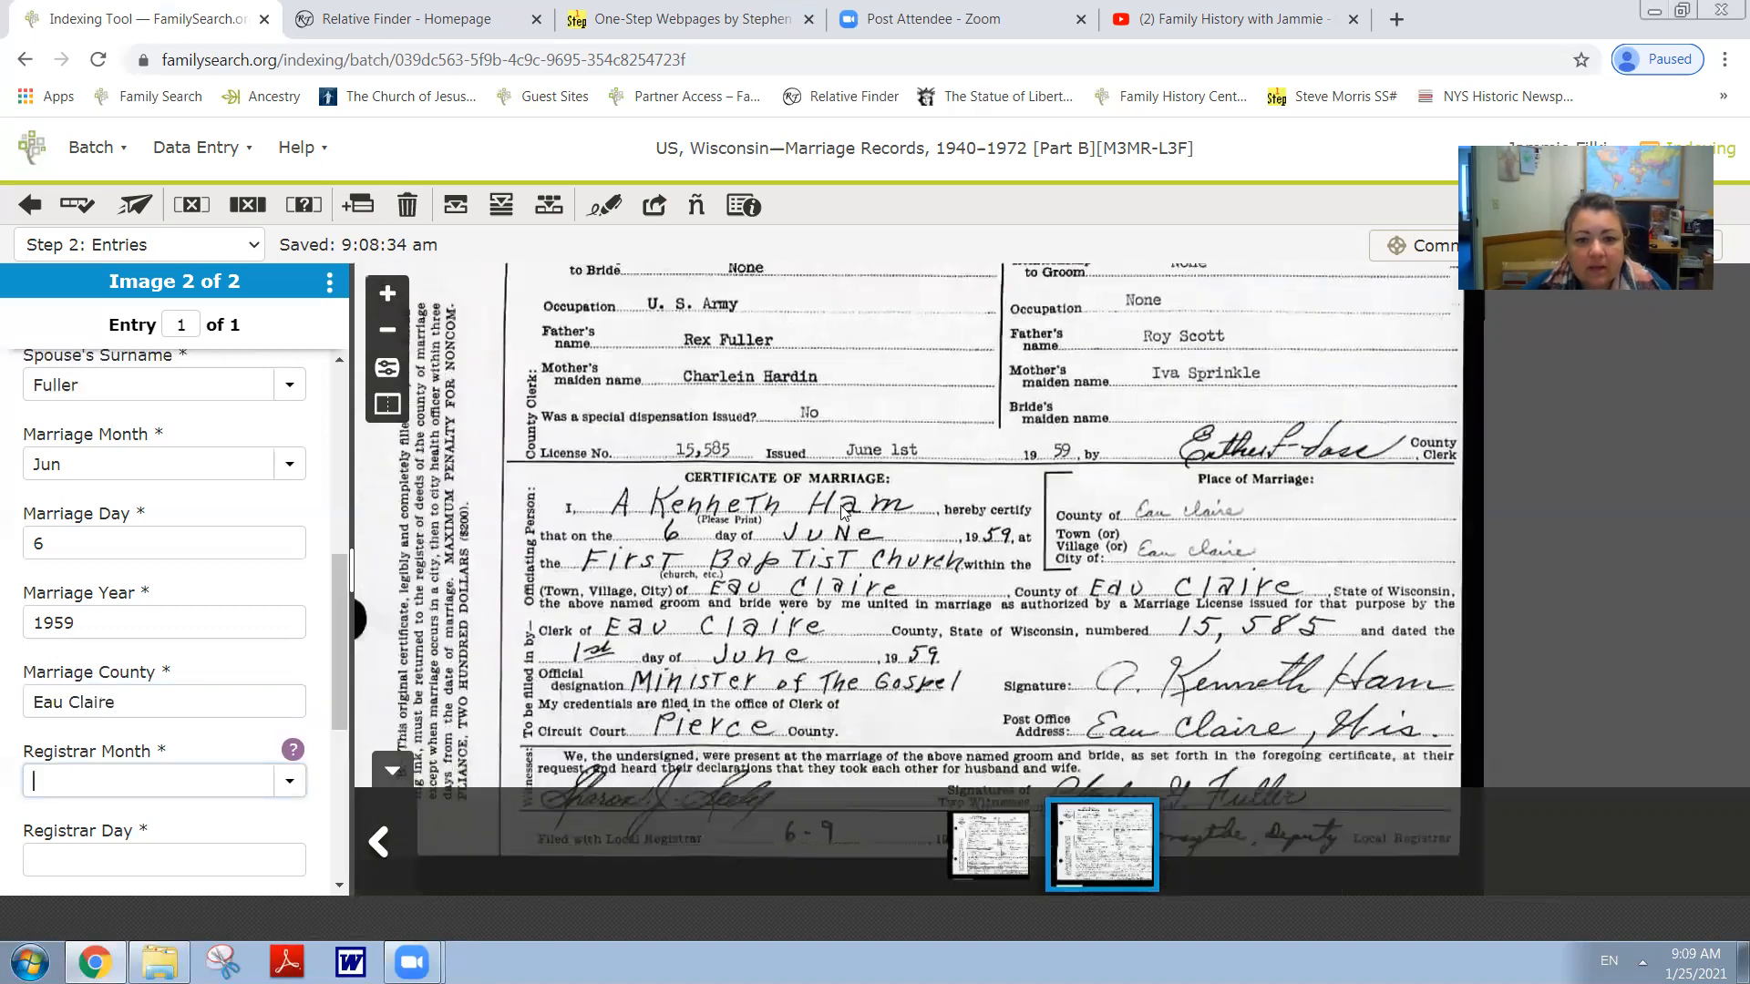
text(Jun)
key(Tab)
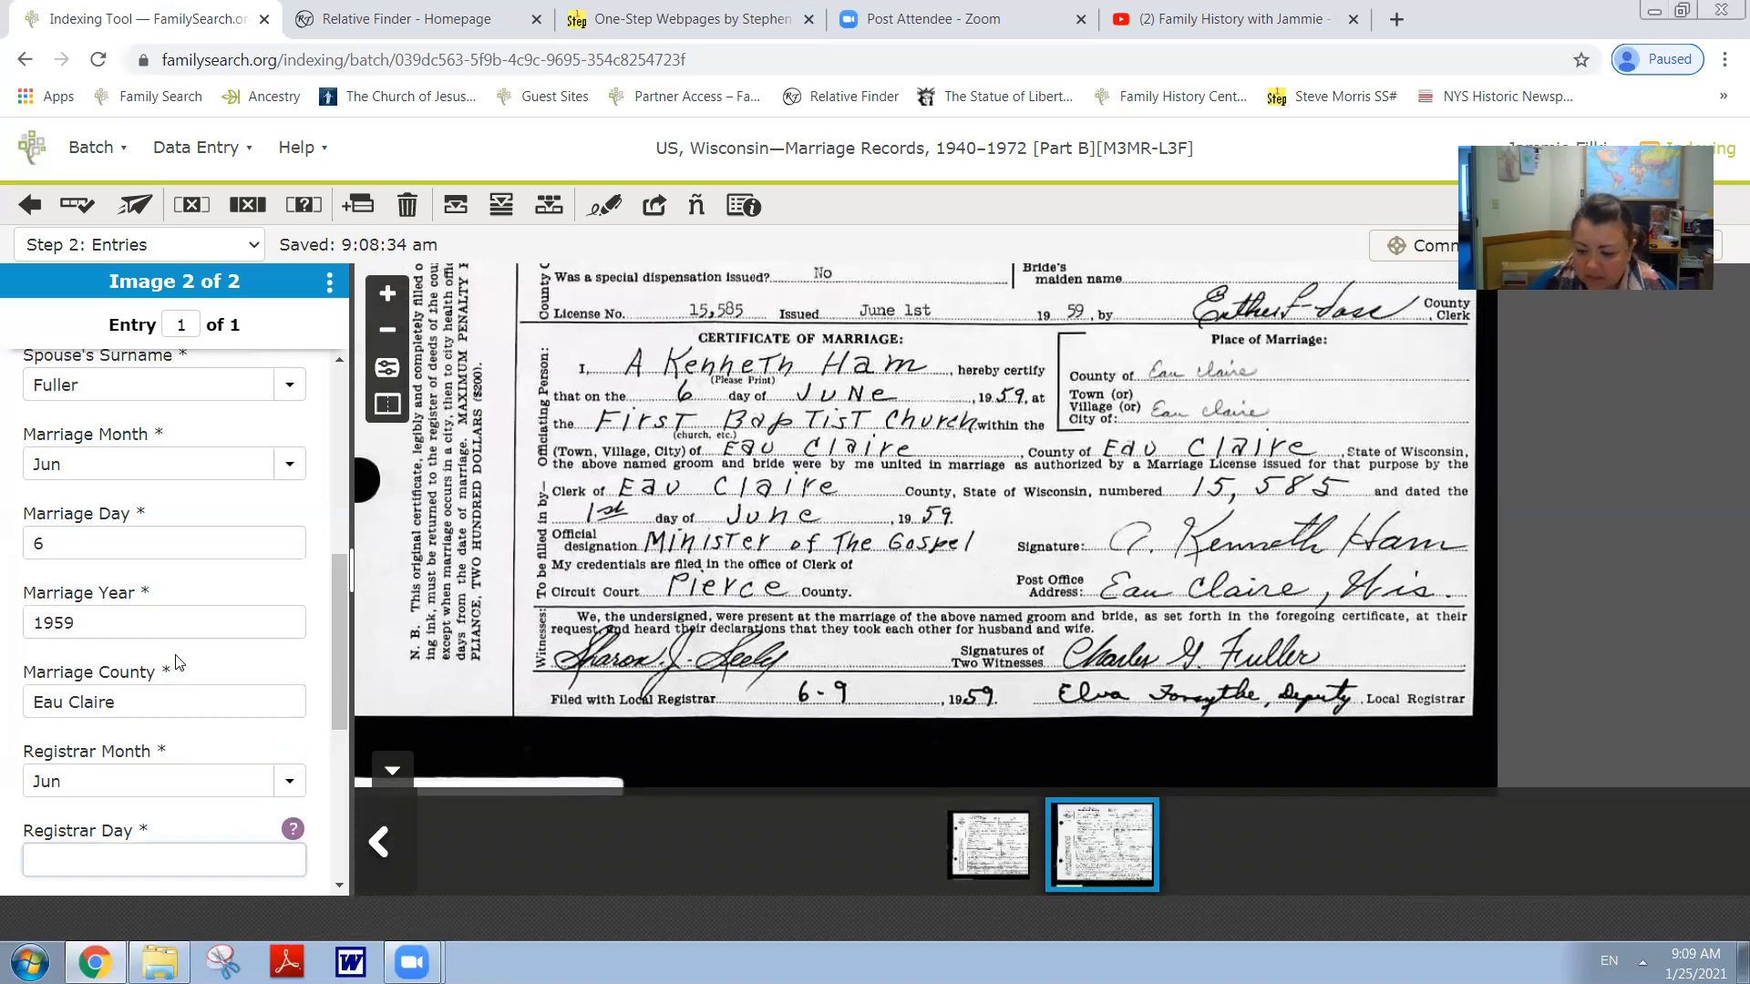
text(9)
key(Tab)
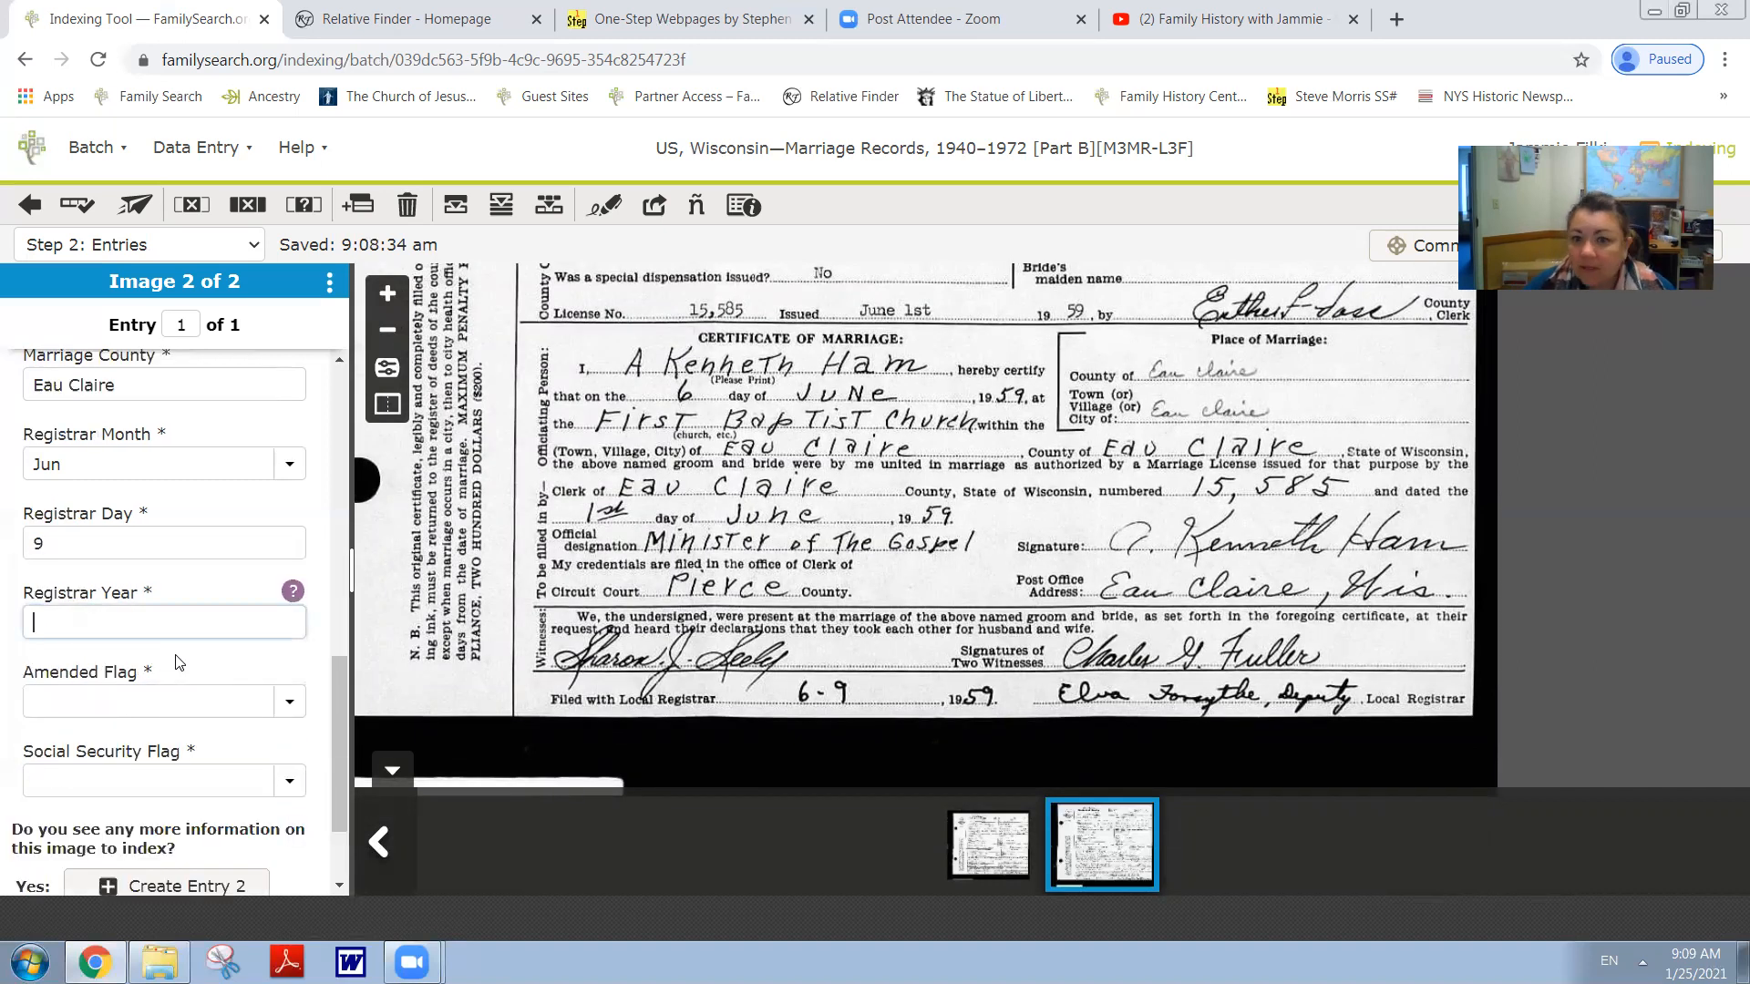
text(1959)
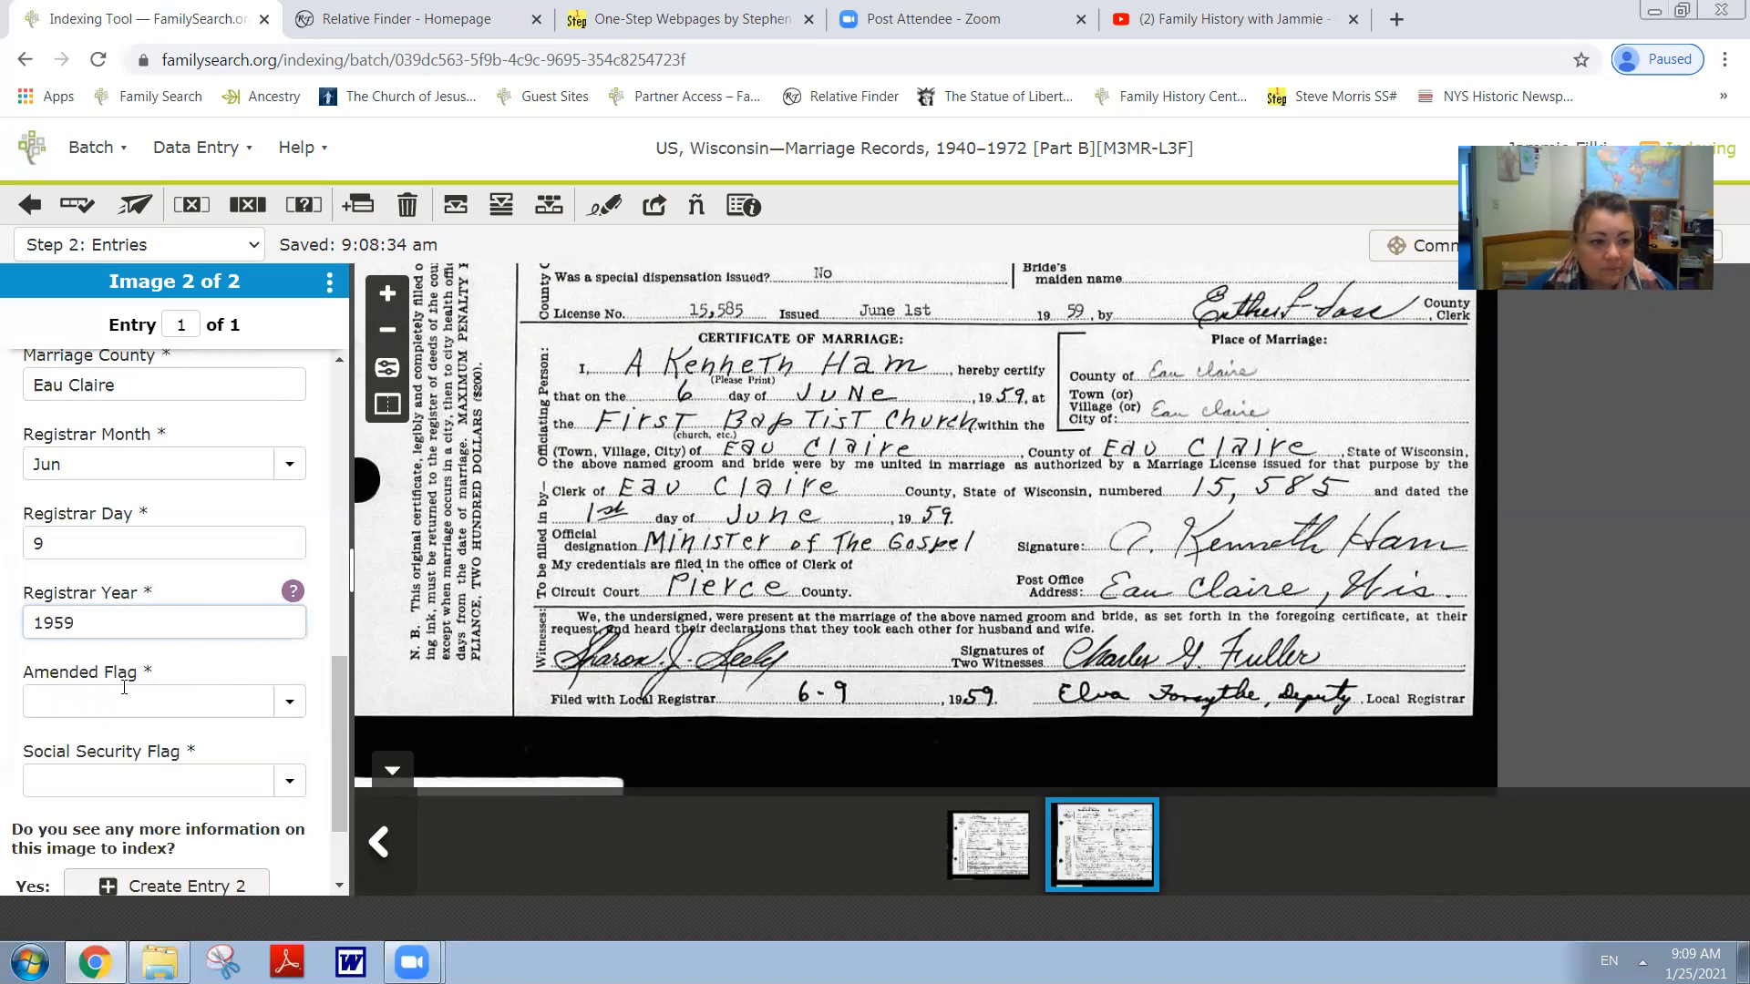
key(Tab)
Look over the whole certificate for amendments and set the Amended Flag to N.
scroll(948, 574, up, 4)
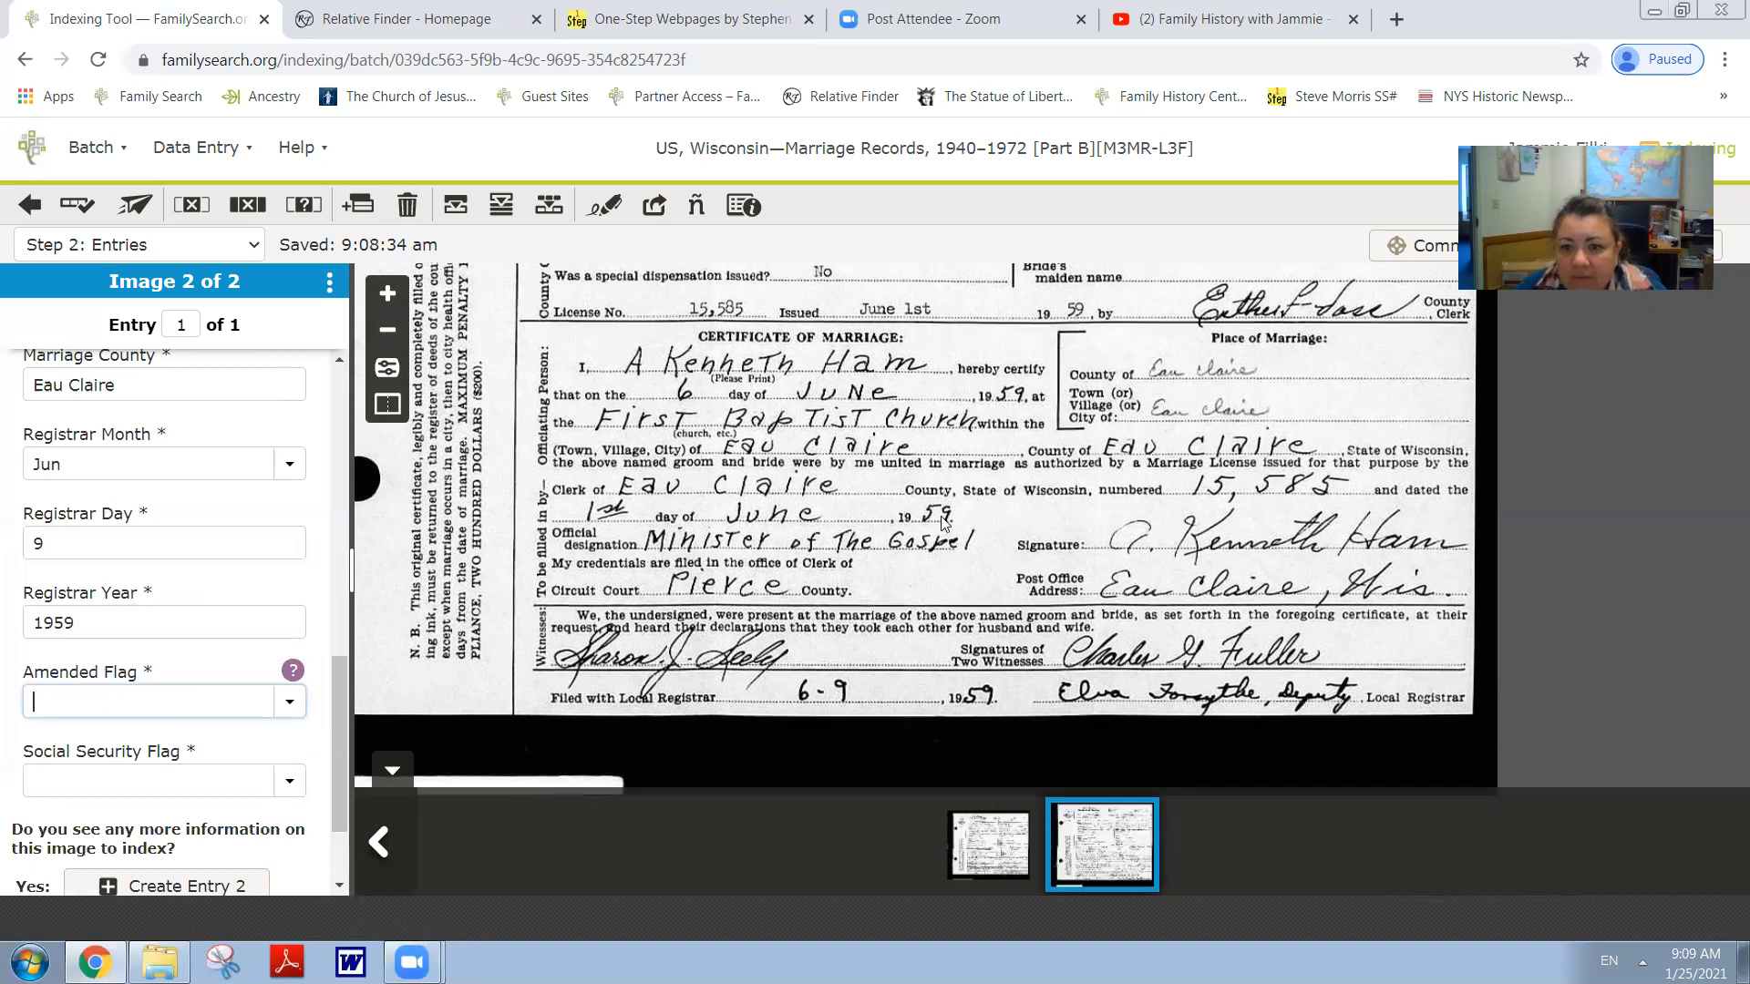
scroll(948, 598, up, 2)
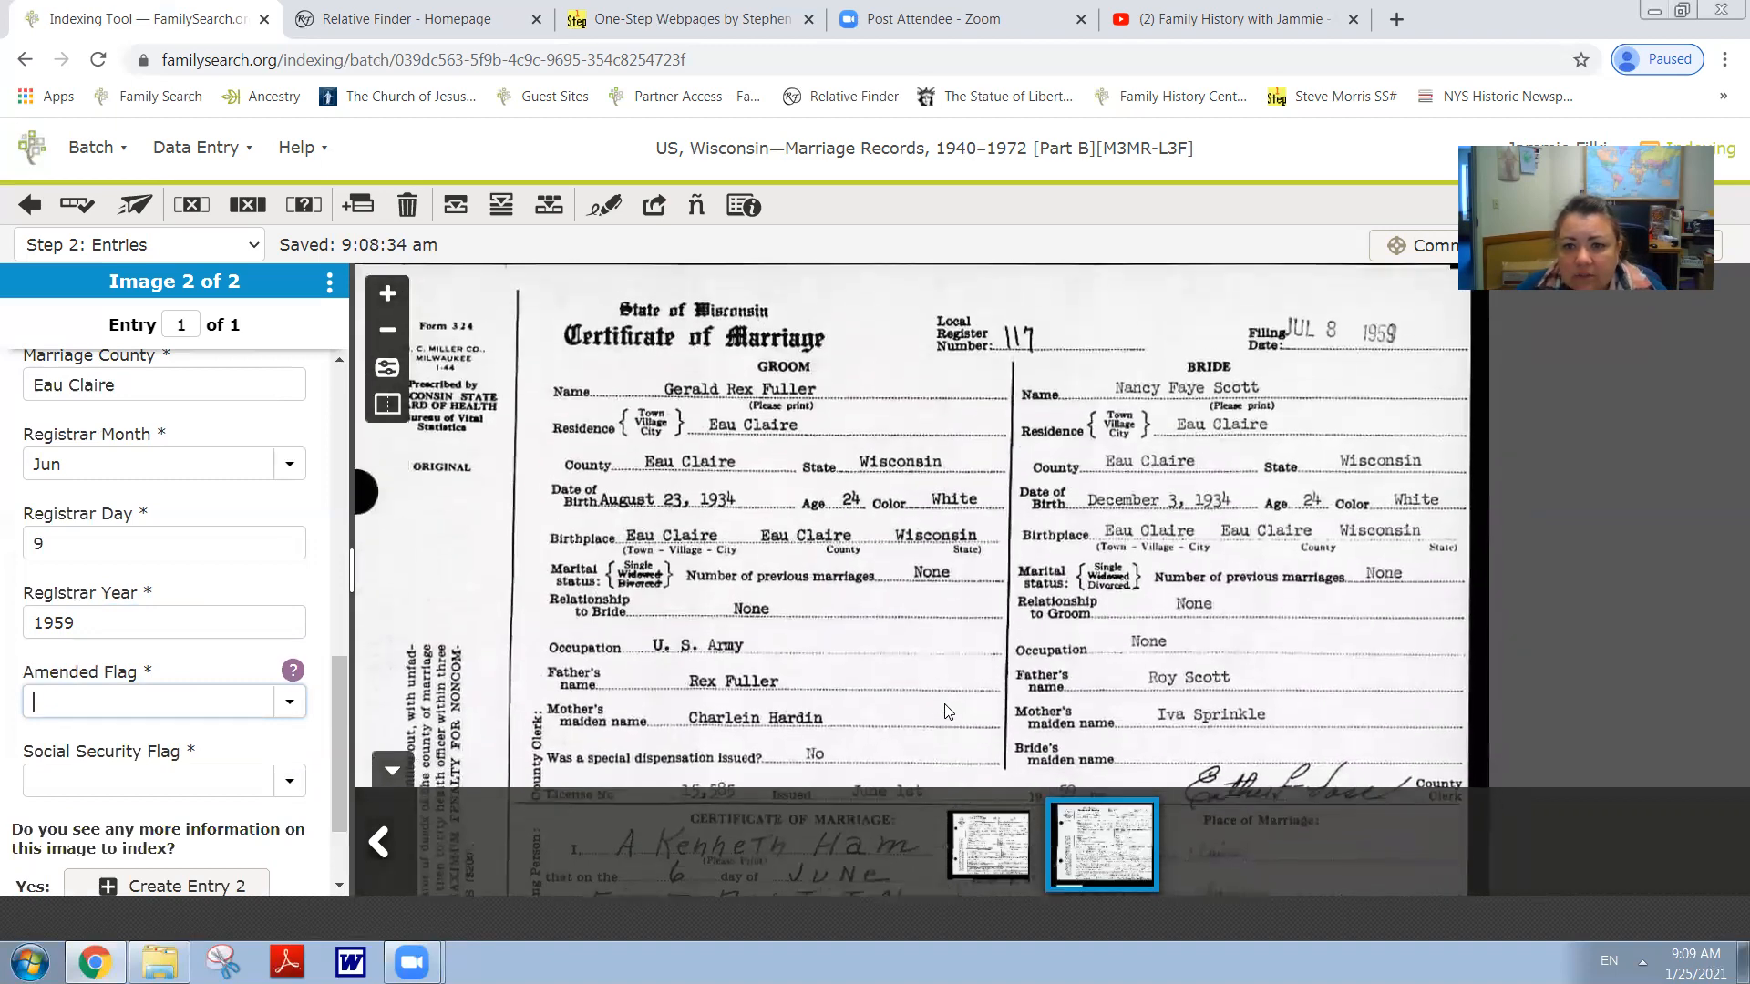
scroll(920, 483, down, 5)
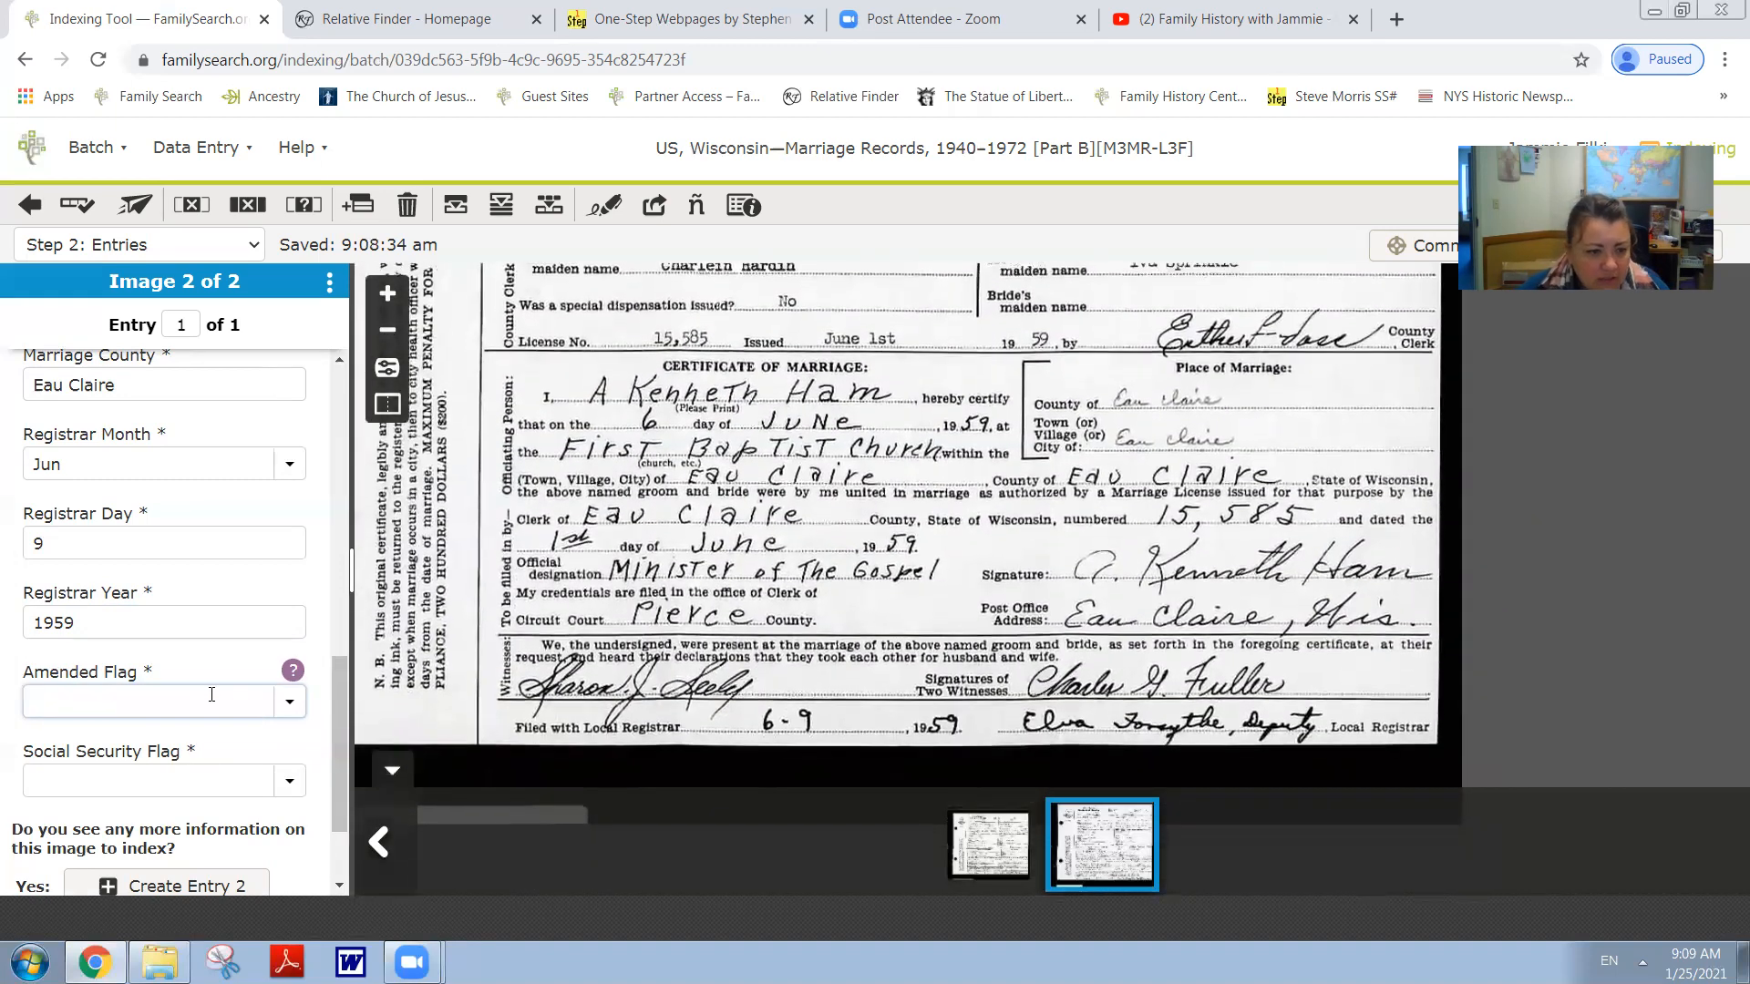
text(n)
key(Tab)
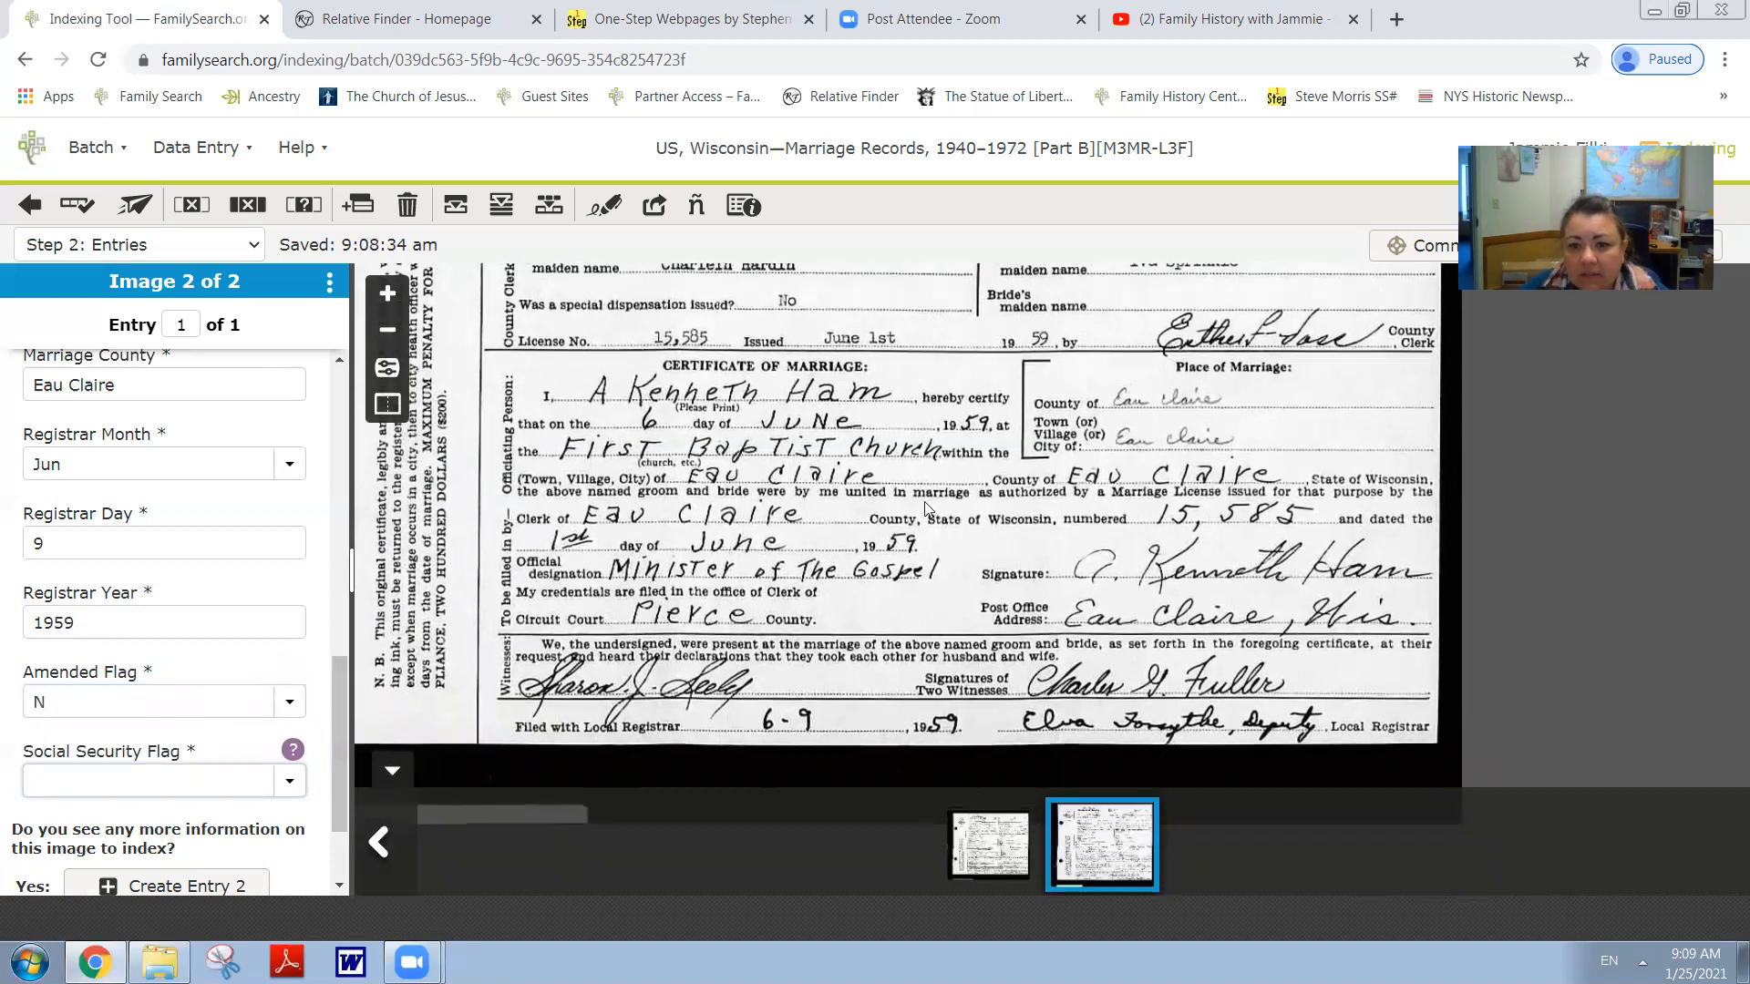
Check the certificate for Social Security information and set the Social Security Flag to N.
scroll(928, 483, up, 2)
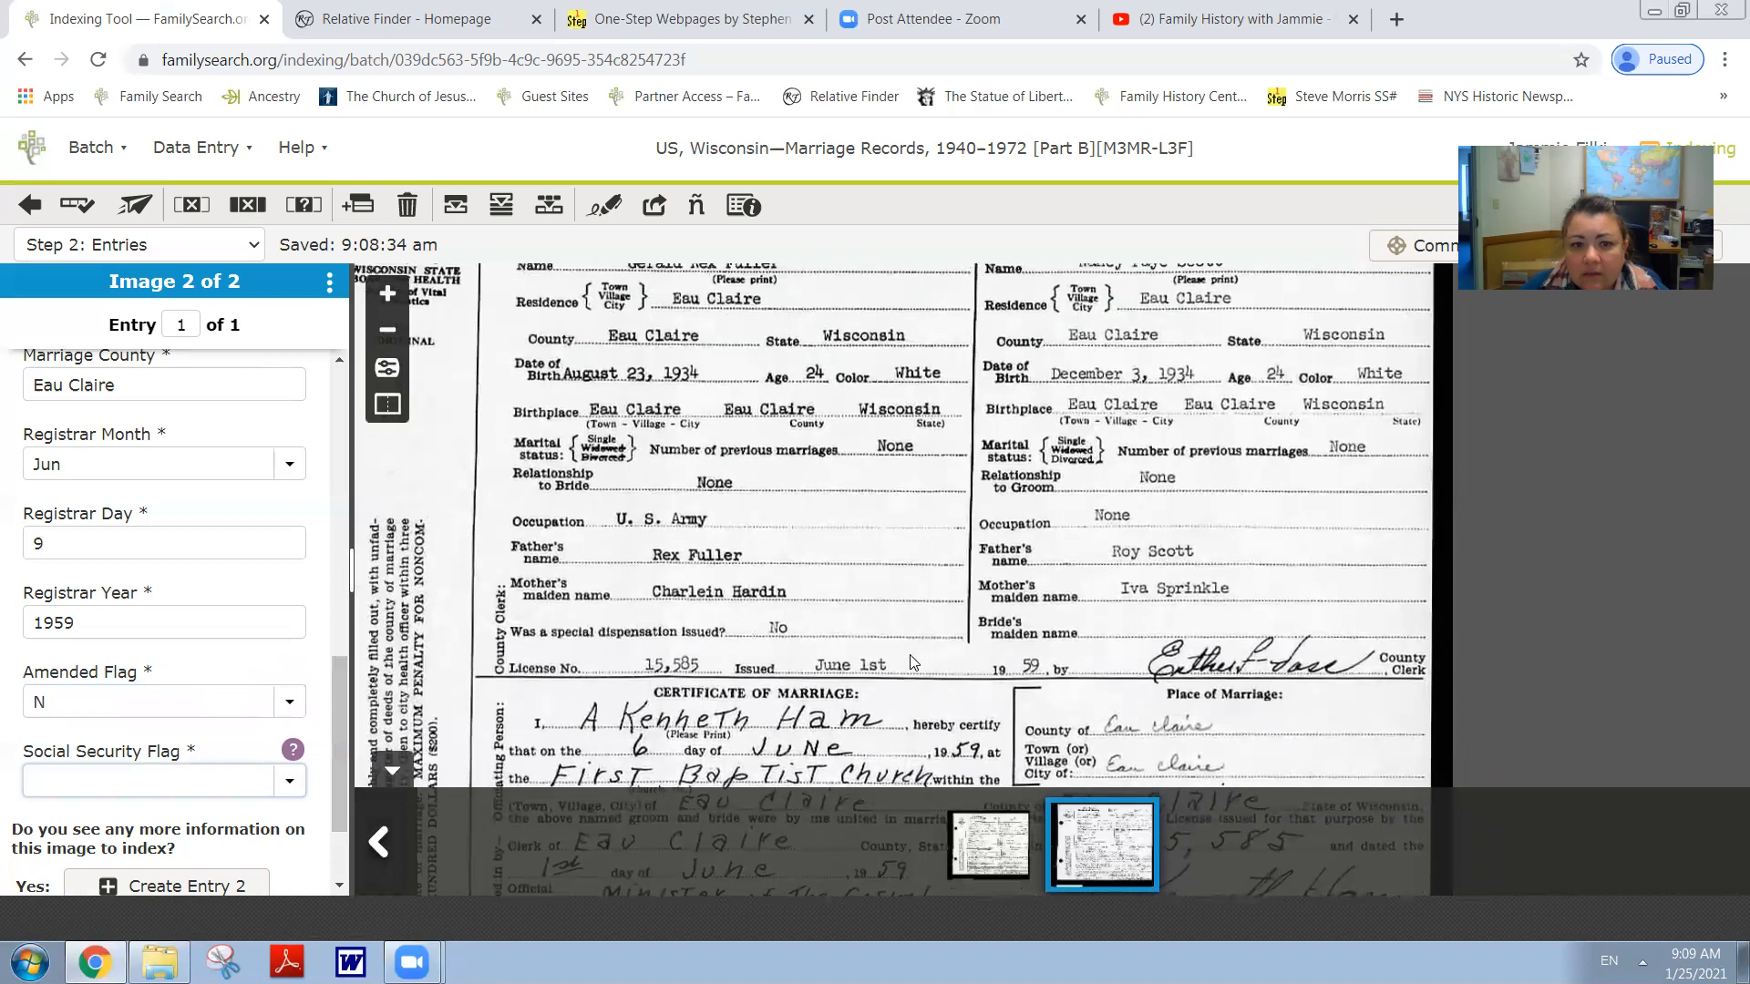
scroll(928, 641, down, 2)
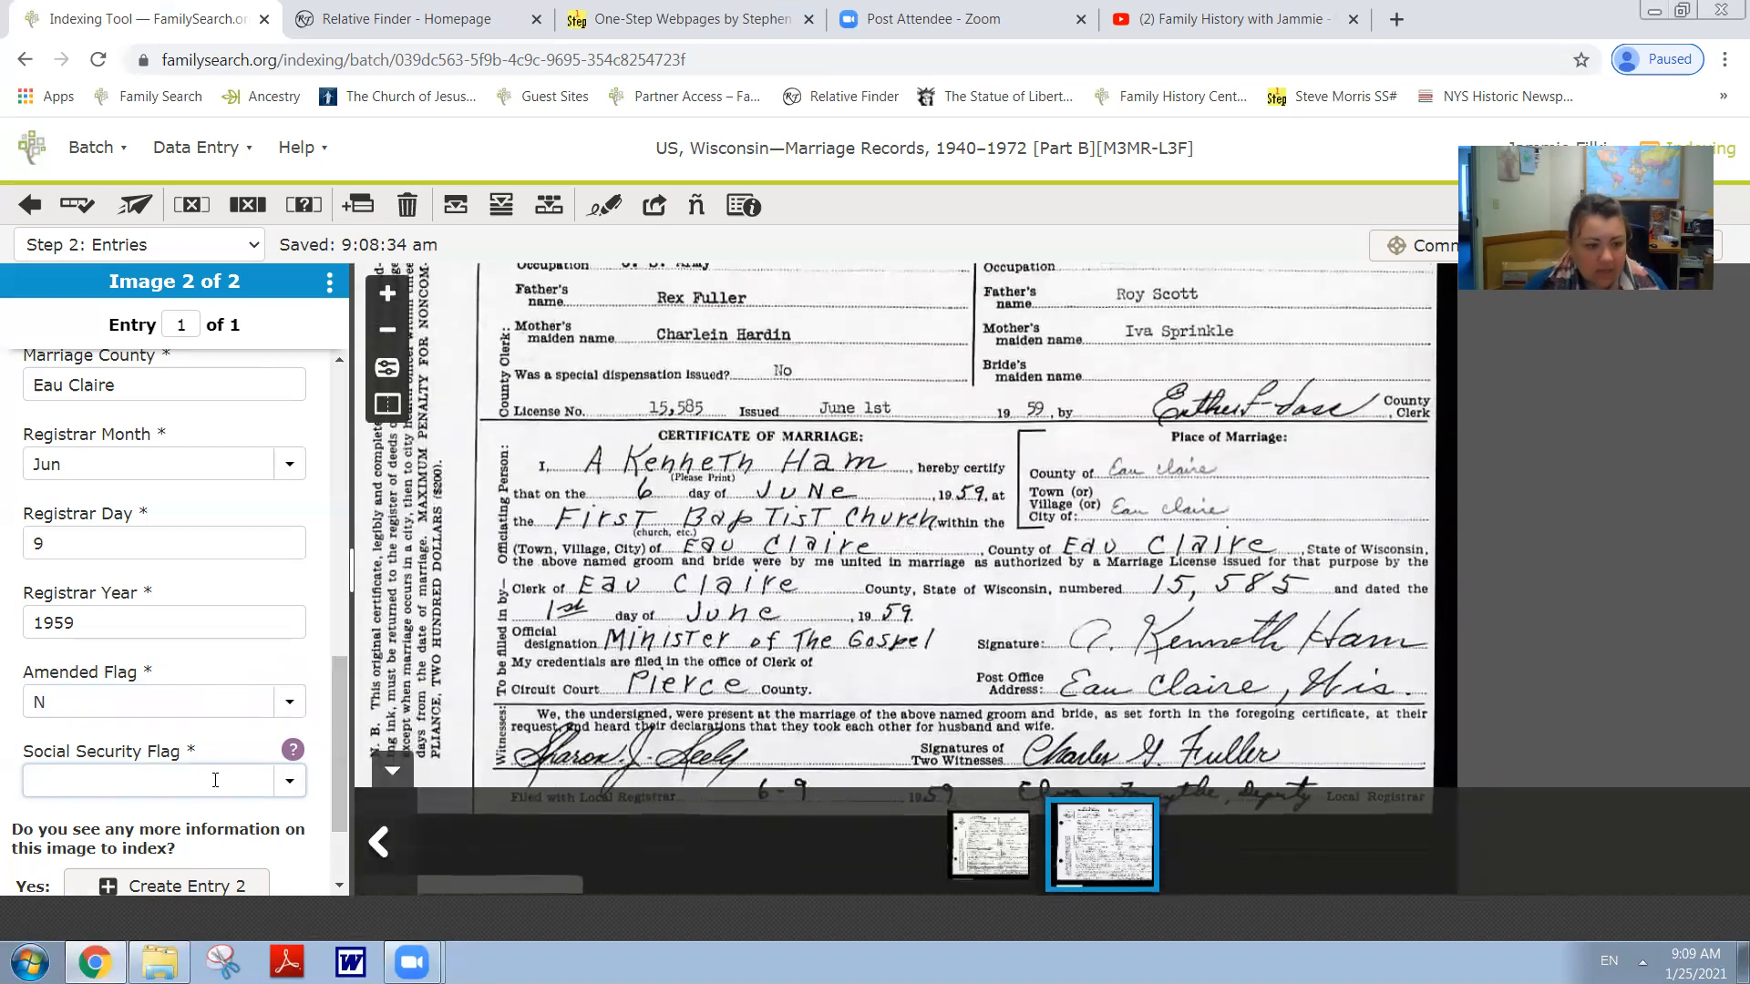
text(N)
key(Tab)
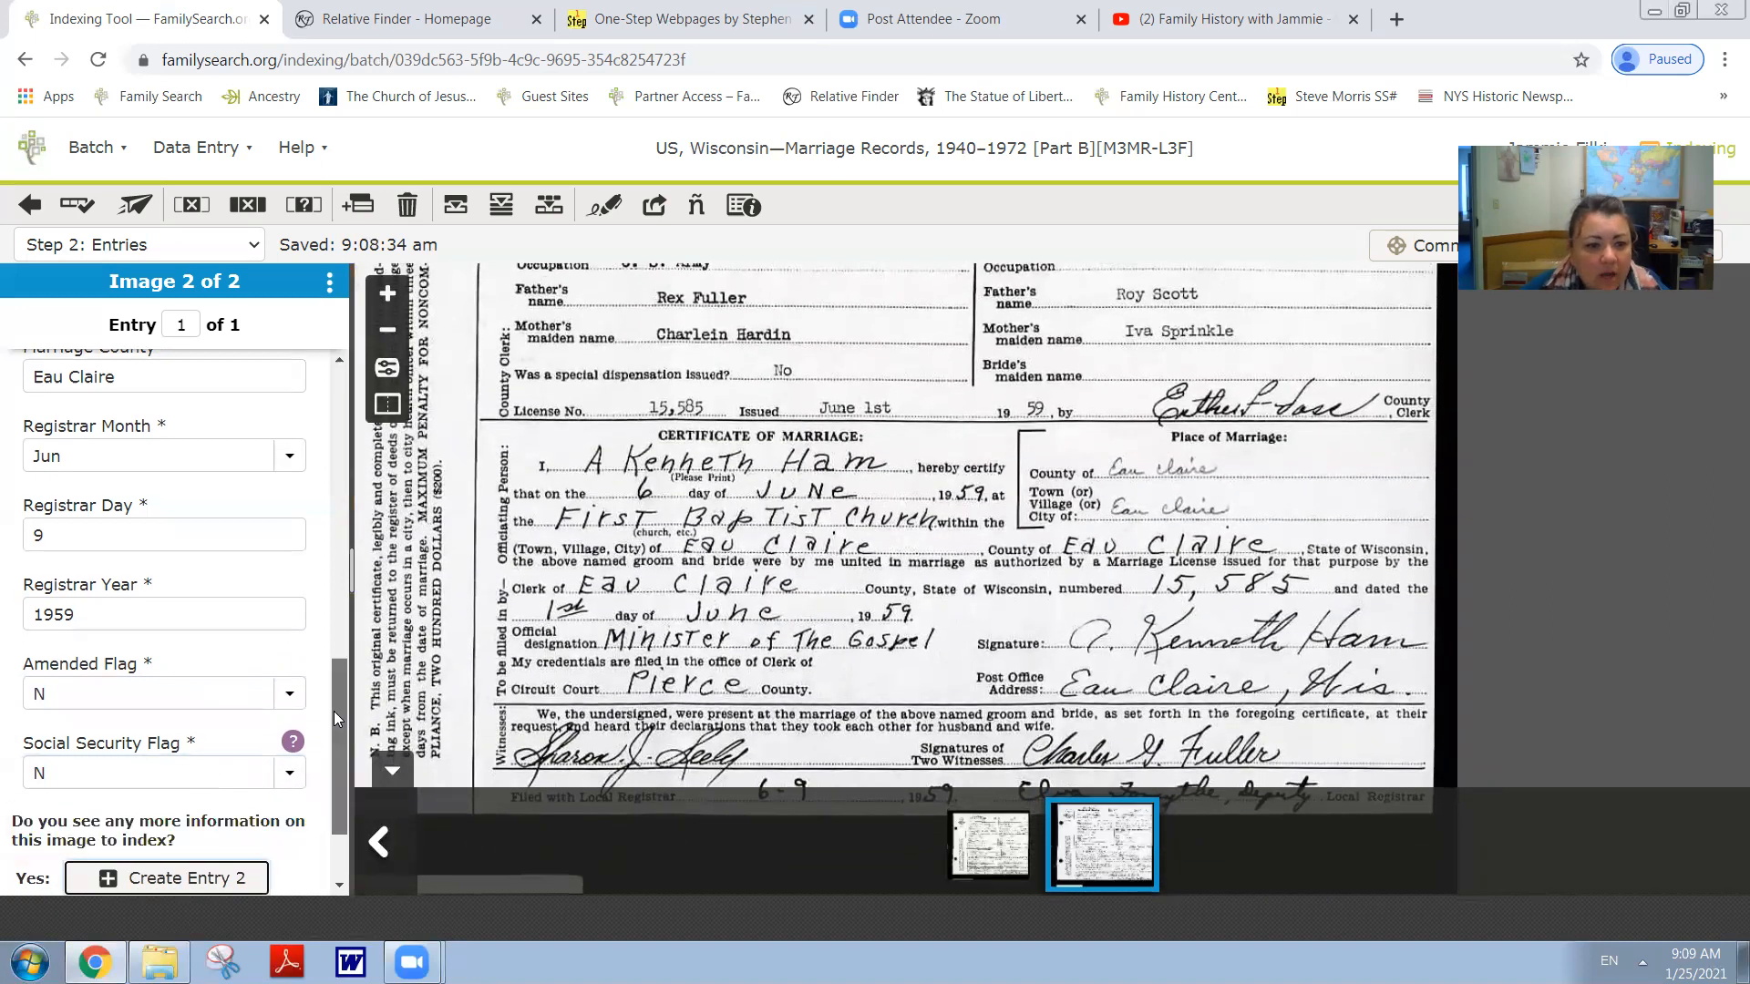
Run the batch's quality check, and dismiss it without submitting.
scroll(335, 718, down, 2)
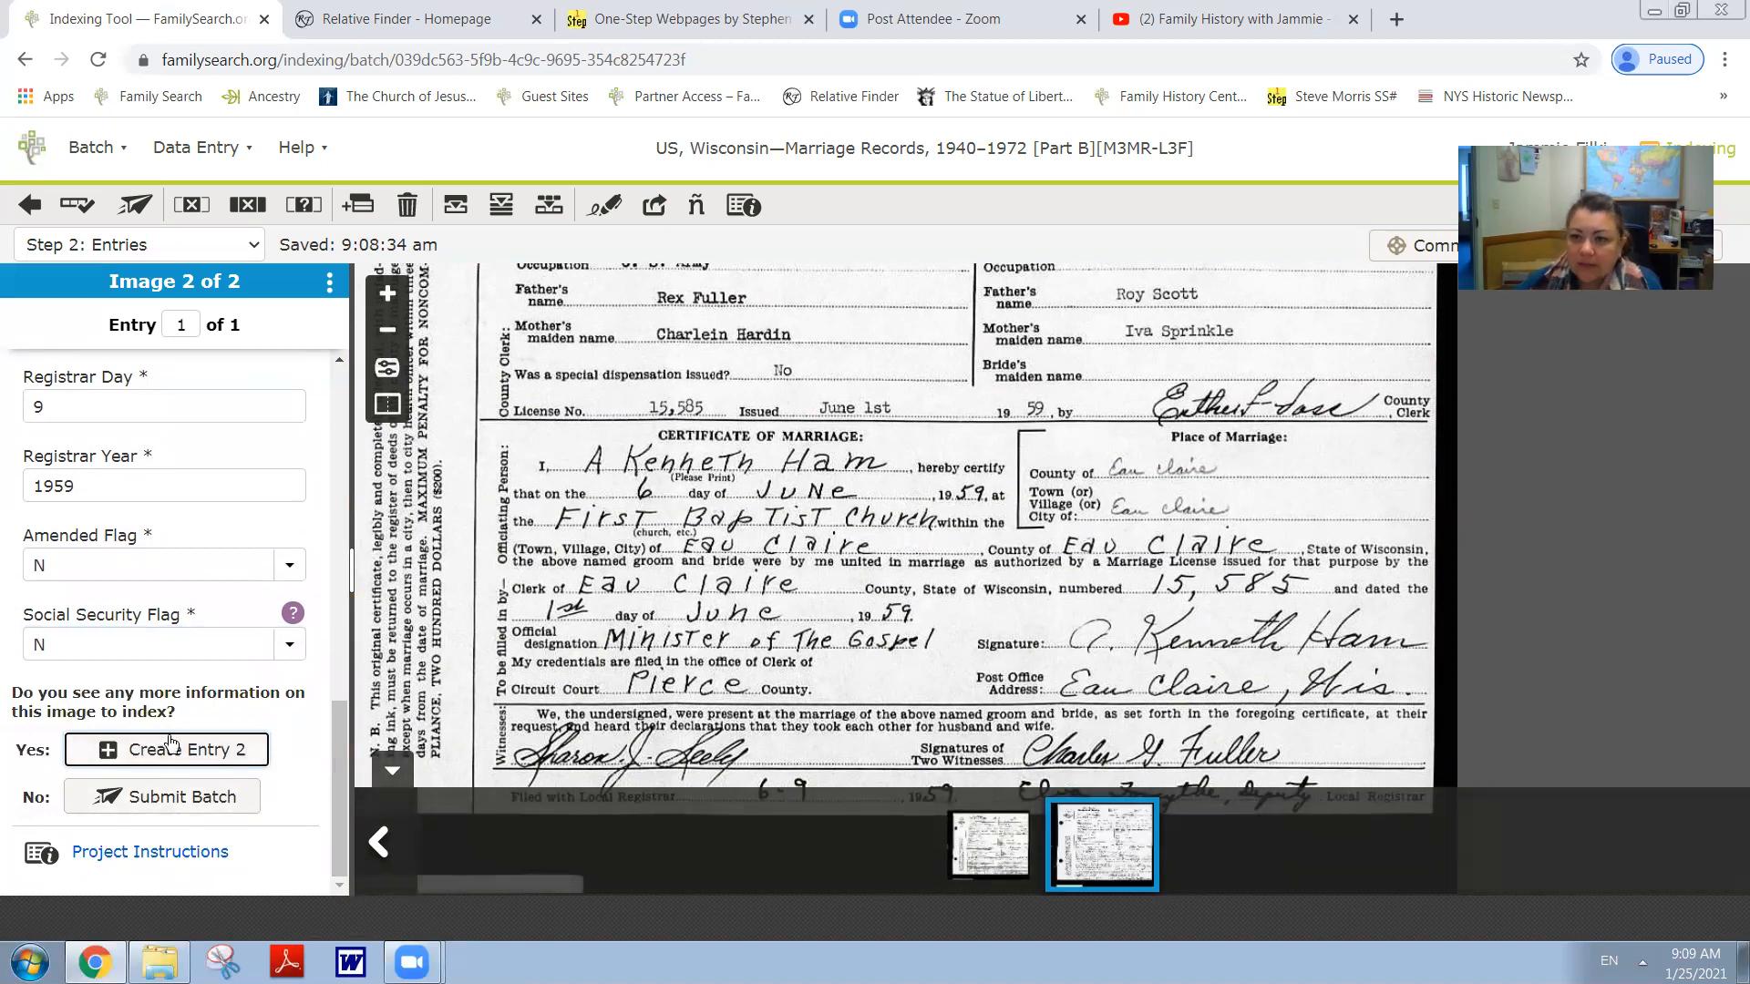
click(165, 794)
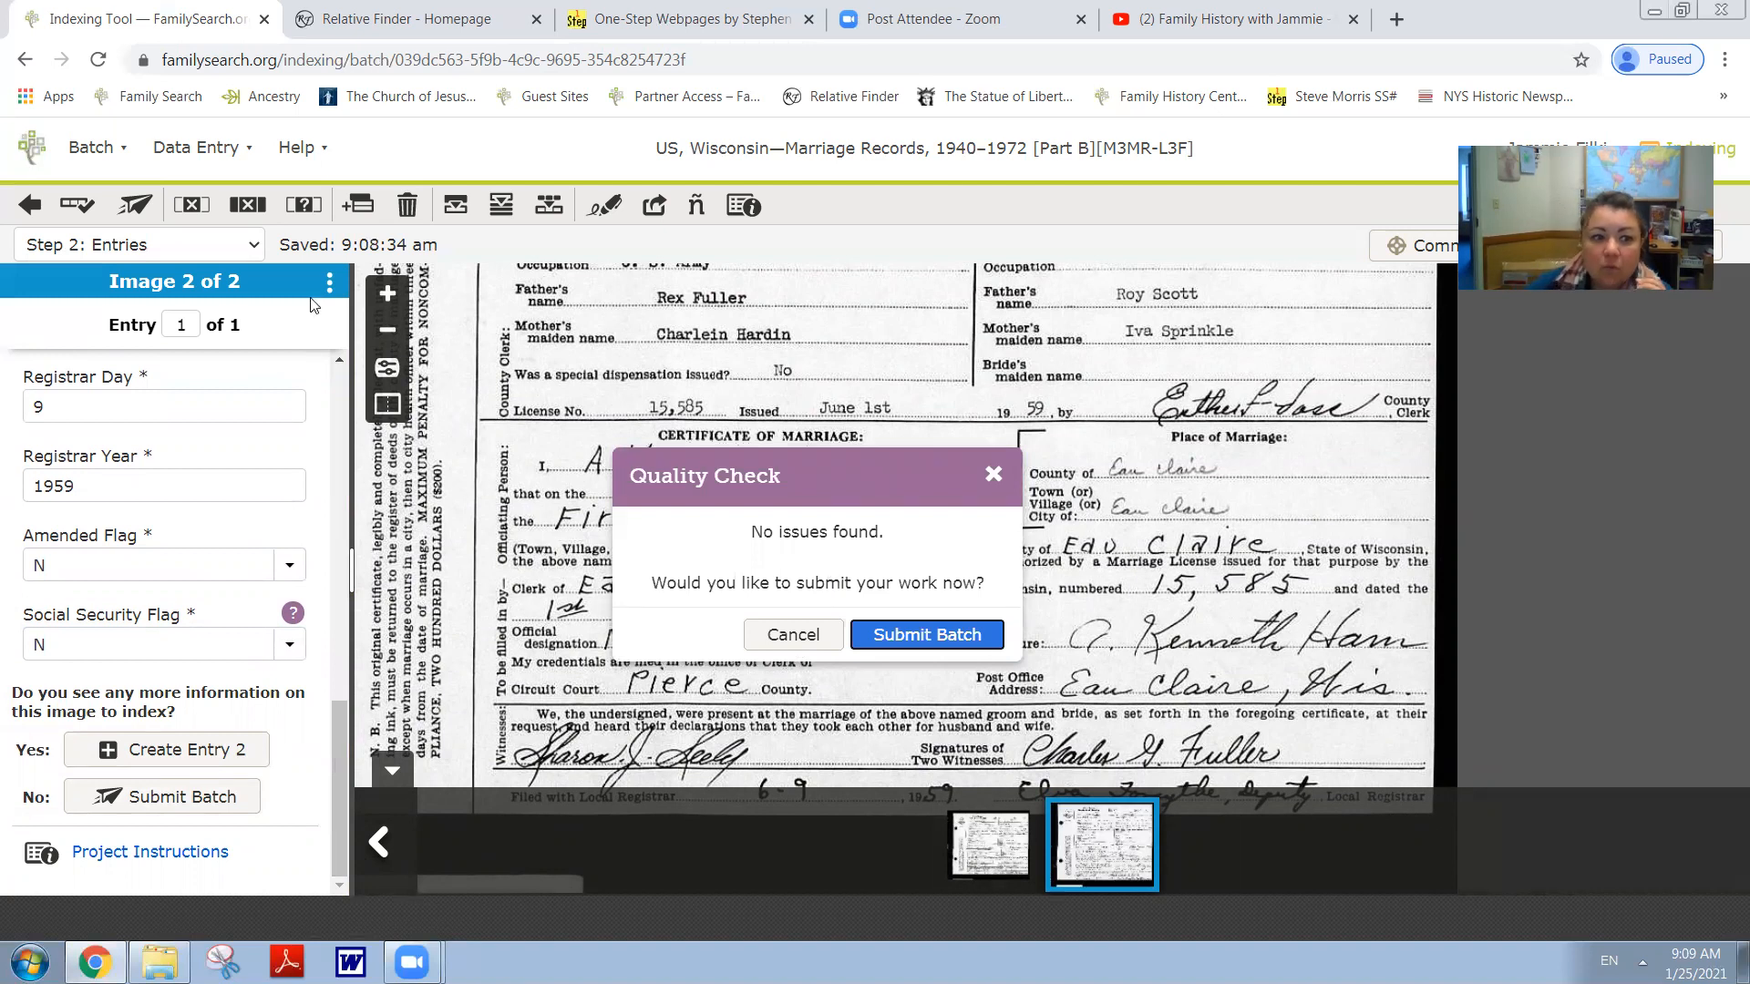
click(995, 473)
Clear the Amended Flag value and run the batch's quality check again.
click(113, 563)
key(BackSpace)
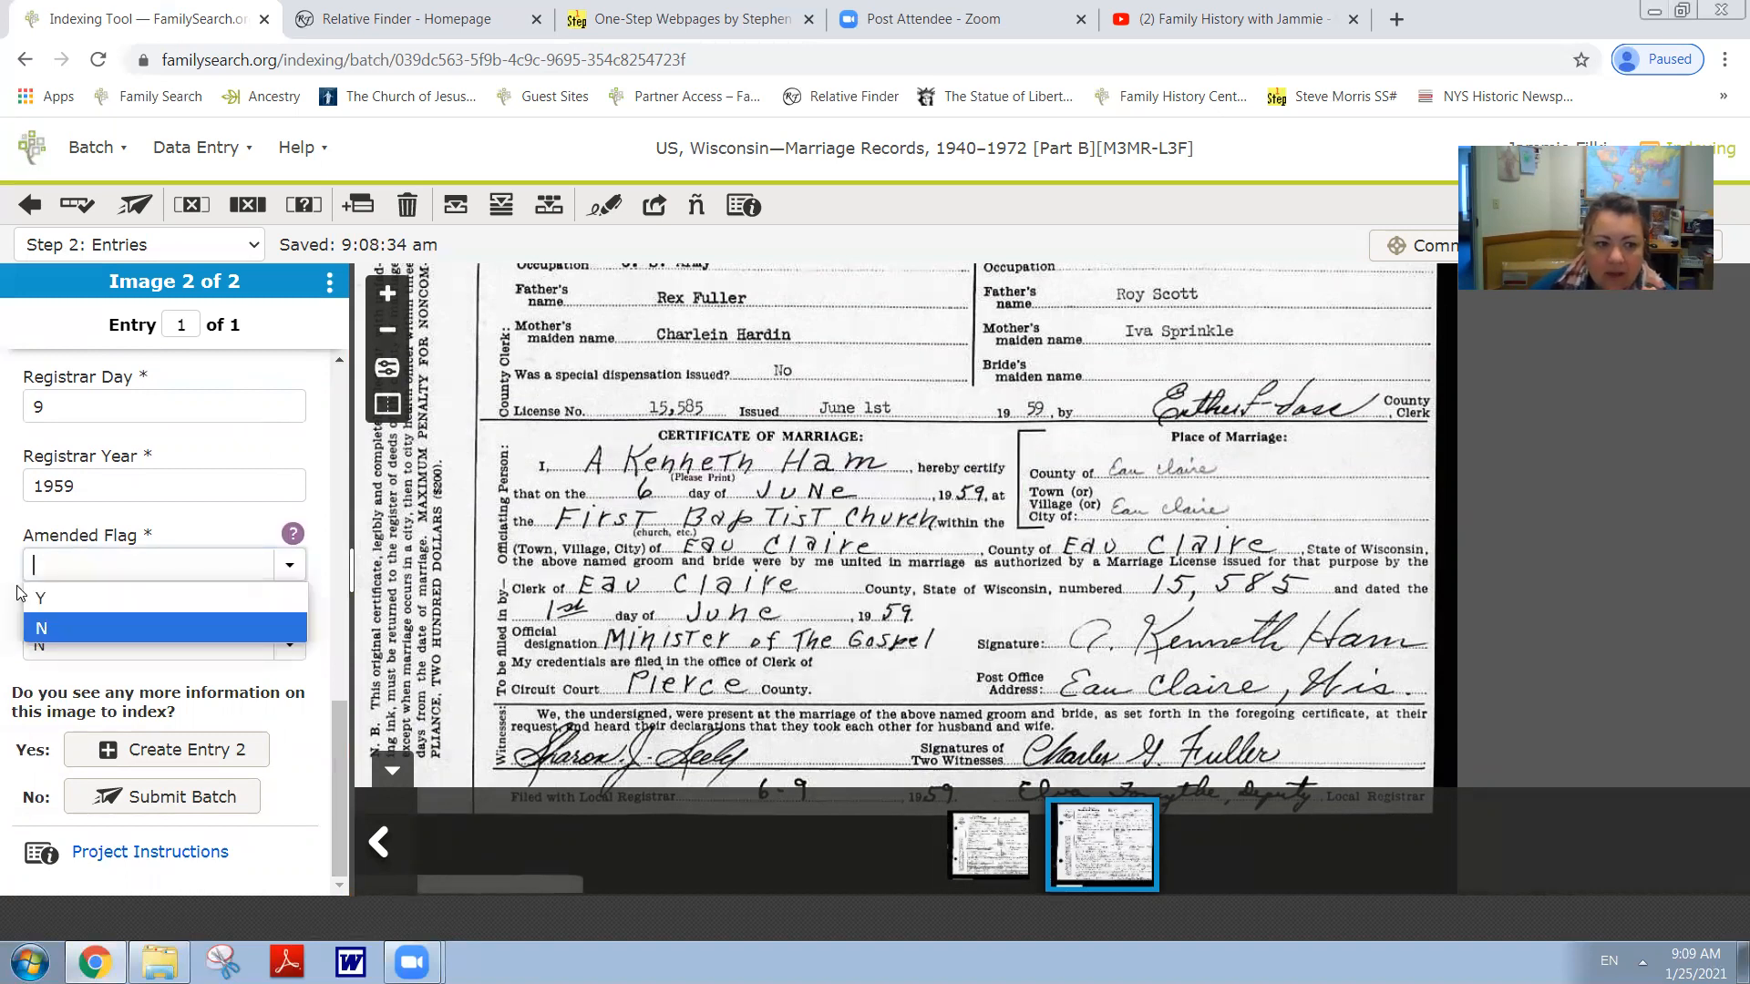
click(323, 734)
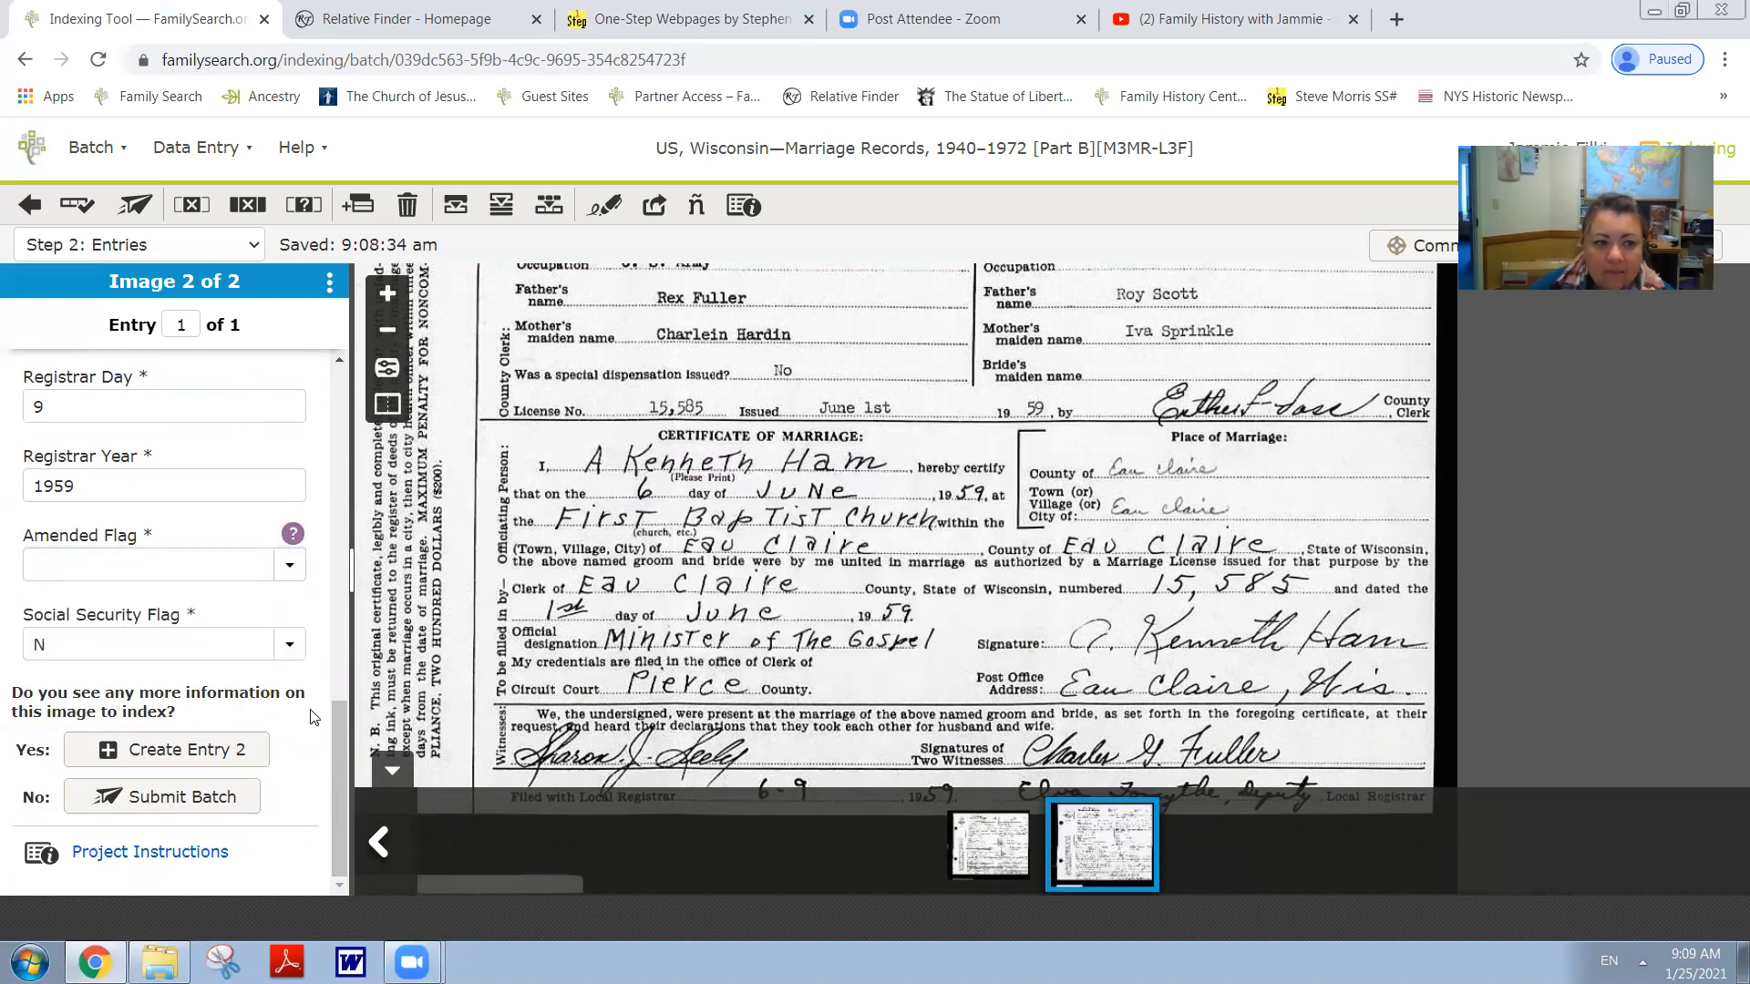
click(146, 798)
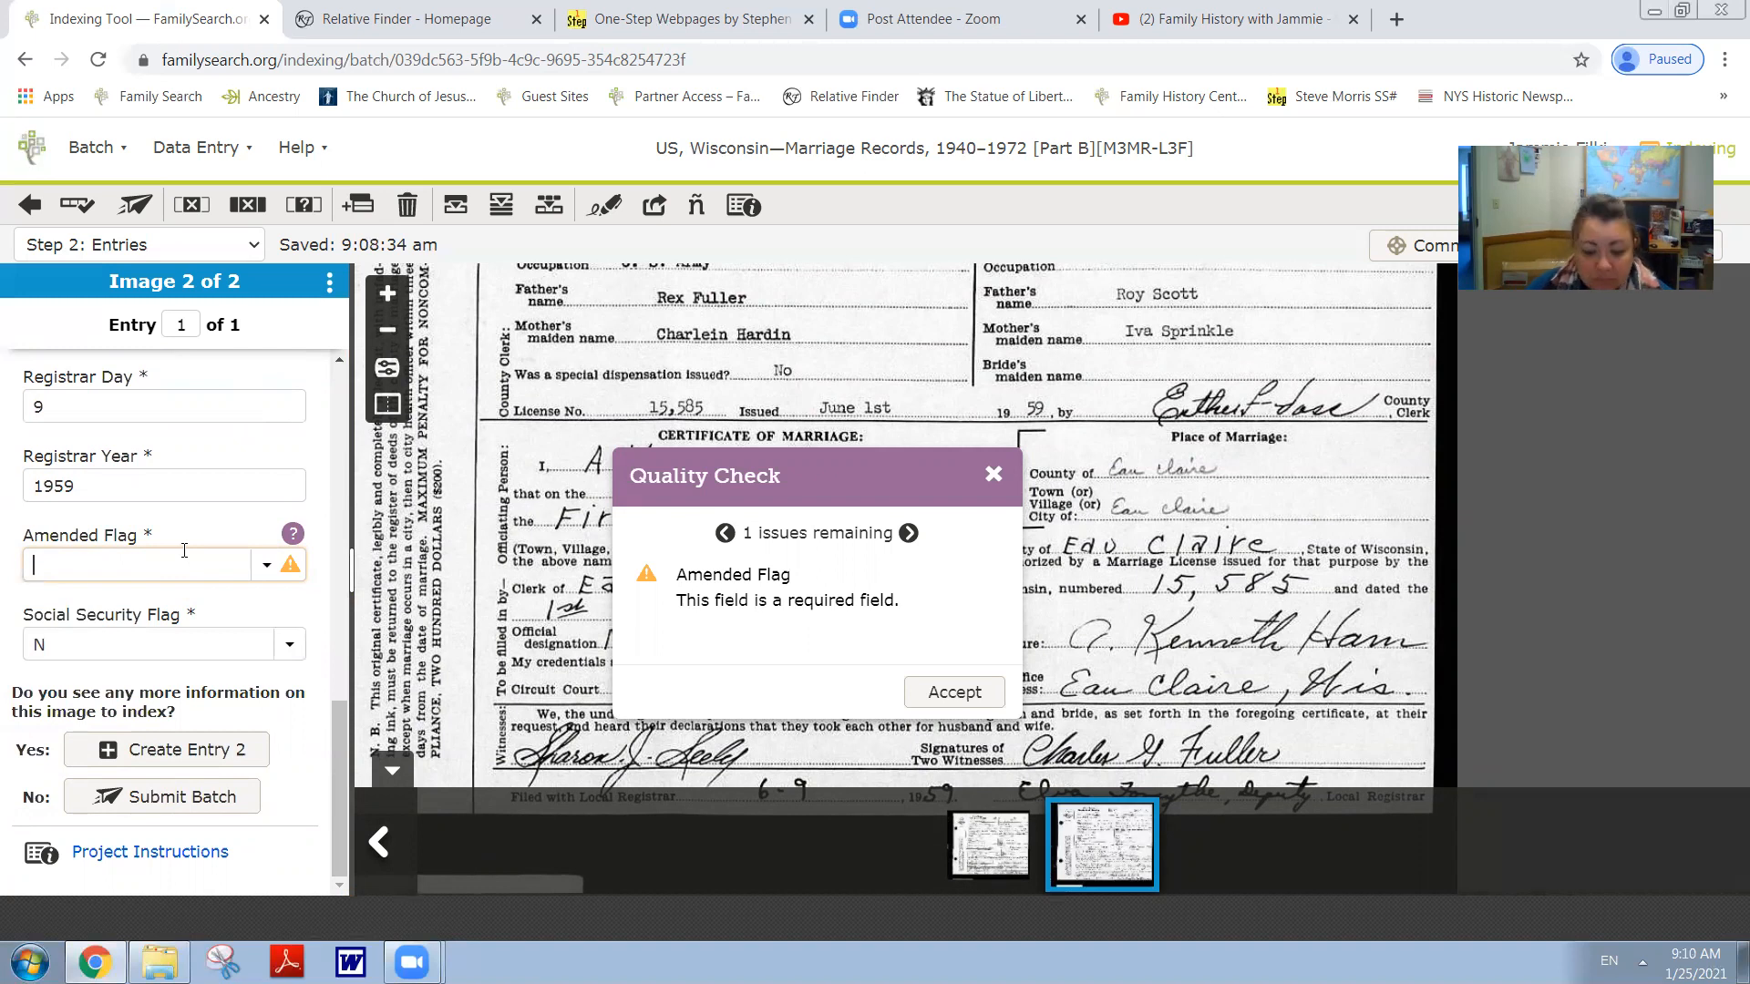
Mark the Amended Flag as <BLANK> and submit the batch.
key(ctrl+b)
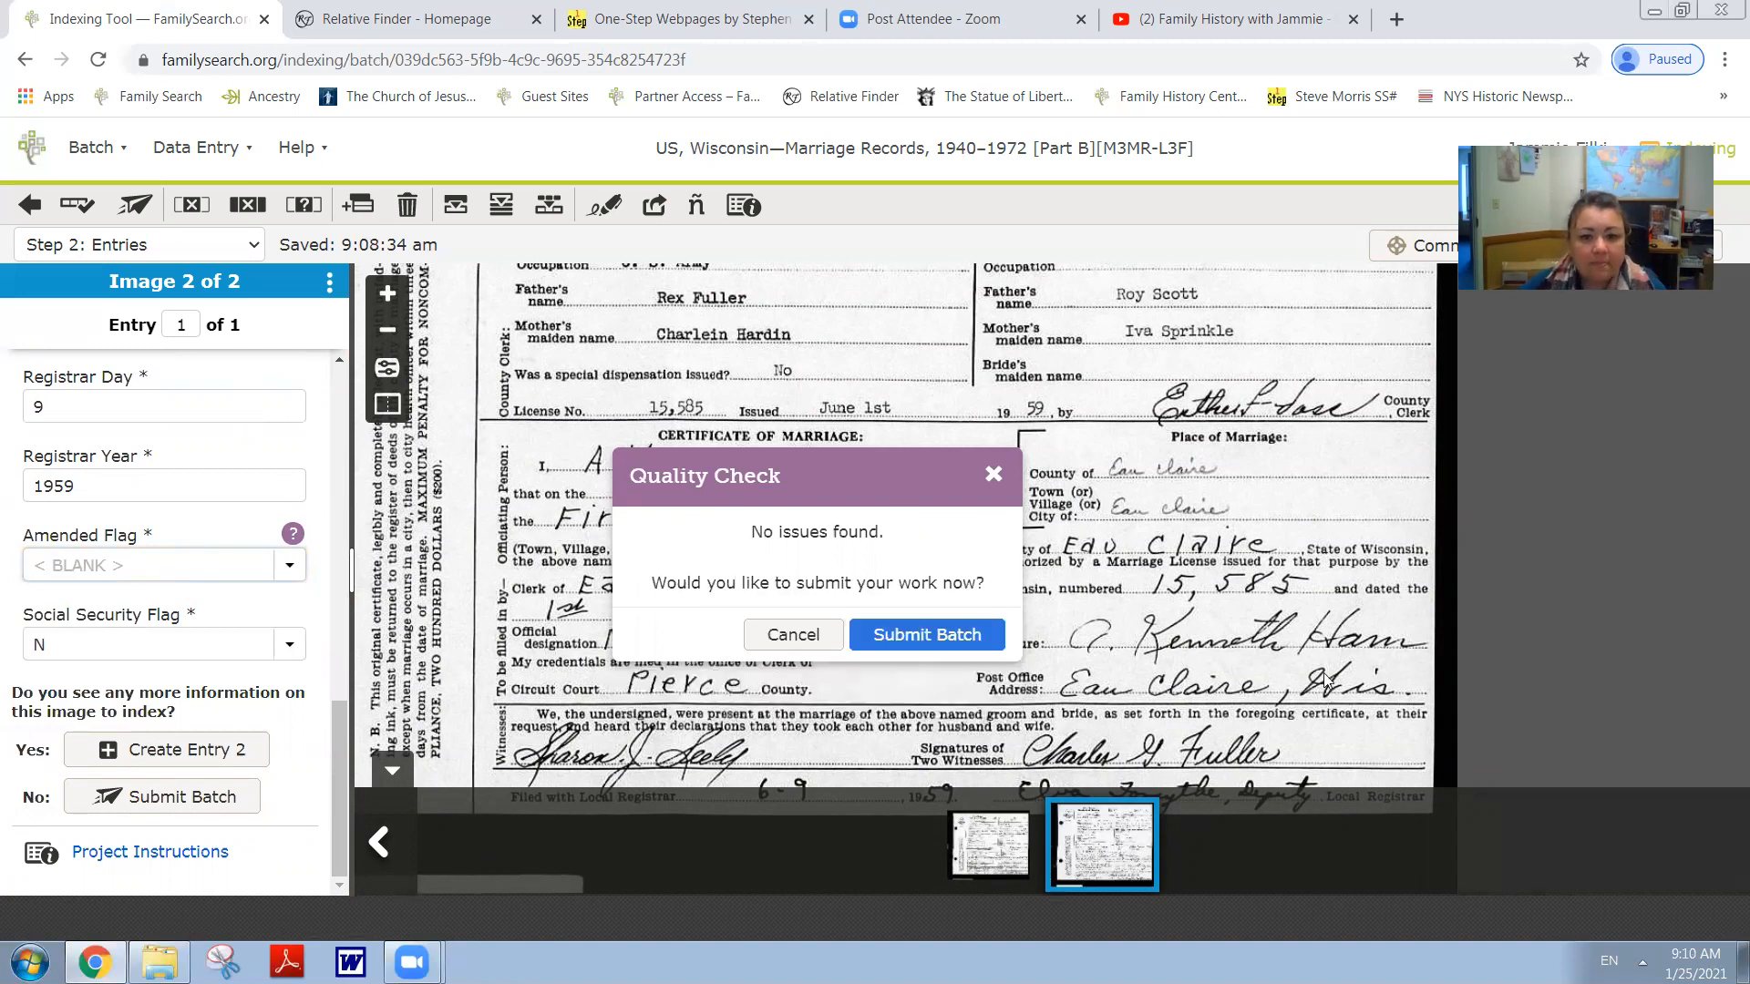
click(926, 636)
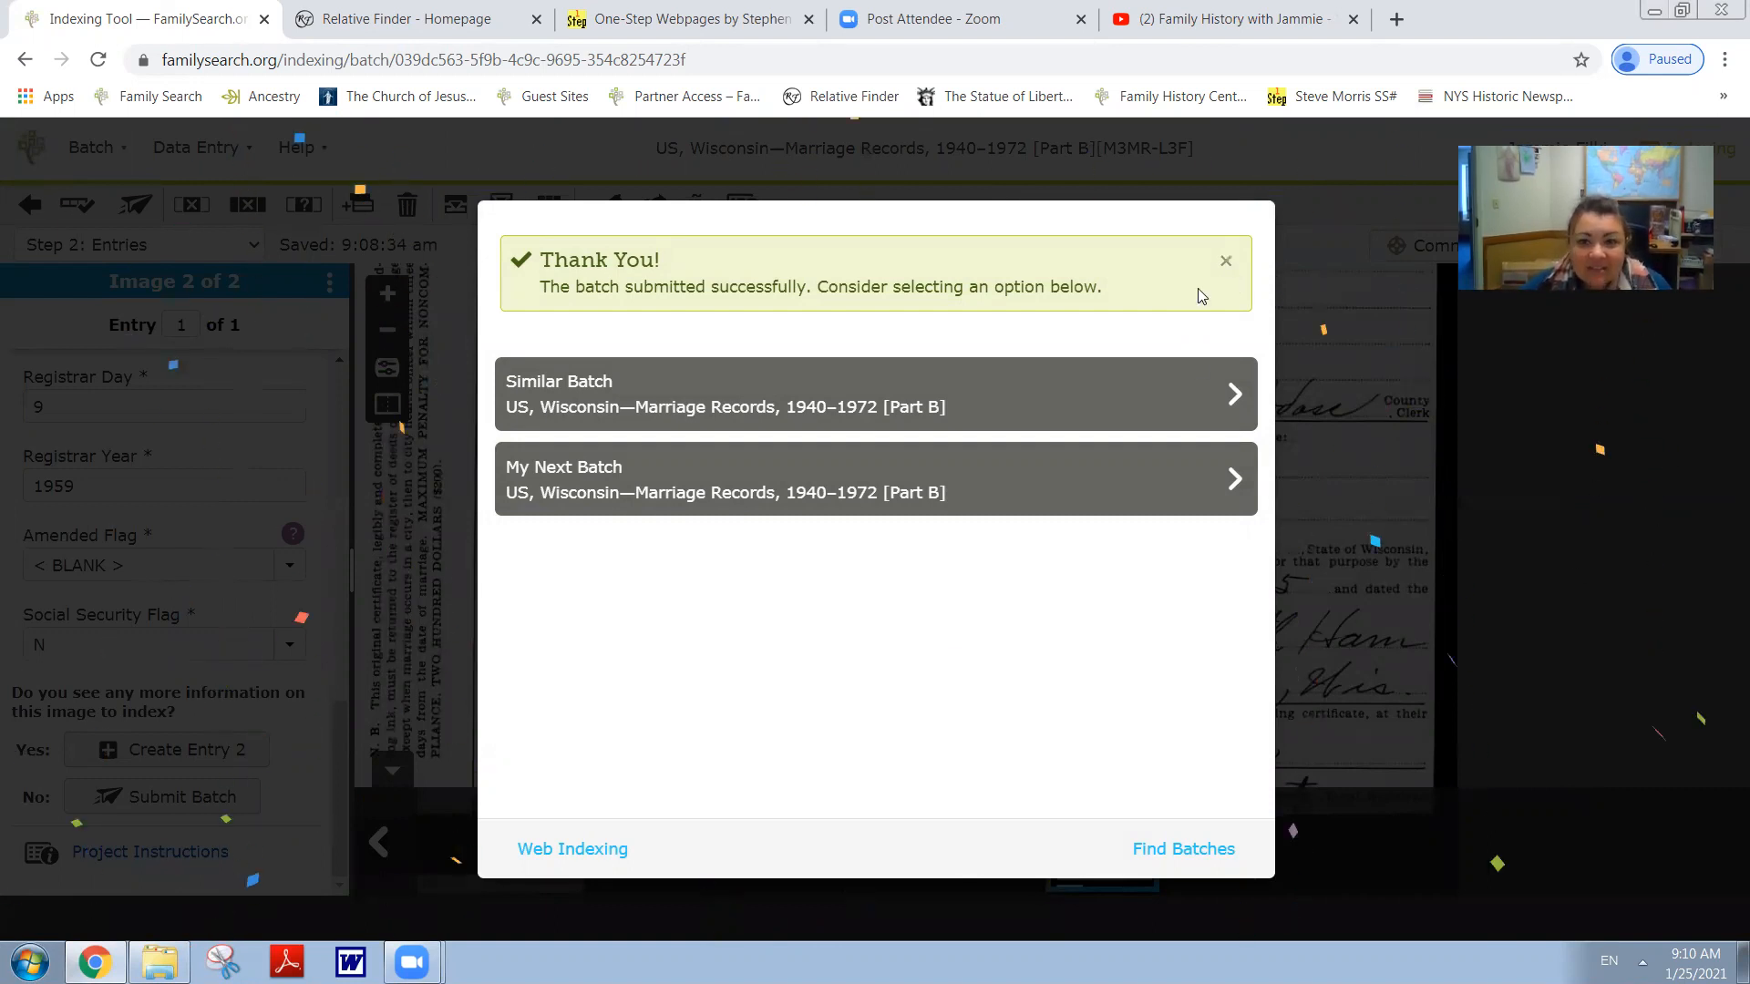
Open the Find Batches list and browse the English indexing and review projects sorted by difficulty.
click(1195, 848)
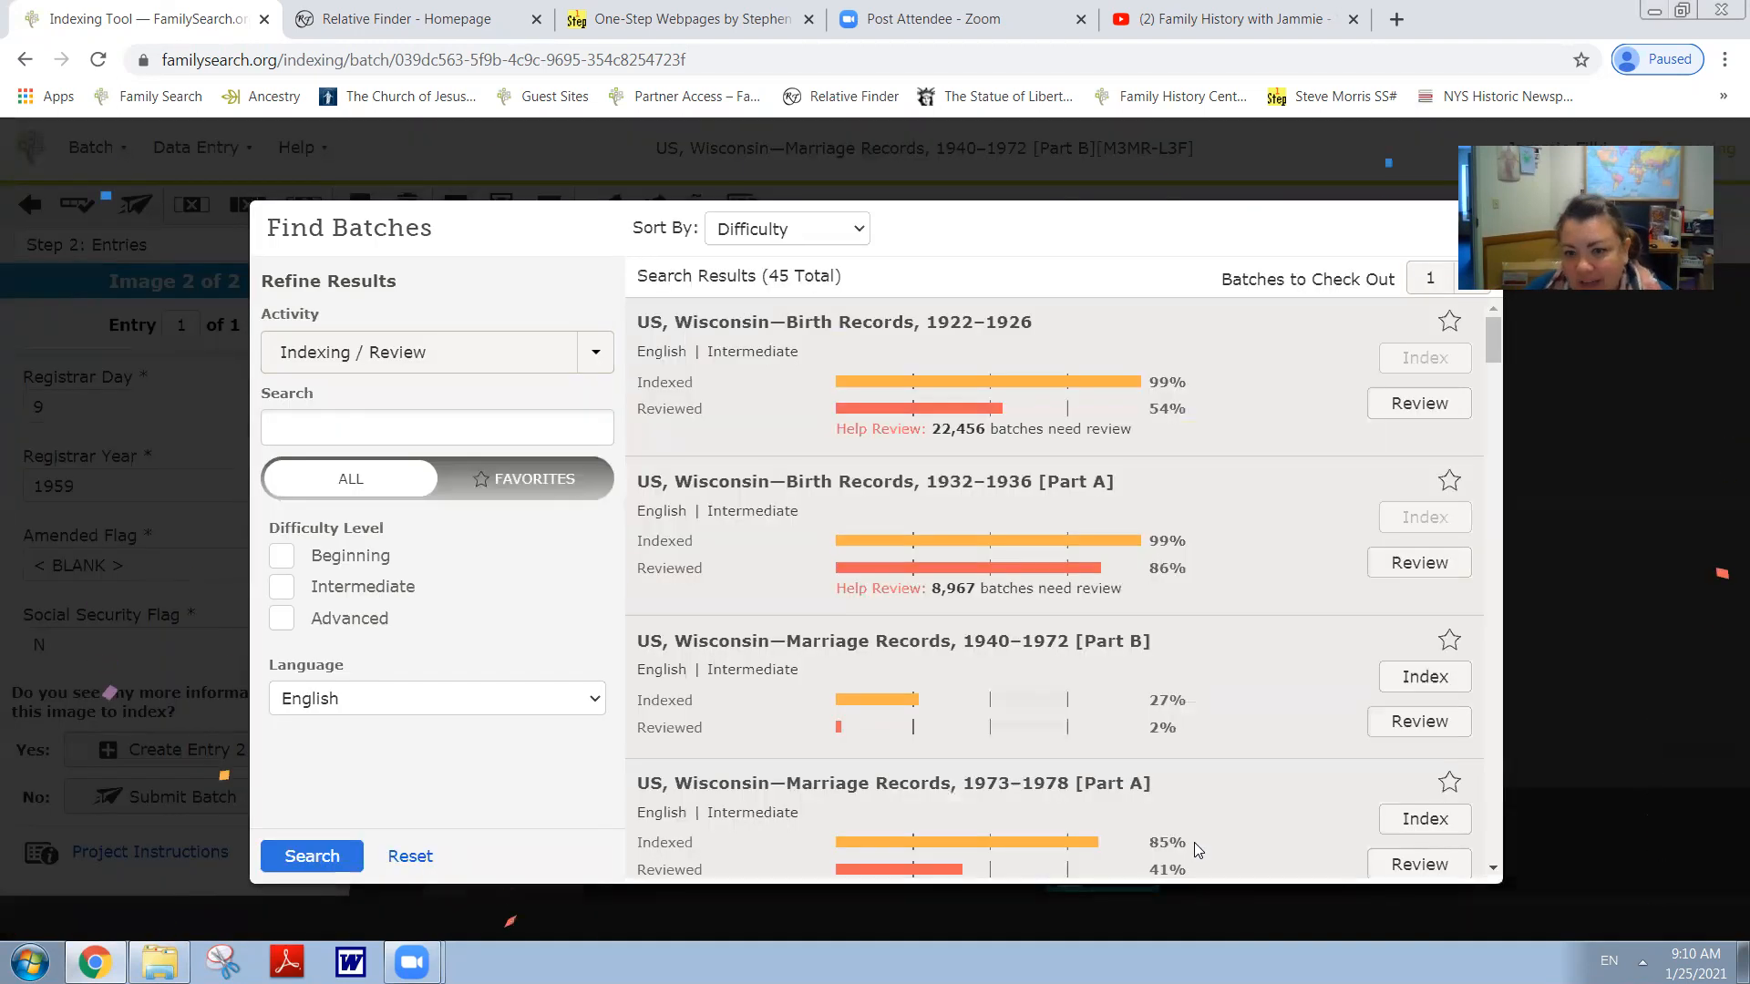
scroll(869, 684, down, 7)
scroll(869, 683, down, 15)
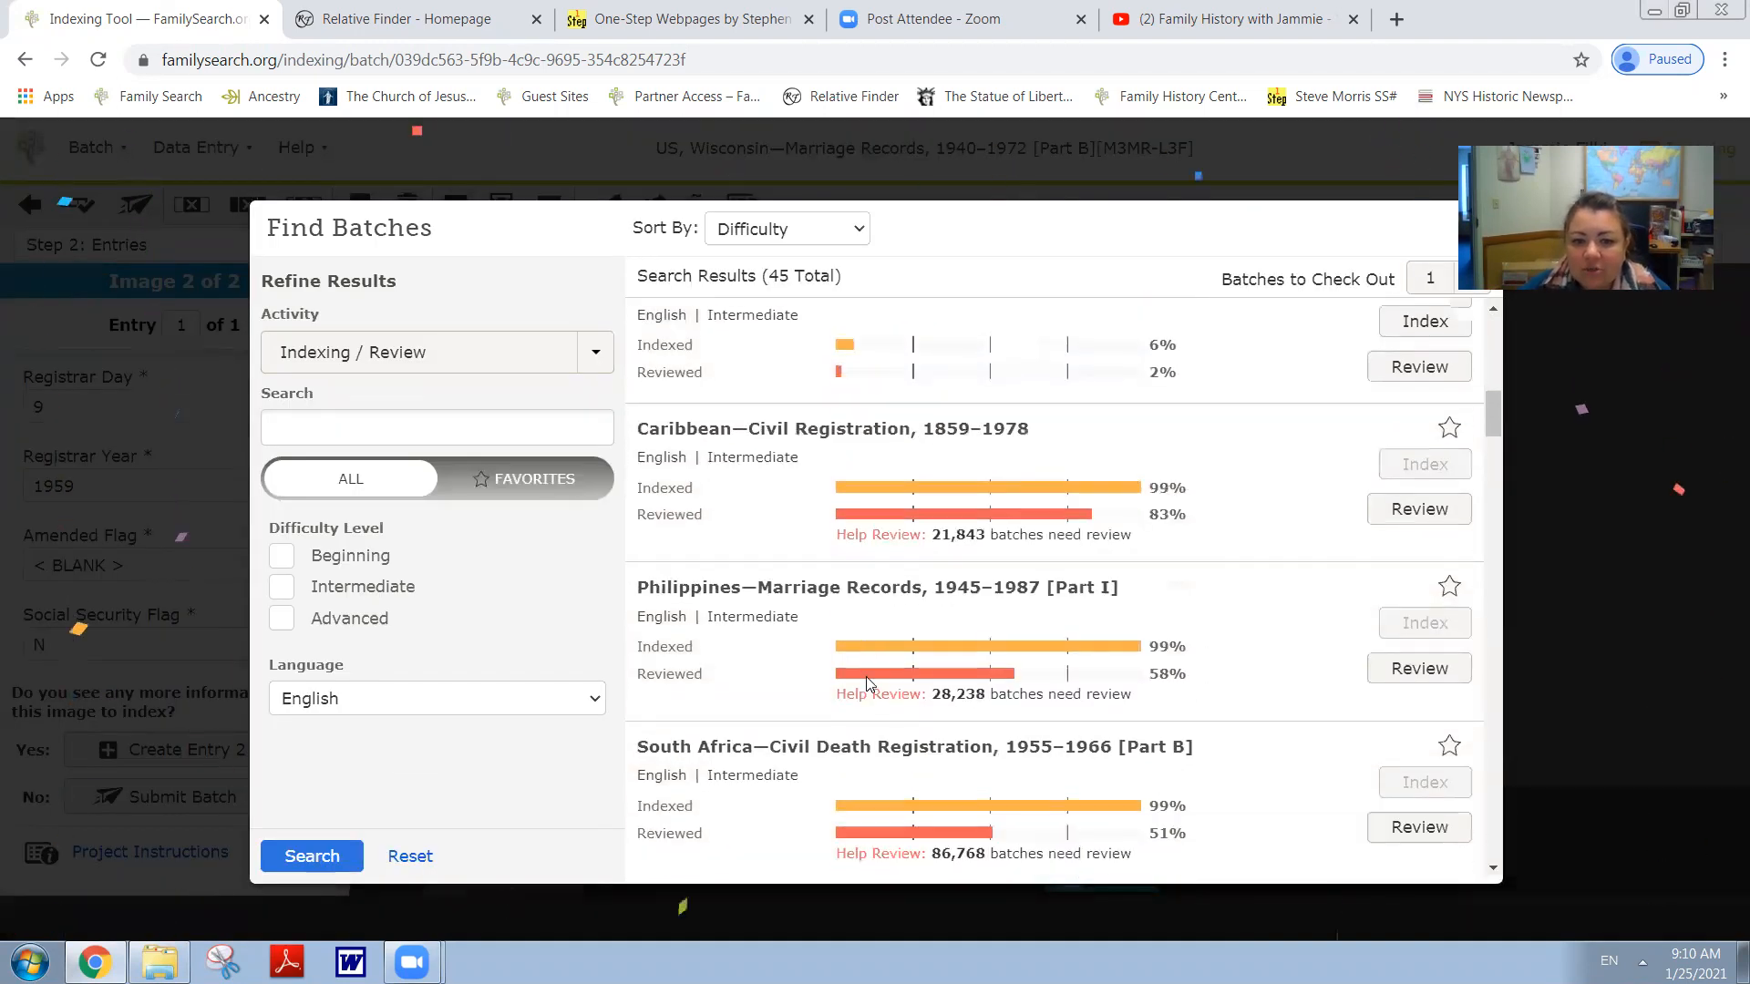
scroll(868, 684, down, 15)
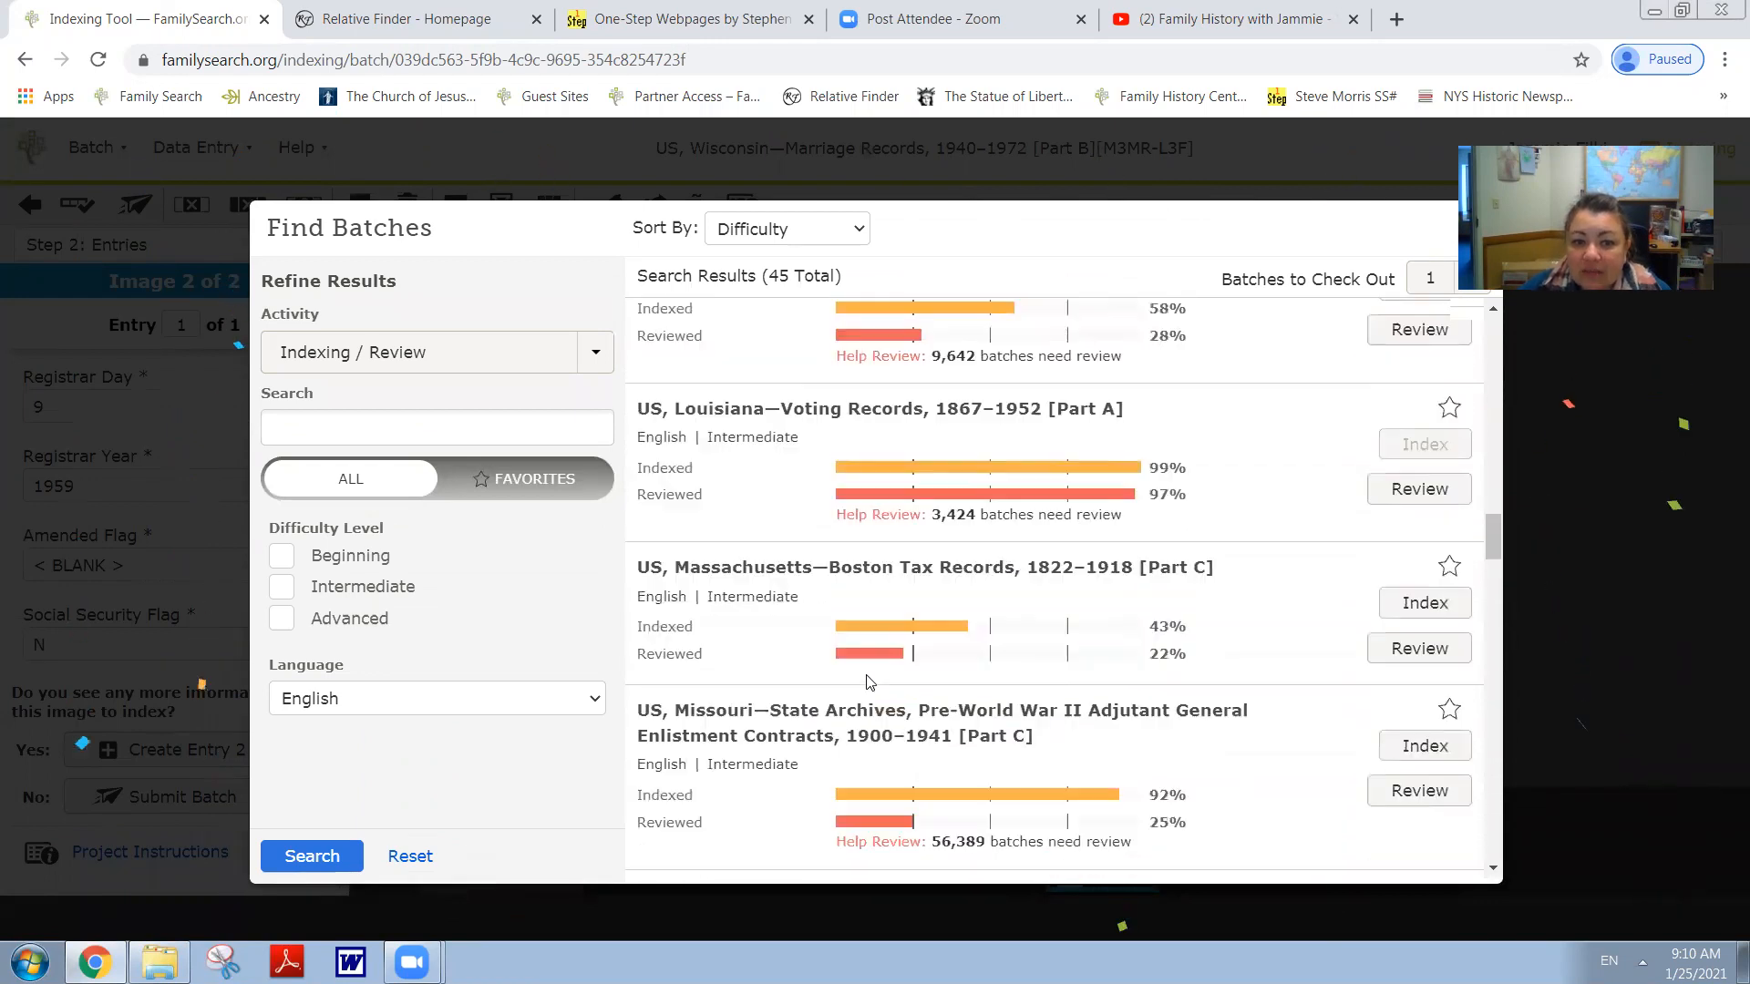
scroll(868, 683, down, 15)
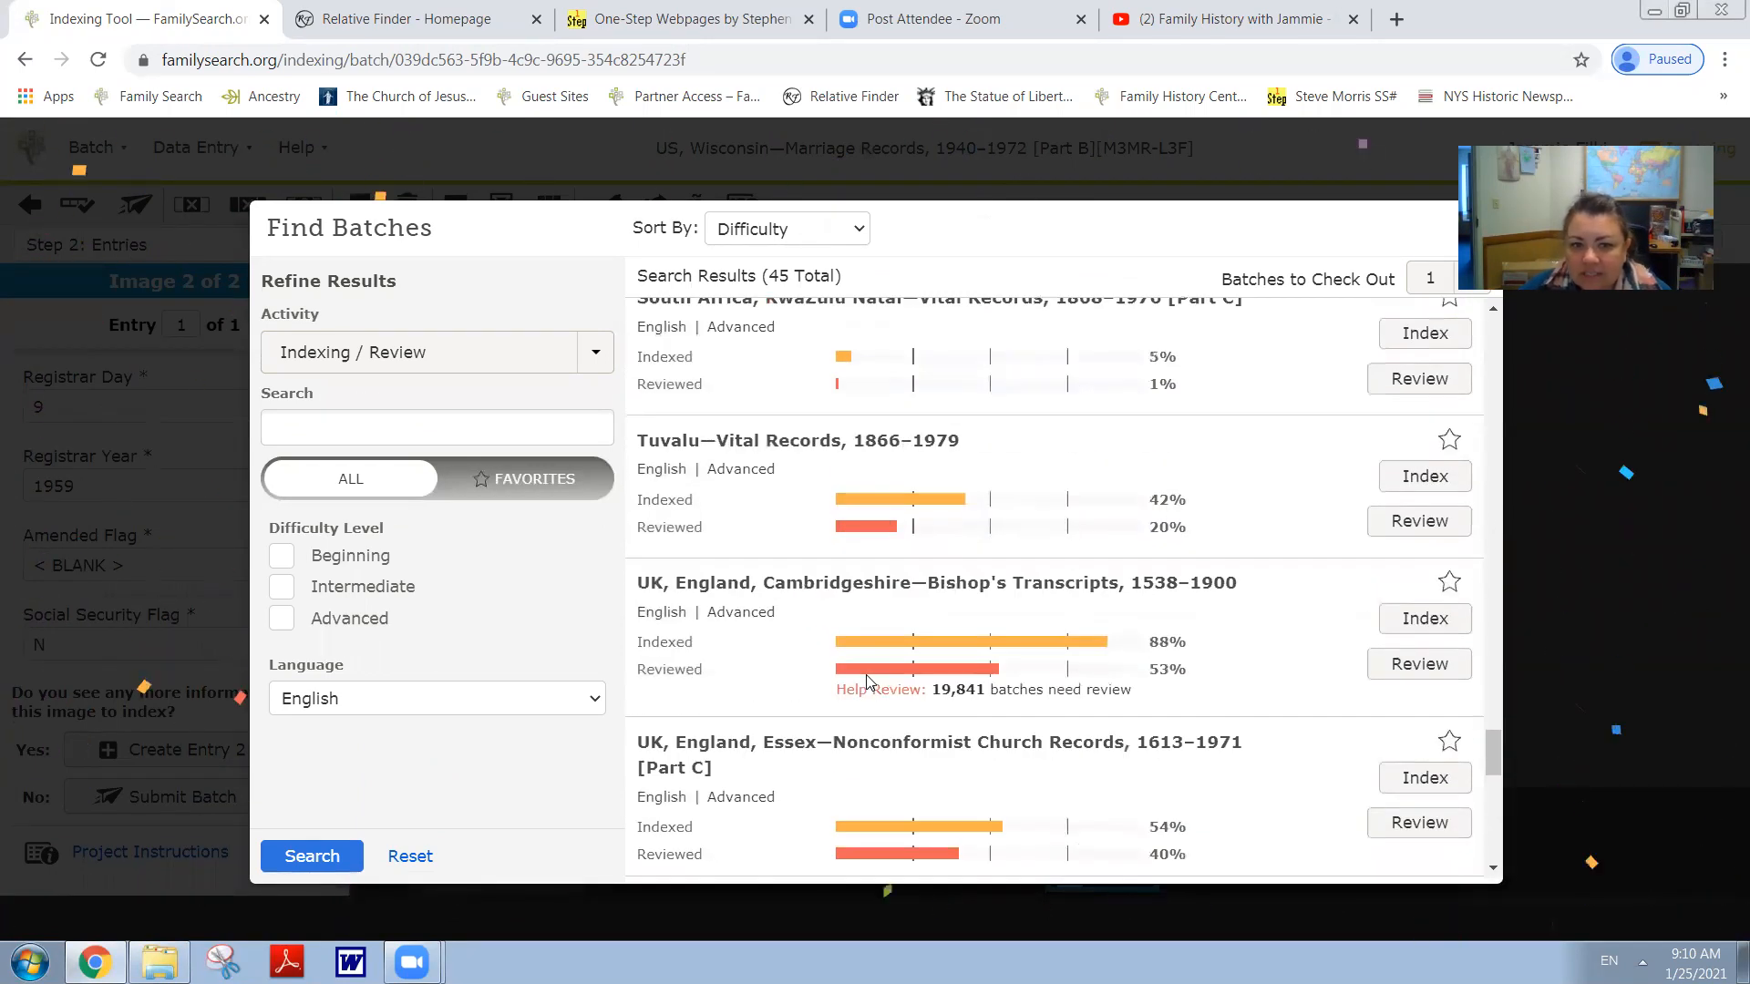
scroll(862, 656, up, 10)
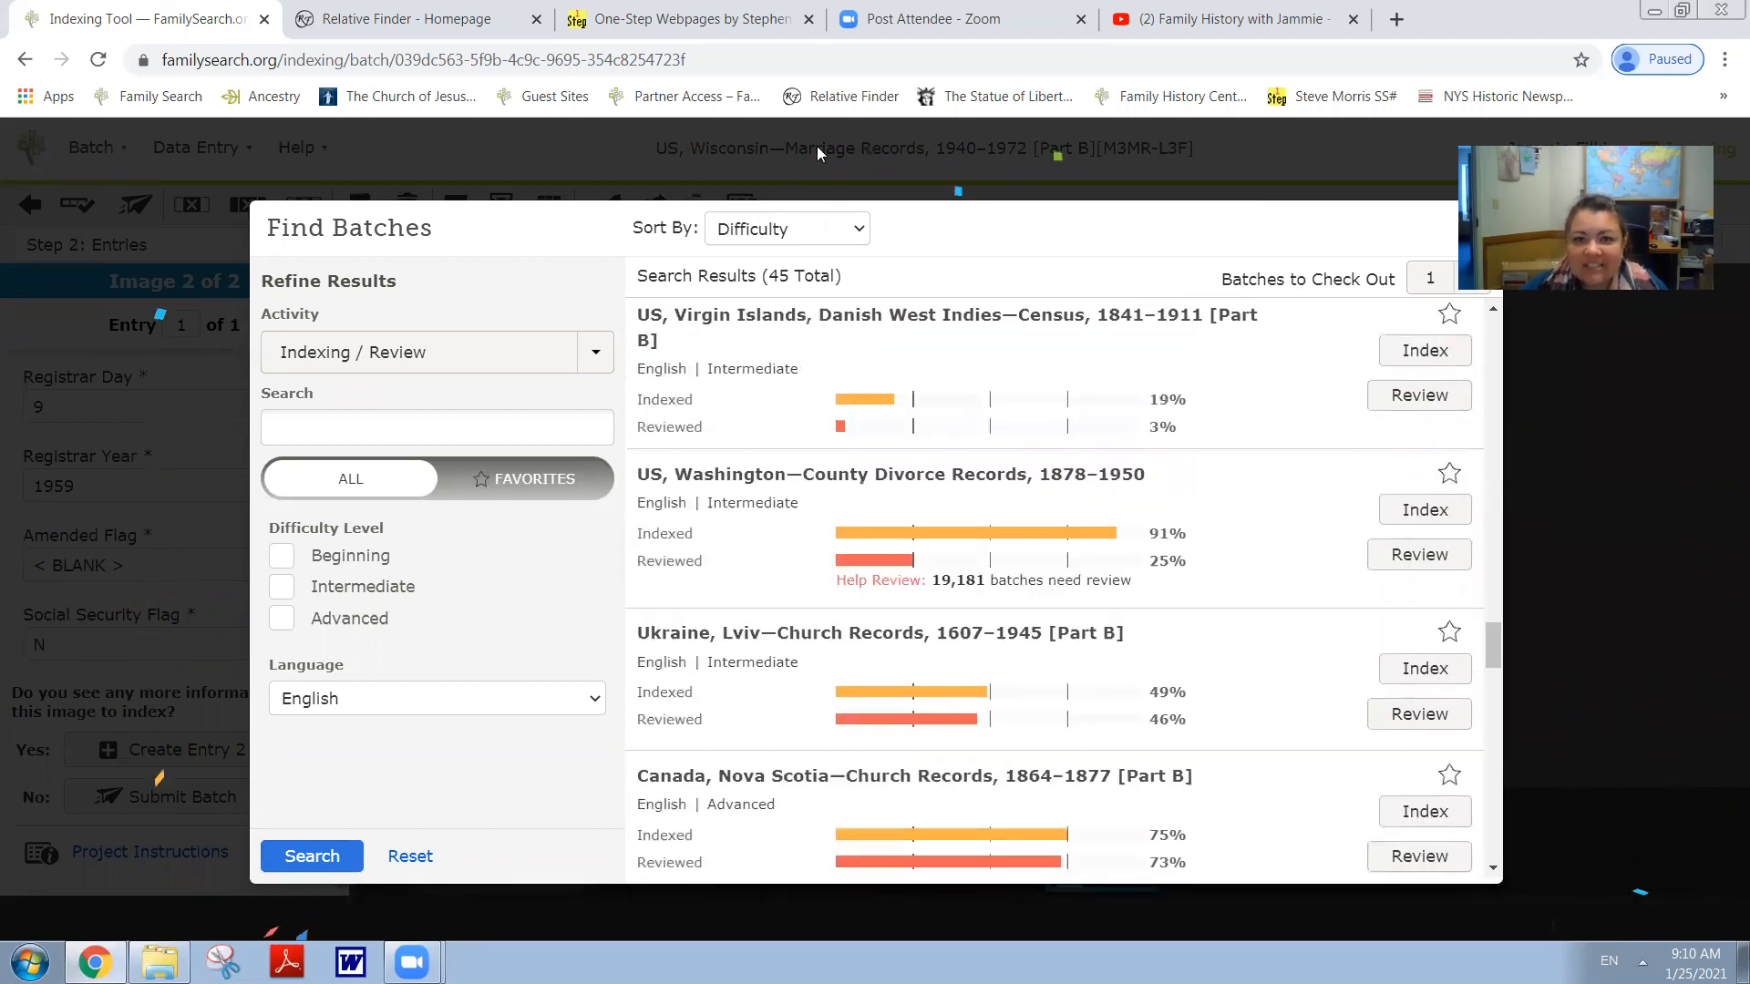